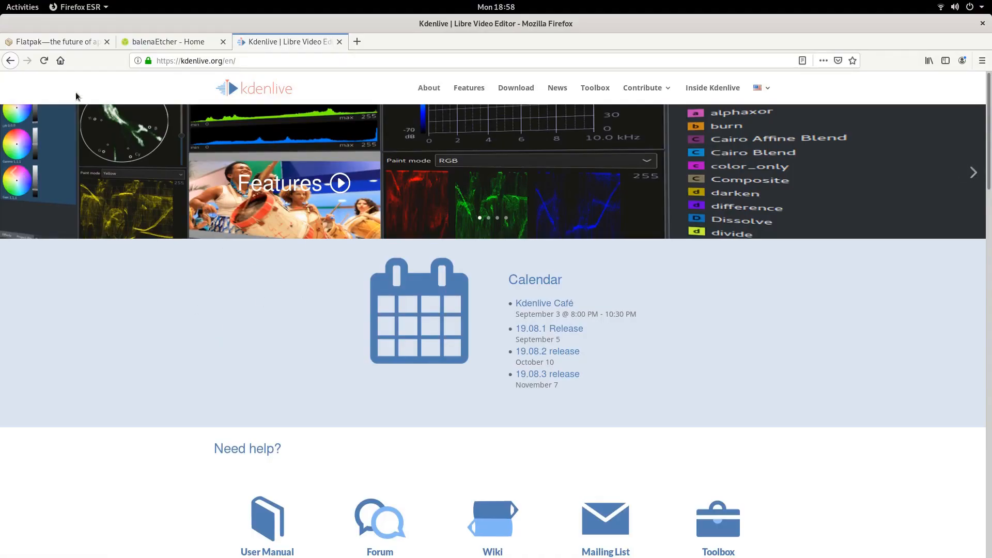
# Bring up the Flatpak Debian setup page, open a Terminal window and enlarge its text by three zoom levels.
pyautogui.click(61, 43)
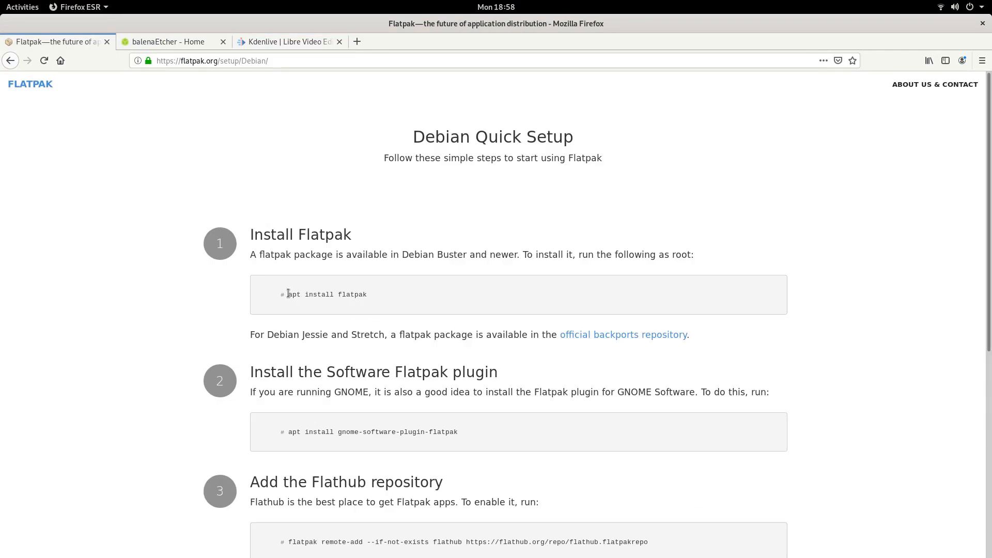
pyautogui.press('super')
pyautogui.click(20, 155)
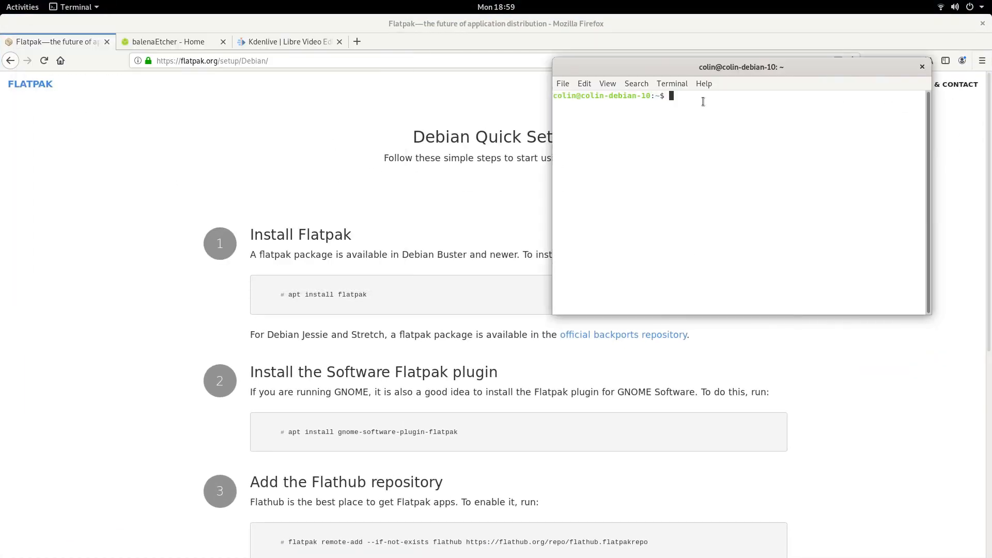
pyautogui.hotkey('ctrl', '+')
pyautogui.hotkey('ctrl', '+')
pyautogui.hotkey('ctrl', '+')
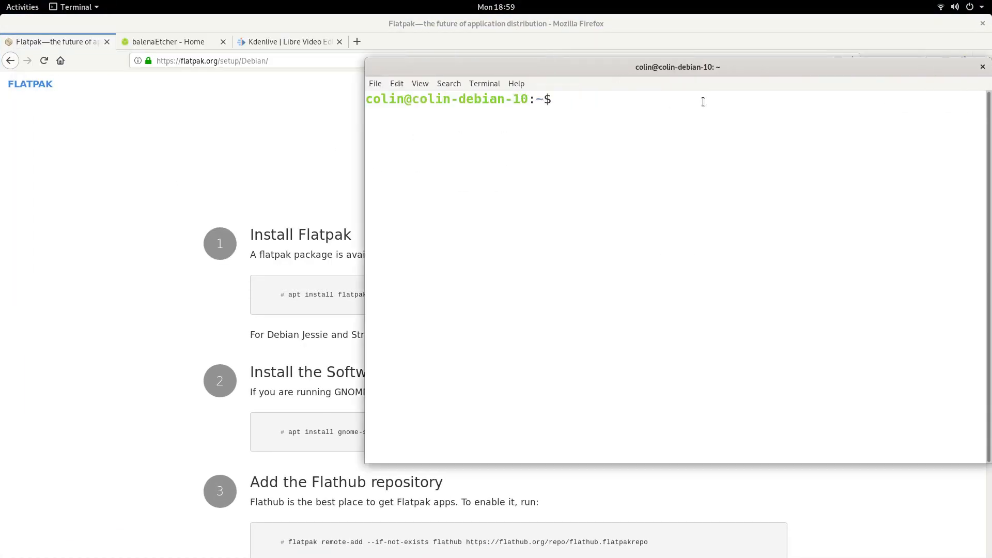
# Copy the command "apt install flatpak" from the Flatpak setup page and paste it at the Terminal prompt.
pyautogui.click(288, 293)
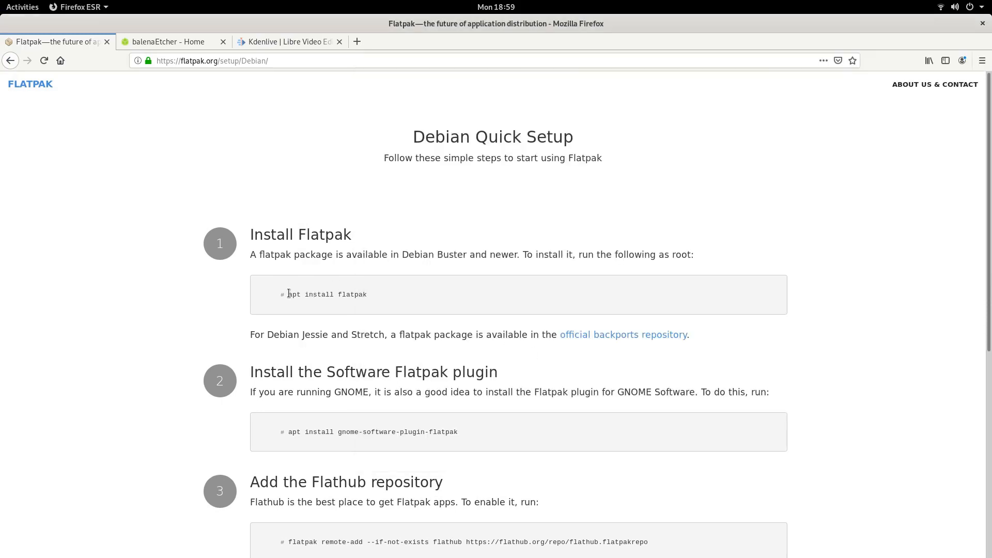
pyautogui.moveTo(289, 293); pyautogui.dragTo(368, 294)
pyautogui.rightClick(349, 291)
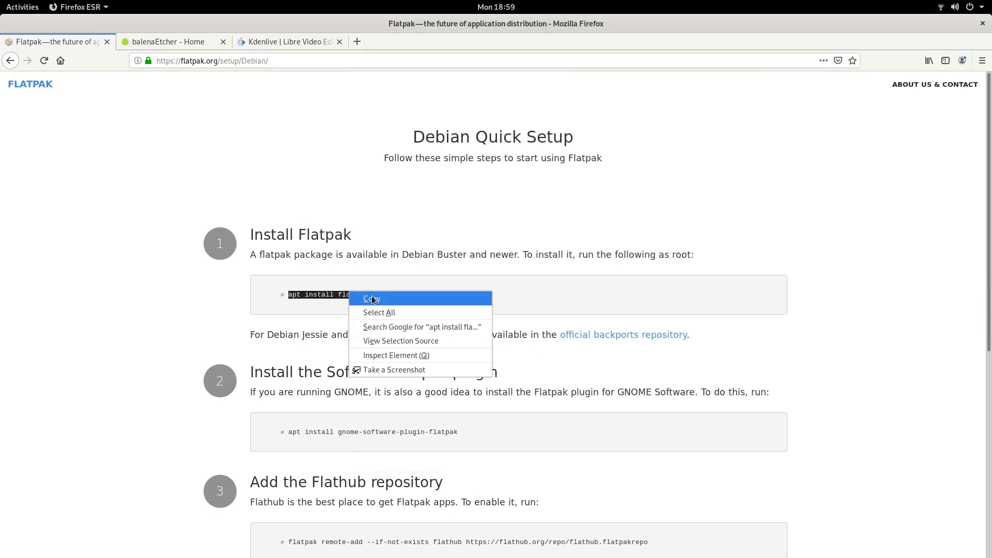
pyautogui.click(372, 299)
pyautogui.press('super')
pyautogui.click(644, 333)
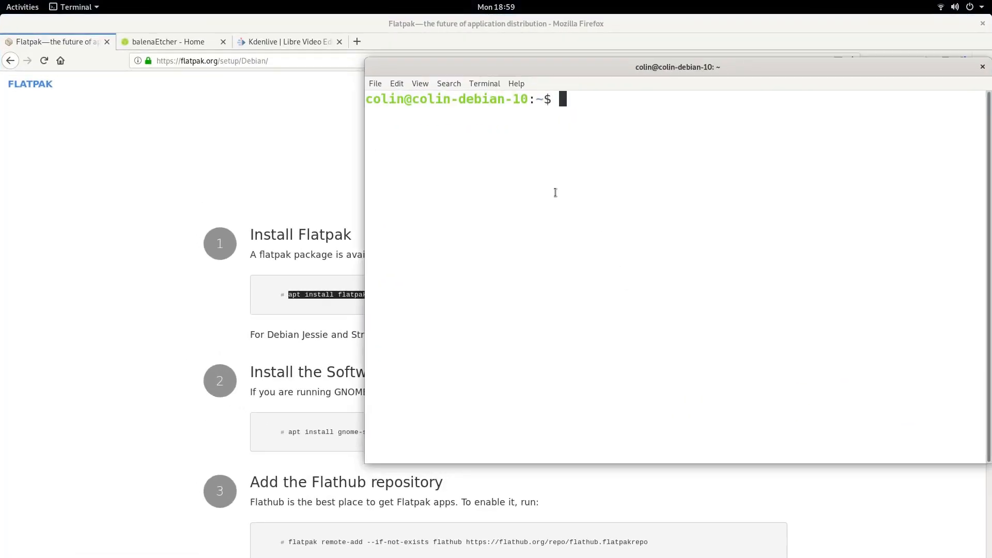
pyautogui.rightClick(589, 95)
pyautogui.click(628, 132)
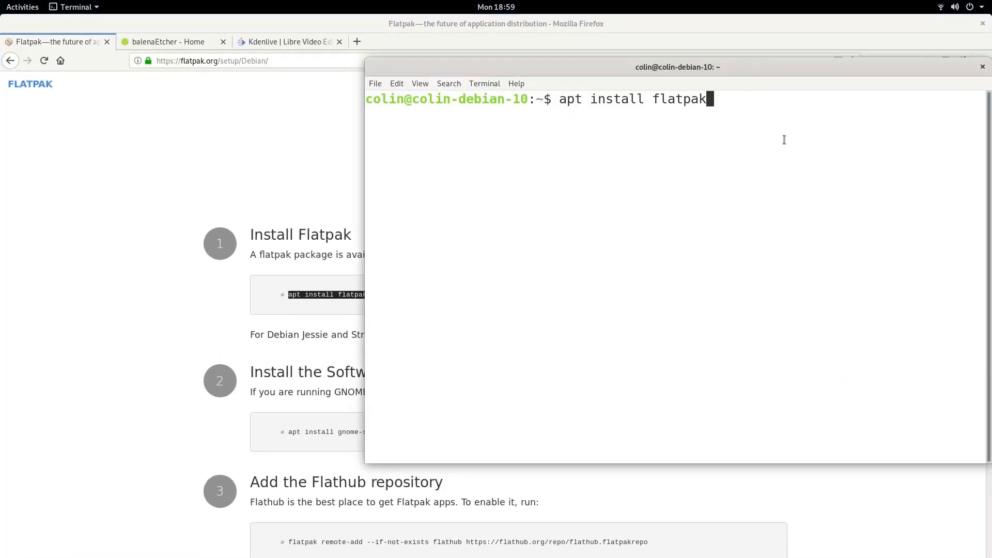
# Put sudo in front of the pasted command and run "sudo apt install flatpak".
pyautogui.press('Left')
pyautogui.press('Left')
pyautogui.press('Left')
pyautogui.press('Left')
pyautogui.press('Left')
pyautogui.press('Left')
pyautogui.press('Left')
pyautogui.press('Left')
pyautogui.press('Left')
pyautogui.press('Left')
pyautogui.press('Left')
pyautogui.press('Left')
pyautogui.press('Left')
pyautogui.press('Left')
pyautogui.press('Left')
pyautogui.press('Left')
pyautogui.press('Left')
pyautogui.press('Left')
pyautogui.press('Left')
pyautogui.write('sudo')
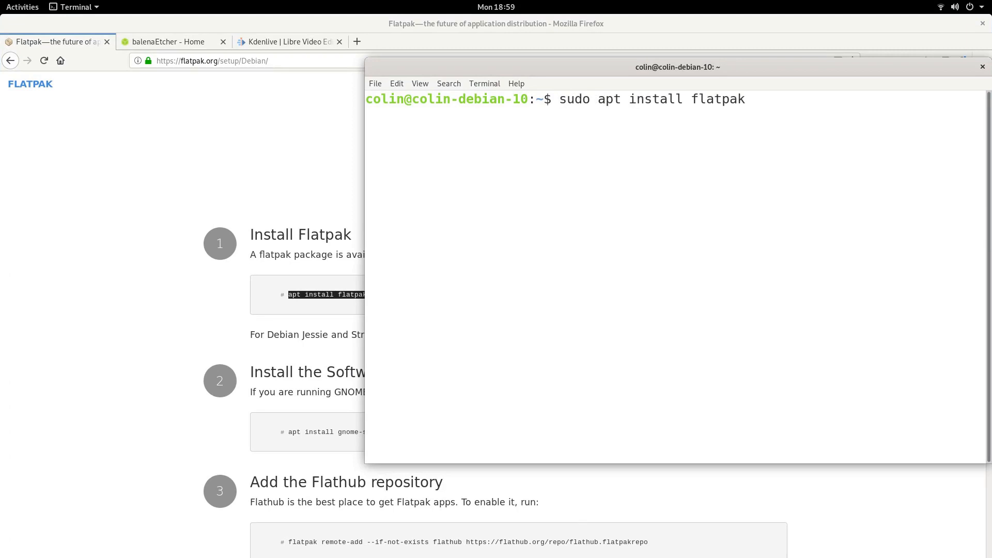
pyautogui.press('Return')
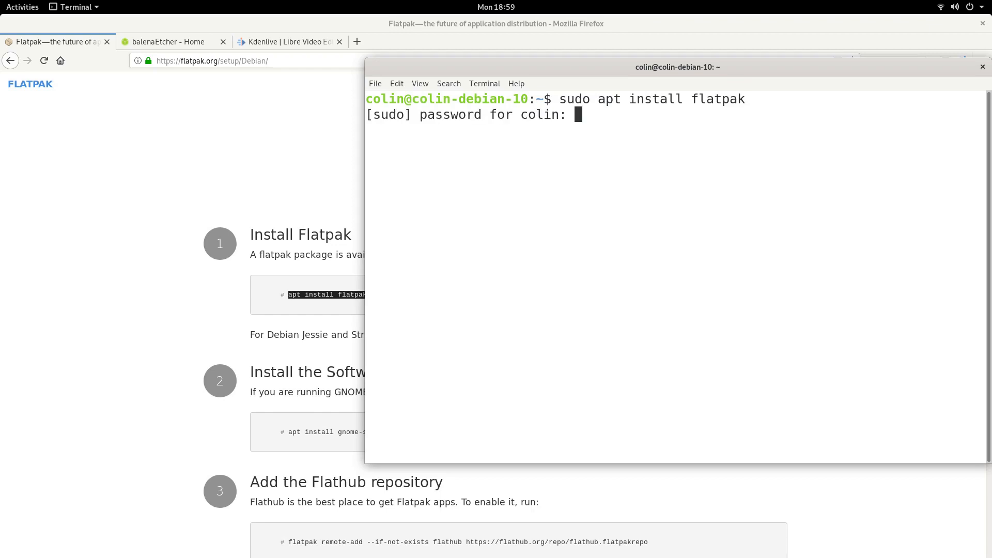
# Submit the account password for sudo and answer y to go ahead with the Flatpak installation.
pyautogui.press('Return')
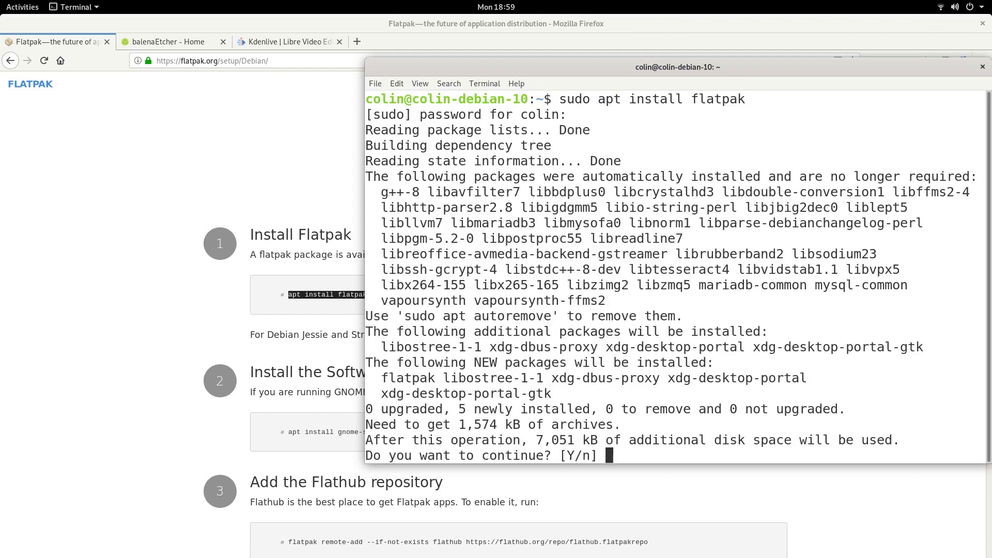
pyautogui.write('y')
pyautogui.press('Return')
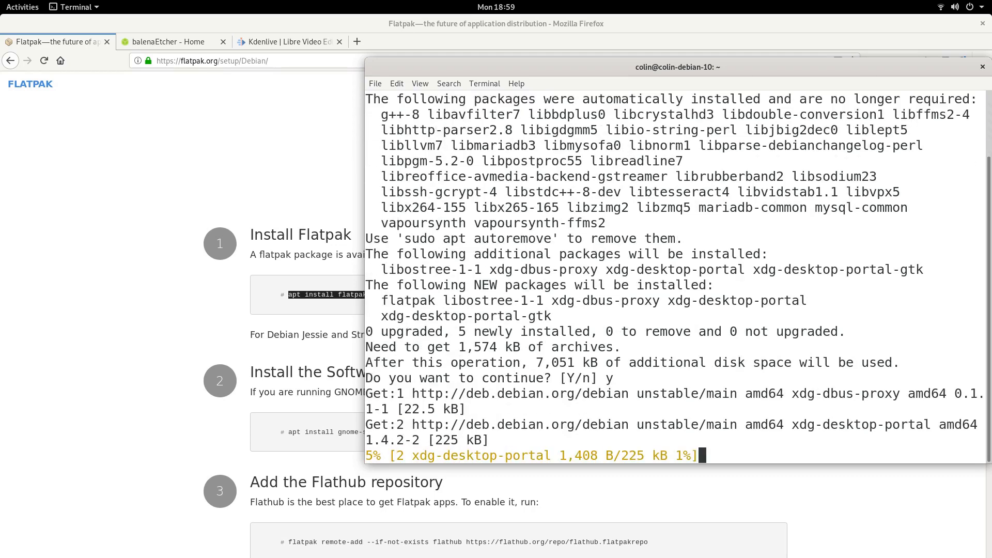
# Copy the command "apt install gnome-software-plugin-flatpak" from the setup page and paste it at the Terminal prompt.
pyautogui.click(293, 426)
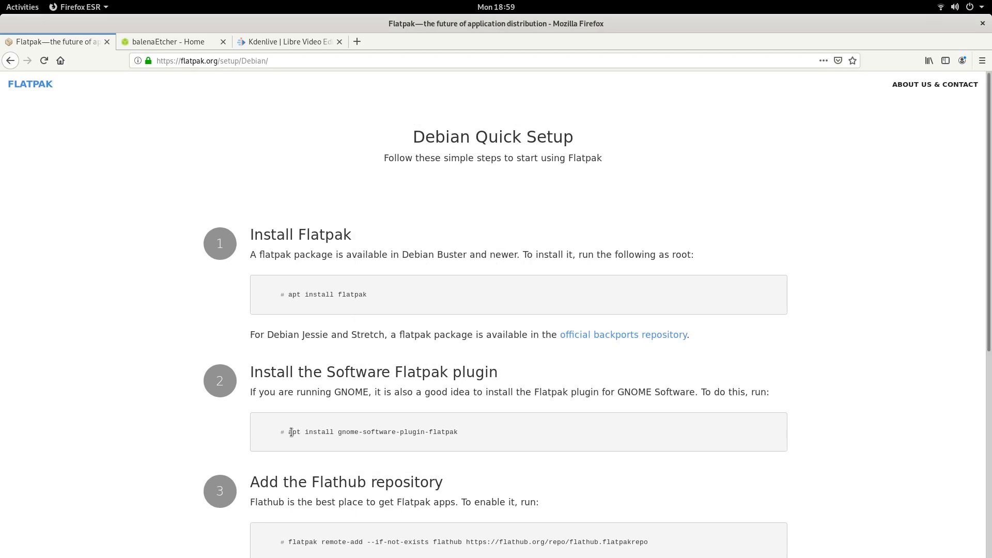
pyautogui.moveTo(288, 431); pyautogui.dragTo(468, 434)
pyautogui.rightClick(432, 434)
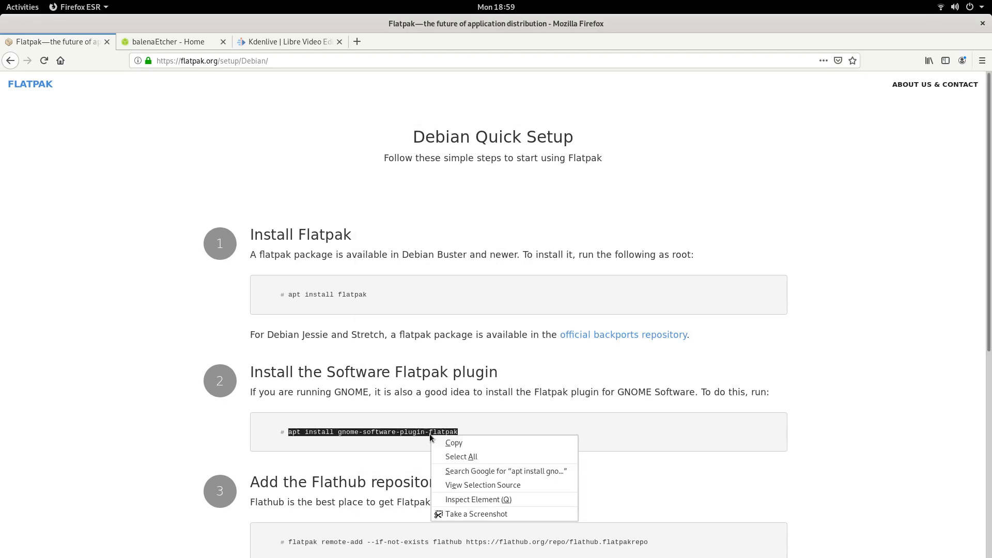
pyautogui.click(459, 445)
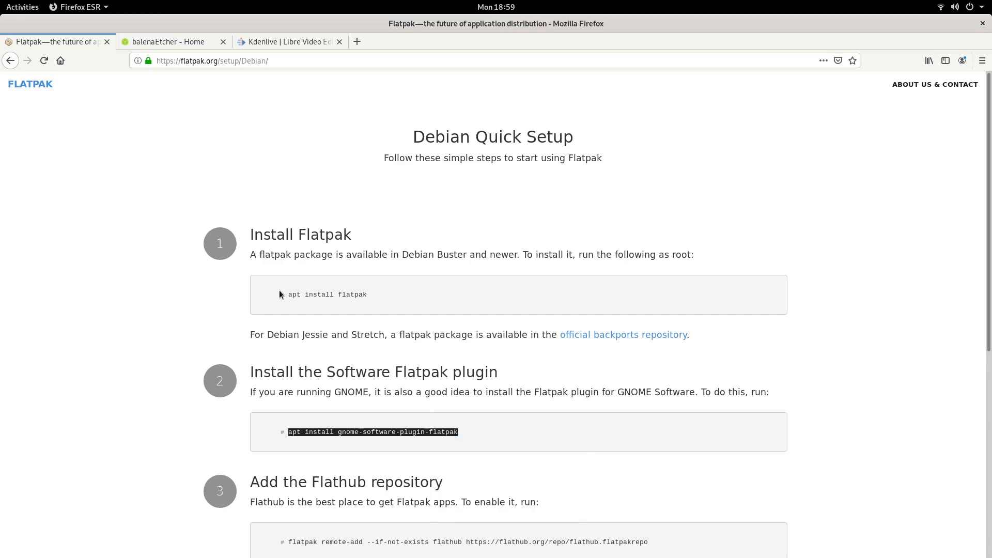
pyautogui.press('super')
pyautogui.click(608, 376)
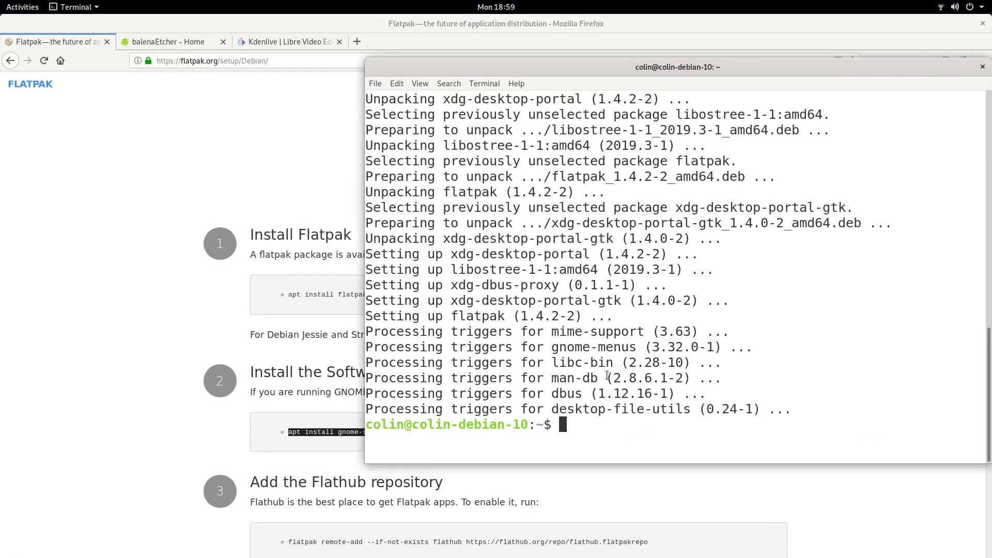
pyautogui.rightClick(585, 425)
pyautogui.click(609, 462)
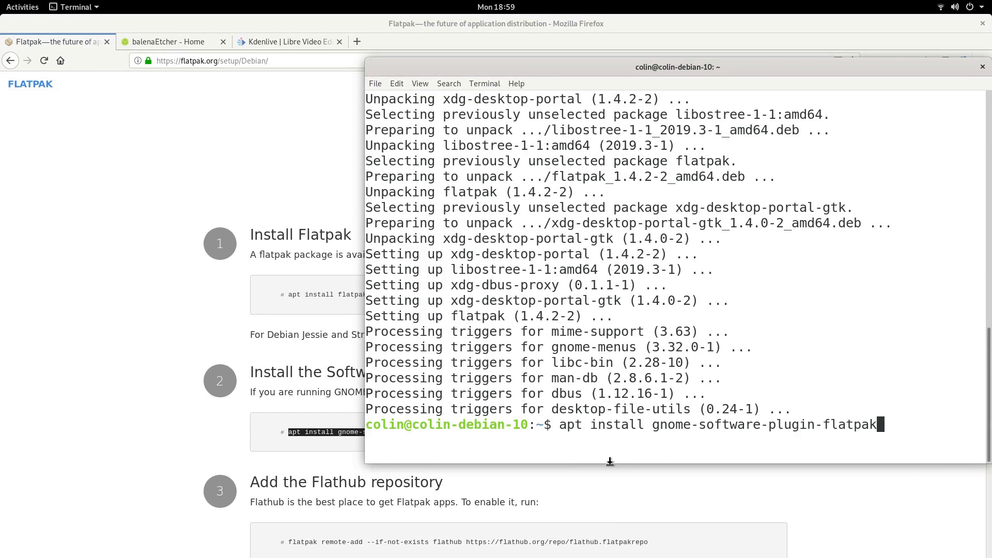
# Prefix the pasted plugin command with sudo, run it and answer y to install gnome-software-plugin-flatpak.
pyautogui.press('Left')
pyautogui.press('Left')
pyautogui.press('Left')
pyautogui.press('Left')
pyautogui.press('Left')
pyautogui.press('Left')
pyautogui.press('Left')
pyautogui.press('Left')
pyautogui.press('Left')
pyautogui.press('Left')
pyautogui.press('Left')
pyautogui.press('Left')
pyautogui.press('Left')
pyautogui.press('Left')
pyautogui.press('Left')
pyautogui.press('Left')
pyautogui.press('Left')
pyautogui.press('Left')
pyautogui.press('Left')
pyautogui.press('Left')
pyautogui.press('Left')
pyautogui.write('sudo')
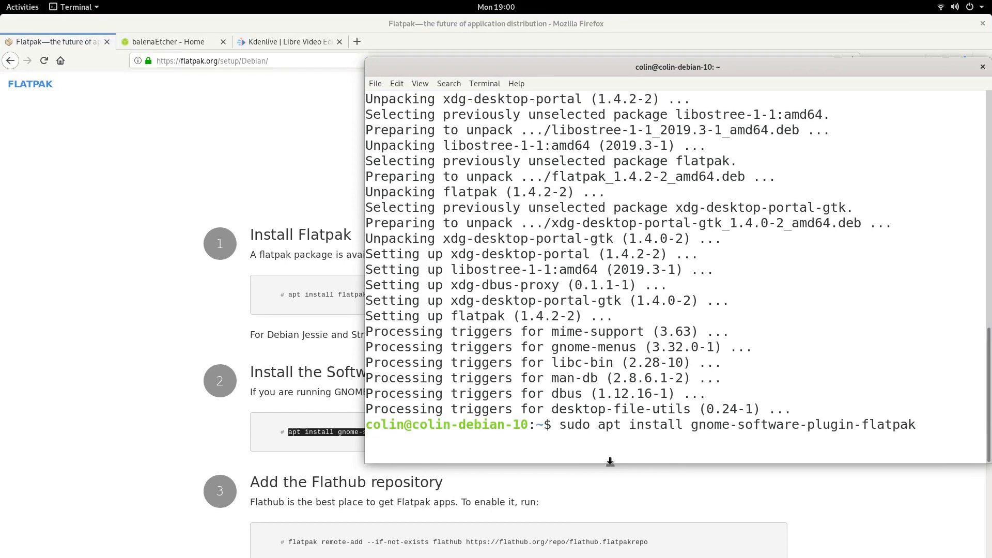
pyautogui.press('Return')
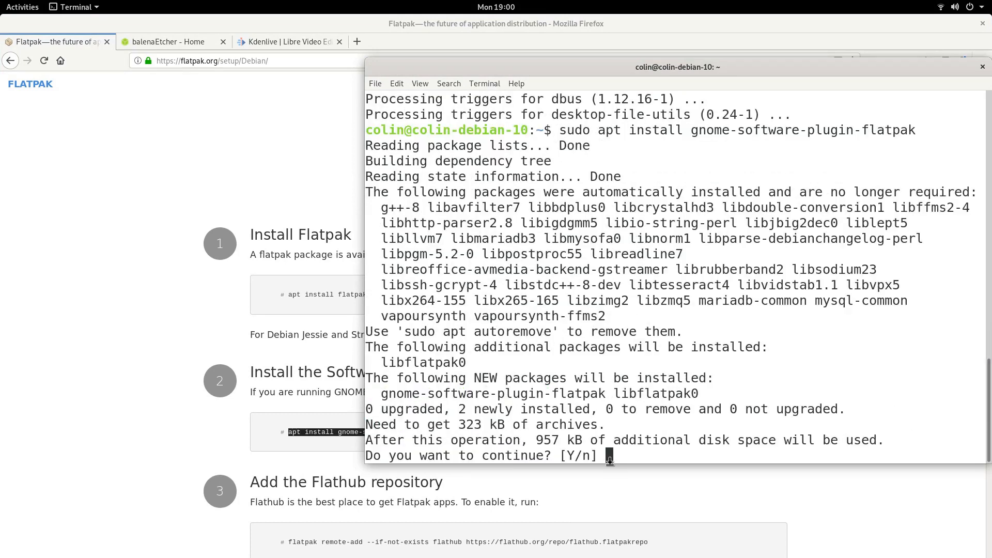
pyautogui.write('y')
pyautogui.press('Return')
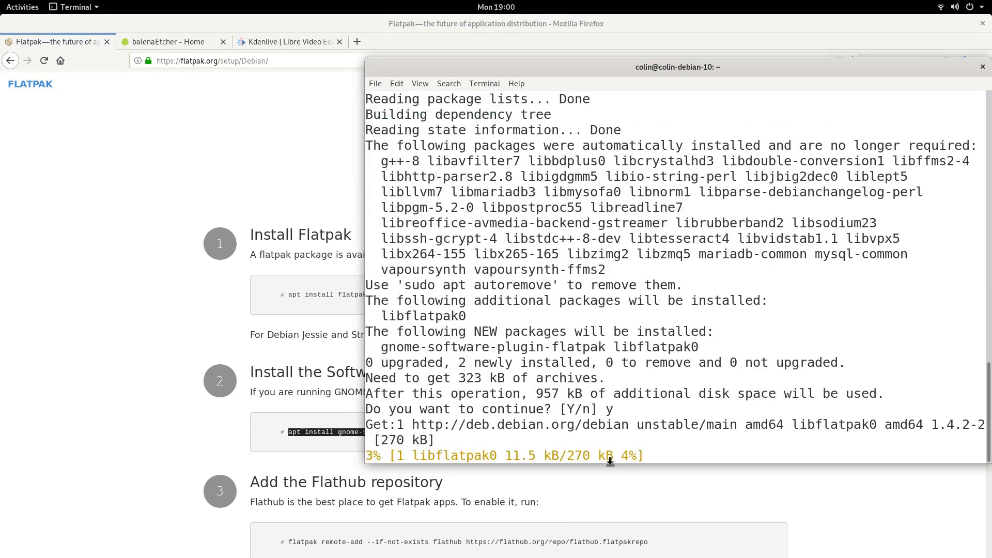
pyautogui.scroll(-2, 331, 507)
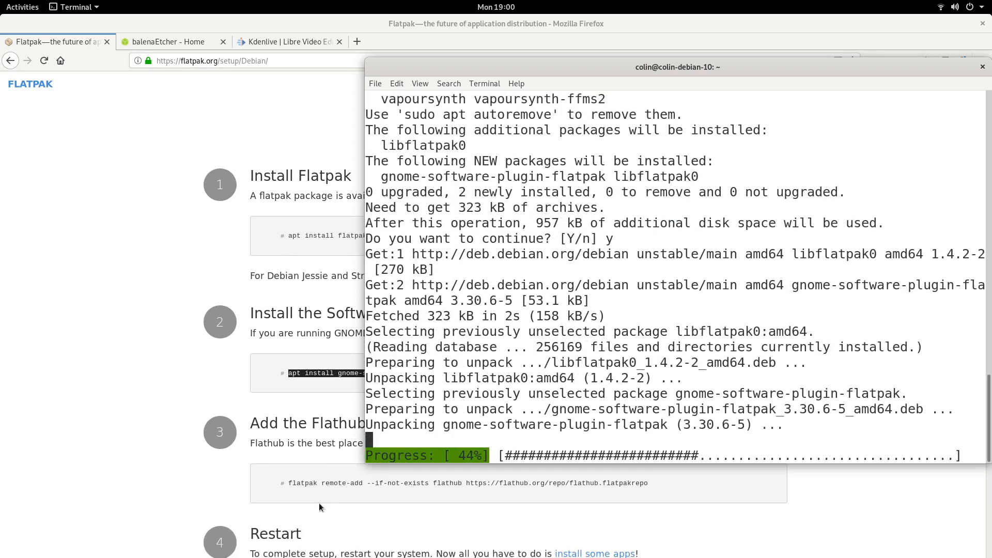
pyautogui.click(290, 482)
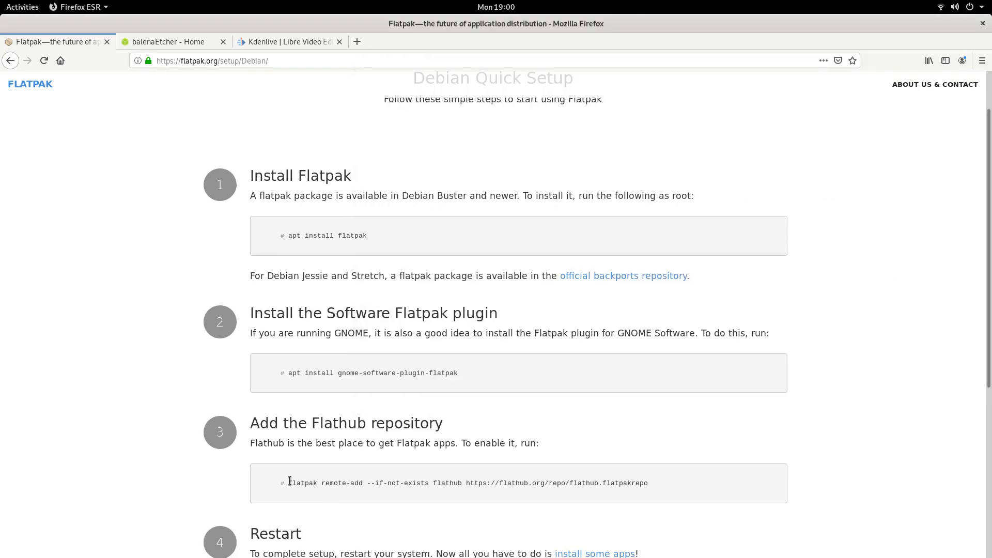
pyautogui.moveTo(290, 482); pyautogui.dragTo(543, 475)
pyautogui.moveTo(660, 479); pyautogui.dragTo(682, 483)
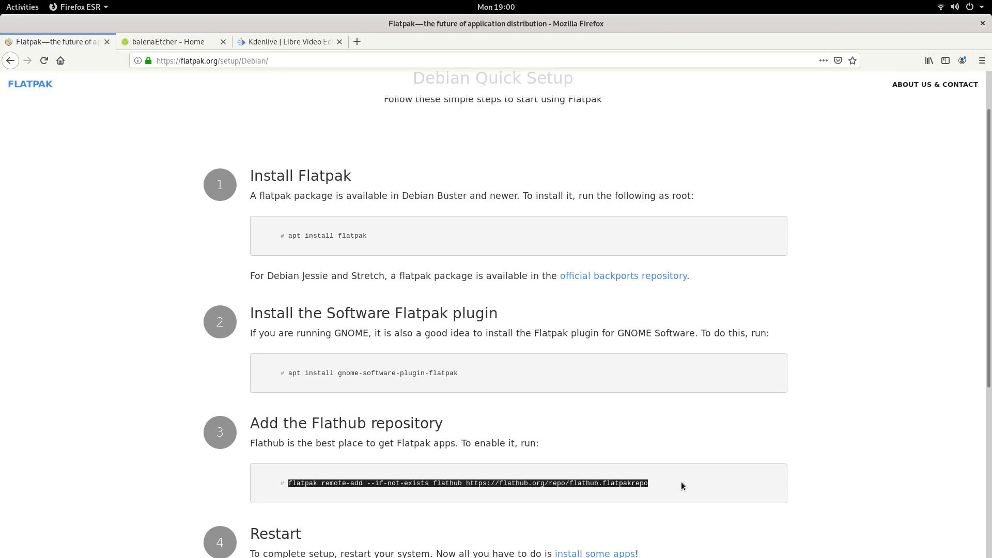
pyautogui.rightClick(564, 495)
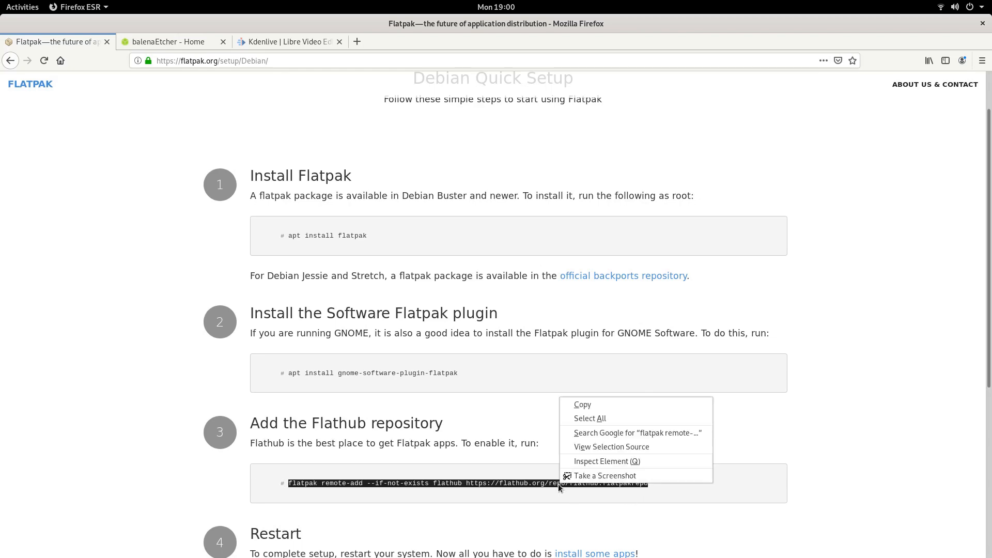
pyautogui.click(594, 402)
pyautogui.press('super')
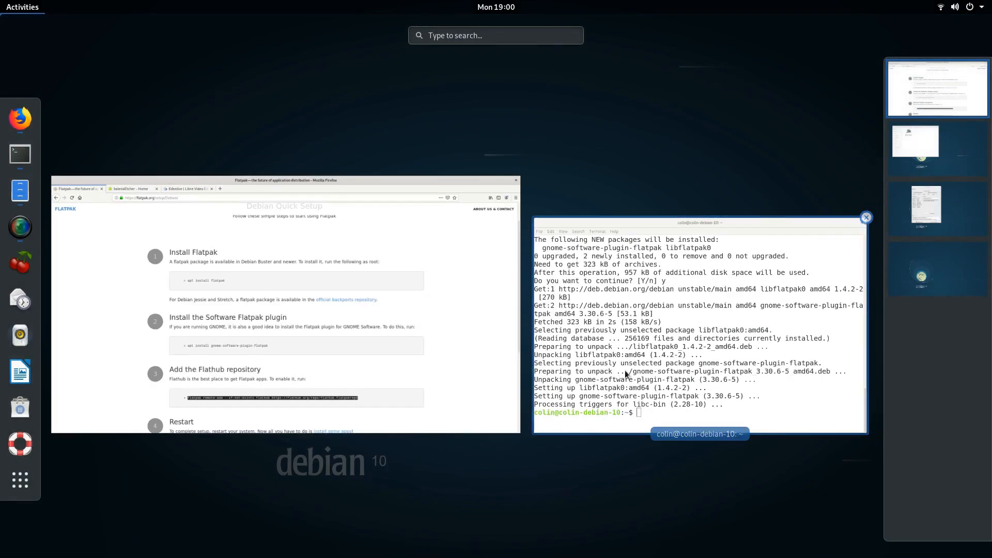
pyautogui.click(580, 425)
pyautogui.rightClick(579, 427)
pyautogui.click(602, 462)
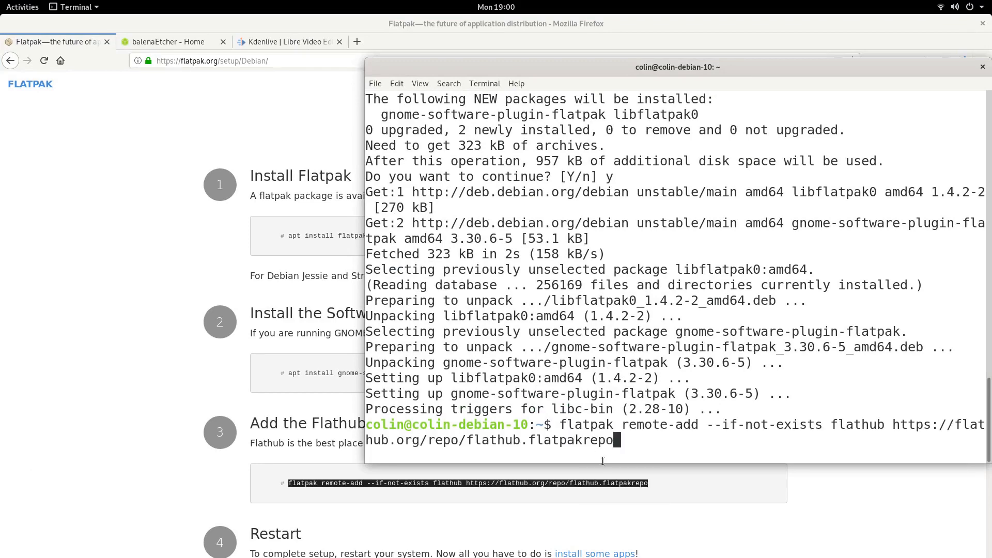
# Run the pasted Flathub repository command and authenticate with the account password.
pyautogui.press('Return')
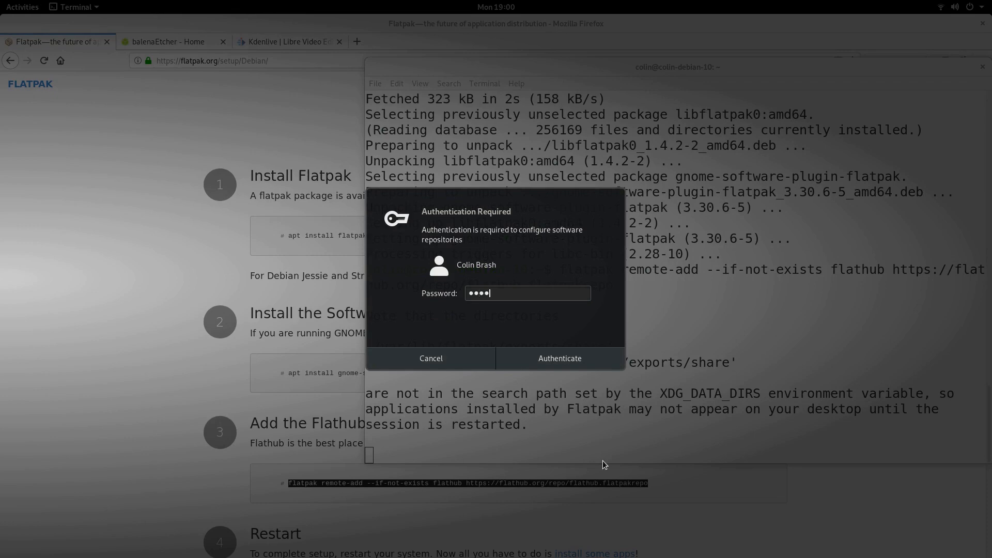
pyautogui.write('••••')
pyautogui.press('Return')
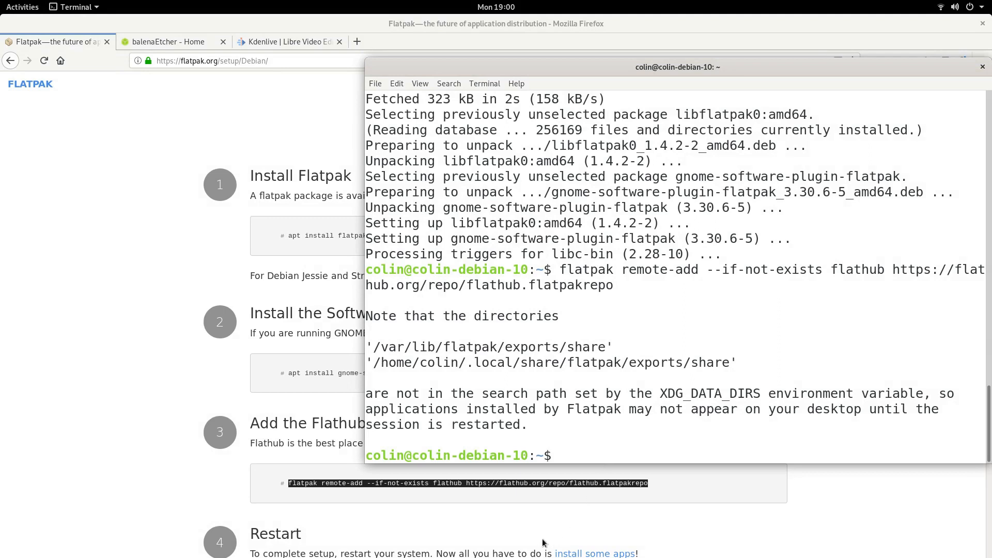
# Reposition the Terminal window, move it to an empty workspace below, and return to the browser's workspace.
pyautogui.scroll(-3, 279, 432)
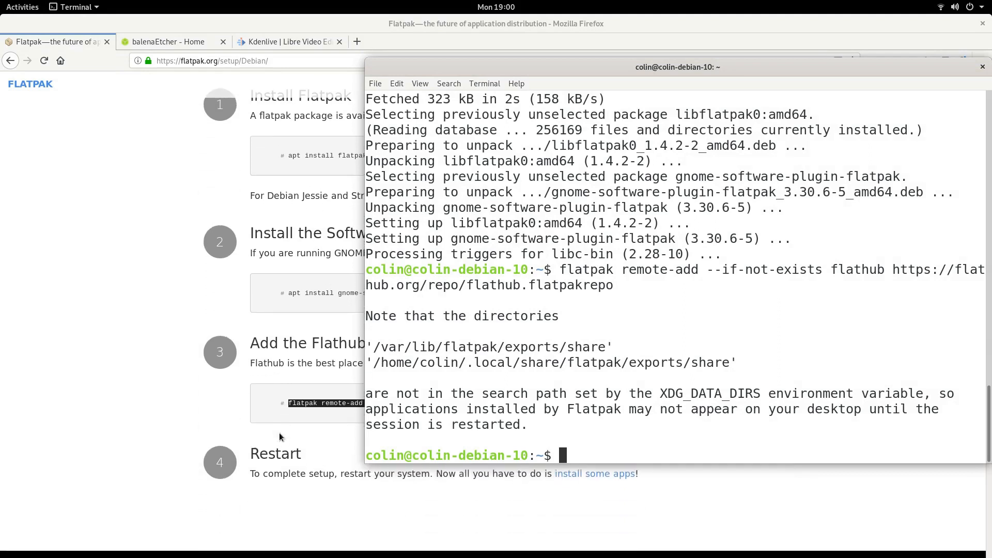
pyautogui.scroll(1, 279, 437)
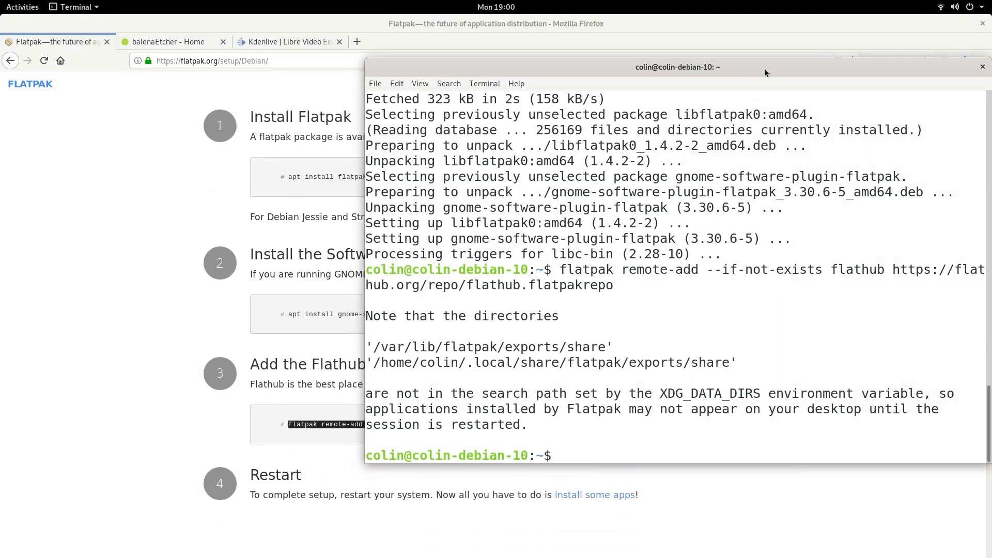
pyautogui.moveTo(765, 72); pyautogui.dragTo(599, 106)
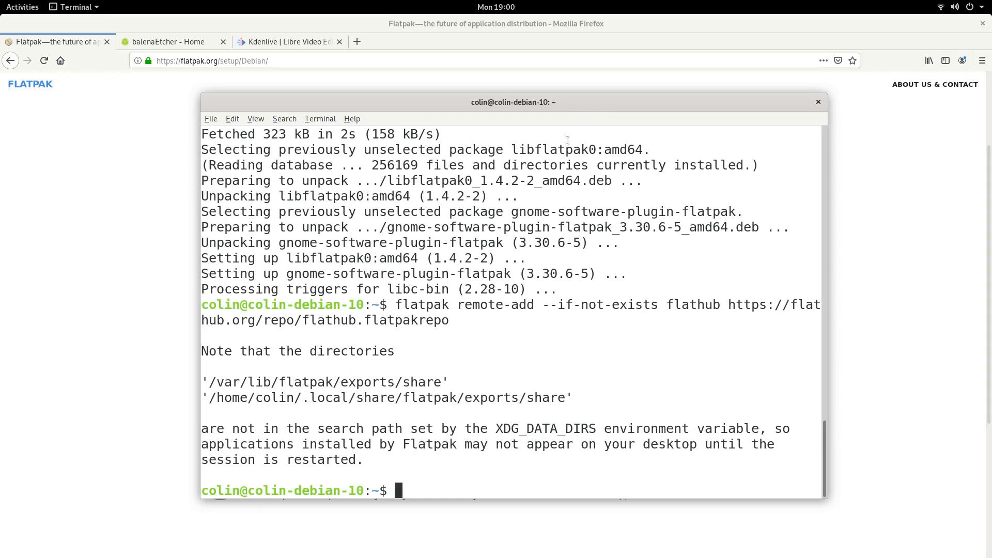
pyautogui.hotkey('ctrl', 'shift', 'alt', 'Down')
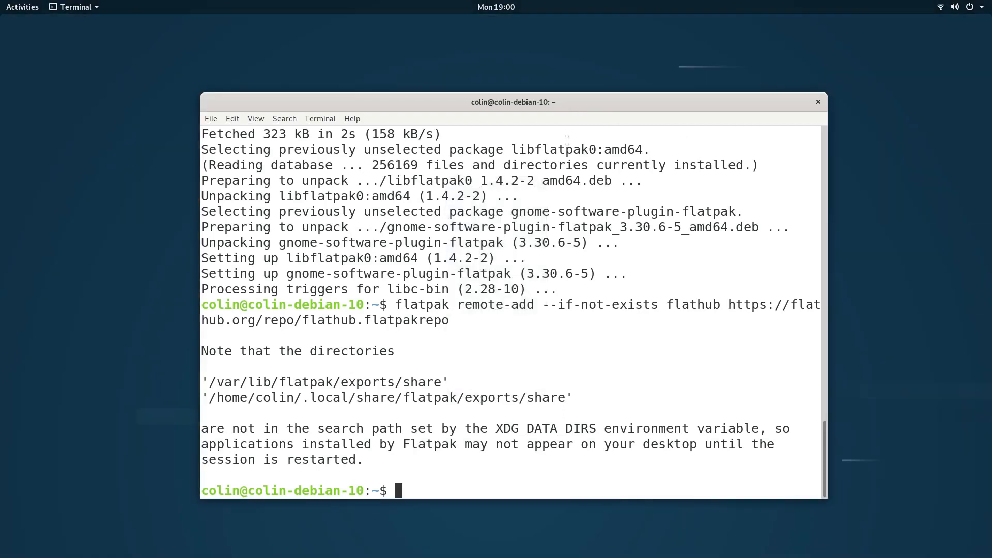
pyautogui.hotkey('ctrl', 'alt', 'Up')
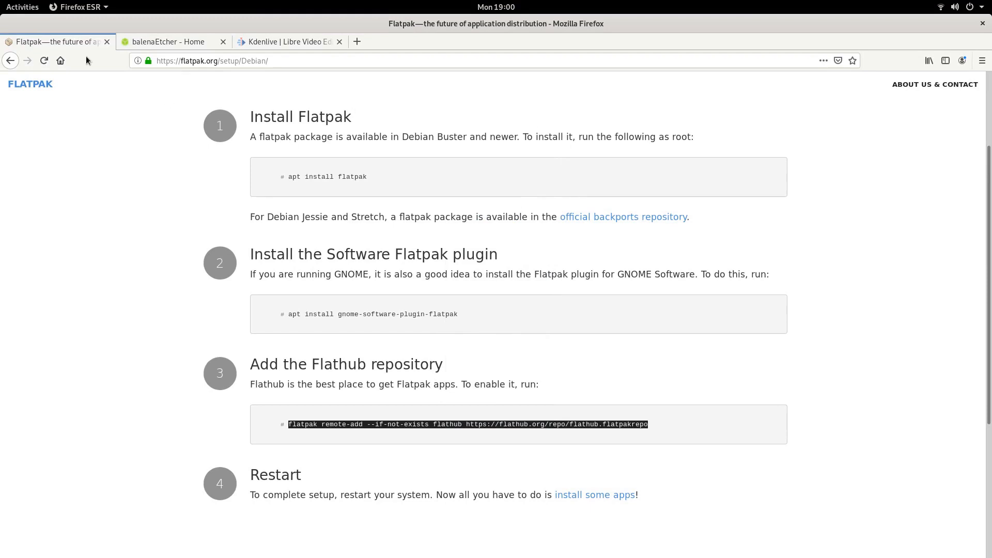
# Download the Linux x64 build of balenaEtcher from its website and save the balena-etcher-electron-1.5.56-linux-x64.zip file.
pyautogui.click(174, 42)
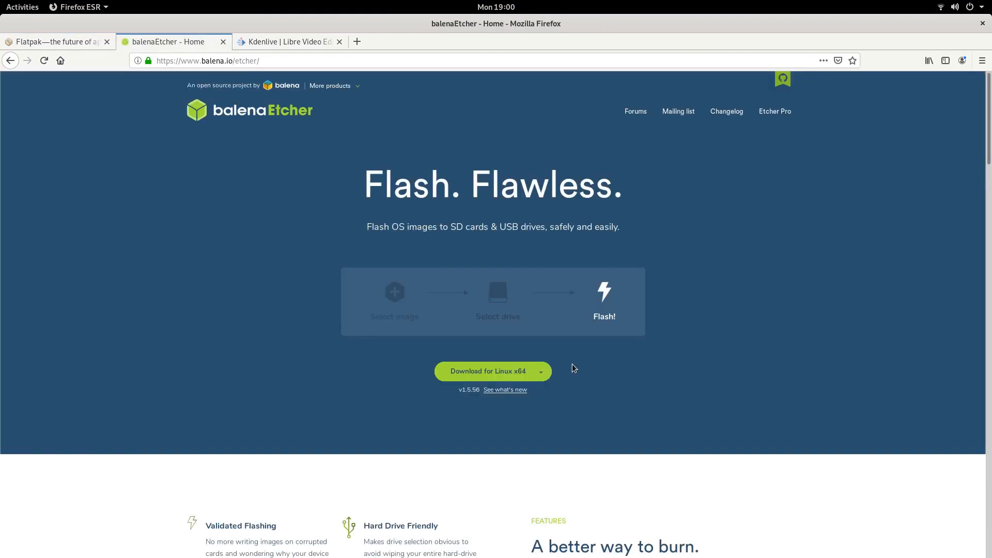
pyautogui.click(480, 370)
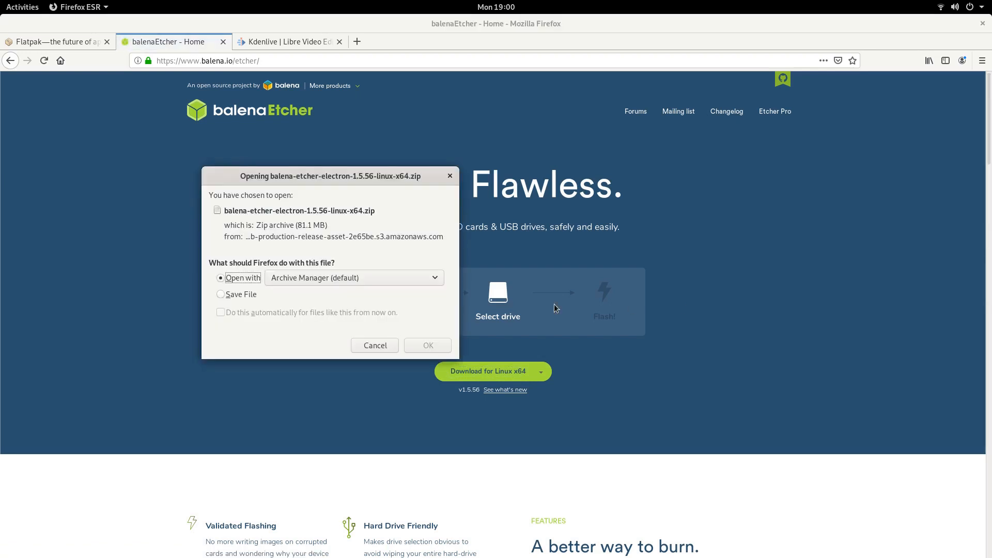
pyautogui.click(221, 295)
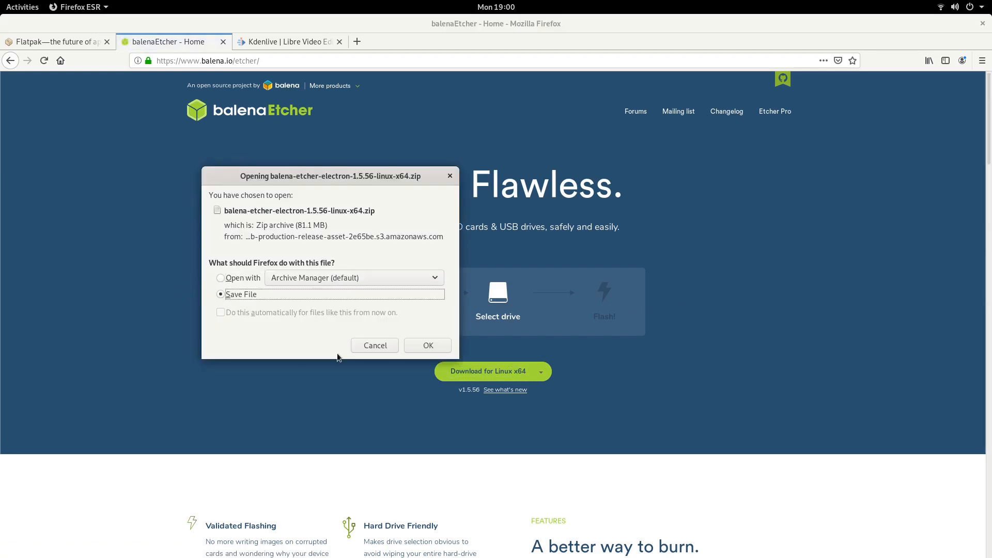
pyautogui.click(415, 347)
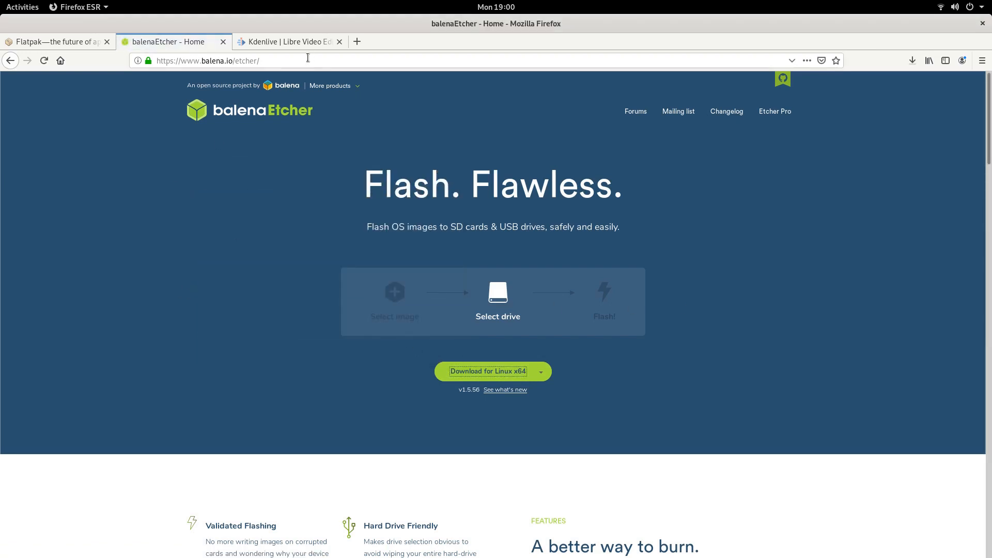
# On the Kdenlive website, open the download page and follow the AppImage link to the stable release files.
pyautogui.click(290, 41)
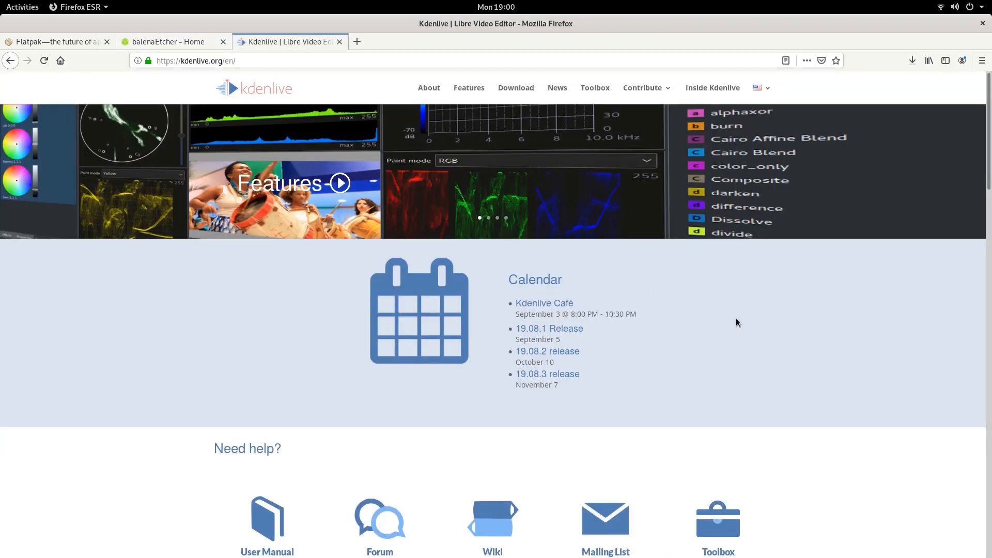
pyautogui.click(515, 88)
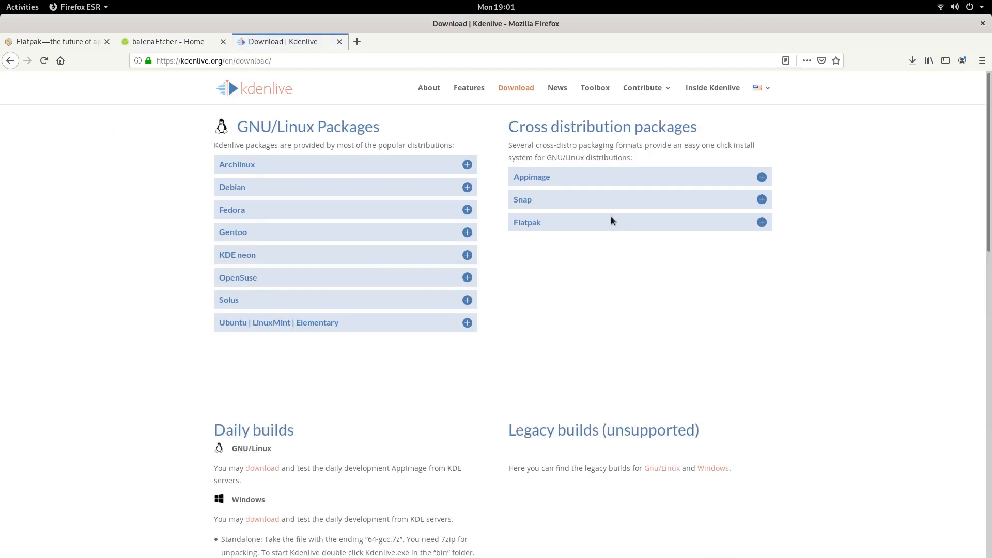
pyautogui.click(760, 177)
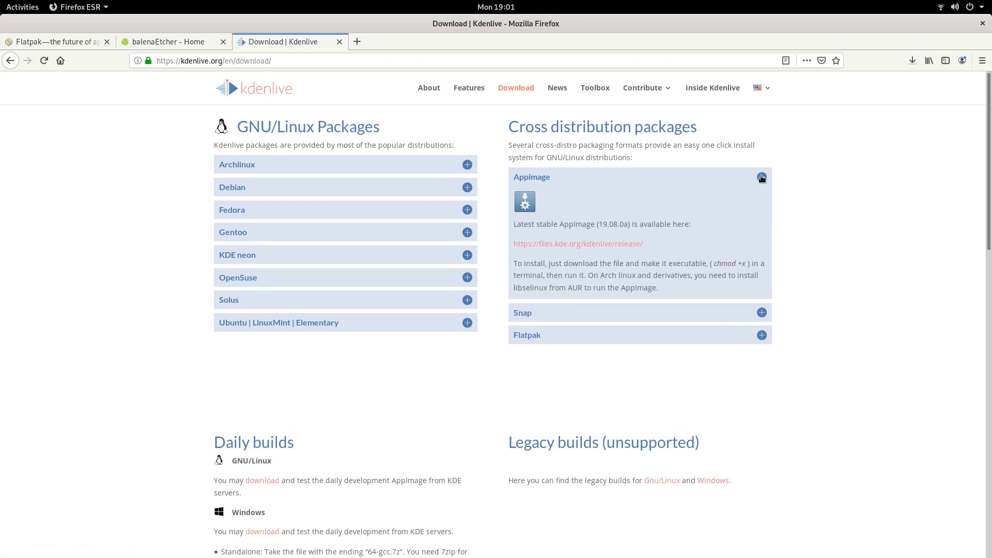
pyautogui.click(560, 244)
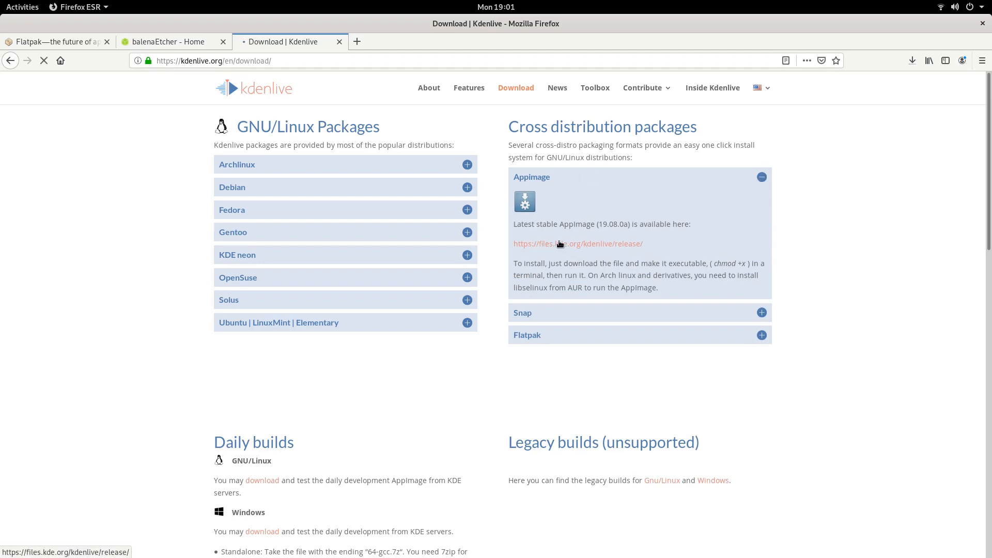
# Save kdenlive-19.08.0a-x86_64.appimage from the release index and close the browser's downloads list.
pyautogui.scroll(-15, 285, 270)
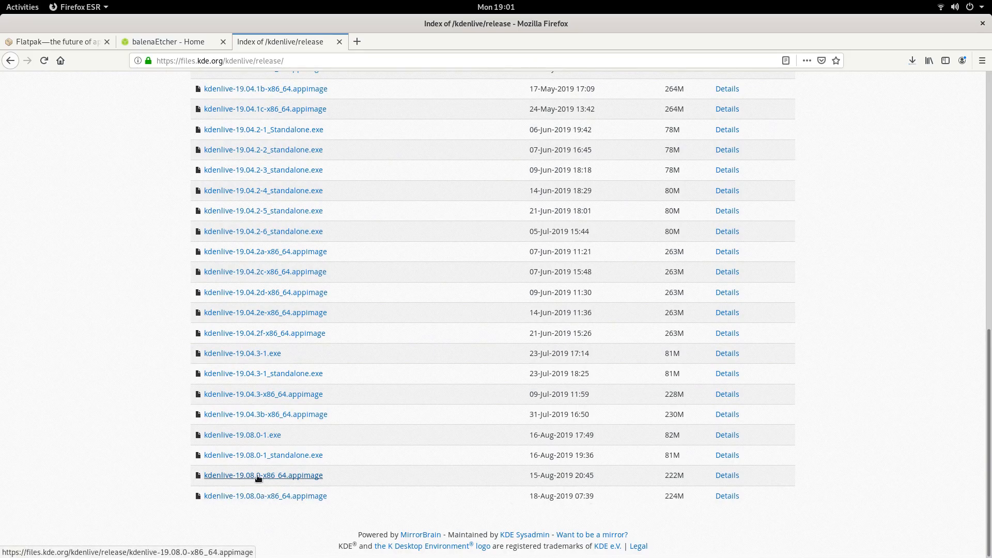
pyautogui.click(280, 497)
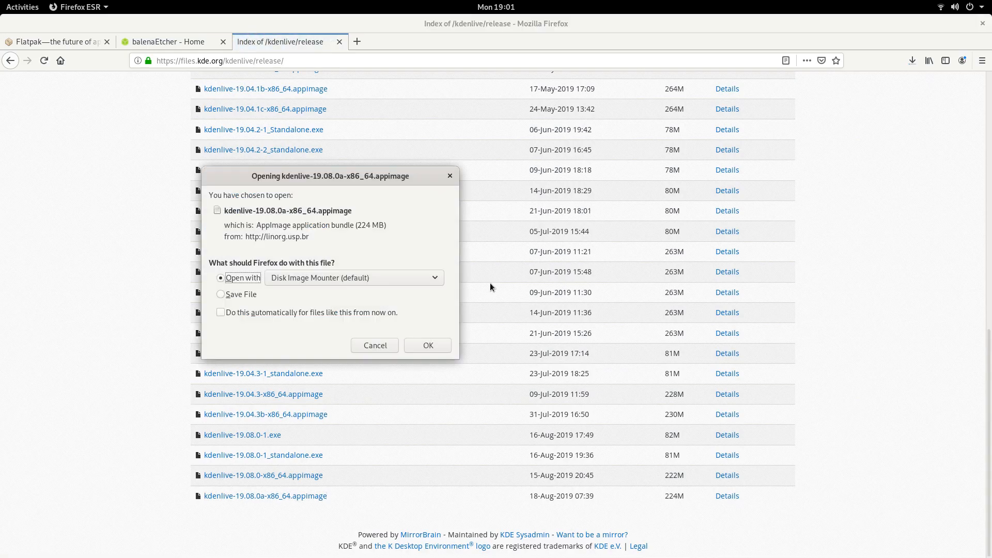
pyautogui.click(221, 294)
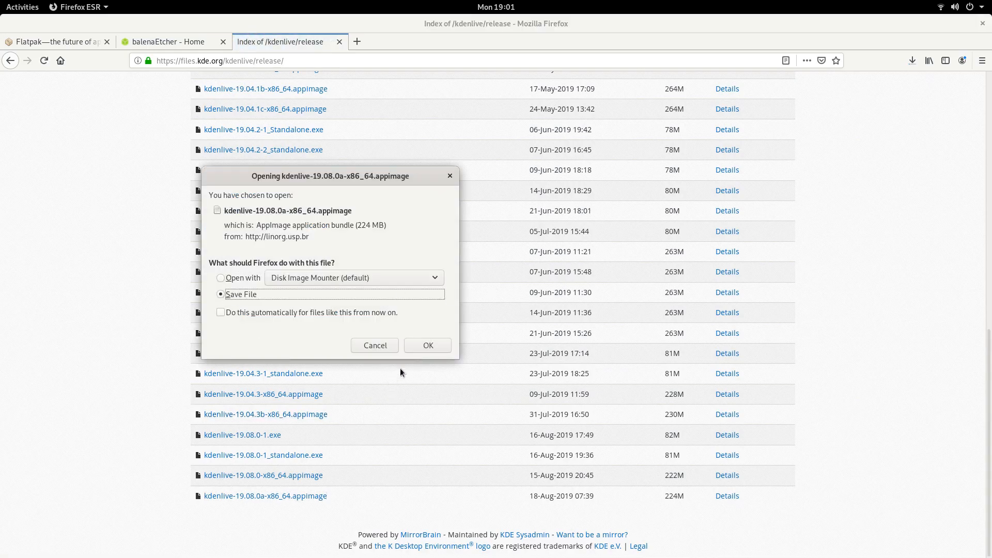
pyautogui.click(421, 345)
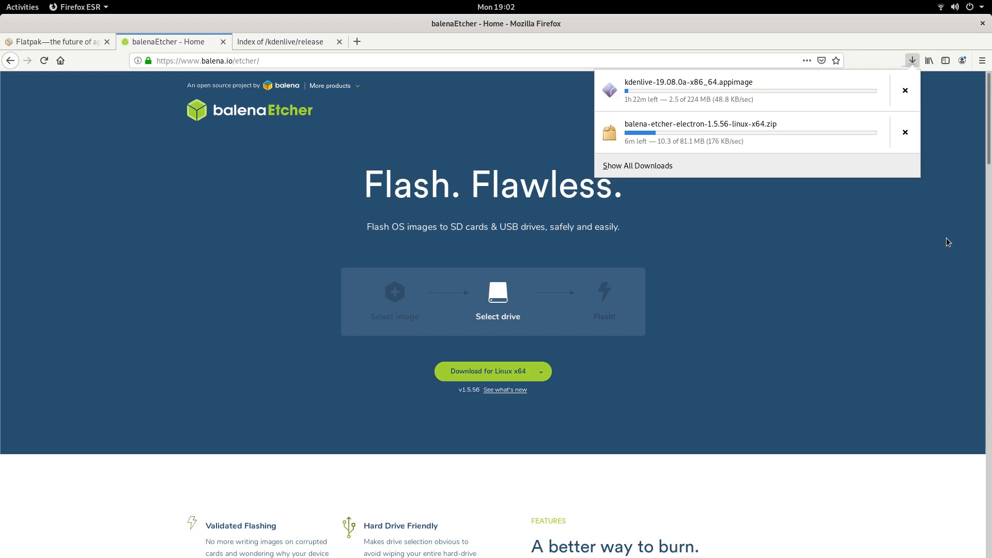
pyautogui.click(913, 60)
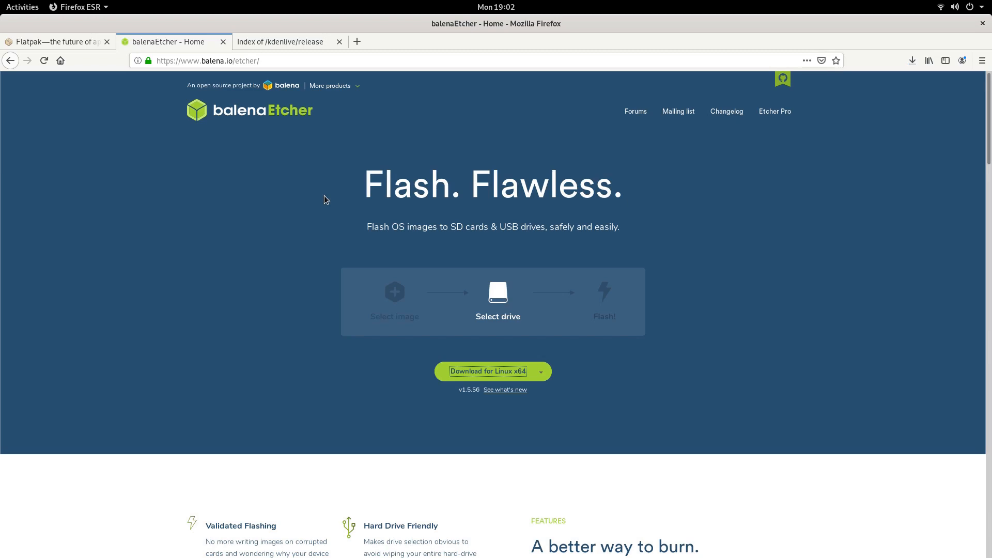
pyautogui.hotkey('ctrl', 'alt', 'Down')
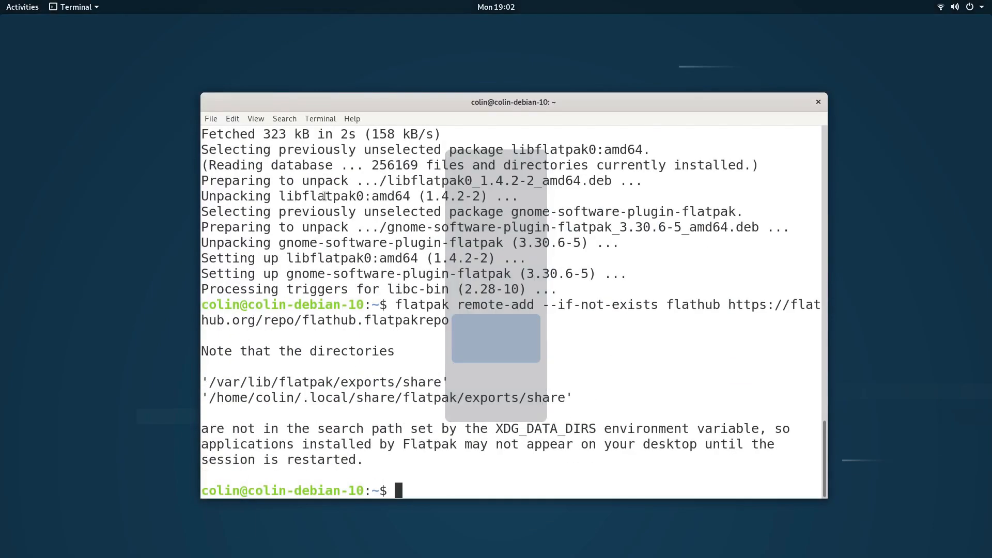
pyautogui.click(22, 7)
pyautogui.click(20, 407)
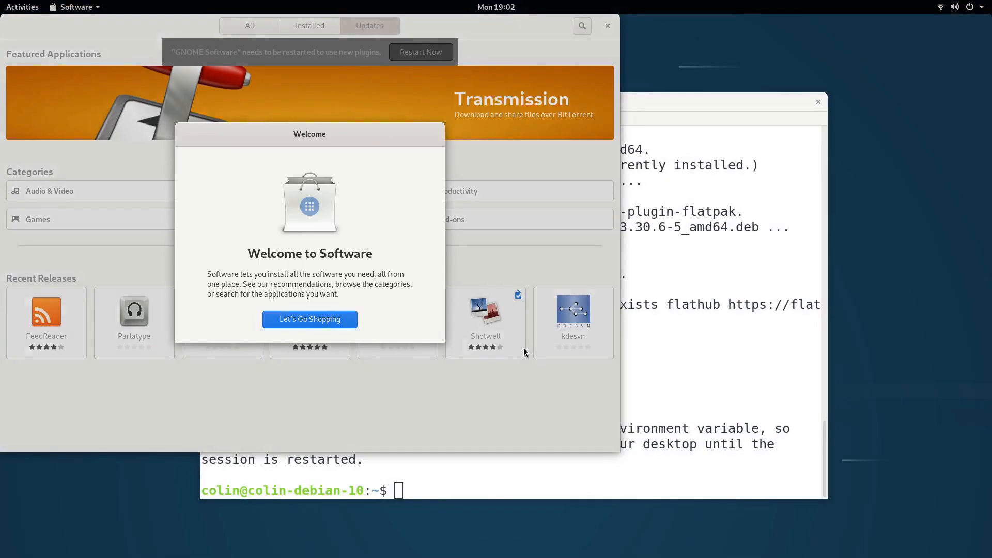
pyautogui.click(342, 323)
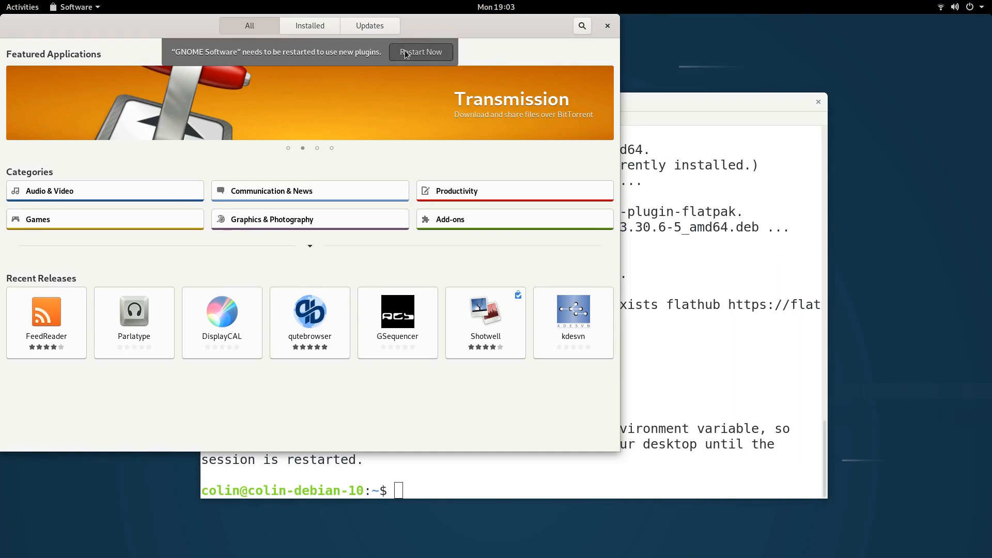
# Search GNOME Software for "libremenu" and close the application.
pyautogui.click(582, 27)
pyautogui.write('remenu')
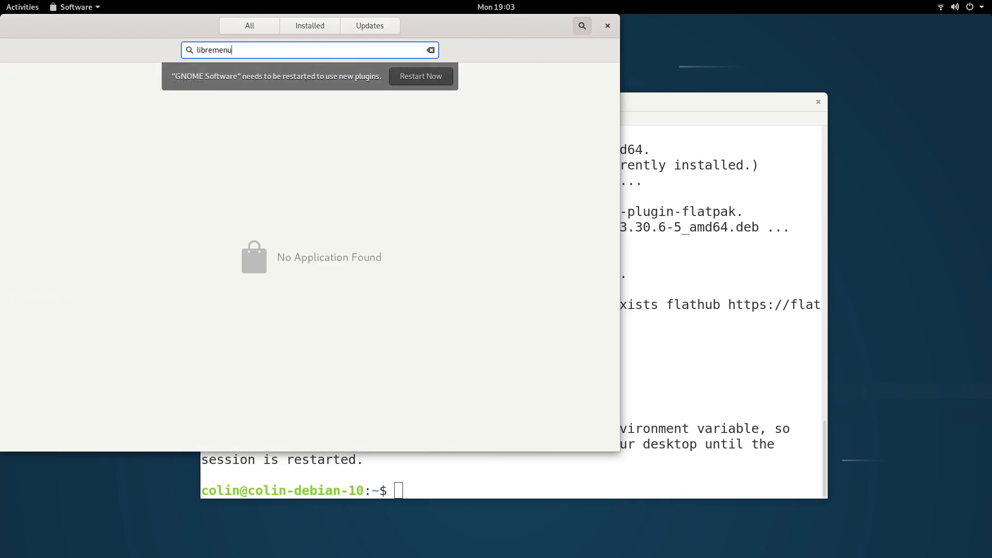
pyautogui.click(606, 27)
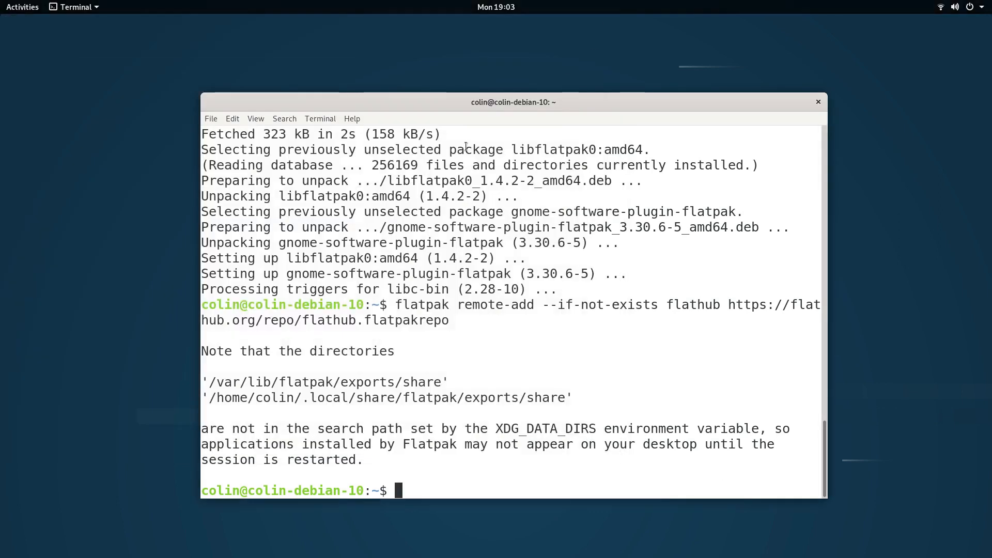
# Reopen GNOME Software and restart it so that it loads the new plugins.
pyautogui.click(19, 7)
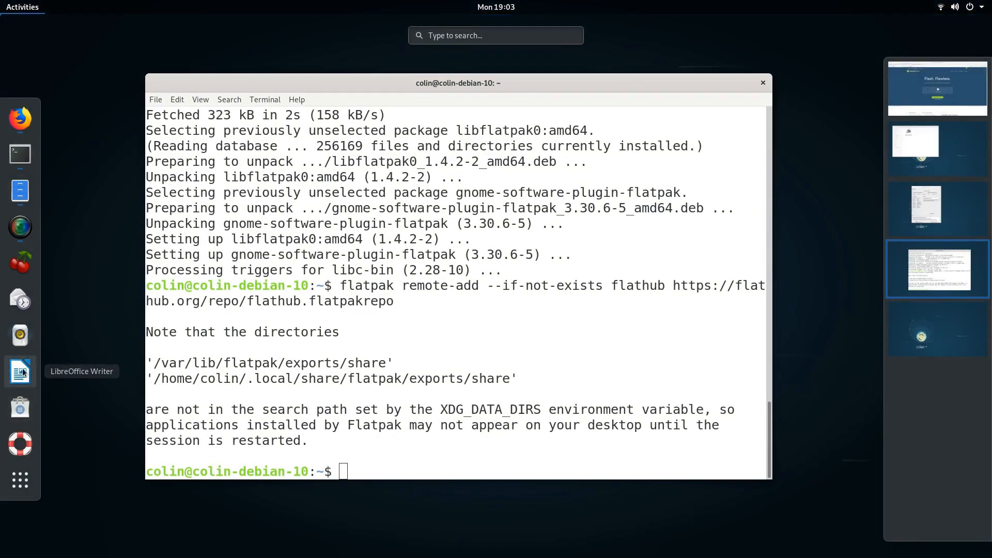
pyautogui.click(20, 408)
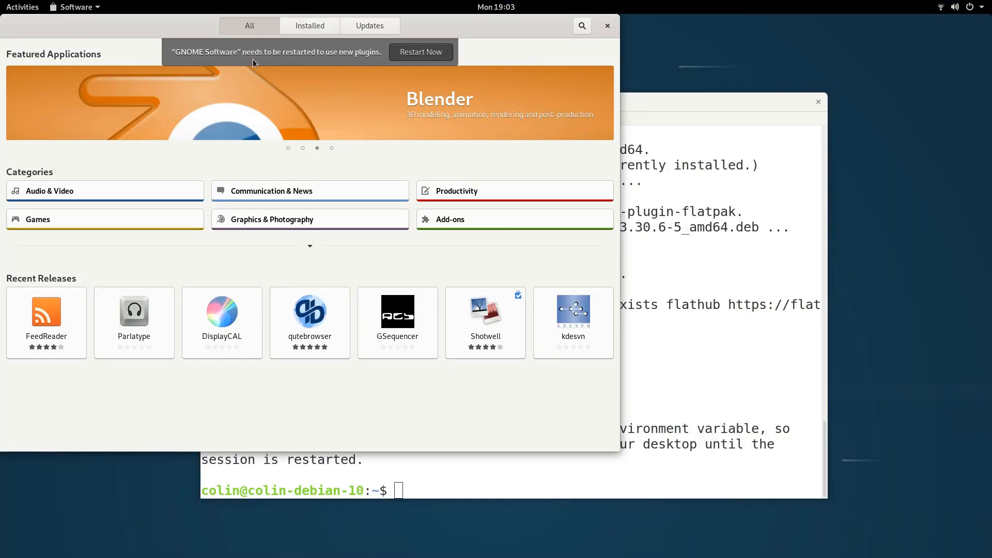
pyautogui.click(413, 53)
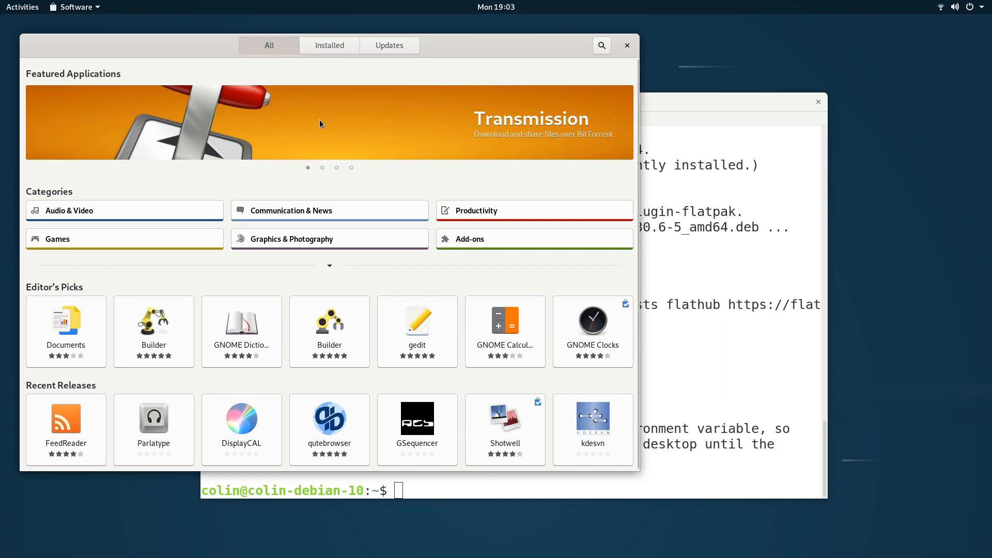
# Search the restarted GNOME Software for "libremenu" and the desktop overview for "menu", and return to GNOME Software.
pyautogui.click(602, 45)
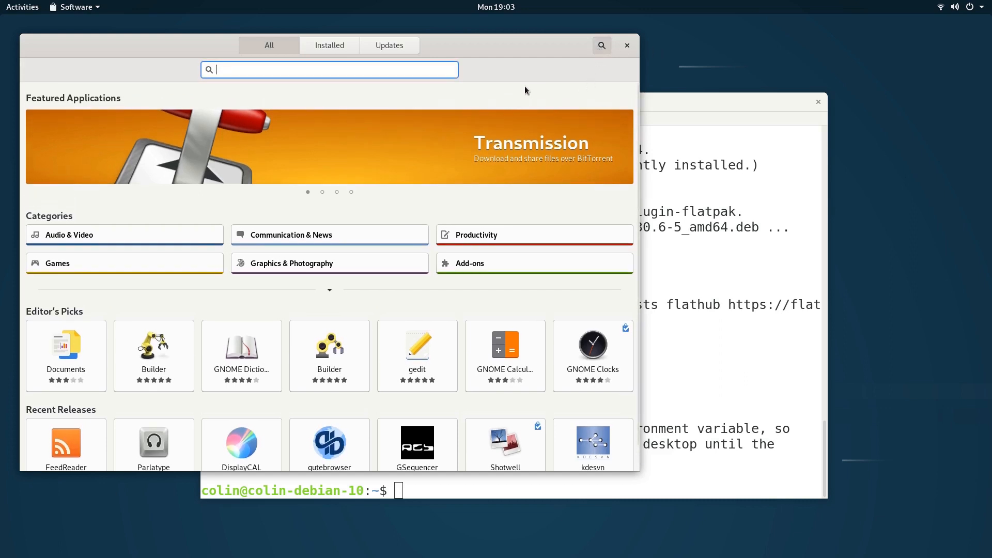
pyautogui.write('libremenu')
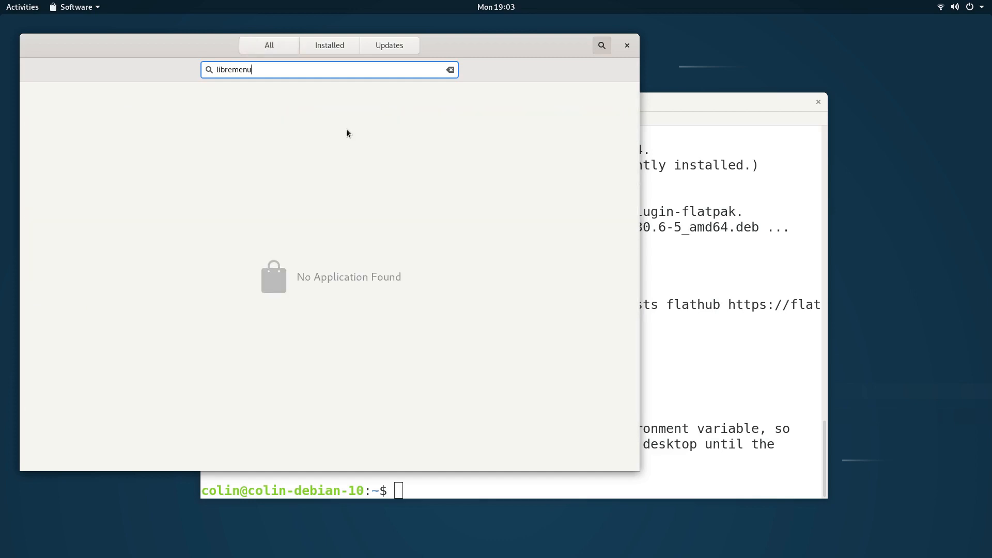
pyautogui.press('super')
pyautogui.write('menu')
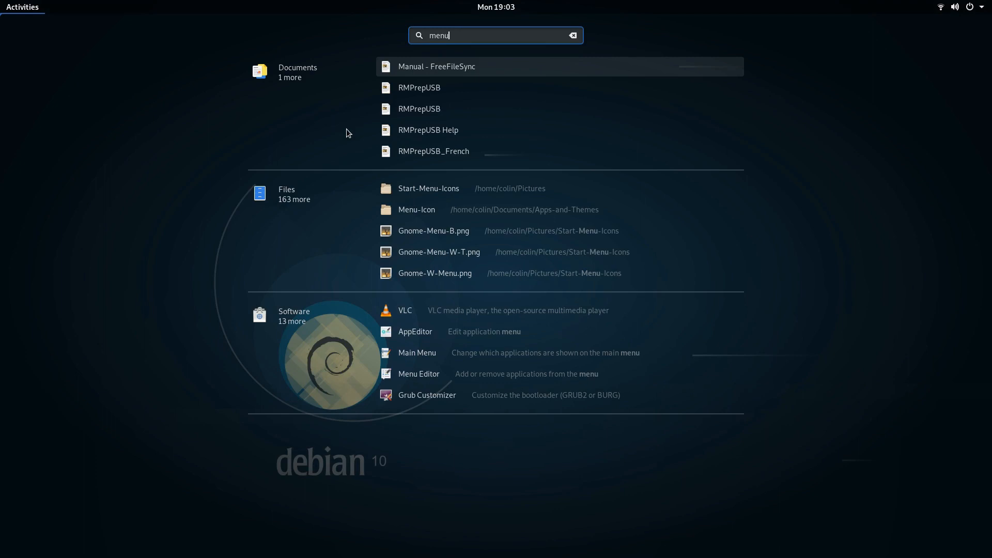
pyautogui.press('Escape')
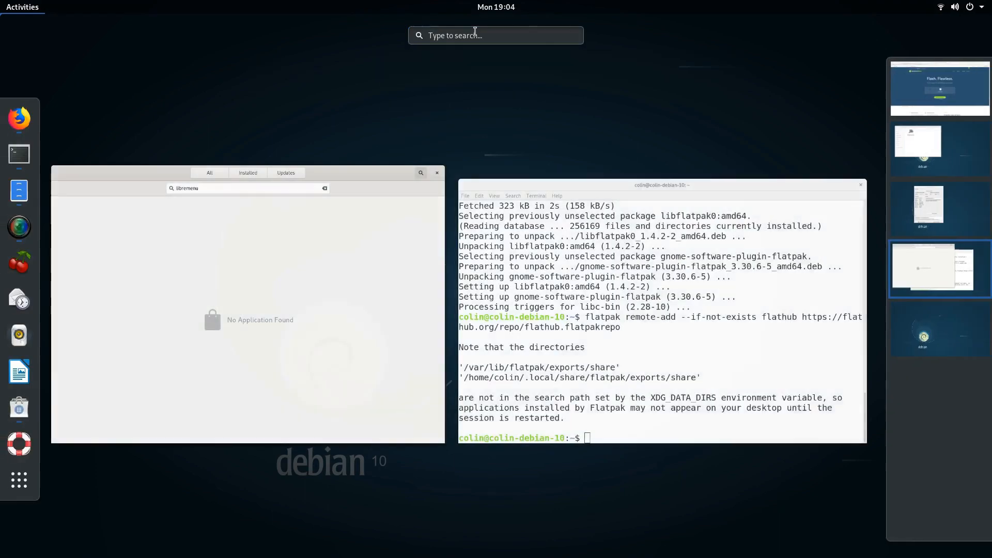
pyautogui.press('Escape')
# Replace the search term in GNOME Software with "menu".
pyautogui.press('BackSpace')
pyautogui.press('BackSpace')
pyautogui.press('BackSpace')
pyautogui.press('BackSpace')
pyautogui.press('BackSpace')
pyautogui.press('BackSpace')
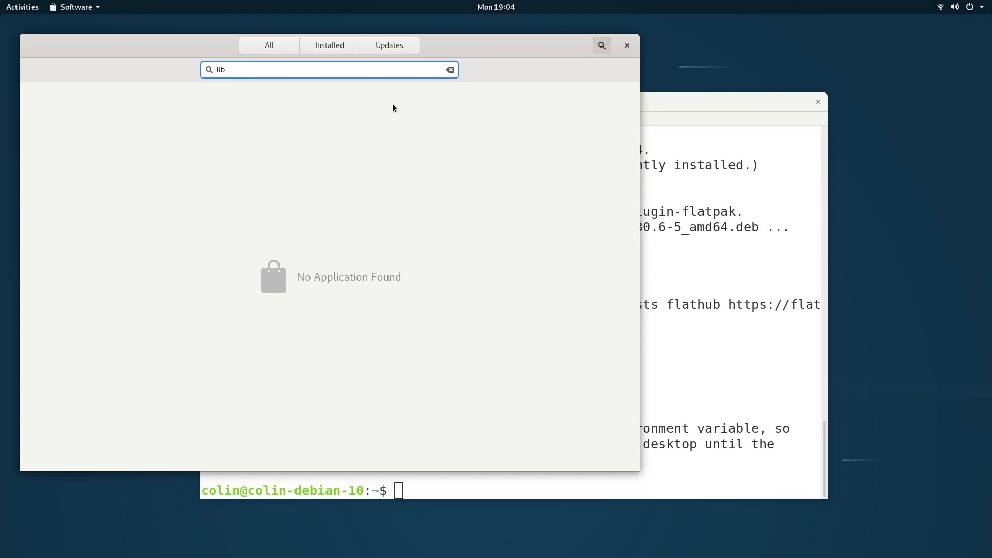
pyautogui.write('menu')
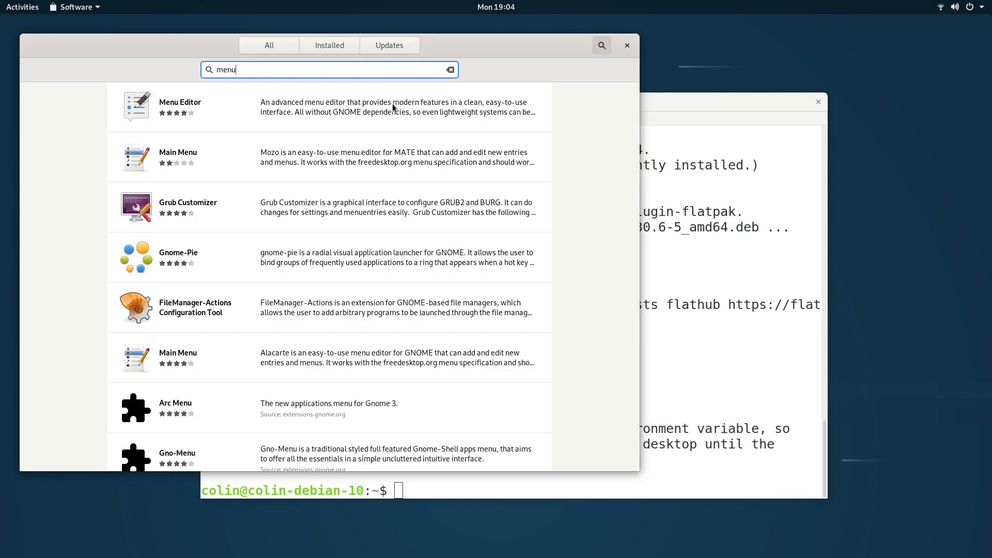
# Open the Menu Editor entry from the search results and look through its details and user reviews.
pyautogui.click(346, 114)
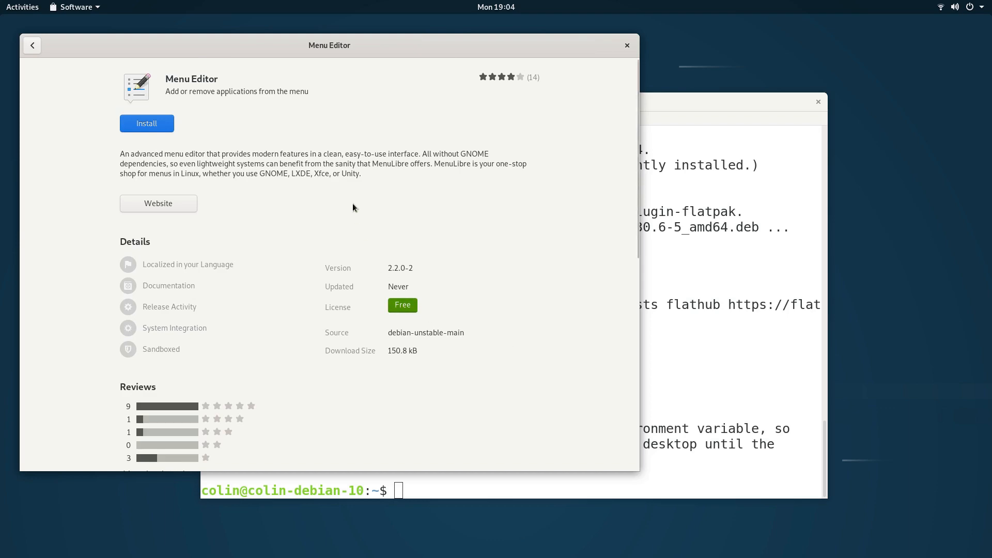
pyautogui.scroll(-4, 352, 207)
pyautogui.hotkey('alt', 'Left')
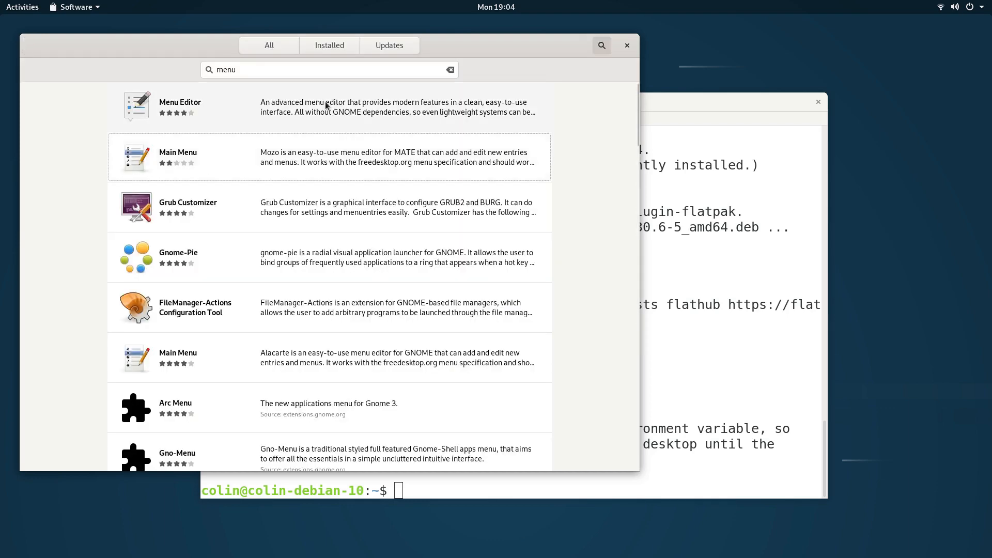
pyautogui.click(357, 103)
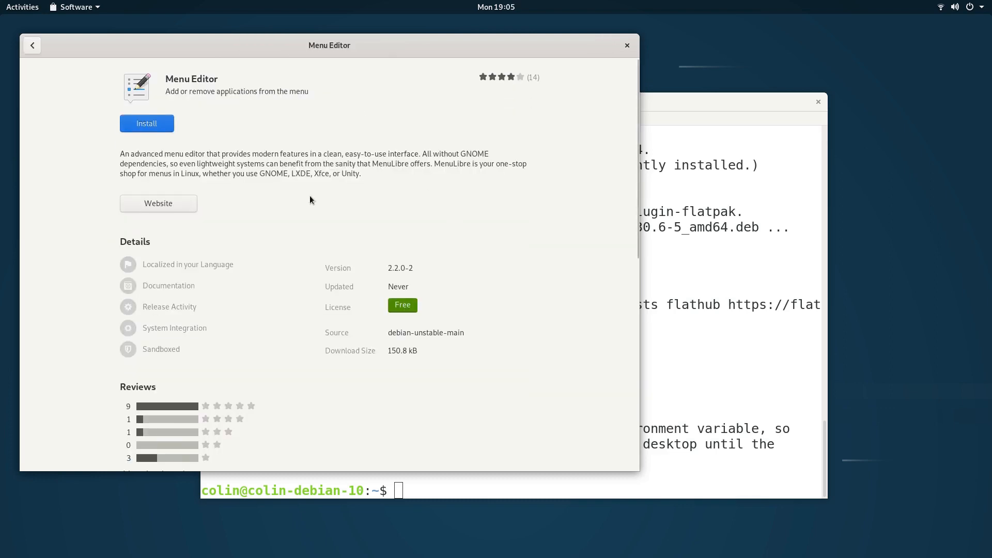
pyautogui.scroll(-5, 310, 200)
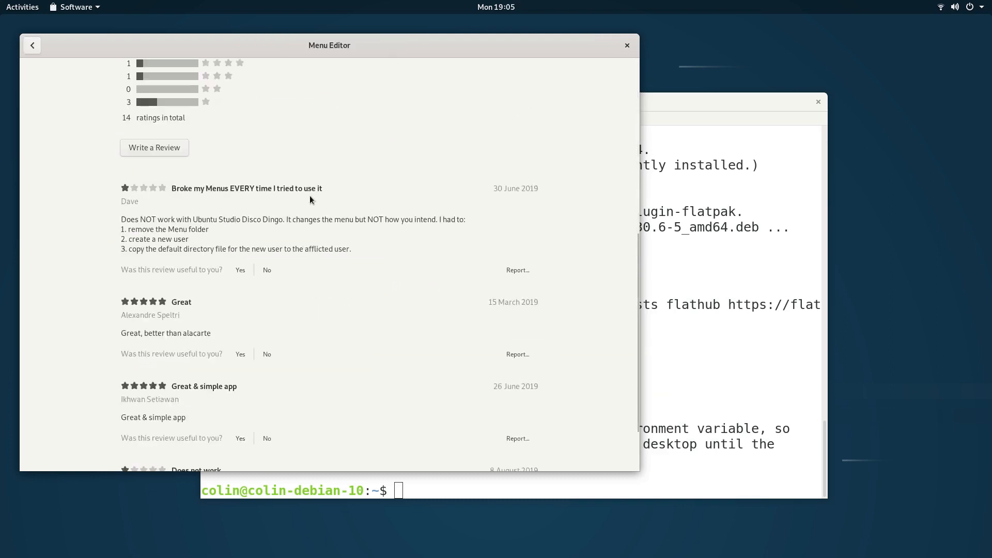
pyautogui.scroll(8, 309, 195)
pyautogui.click(147, 122)
pyautogui.press('Escape')
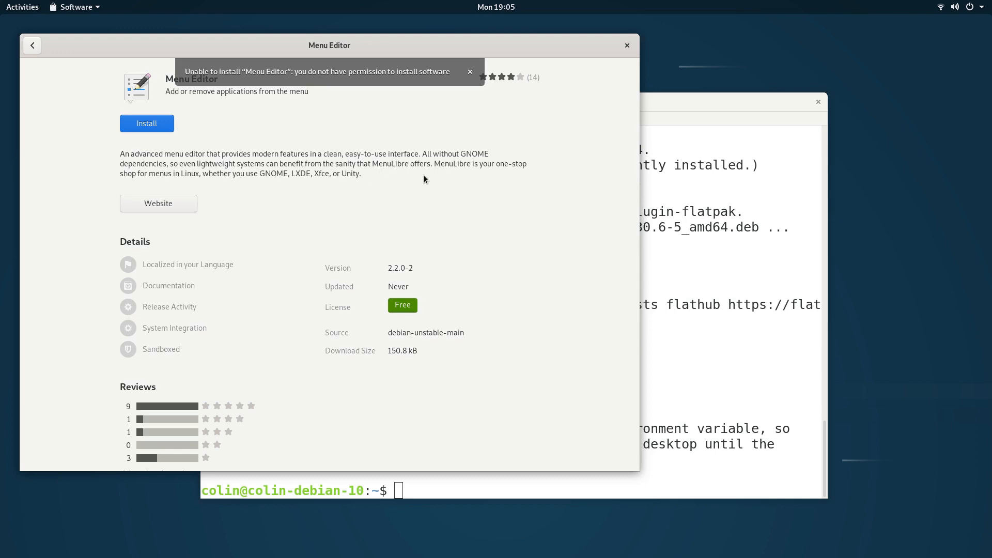
pyautogui.click(470, 71)
# Install Menu Editor, authenticating with the account password, and close GNOME Software.
pyautogui.click(158, 126)
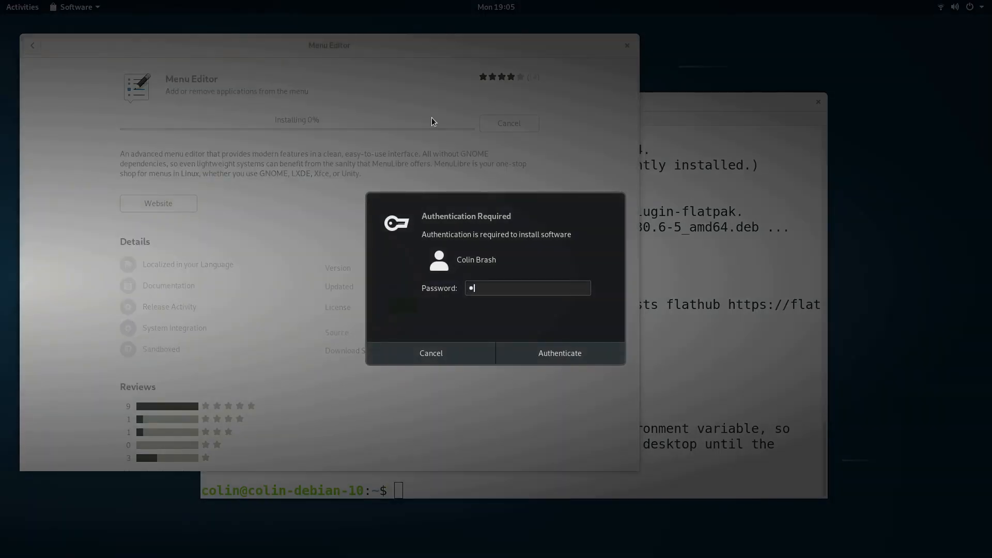
pyautogui.write('••••••••')
pyautogui.press('Return')
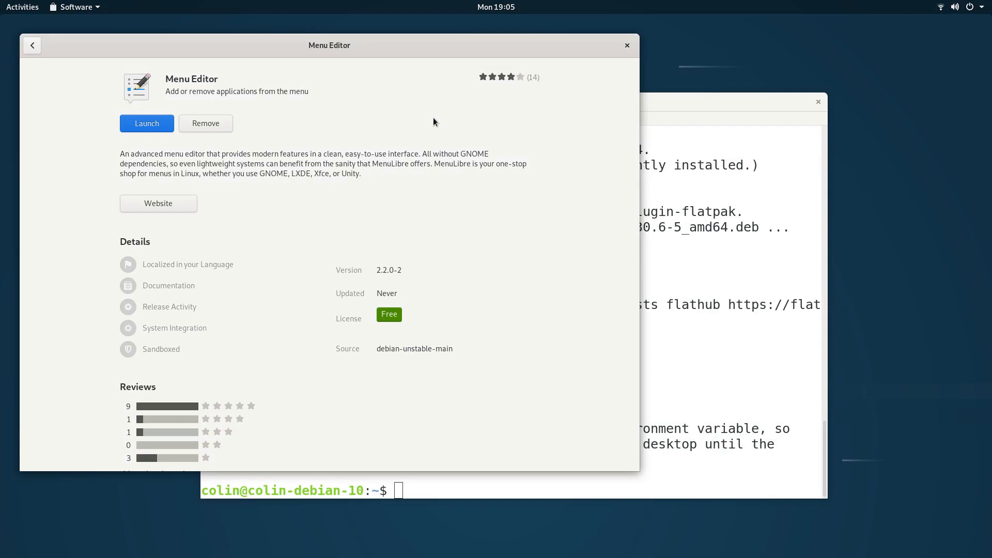
pyautogui.click(627, 44)
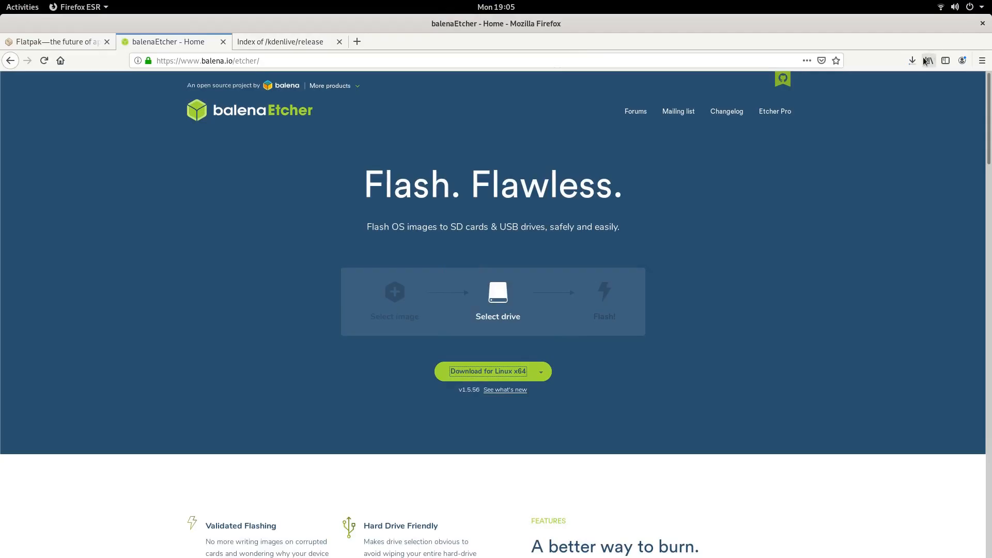
# Cut the downloaded balena-etcher-electron-1.5.56-linux-x64.zip from the Downloads folder in the file manager.
pyautogui.click(913, 60)
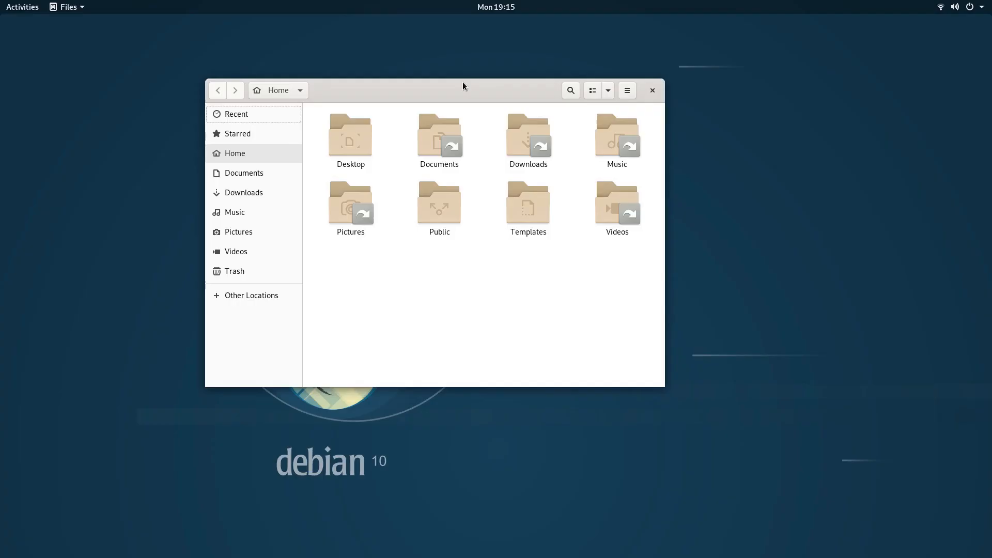
pyautogui.doubleClick(522, 134)
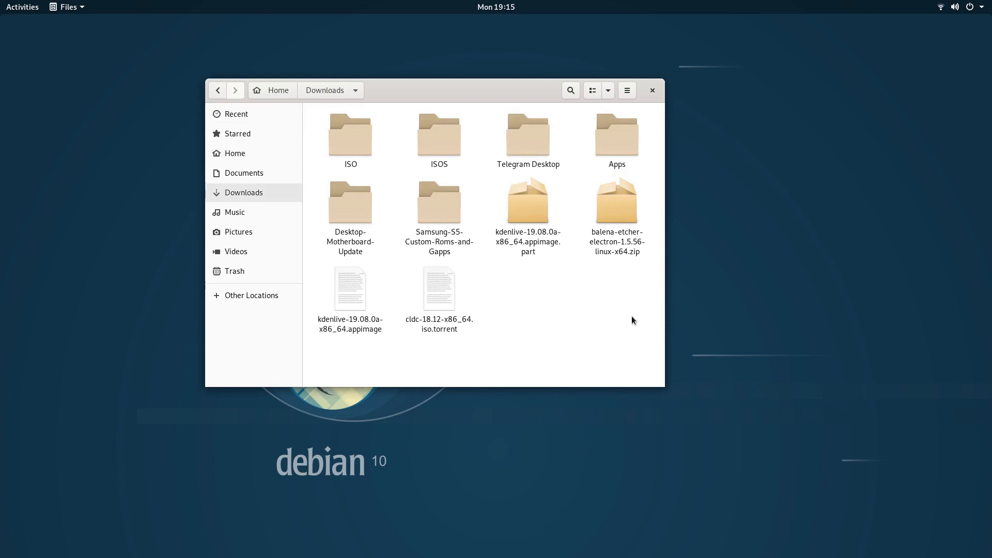
pyautogui.rightClick(617, 212)
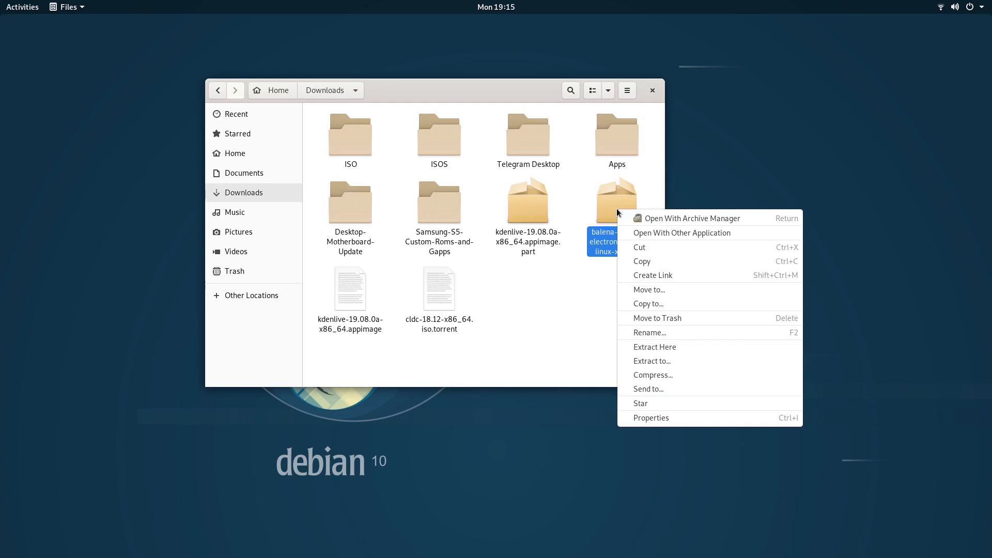
pyautogui.click(649, 250)
pyautogui.hotkey('alt', 'Left')
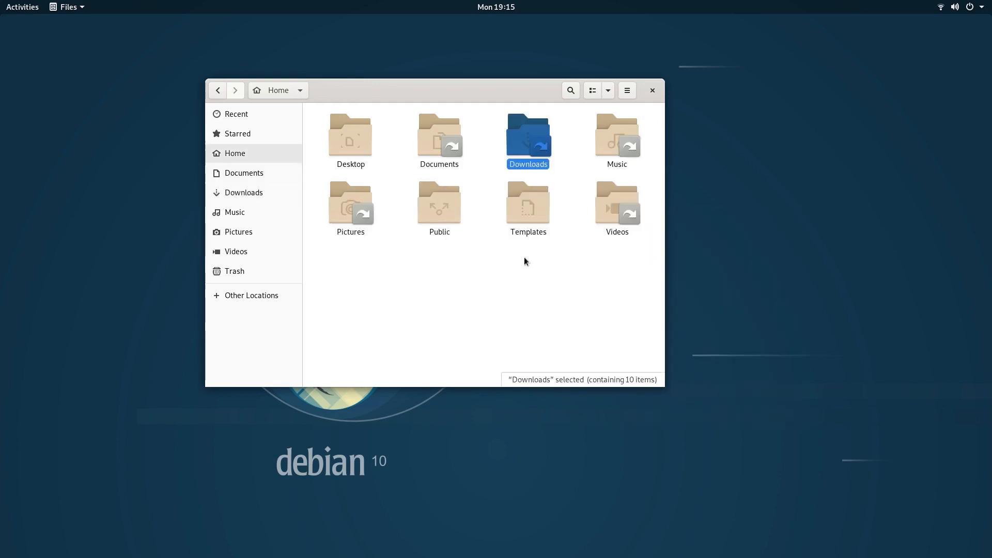
# Paste the cut zip archive into the Downloads/Apps/Etcher folder and extract it there.
pyautogui.doubleClick(536, 136)
pyautogui.doubleClick(622, 141)
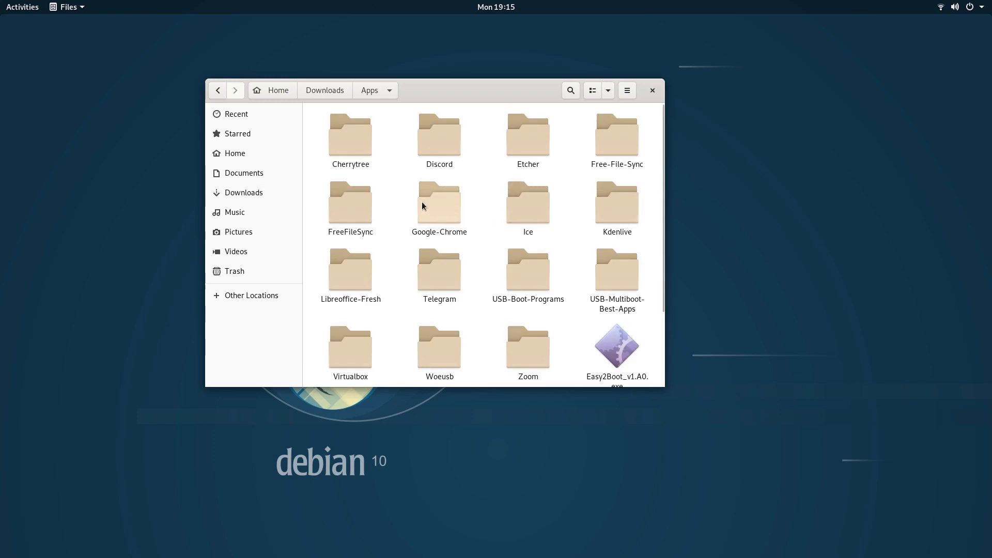
pyautogui.scroll(-1, 422, 203)
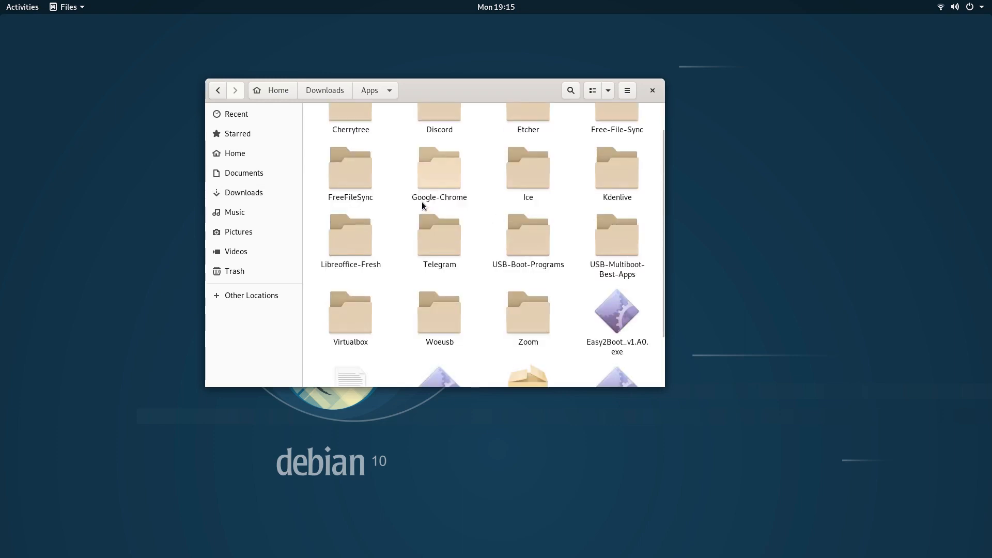
pyautogui.scroll(1, 422, 201)
pyautogui.click(545, 133)
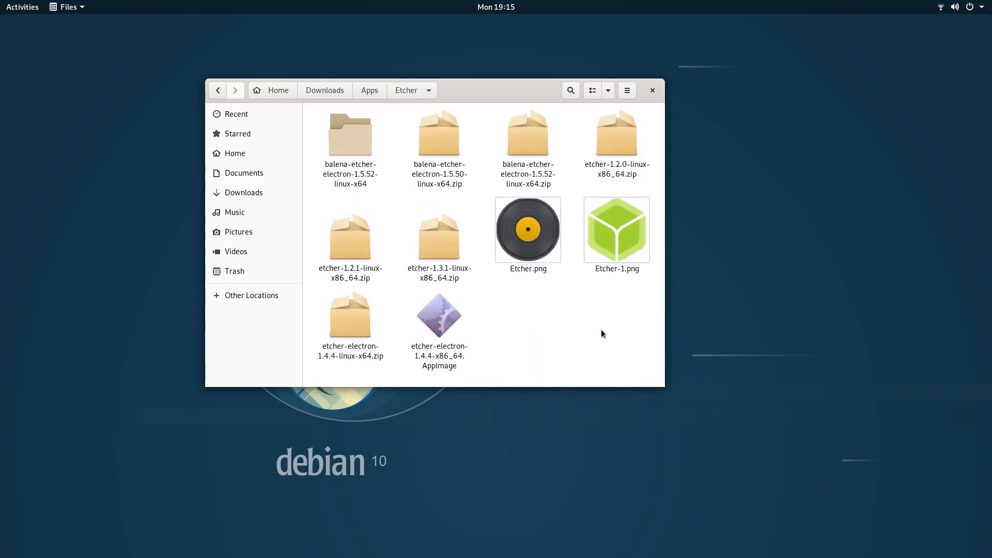
pyautogui.rightClick(545, 332)
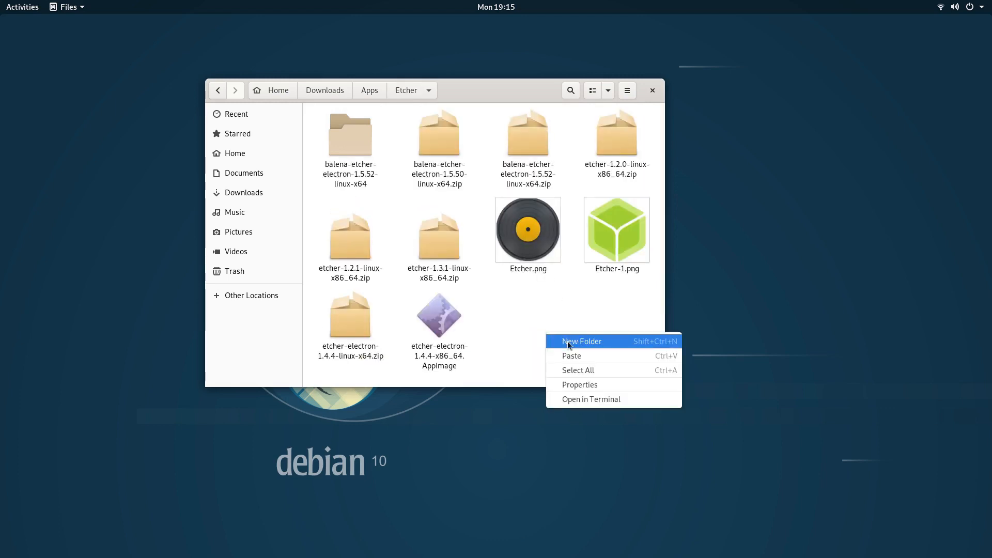
pyautogui.click(581, 356)
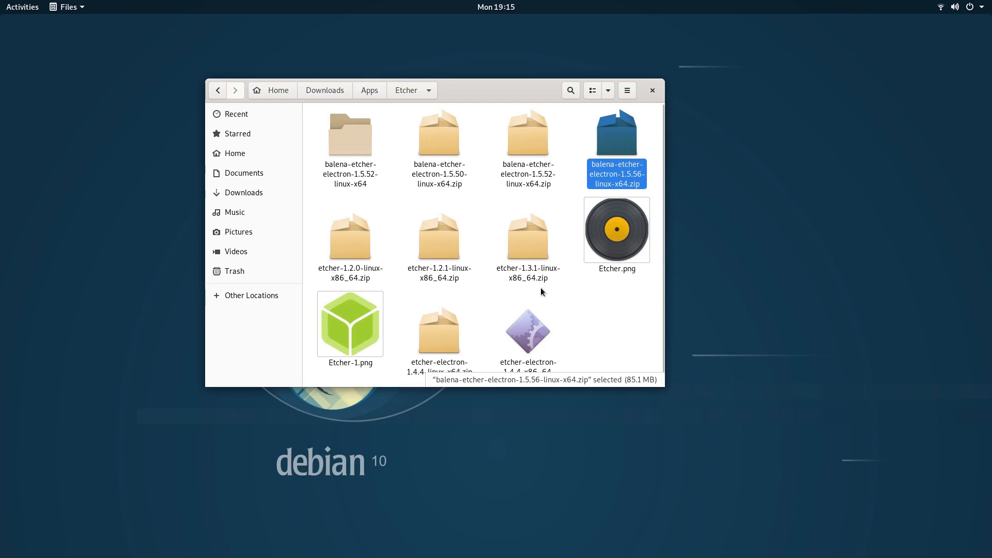
pyautogui.rightClick(616, 133)
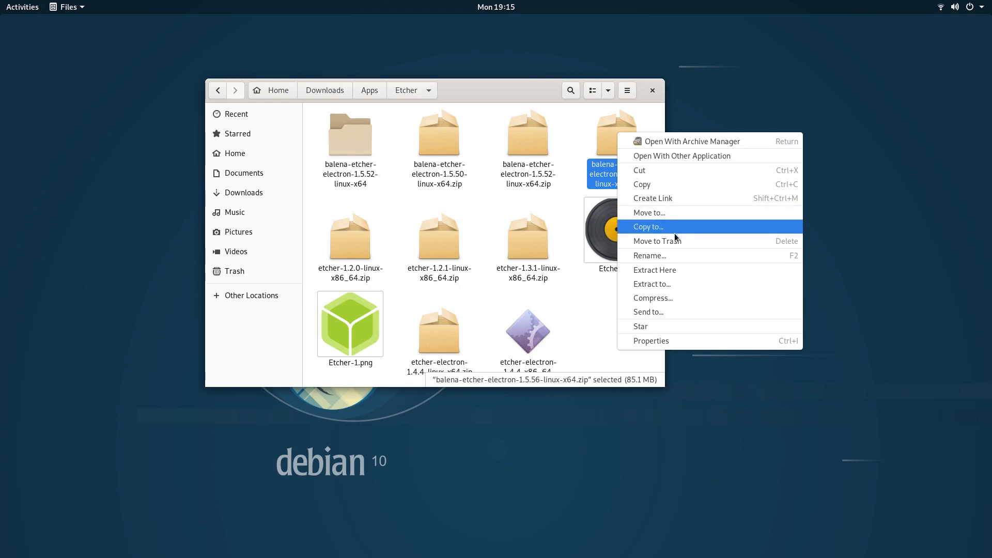
pyautogui.click(672, 270)
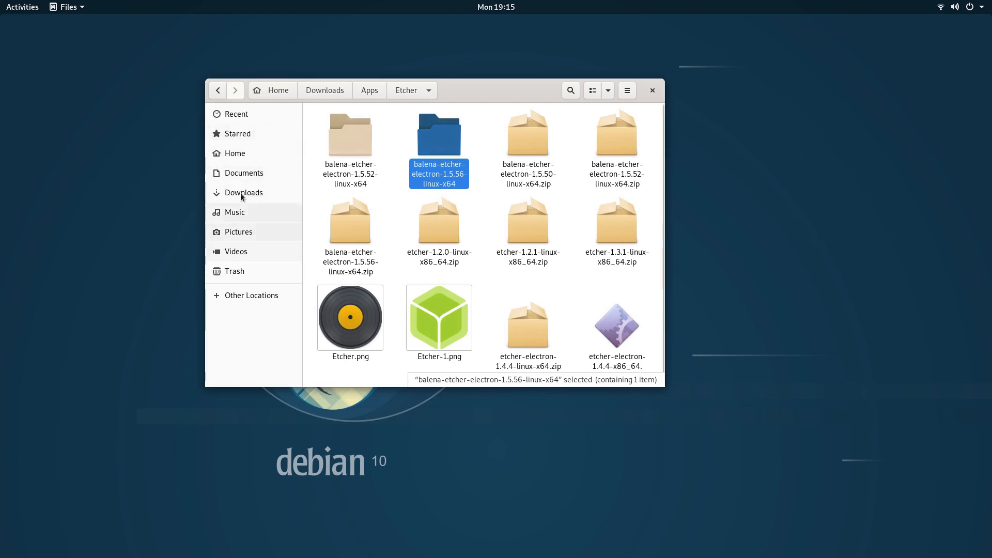
# Go to the extracted balena-etcher-electron-1.5.56-linux-x64 folder and check the execute permission of balenaEtcher-1.5.56-x64.AppImage.
pyautogui.click(236, 154)
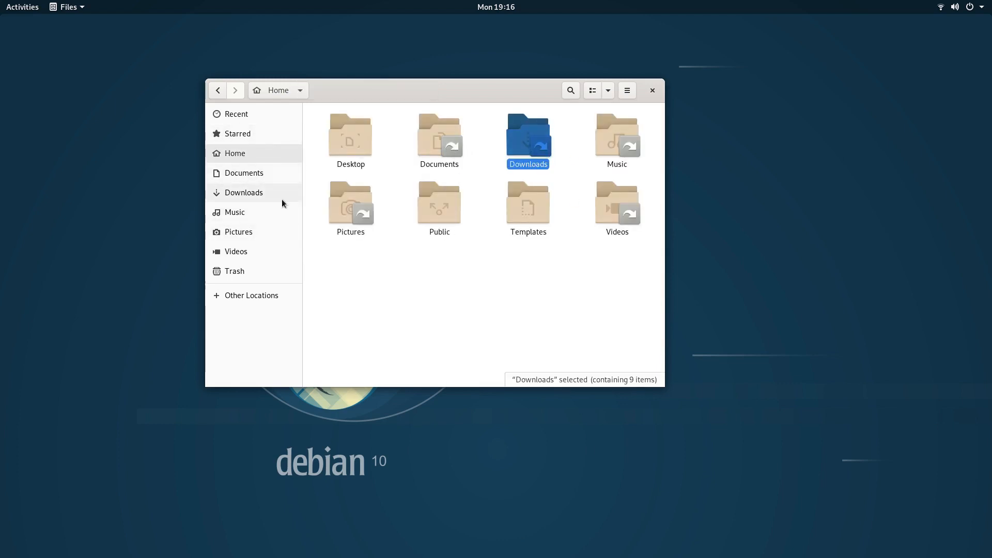
pyautogui.doubleClick(535, 149)
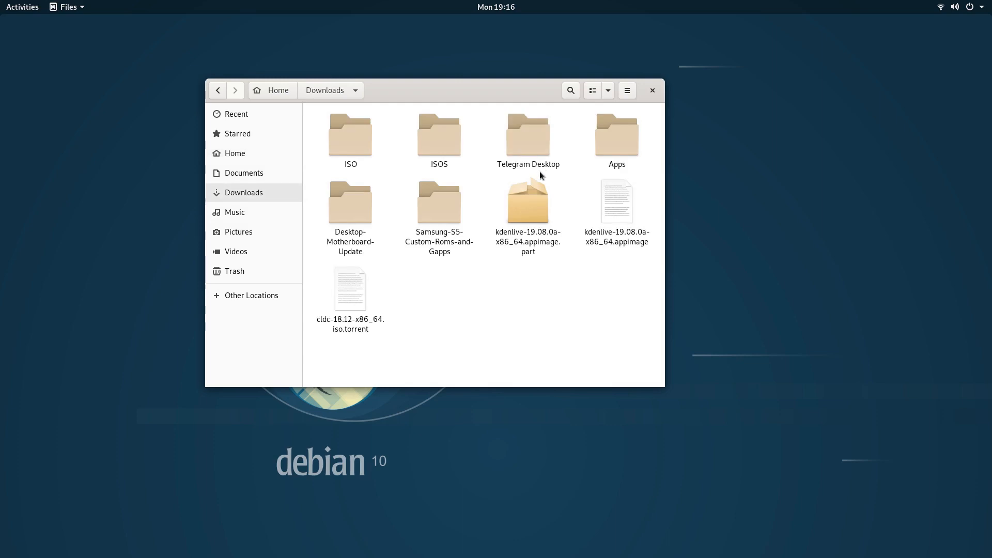
pyautogui.doubleClick(616, 145)
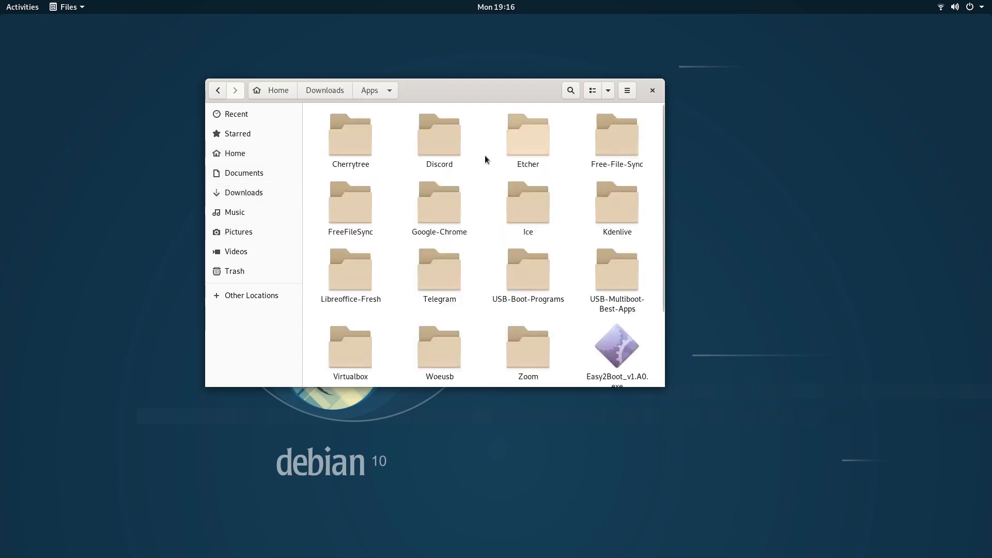
pyautogui.doubleClick(518, 138)
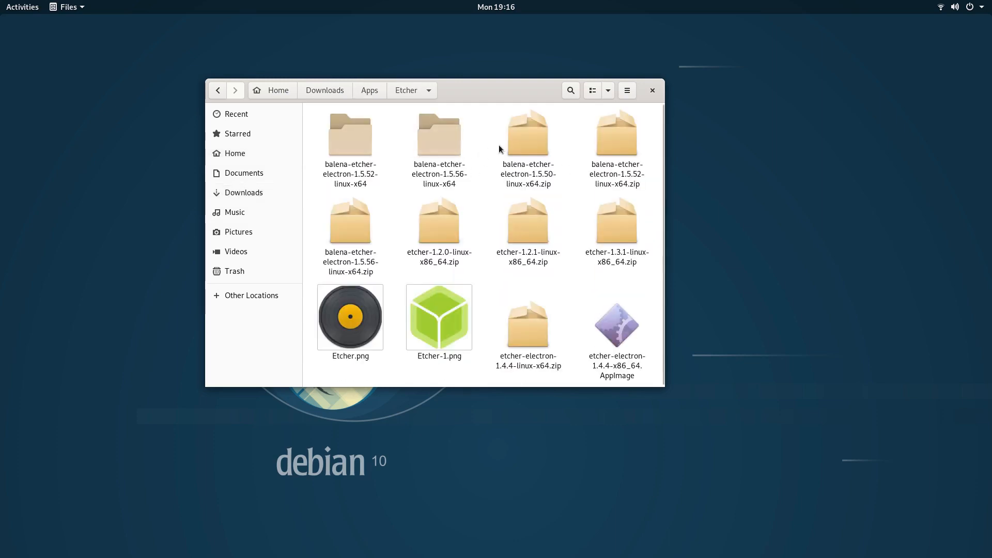
pyautogui.doubleClick(437, 135)
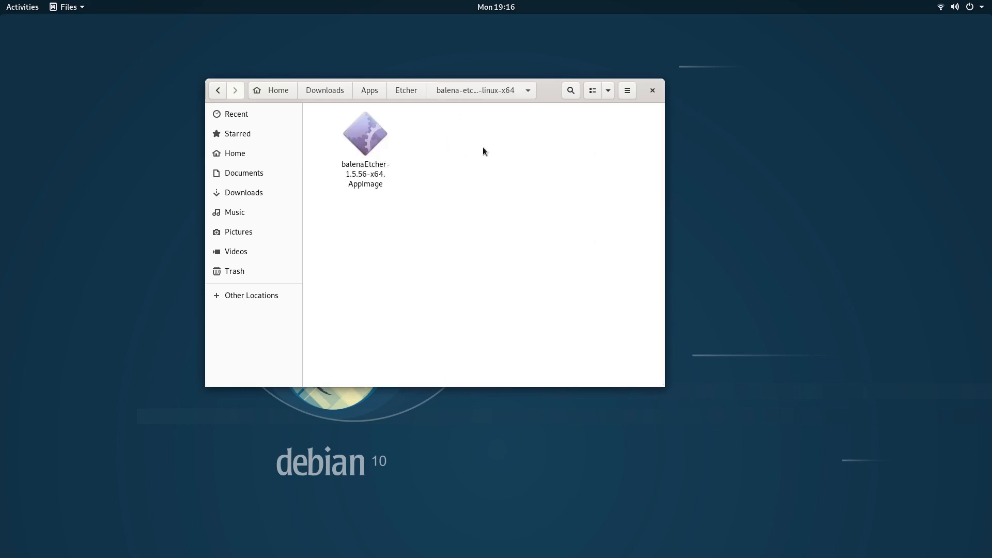
pyautogui.rightClick(368, 138)
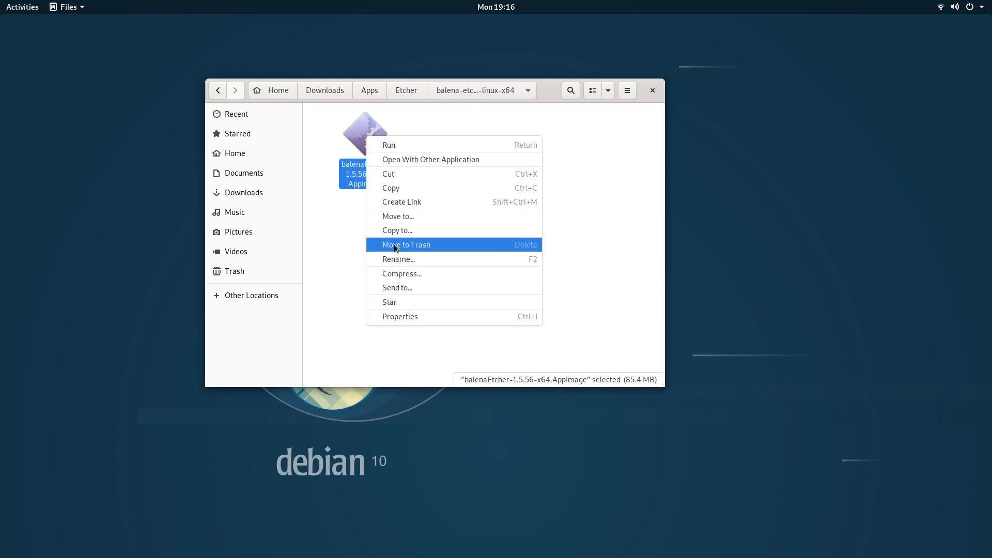
pyautogui.click(408, 316)
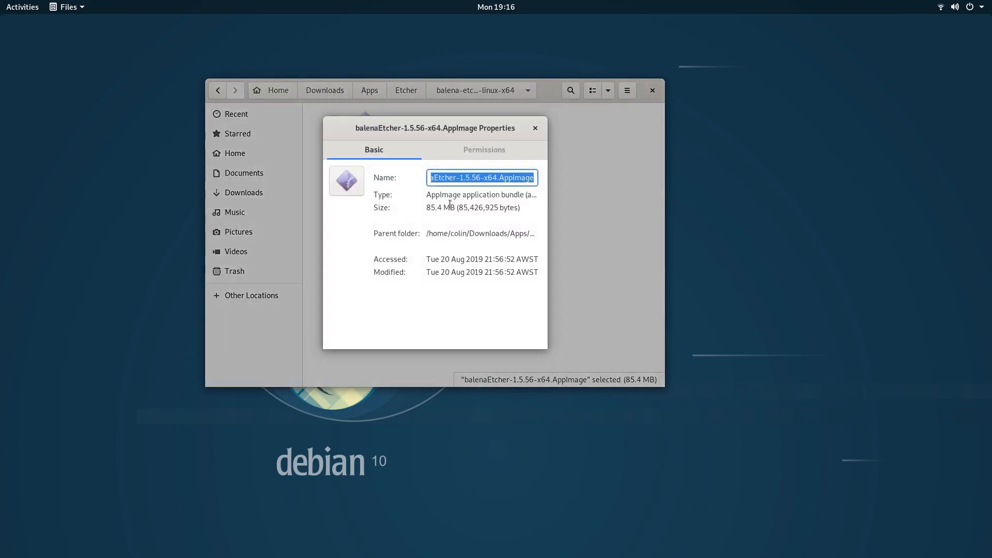
pyautogui.click(470, 151)
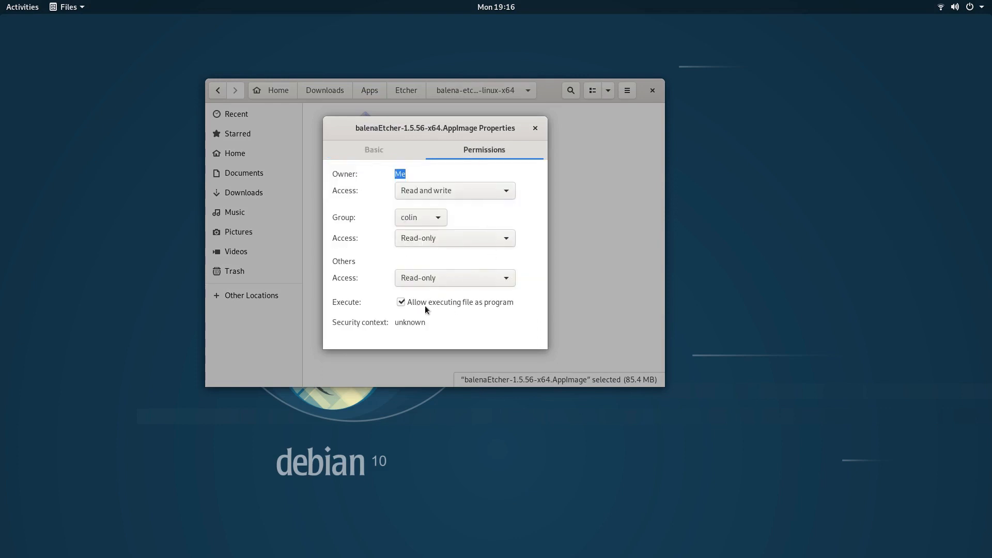
pyautogui.click(535, 128)
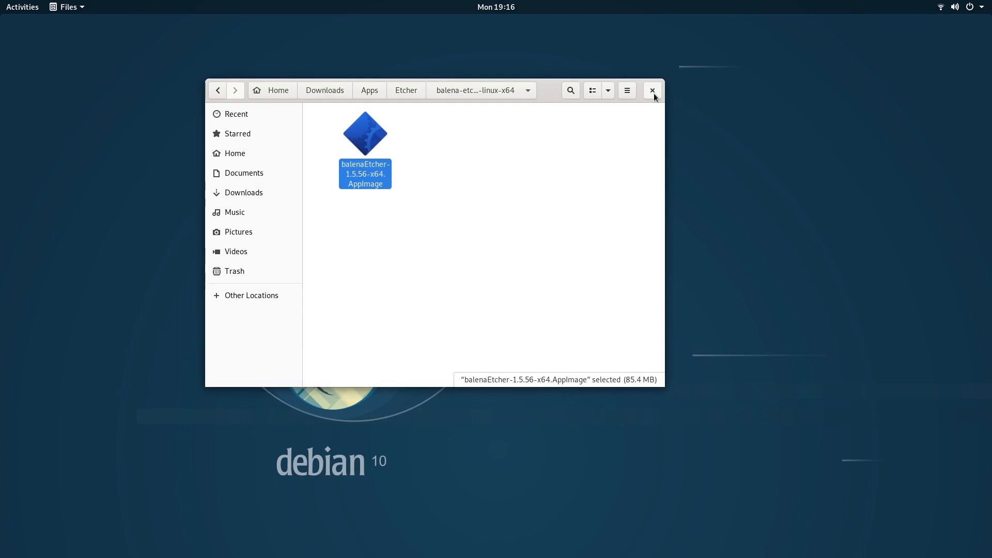
pyautogui.press('super')
pyautogui.write('me')
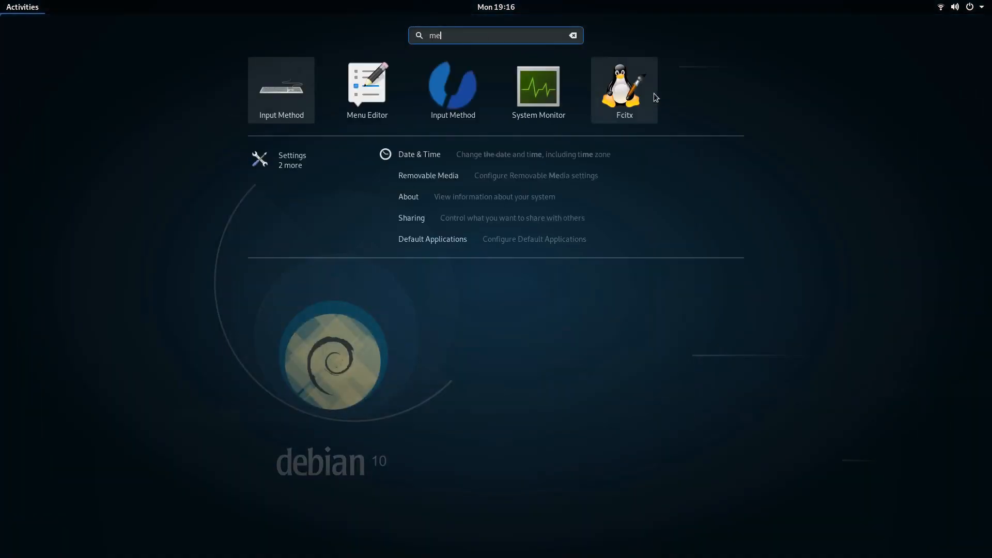
pyautogui.write('nu')
pyautogui.press('Return')
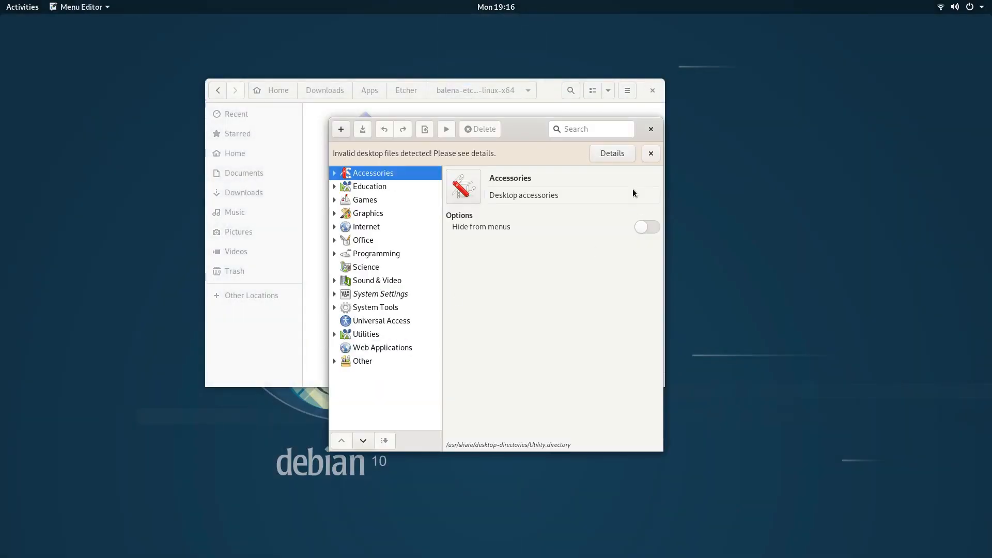
pyautogui.click(651, 128)
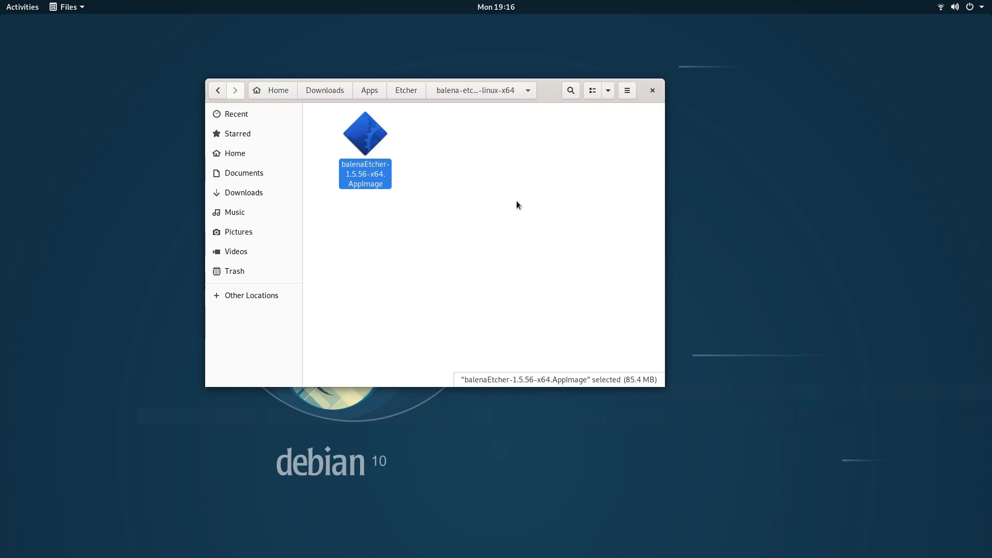
# Launch Menu Editor and add a new launcher named "Etcher-Appimage" under System Tools.
pyautogui.press('super')
pyautogui.write('menu')
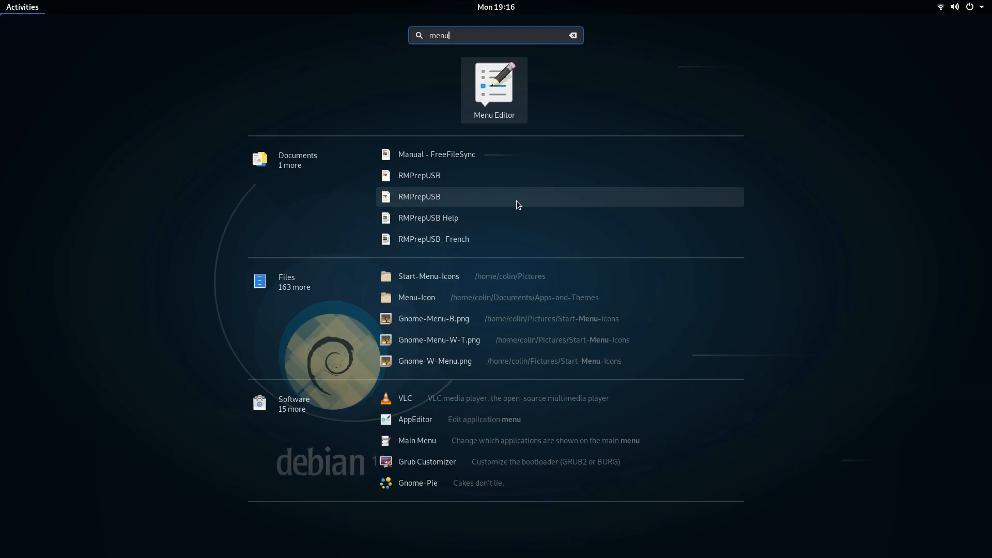
pyautogui.press('Return')
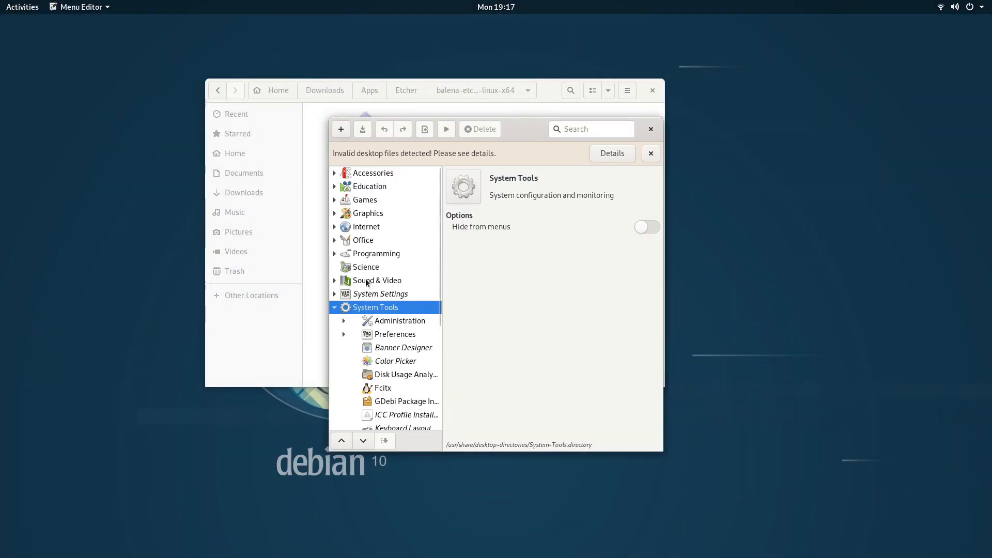
pyautogui.click(341, 129)
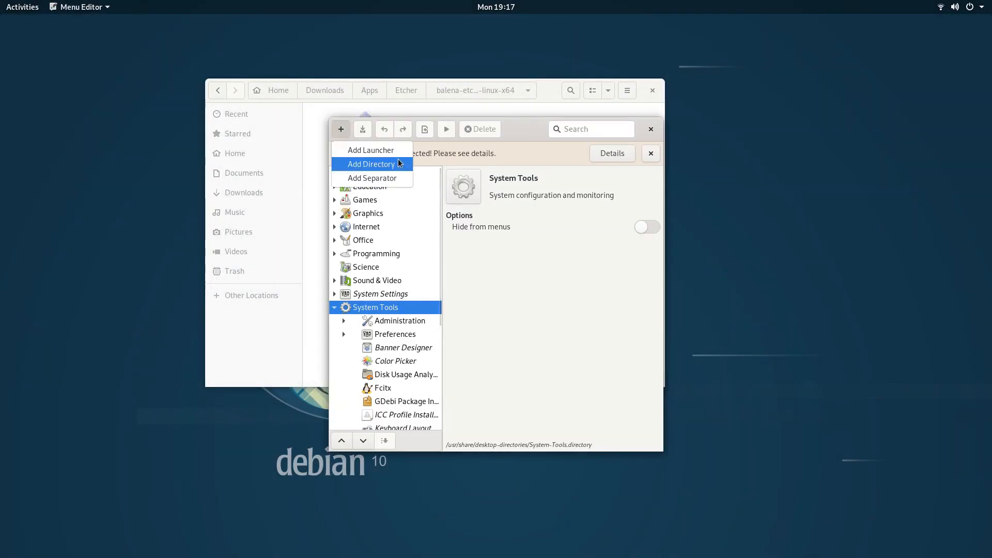
pyautogui.click(371, 149)
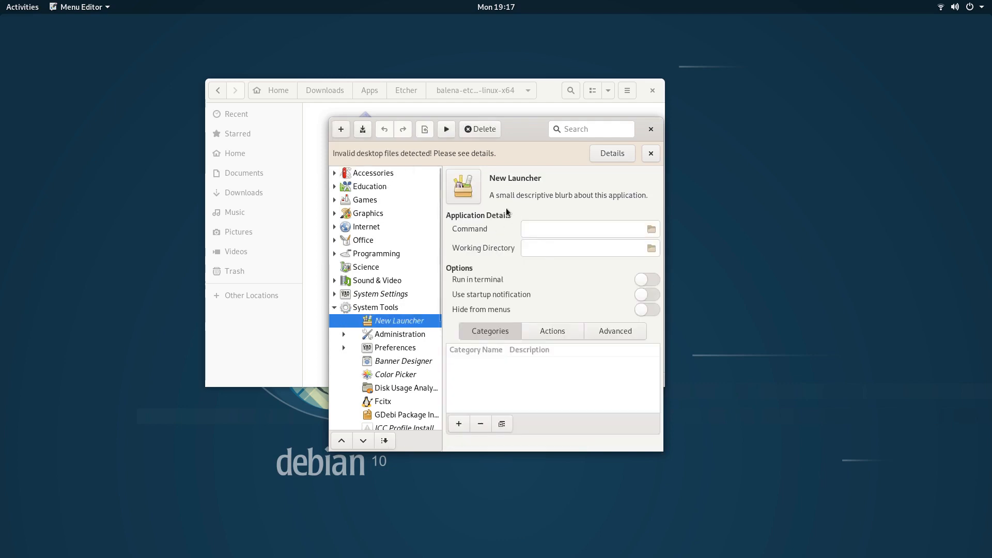
pyautogui.click(530, 177)
pyautogui.write('E')
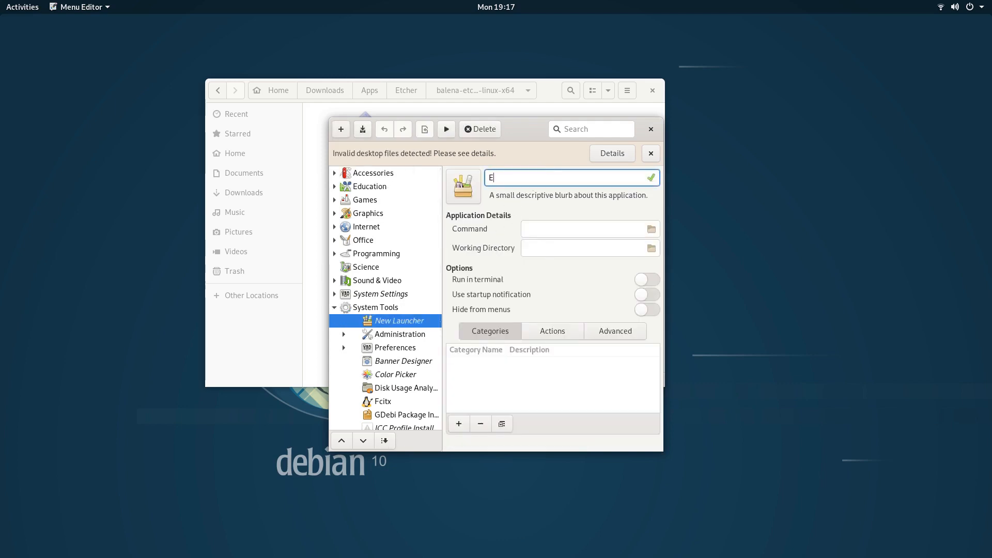
pyautogui.write('tcher-Appimage')
# Set the Etcher-Appimage launcher's icon to the image file Etcher-1.png from Downloads/Apps/Etcher.
pyautogui.click(464, 188)
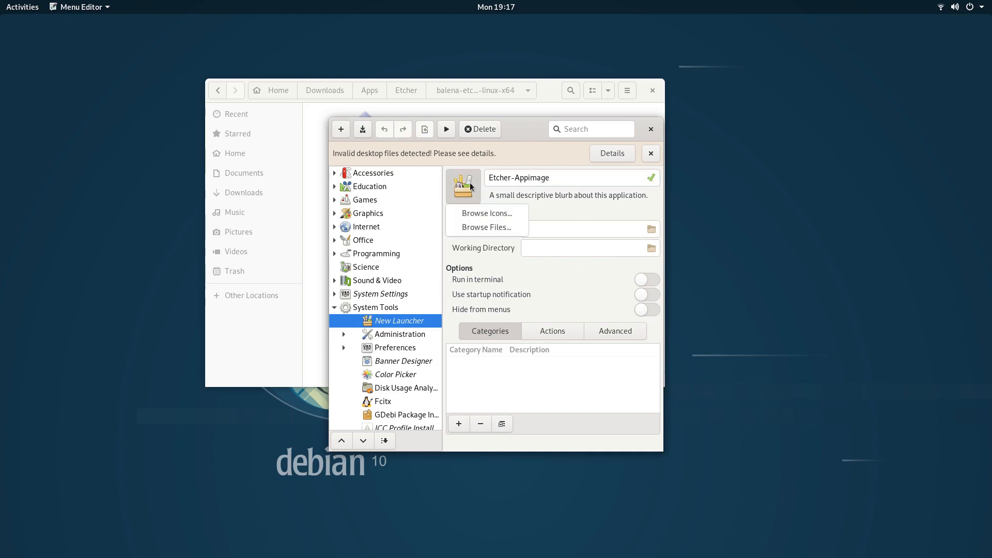
pyautogui.click(485, 226)
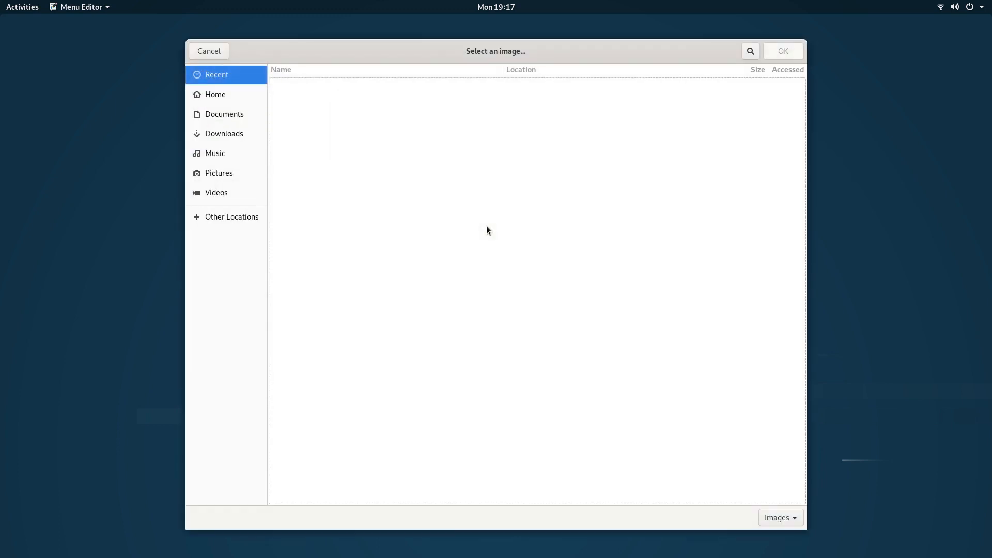
pyautogui.click(222, 132)
pyautogui.doubleClick(302, 108)
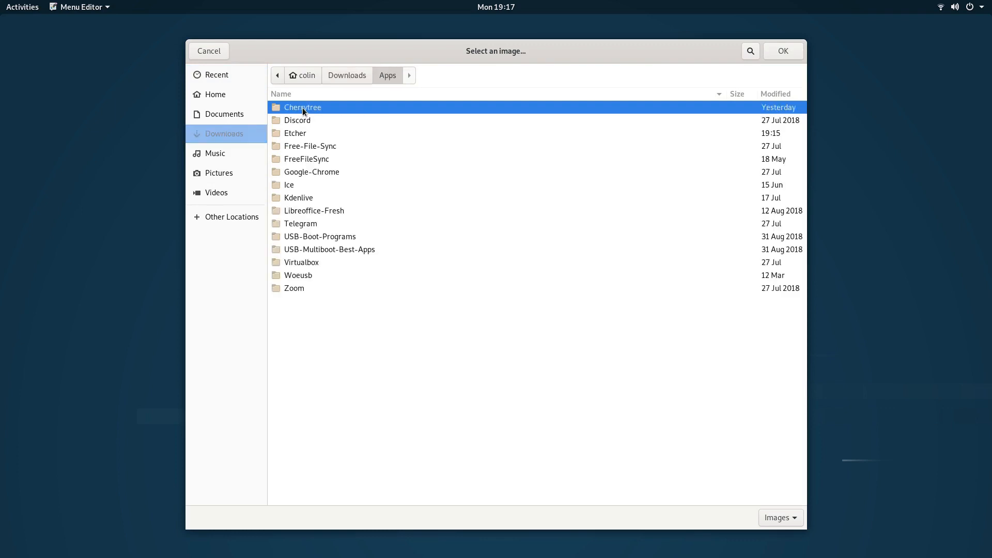
pyautogui.doubleClick(291, 134)
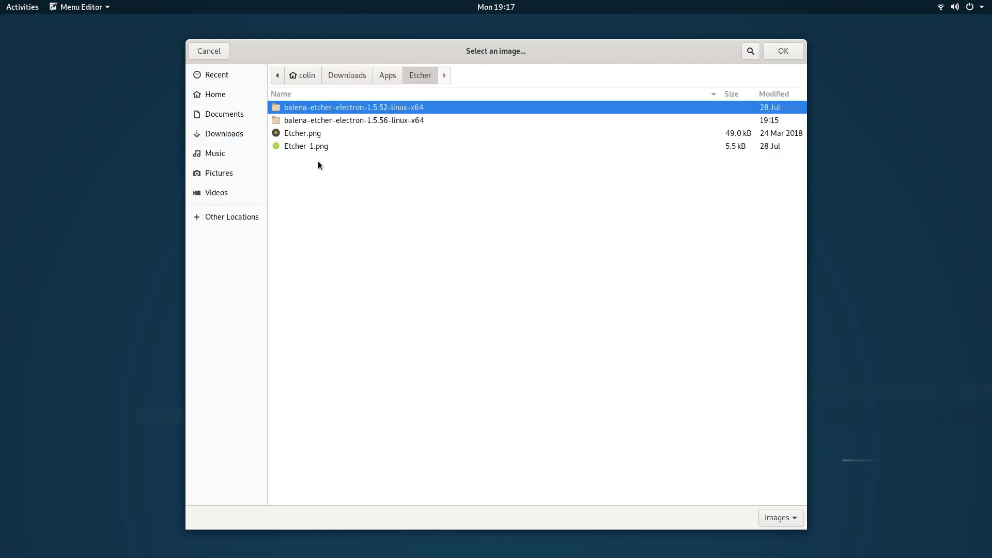
pyautogui.click(299, 146)
pyautogui.click(783, 51)
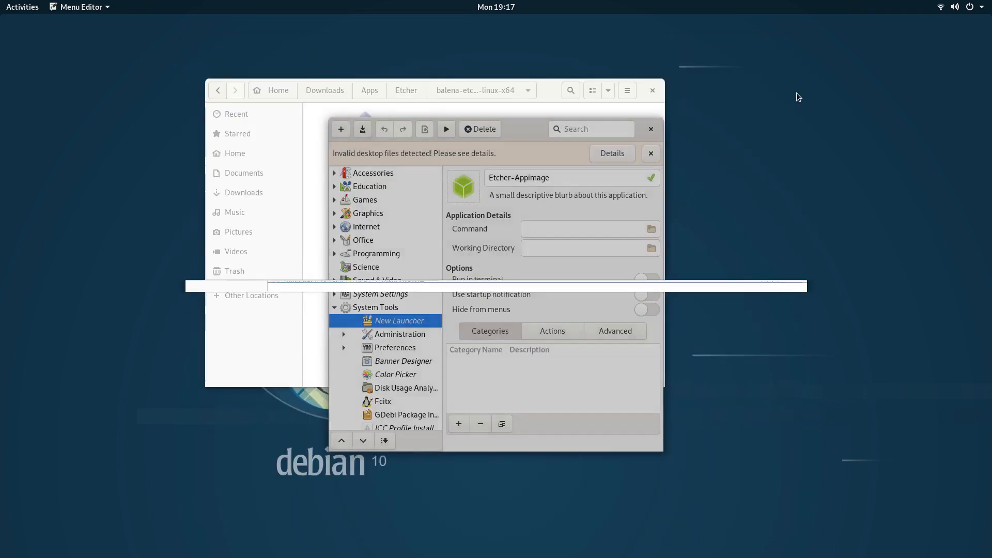
# Set the Etcher-Appimage launcher's command to balenaEtcher-1.5.56-x64.AppImage from Downloads/Apps/Etcher/balena-etcher-electron-1.5.56-linux-x64.
pyautogui.click(651, 230)
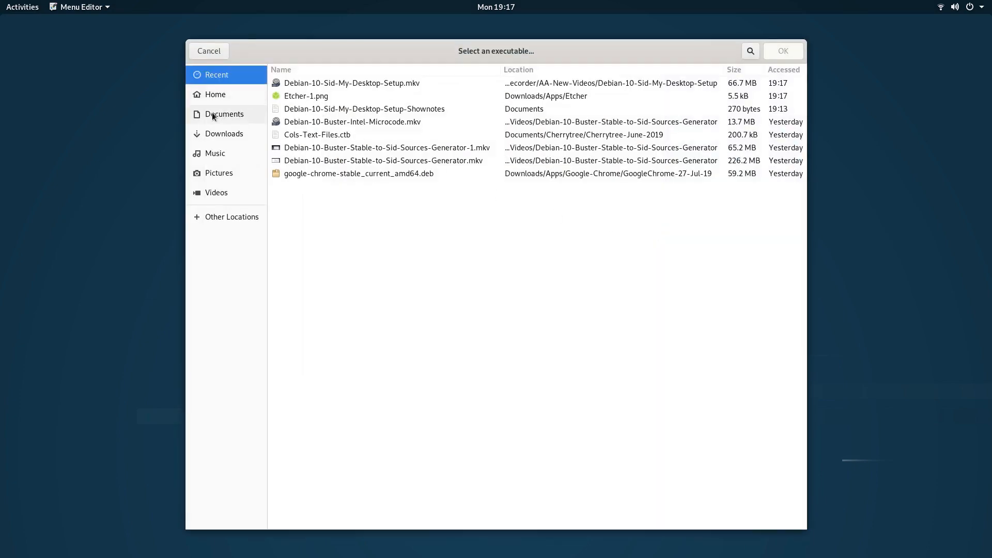
pyautogui.click(210, 134)
pyautogui.doubleClick(296, 108)
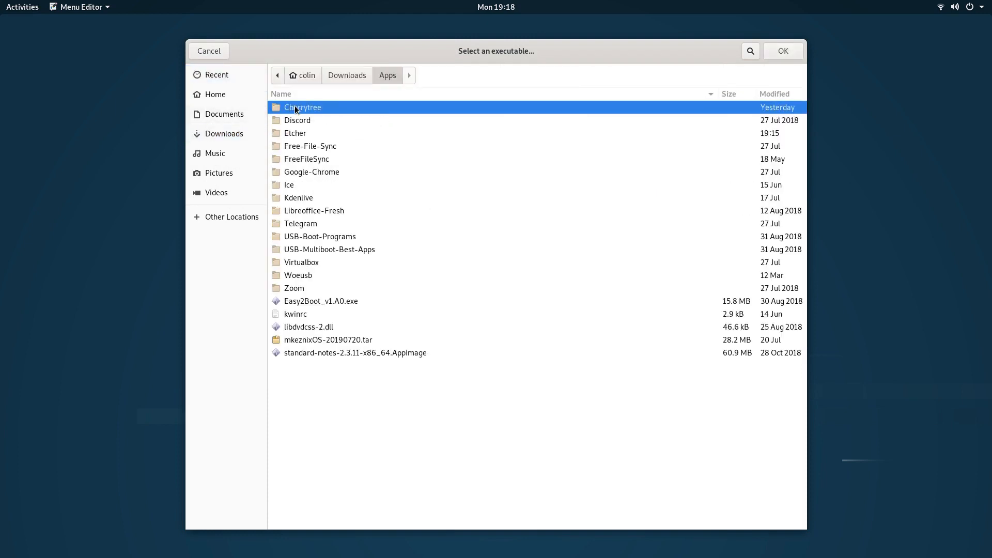
pyautogui.doubleClick(305, 130)
pyautogui.click(311, 121)
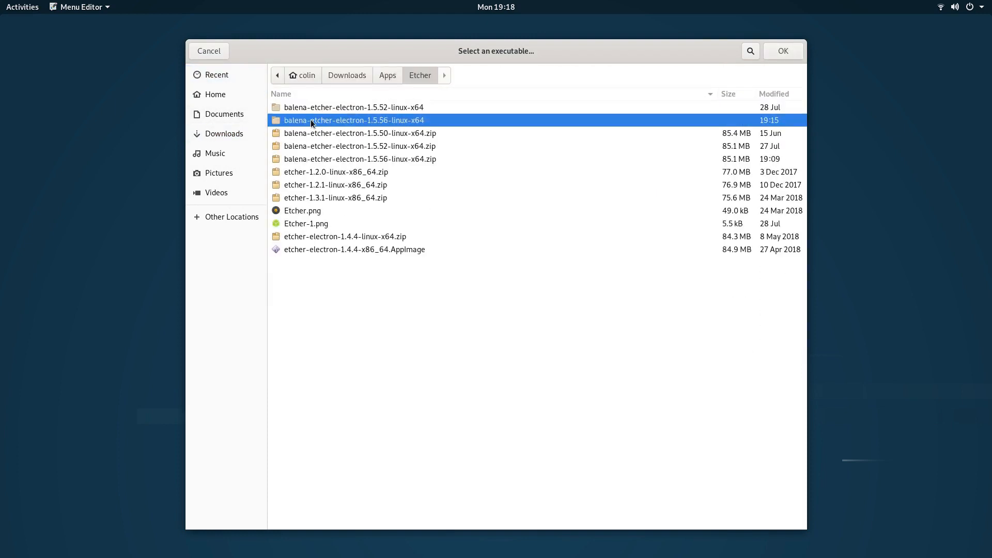
pyautogui.doubleClick(311, 119)
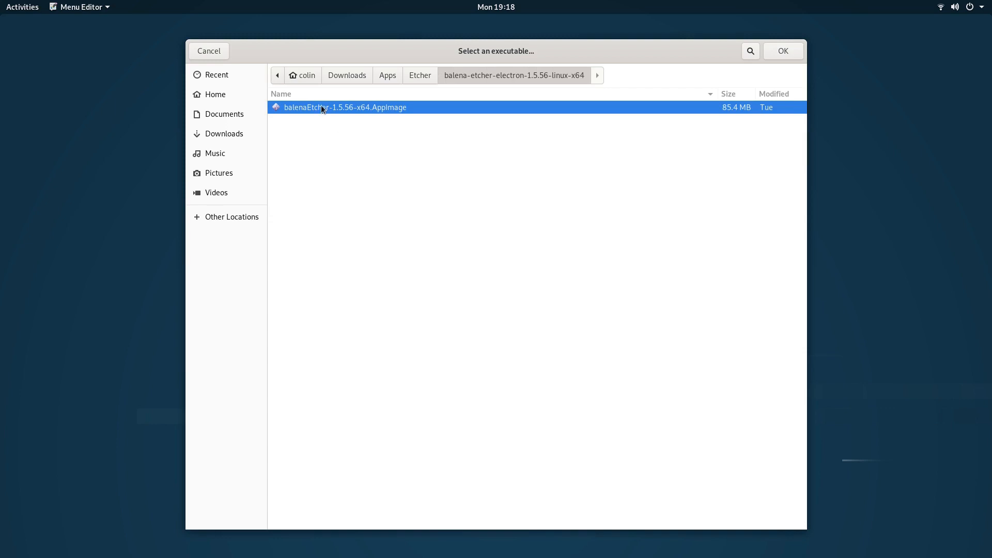
pyautogui.click(781, 51)
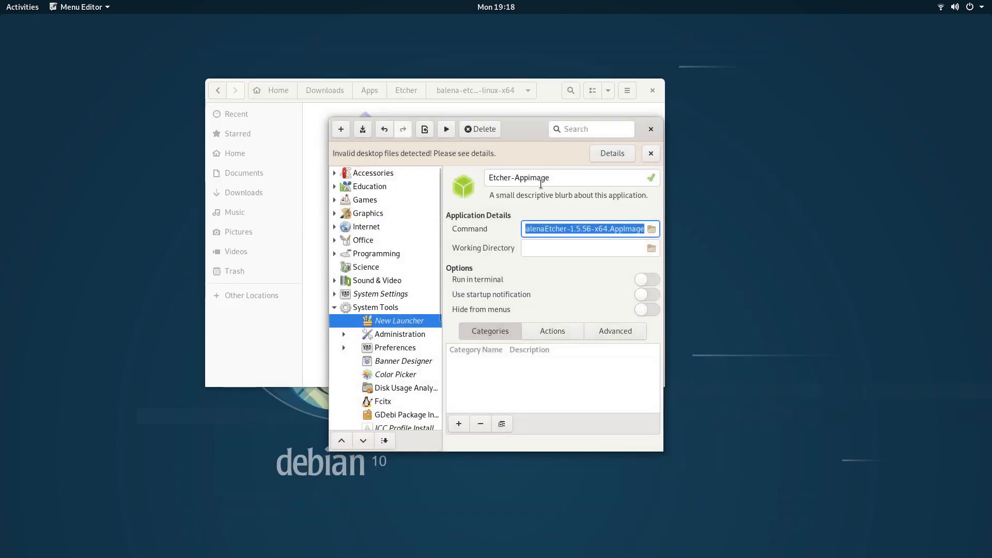
# Set the launcher's description to "USB Image Writer", save the launcher and close Menu Editor.
pyautogui.click(554, 195)
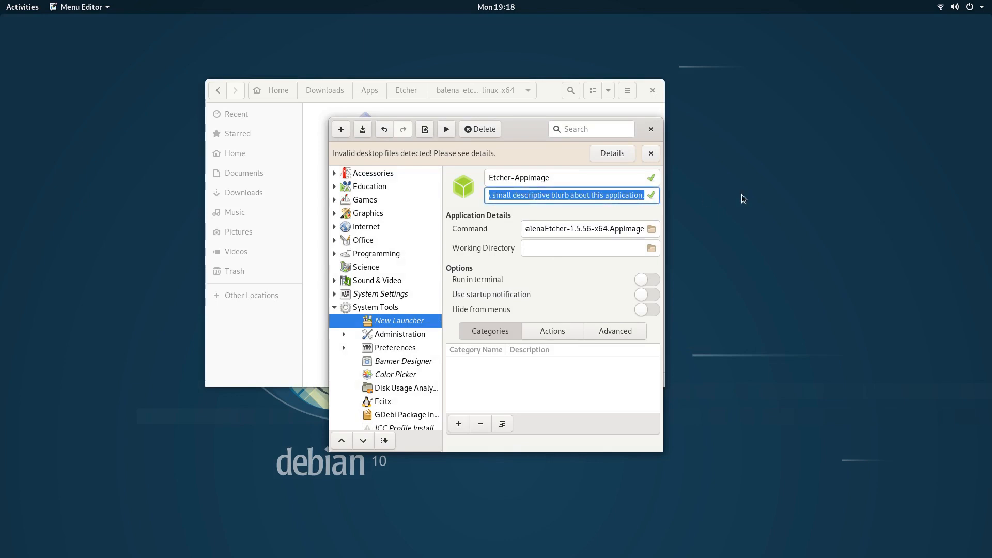
pyautogui.write('USB Image Writer')
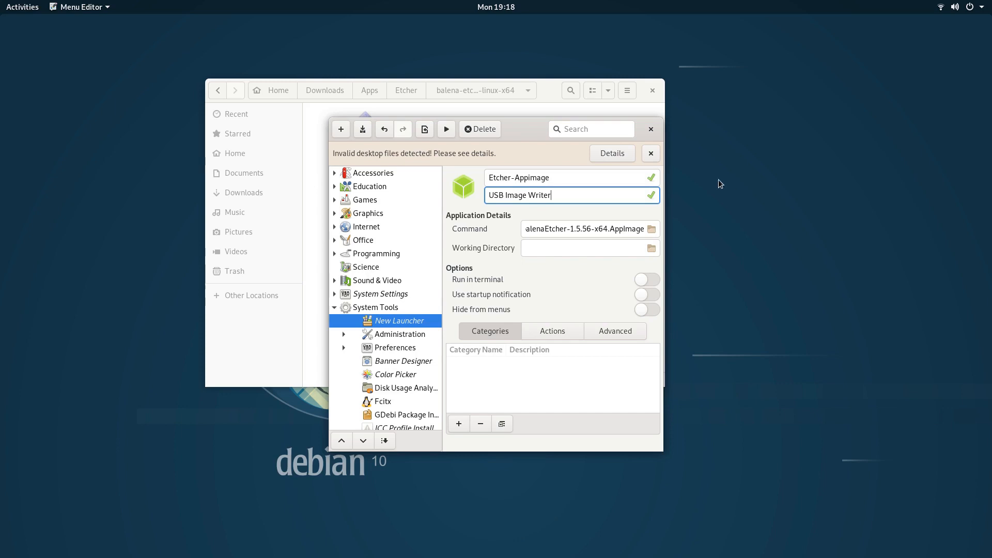
pyautogui.click(364, 131)
pyautogui.click(649, 130)
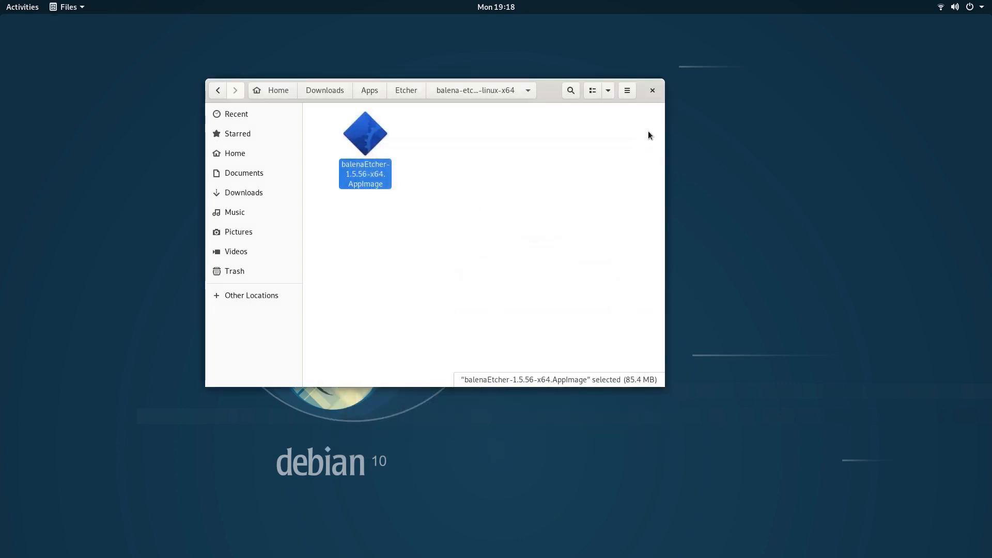
# Test the launcher by searching the applications for "etch" and starting Etcher-Appimage, and close Etcher and the file manager.
pyautogui.press('super')
pyautogui.write('etch')
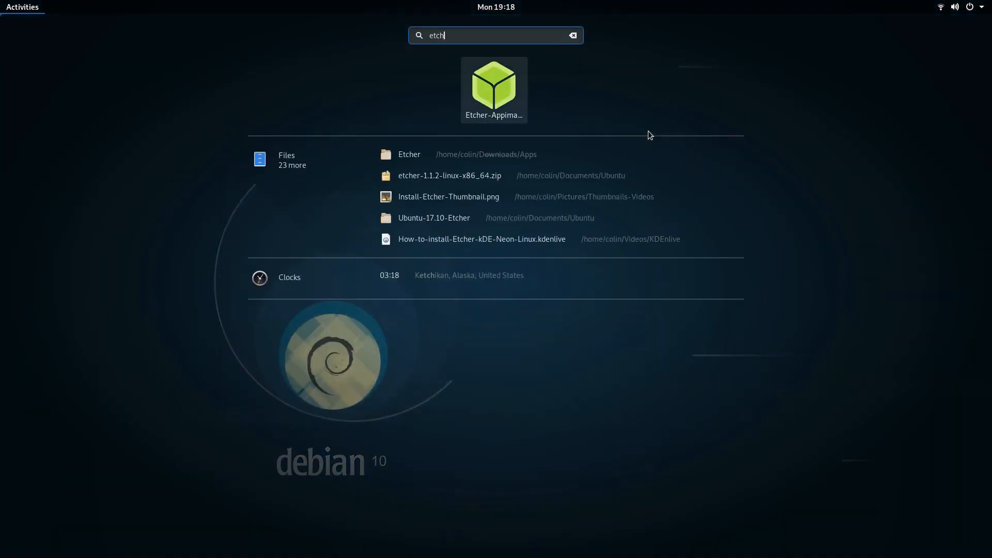
pyautogui.press('super')
pyautogui.press('Return')
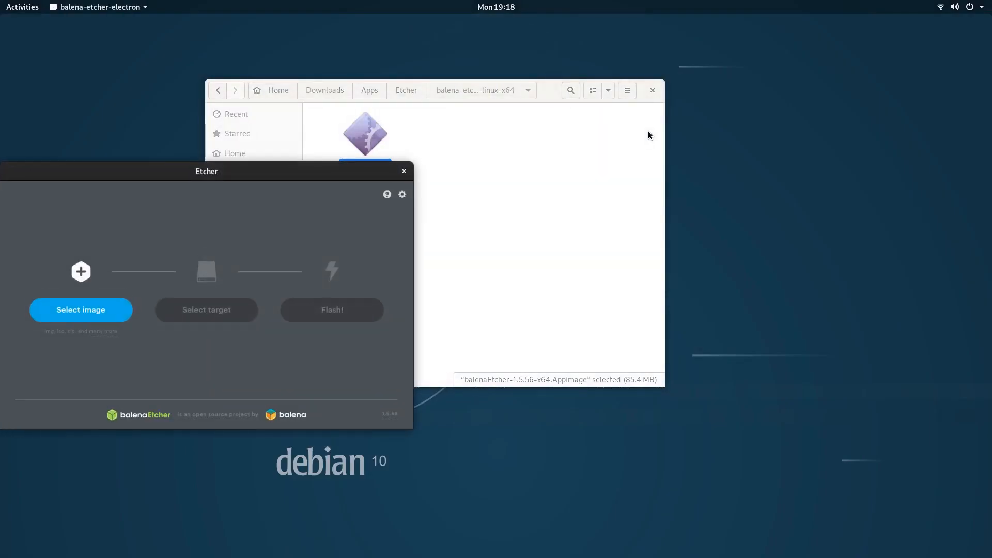
pyautogui.click(404, 171)
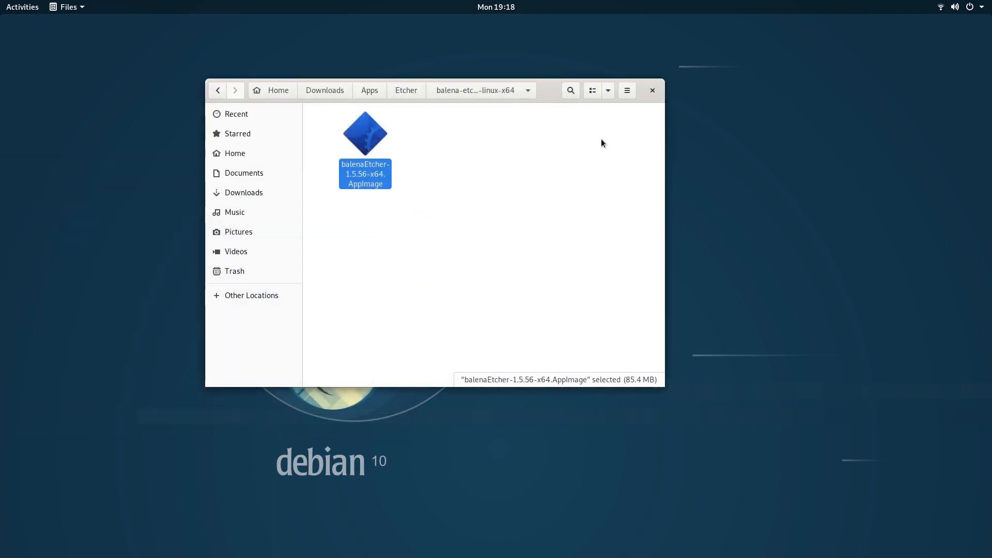
pyautogui.click(652, 91)
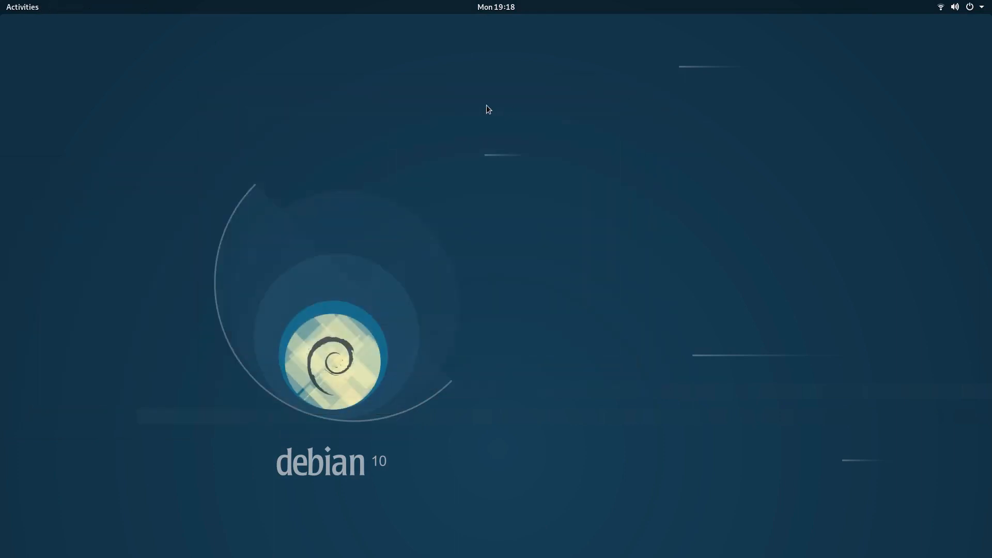
# Check the Etcher-Appimage entry by searching the applications for "etch", and clear the search.
pyautogui.press('super')
pyautogui.write('etch')
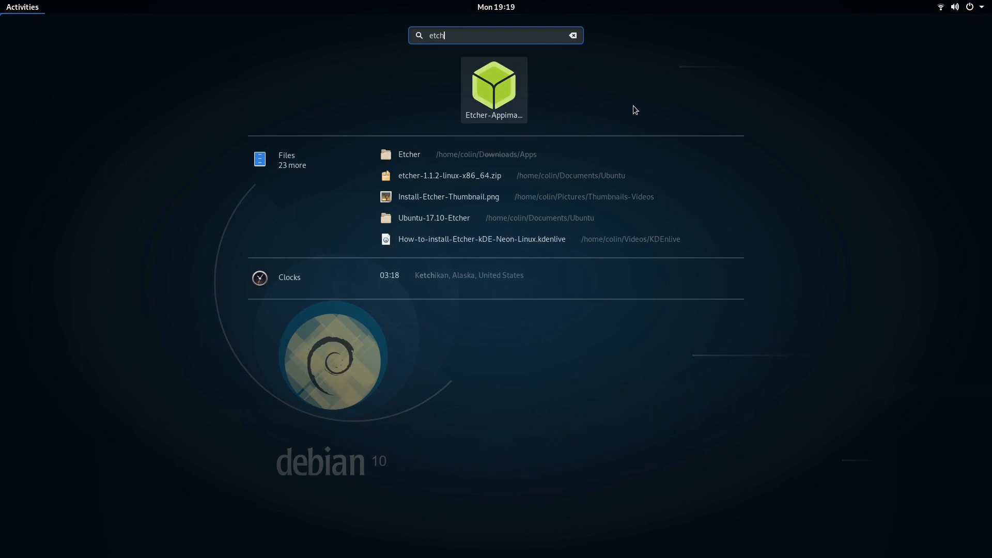
pyautogui.press('BackSpace')
pyautogui.press('BackSpace')
pyautogui.press('BackSpace')
pyautogui.press('BackSpace')
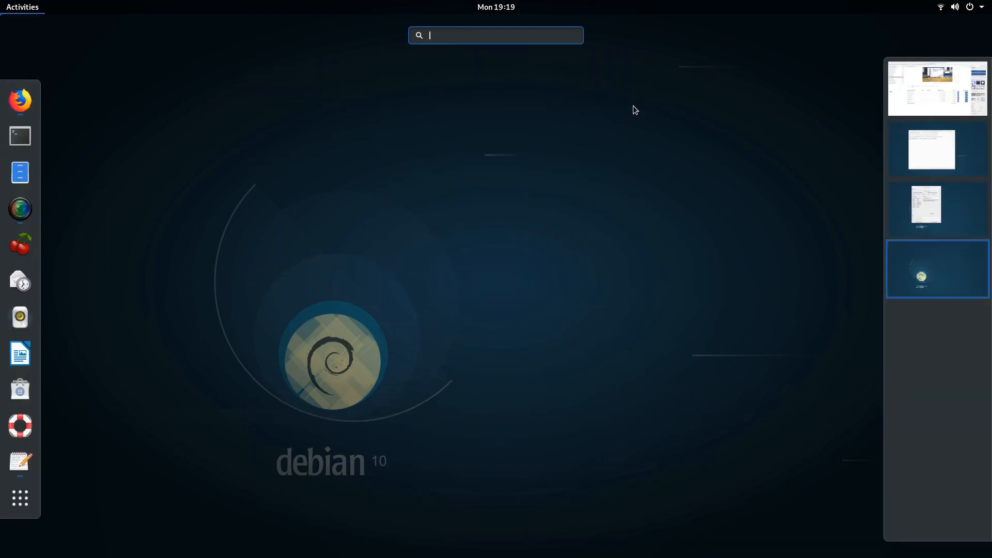
pyautogui.press('Escape')
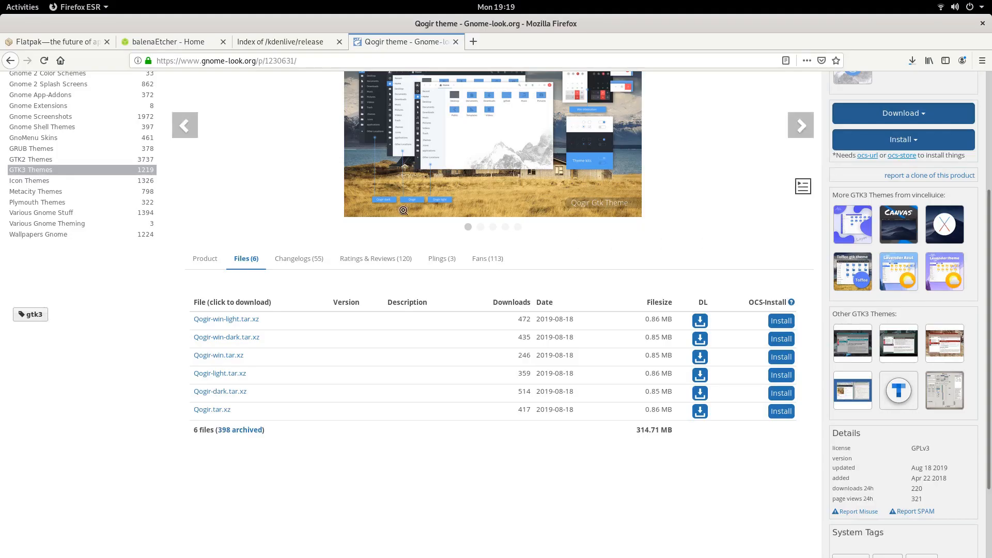
# Download and save Qogir-win.tar.xz from the Qogir theme page in Firefox, and check its progress in the downloads list.
pyautogui.click(219, 356)
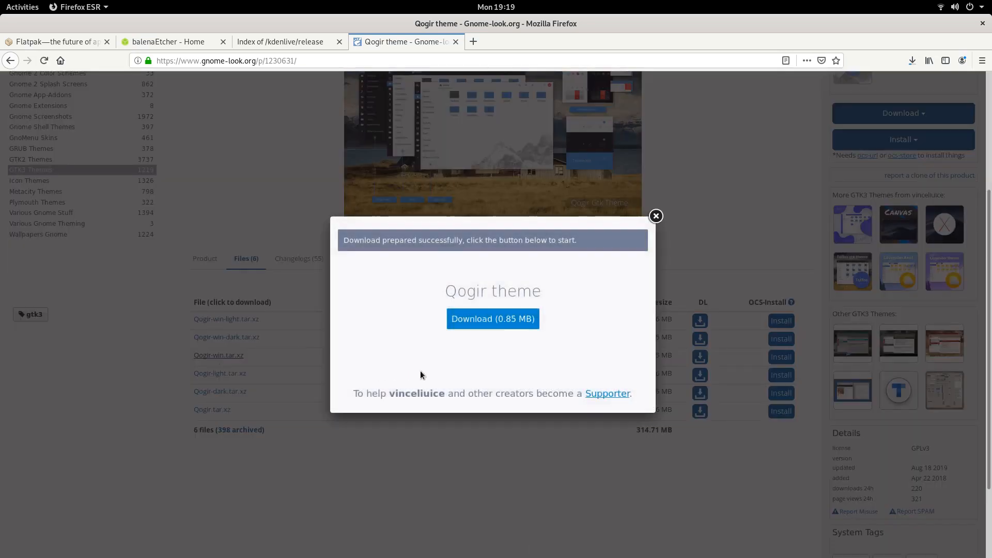
pyautogui.click(496, 324)
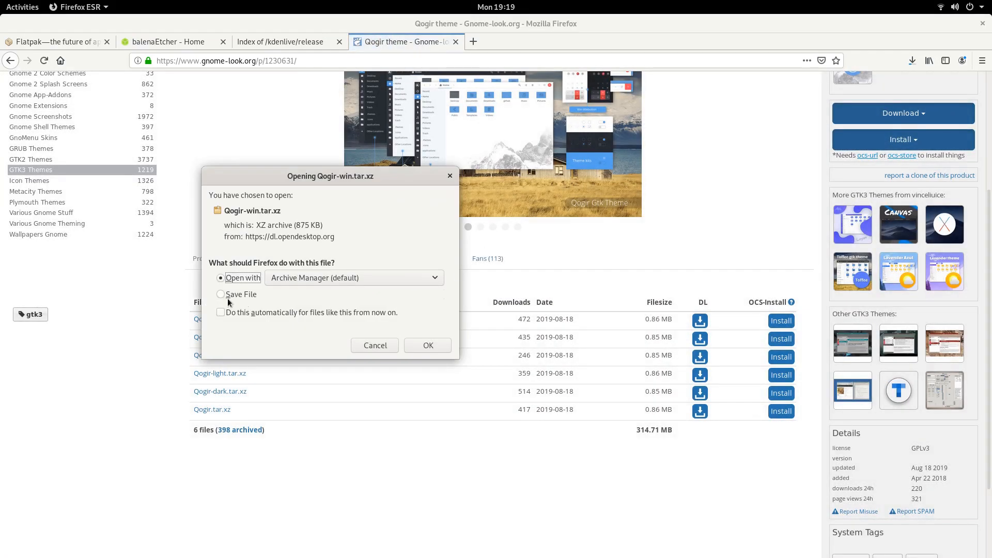
pyautogui.click(221, 295)
pyautogui.click(424, 346)
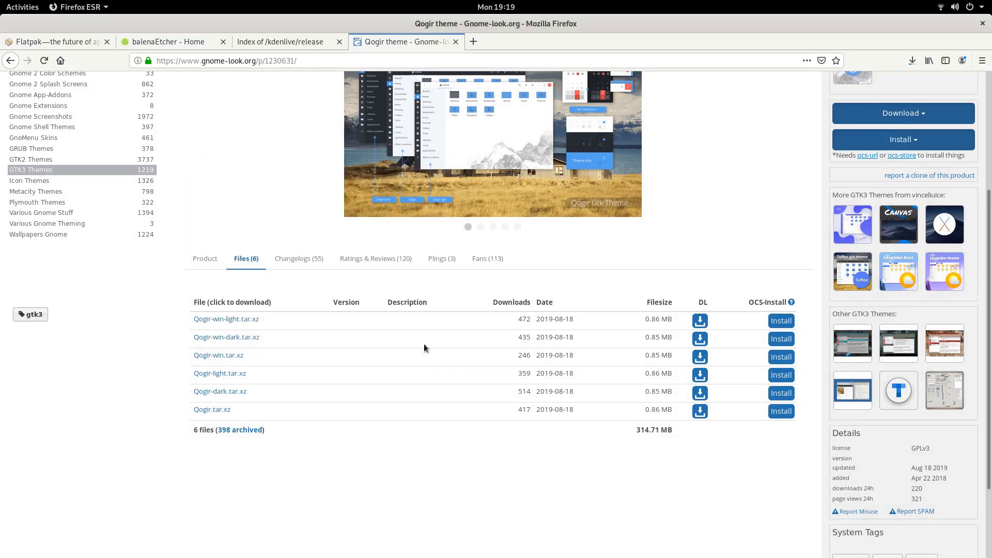
pyautogui.click(912, 61)
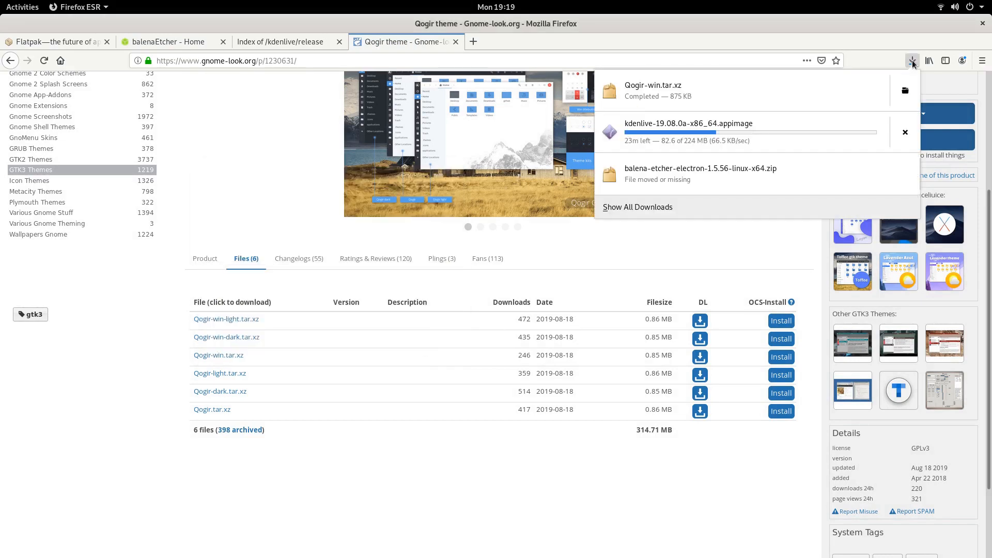
pyautogui.click(913, 61)
pyautogui.click(913, 61)
pyautogui.click(913, 61)
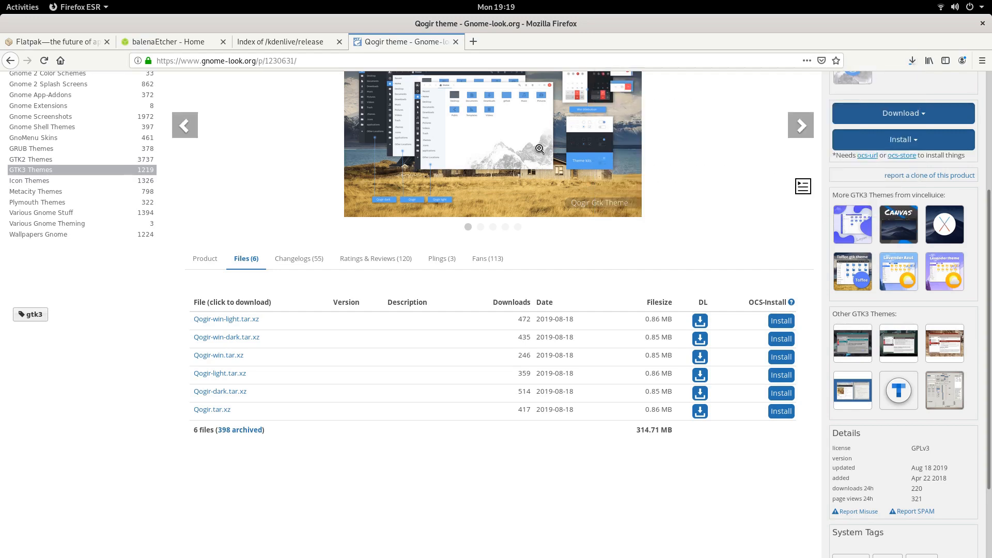
# On the empty workspace, open the Downloads folder in the file manager and cut Qogir-win.tar.xz.
pyautogui.hotkey('ctrl', 'alt', 'Down')
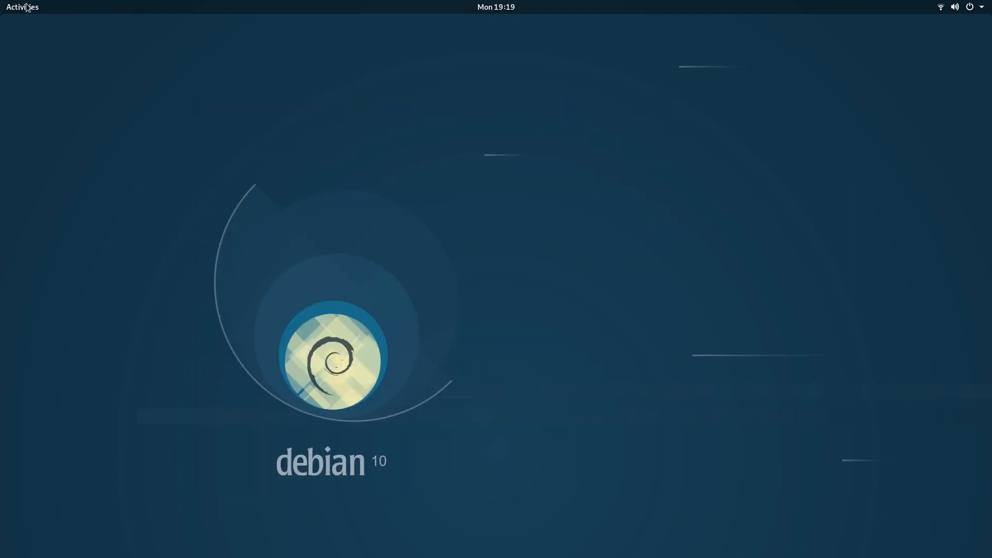
pyautogui.click(27, 7)
pyautogui.click(21, 174)
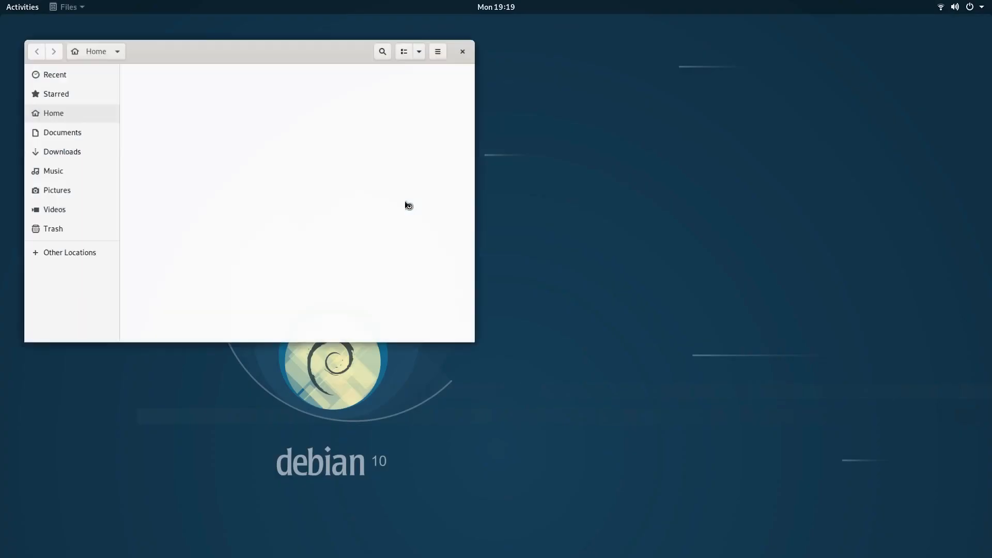
pyautogui.doubleClick(342, 93)
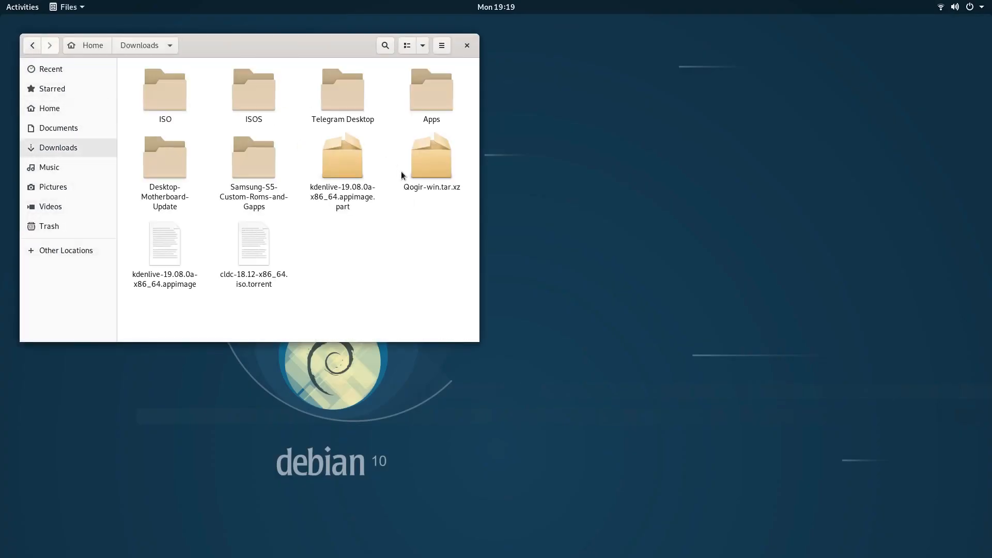
pyautogui.rightClick(430, 157)
pyautogui.click(457, 195)
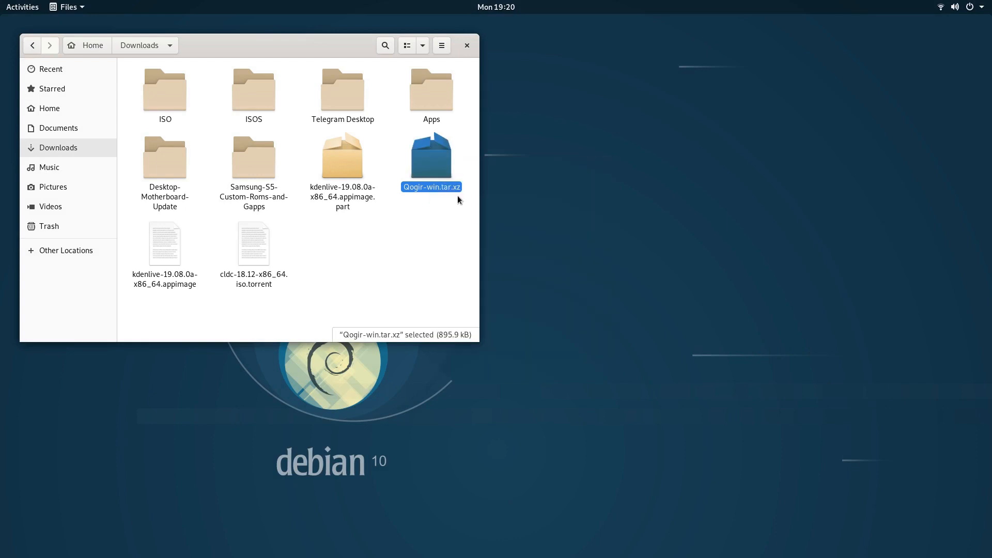
# Show hidden files in the Home folder and create a new folder named ".themes" there.
pyautogui.click(50, 108)
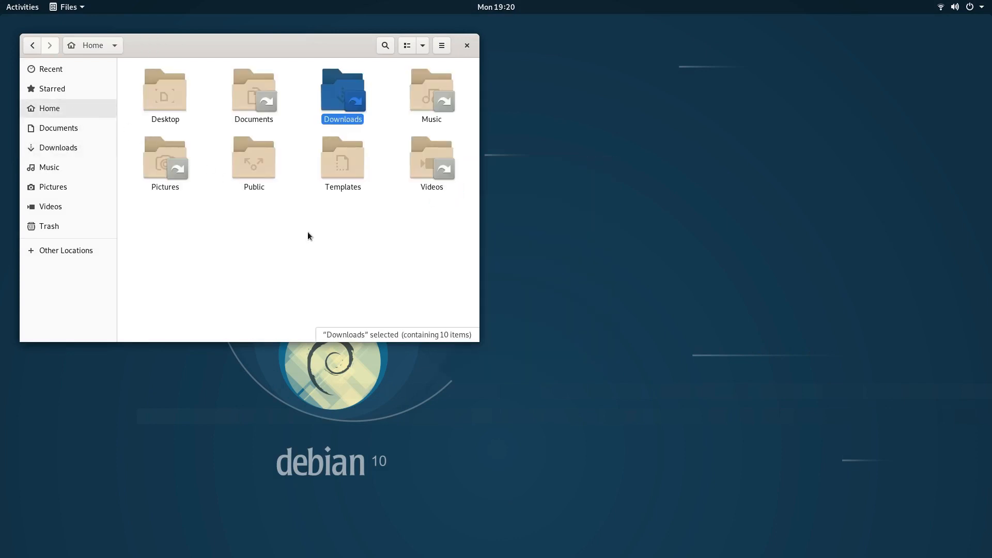
pyautogui.hotkey('ctrl', 'h')
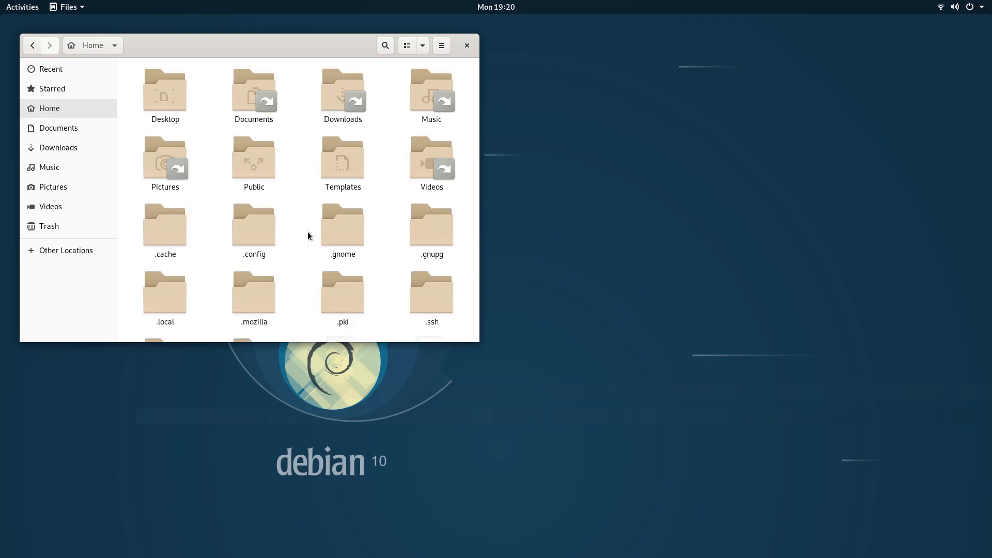
pyautogui.scroll(-3, 307, 235)
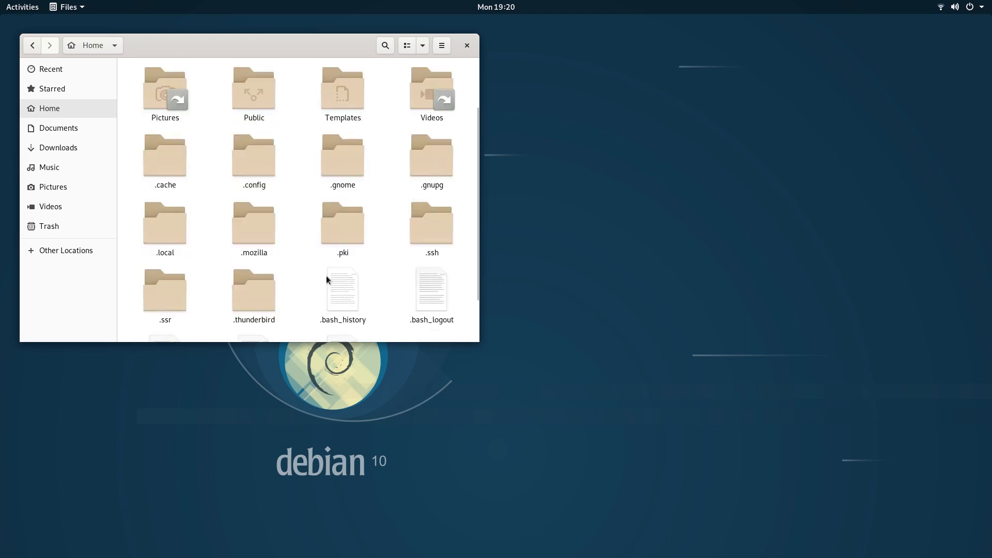
pyautogui.scroll(-3, 295, 265)
pyautogui.rightClick(420, 295)
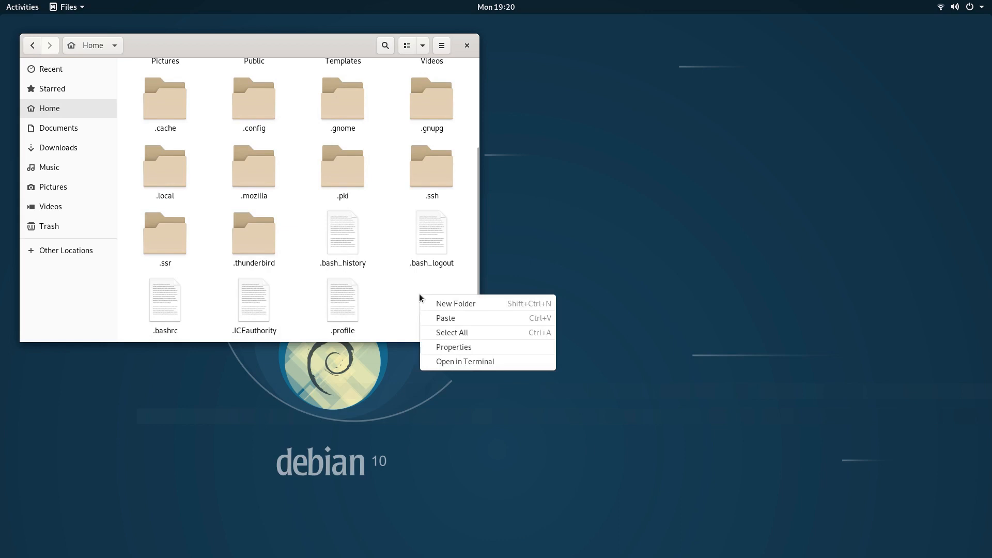
pyautogui.click(457, 303)
pyautogui.write('.themes')
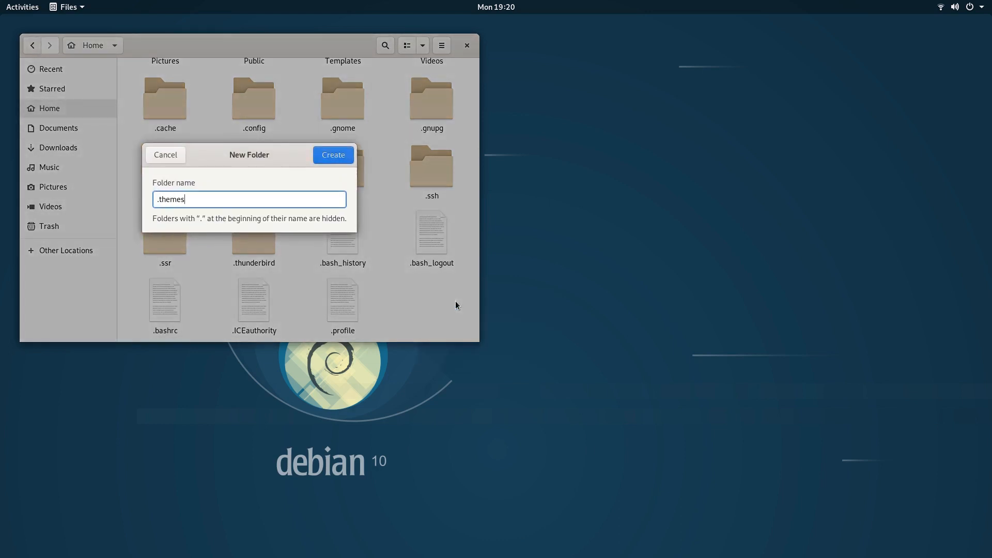
pyautogui.press('Return')
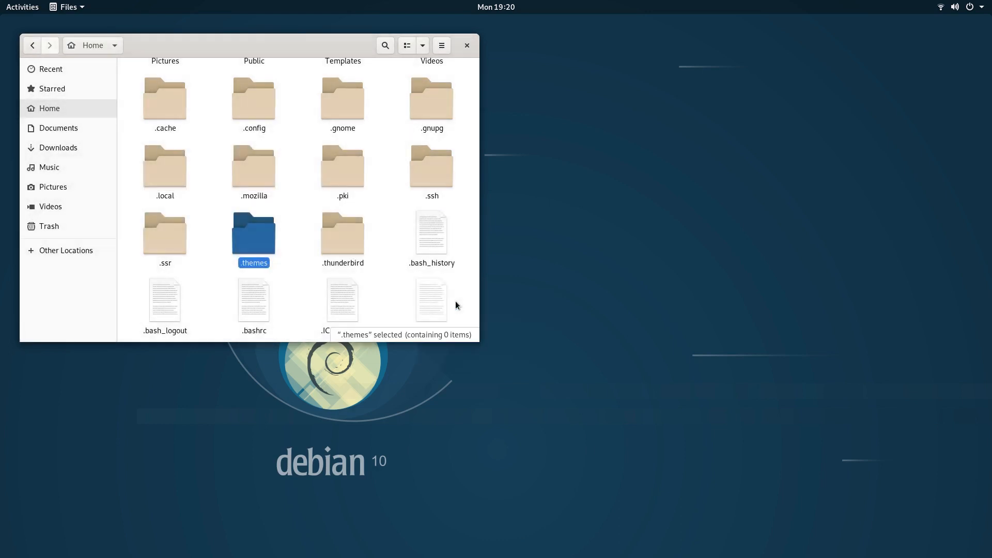
# Paste the Qogir-win.tar.xz archive into the .themes folder and extract it there.
pyautogui.doubleClick(239, 235)
pyautogui.rightClick(243, 122)
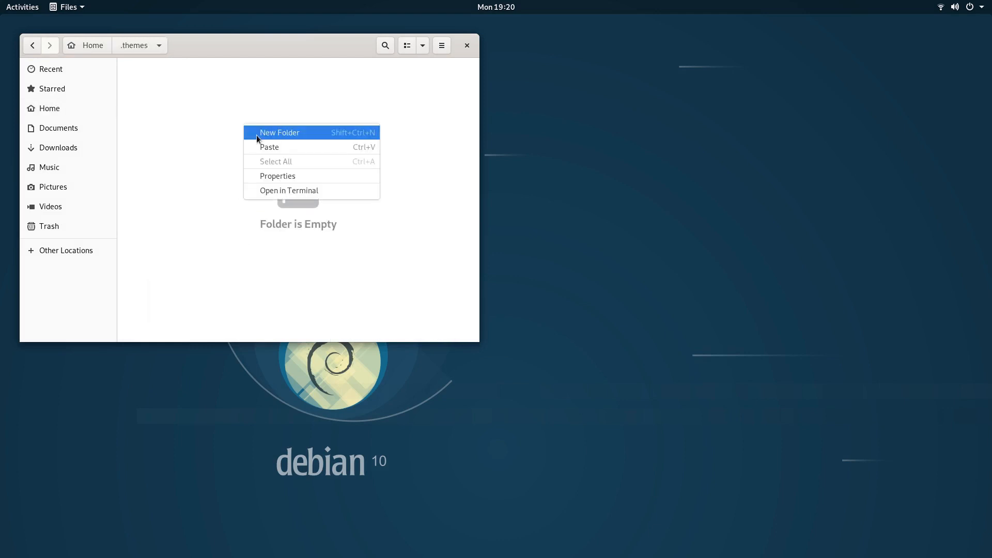
pyautogui.click(269, 144)
pyautogui.rightClick(184, 98)
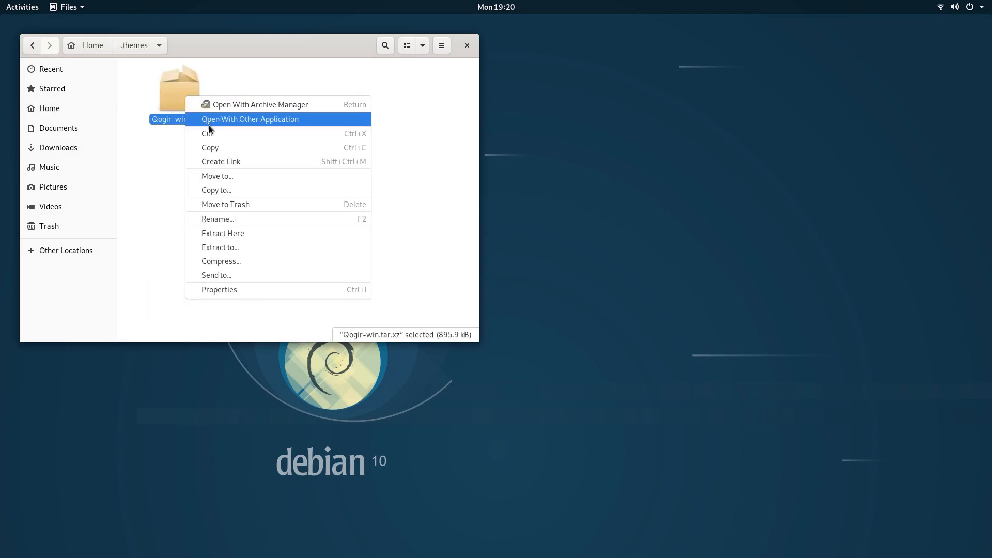
pyautogui.click(223, 234)
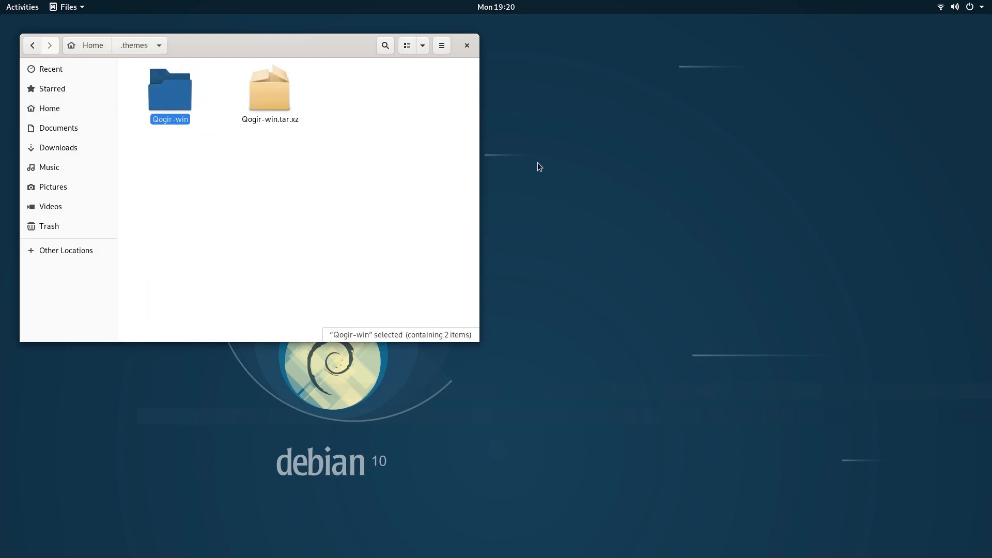
# Open Tweaks and set the Applications theme under Appearance to Qogir-win.
pyautogui.press('super')
pyautogui.write('twea')
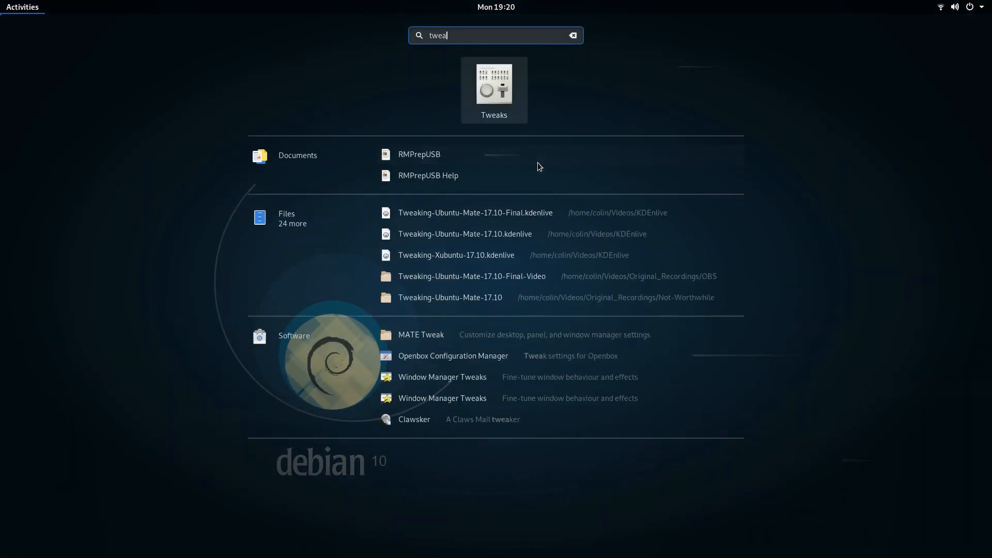
pyautogui.press('Return')
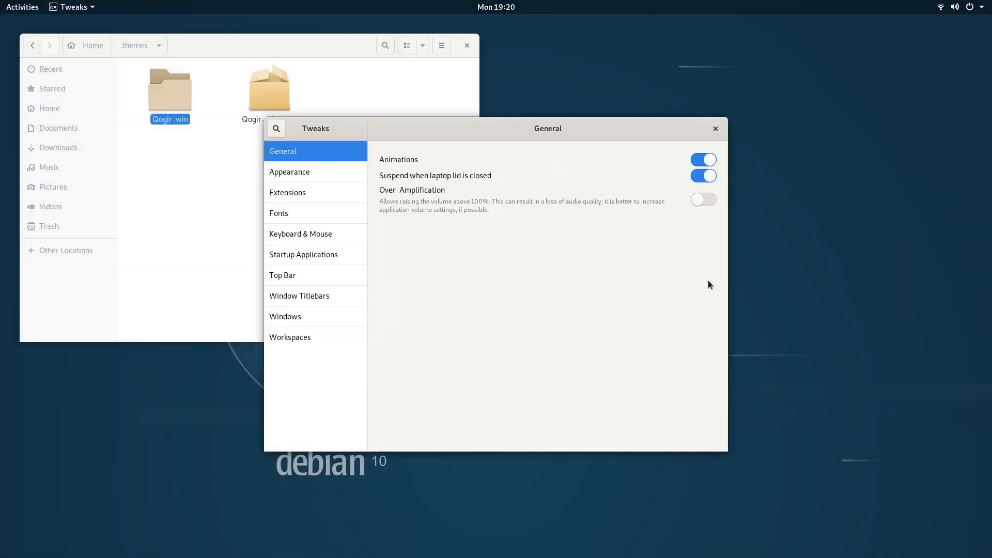
pyautogui.click(294, 170)
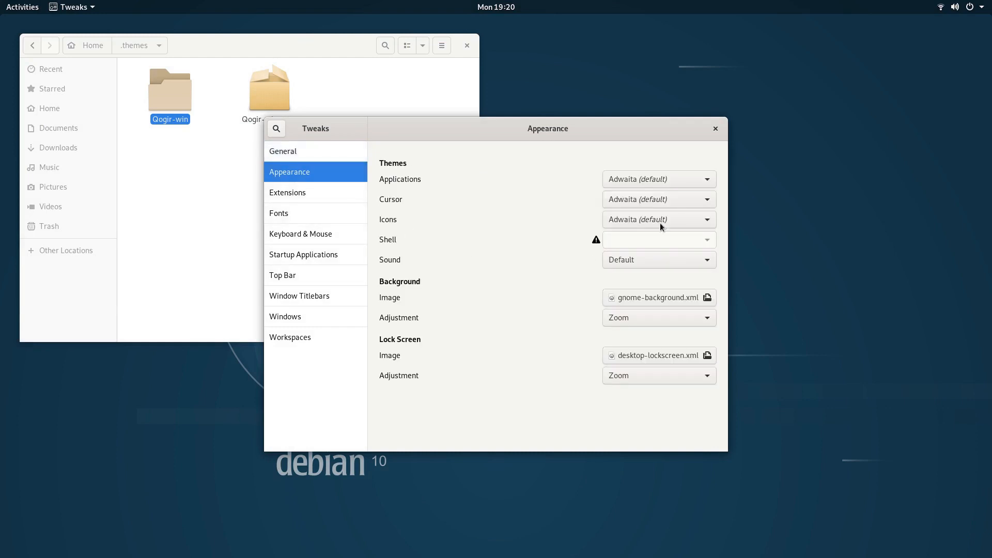
pyautogui.click(688, 179)
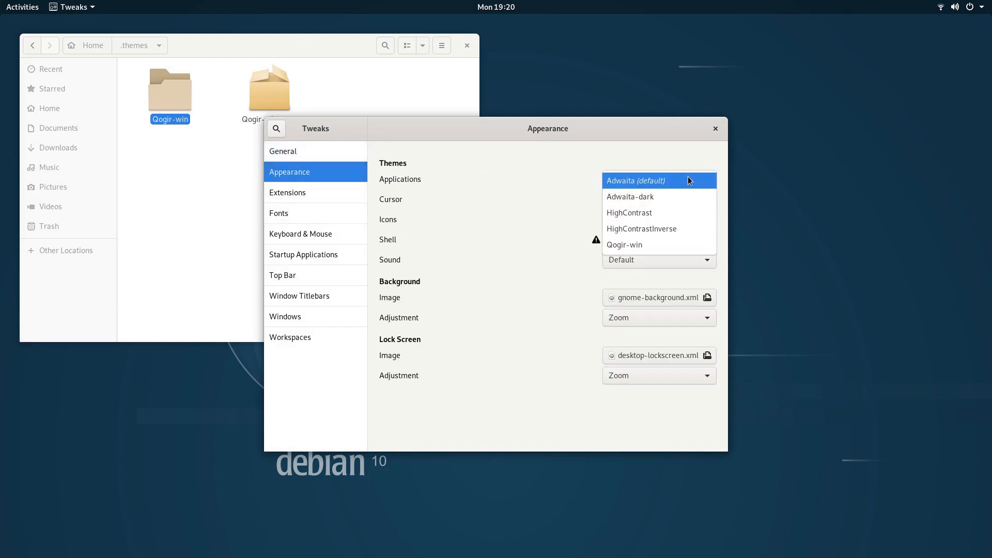
pyautogui.click(624, 244)
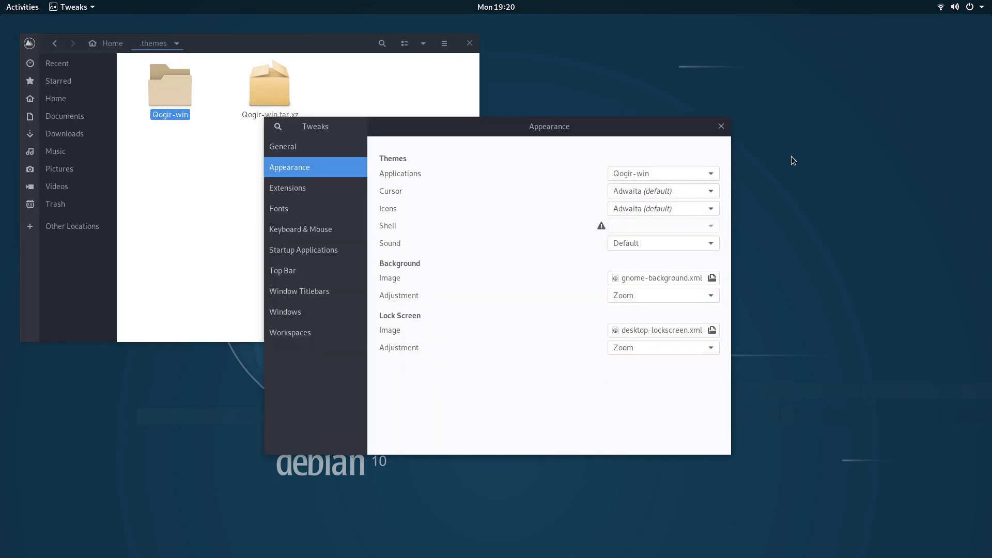
# Enable the Maximize and Minimize titlebar buttons in Tweaks and reposition the Tweaks window on the desktop.
pyautogui.moveTo(512, 130); pyautogui.dragTo(586, 83)
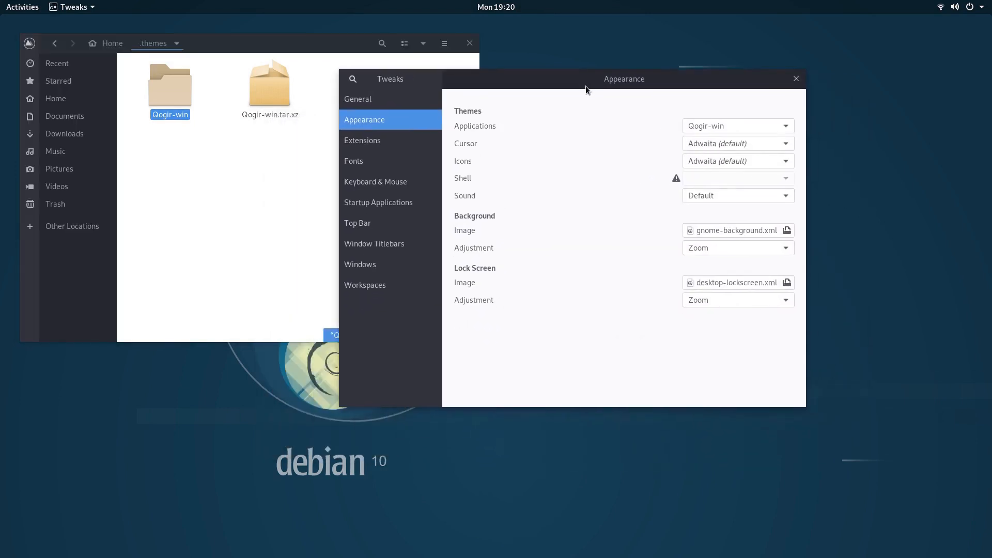
pyautogui.click(367, 245)
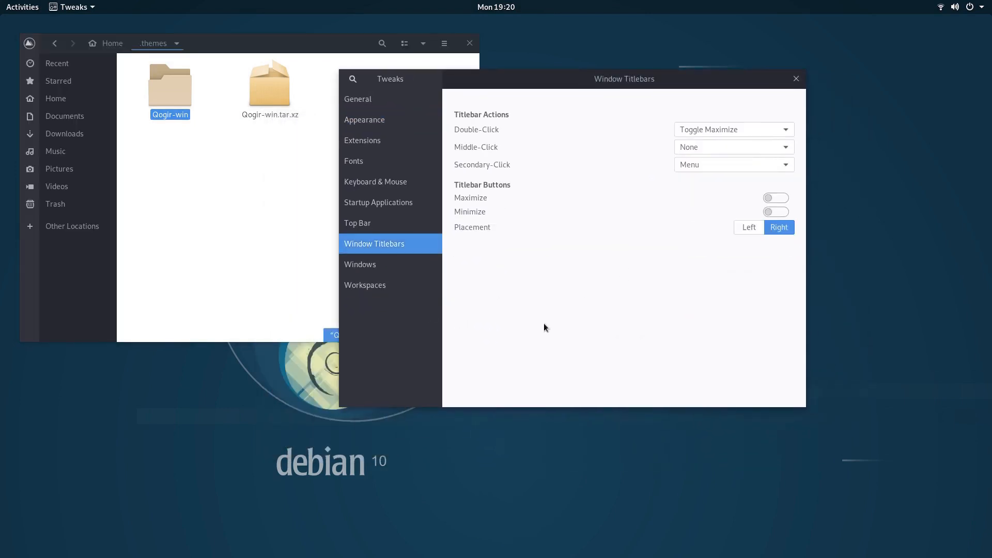
pyautogui.click(779, 199)
pyautogui.click(775, 212)
pyautogui.moveTo(610, 79); pyautogui.dragTo(508, 114)
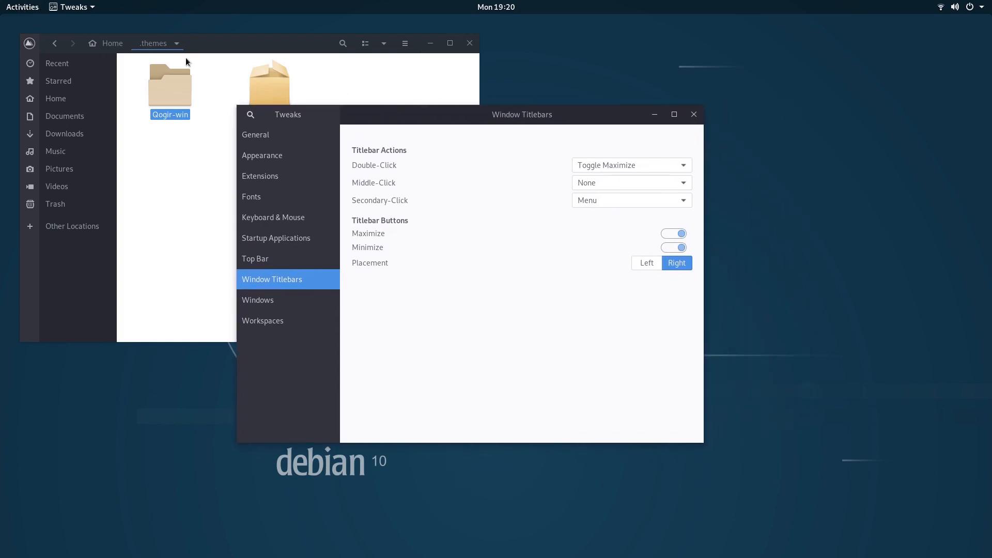
# Open a new terminal window and search the package repositories with "apt search papirus".
pyautogui.click(18, 8)
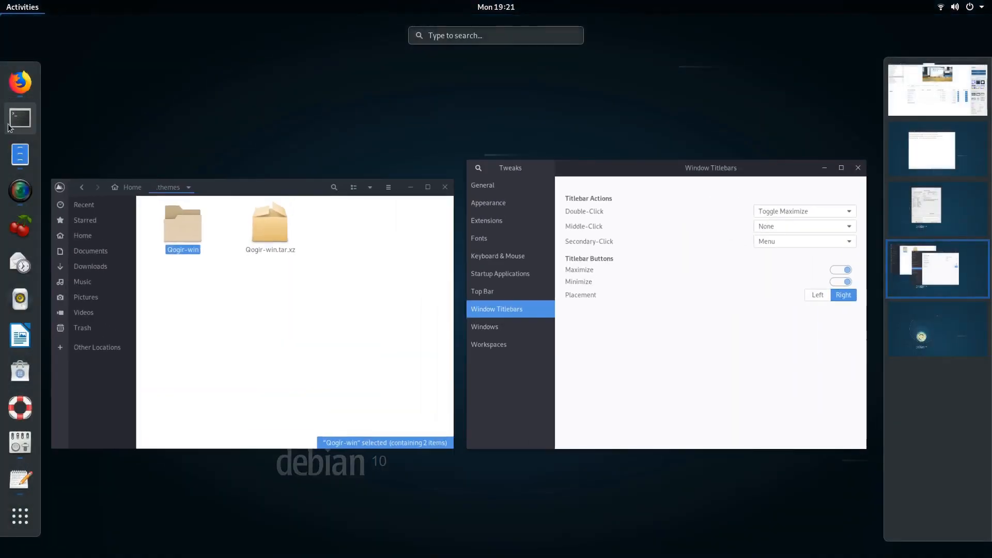
pyautogui.click(348, 184)
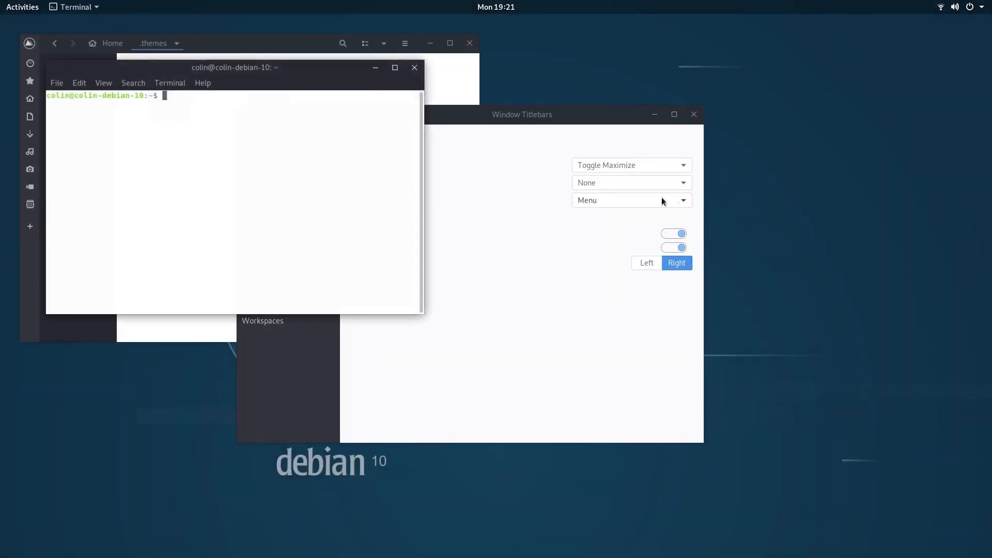
pyautogui.moveTo(276, 64); pyautogui.dragTo(513, 132)
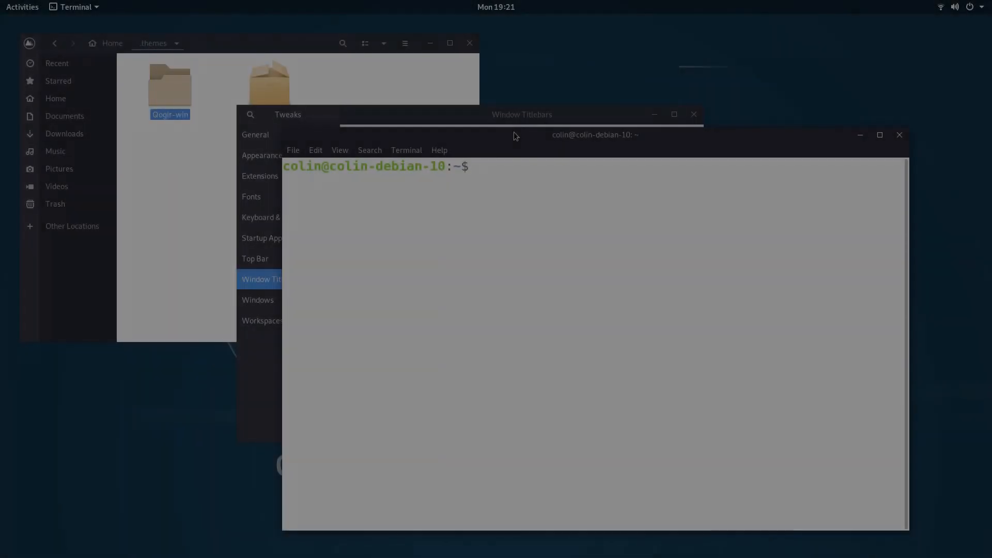
pyautogui.write('ao')
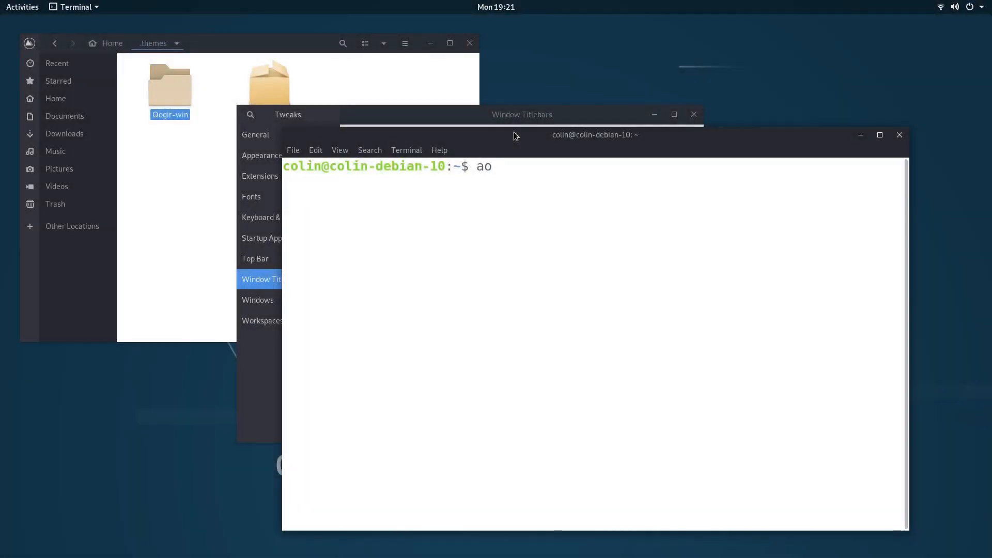
pyautogui.press('BackSpace')
pyautogui.write('pt search papirus')
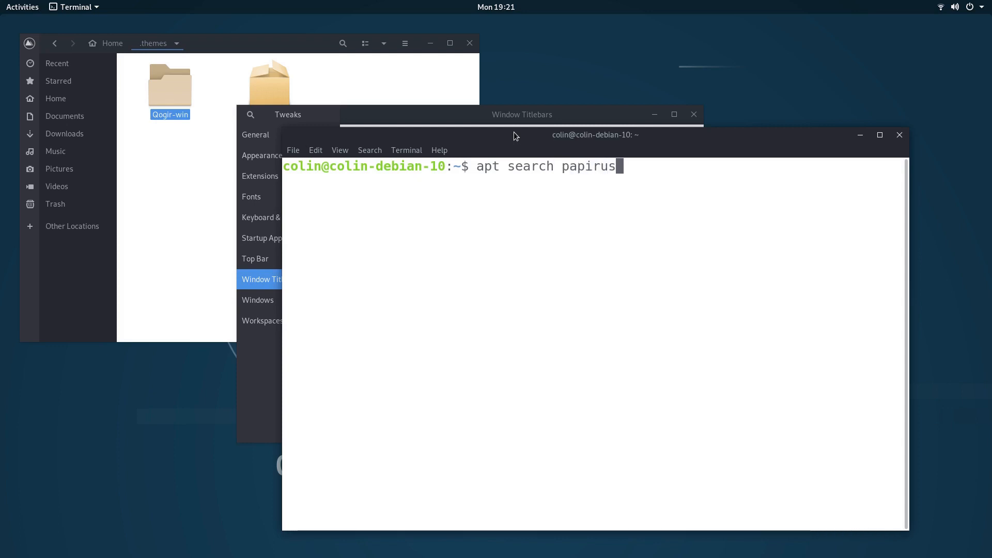
pyautogui.press('Return')
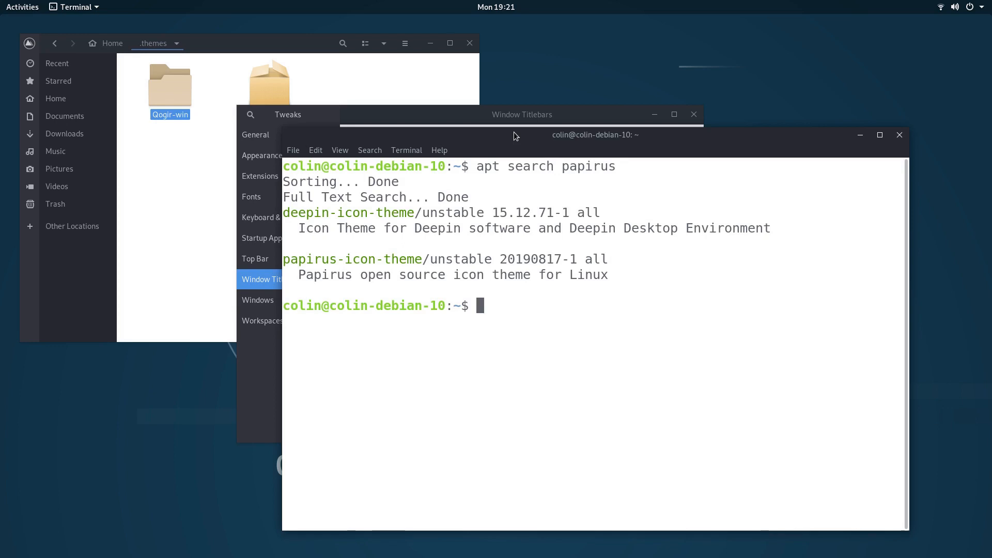
# Run "sudo apt install papirus-icon-theme" in the terminal.
pyautogui.write('sudo apt i')
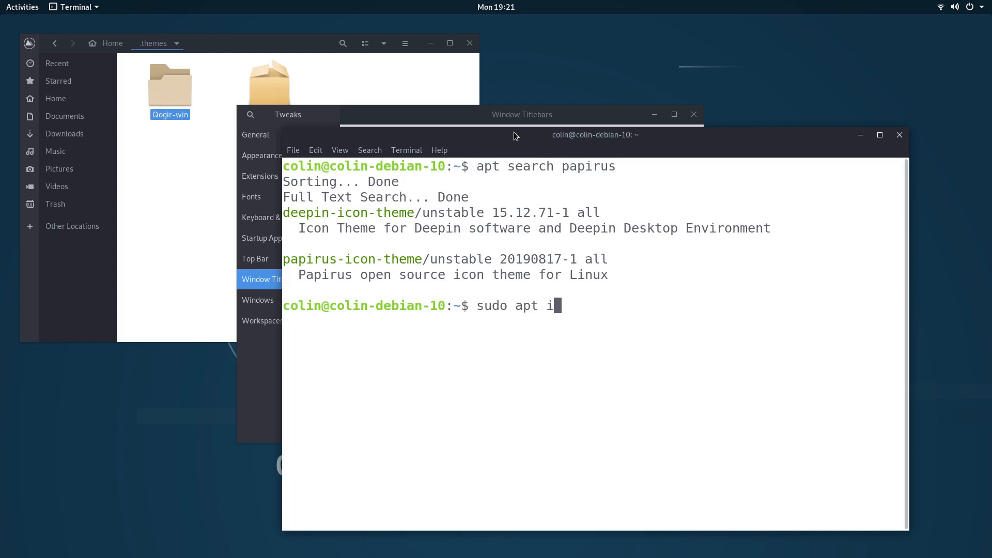
pyautogui.write('nstall papi')
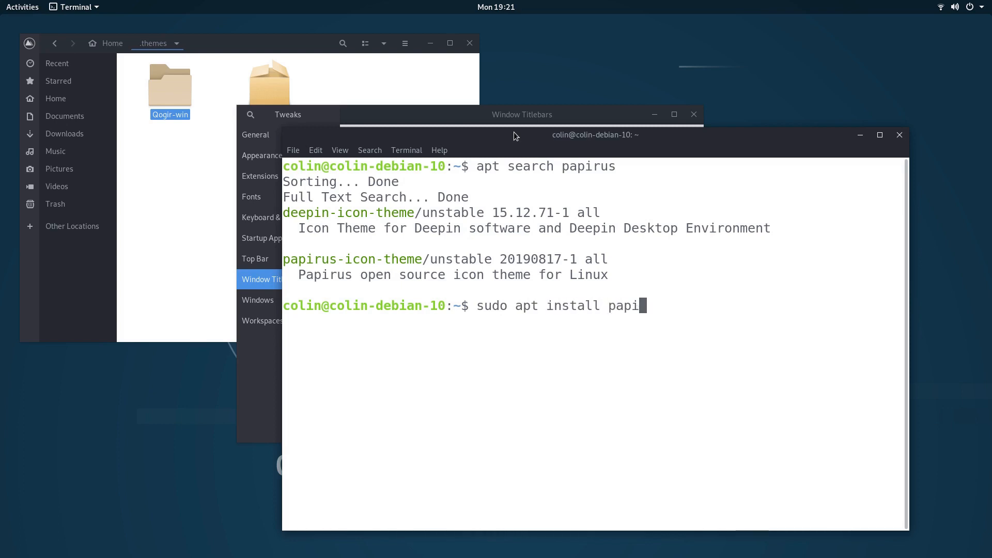
pyautogui.write('rus-icon-theme')
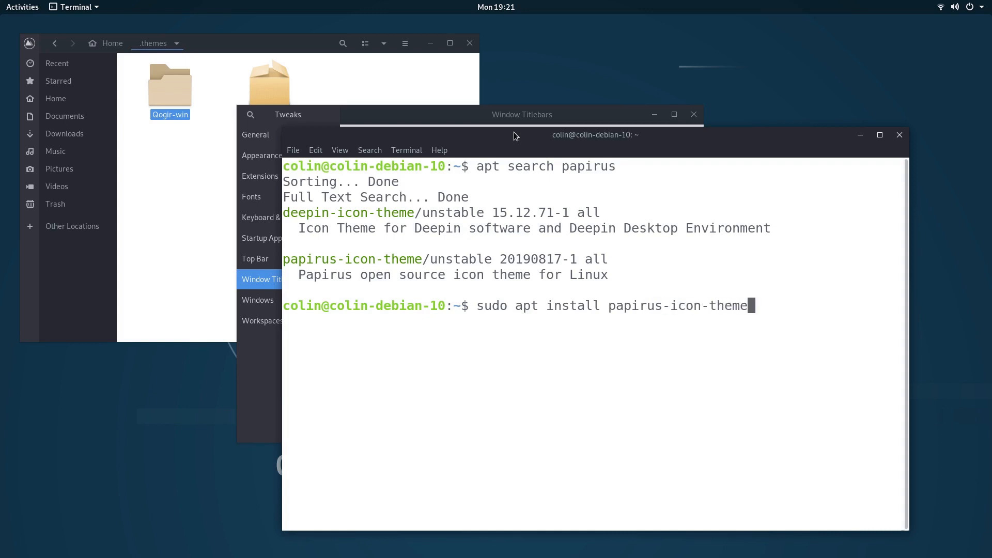
pyautogui.press('Return')
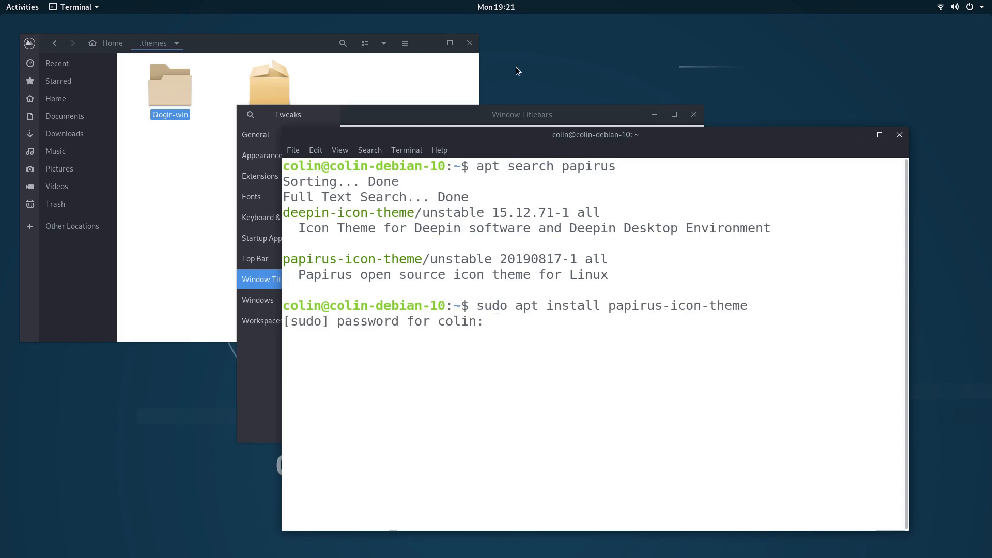
# Open the Software application and search it for "papirus".
pyautogui.click(11, 7)
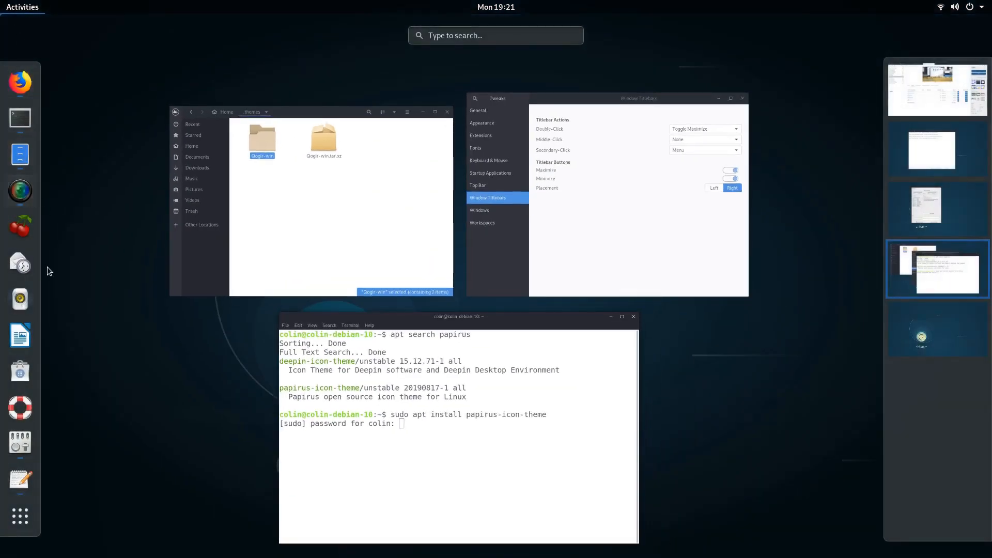
pyautogui.click(20, 371)
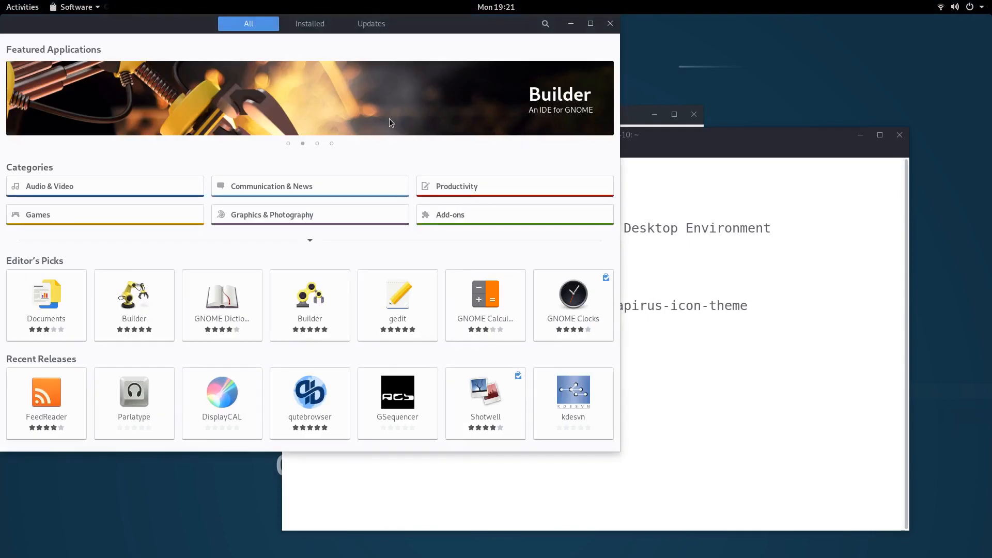
pyautogui.click(545, 24)
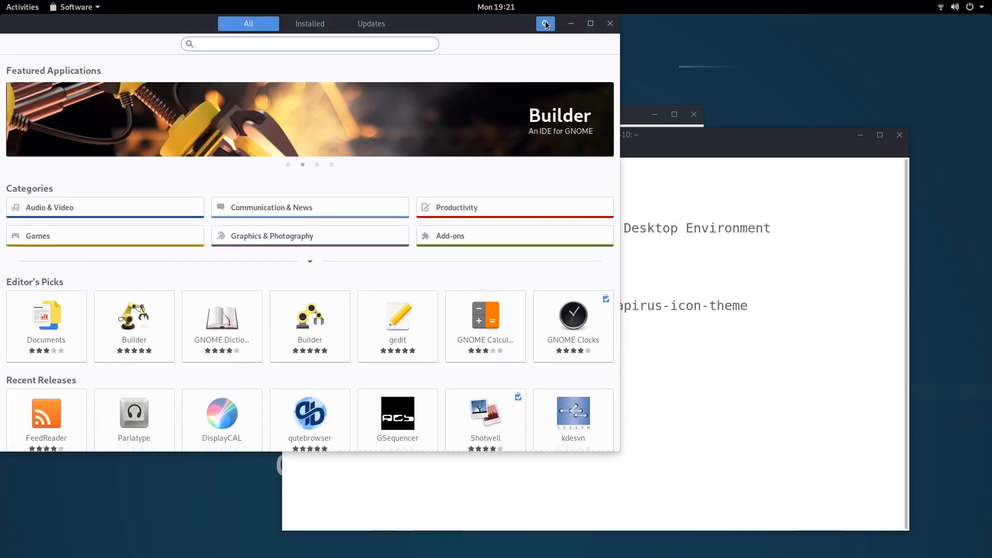
pyautogui.write('papiru')
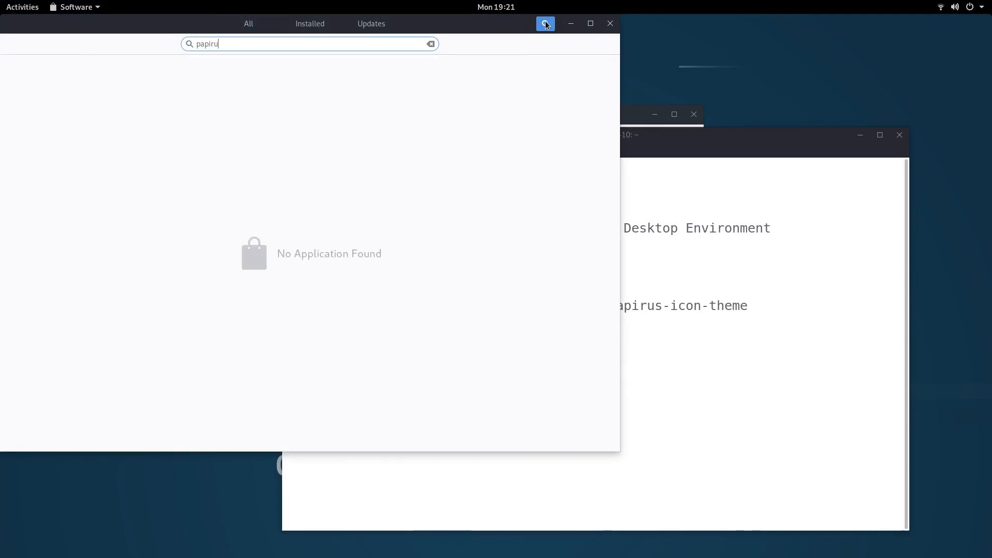
pyautogui.write('s')
pyautogui.press('BackSpace')
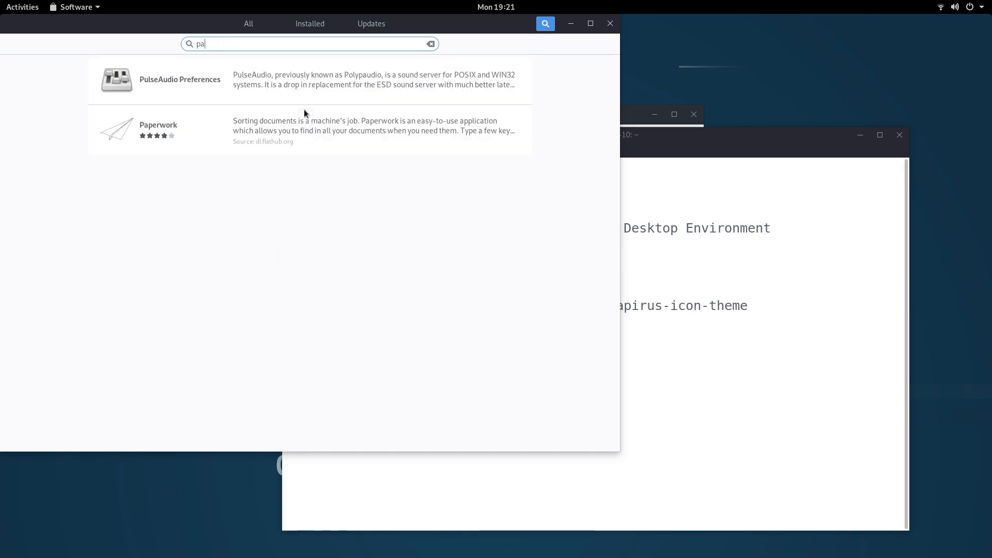
pyautogui.write('pirus')
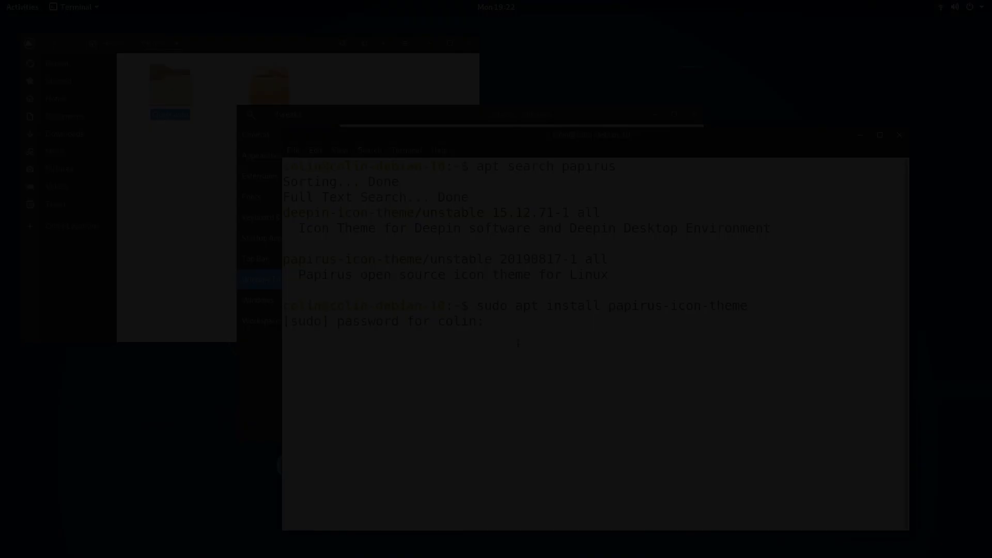
# Submit the sudo password in the terminal to install papirus-icon-theme, and move the terminal window slightly up.
pyautogui.press('Return')
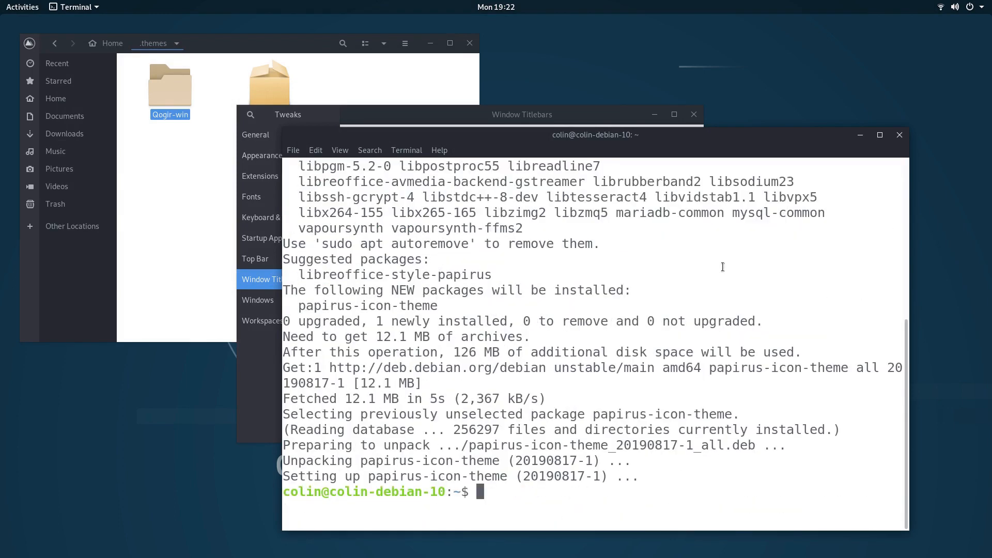
pyautogui.moveTo(707, 139); pyautogui.dragTo(645, 106)
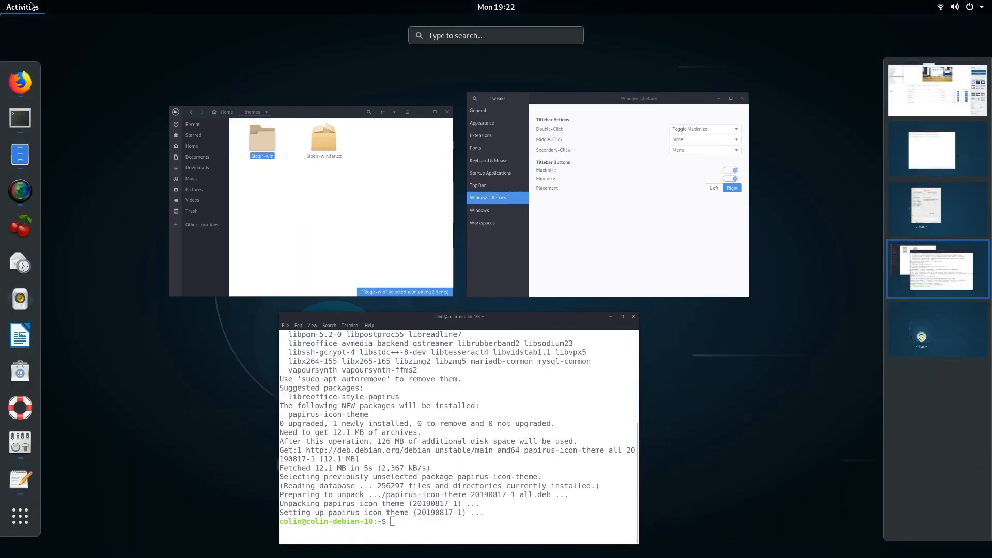
# Launch Synaptic Package Manager and authenticate with the account password.
pyautogui.write('syn')
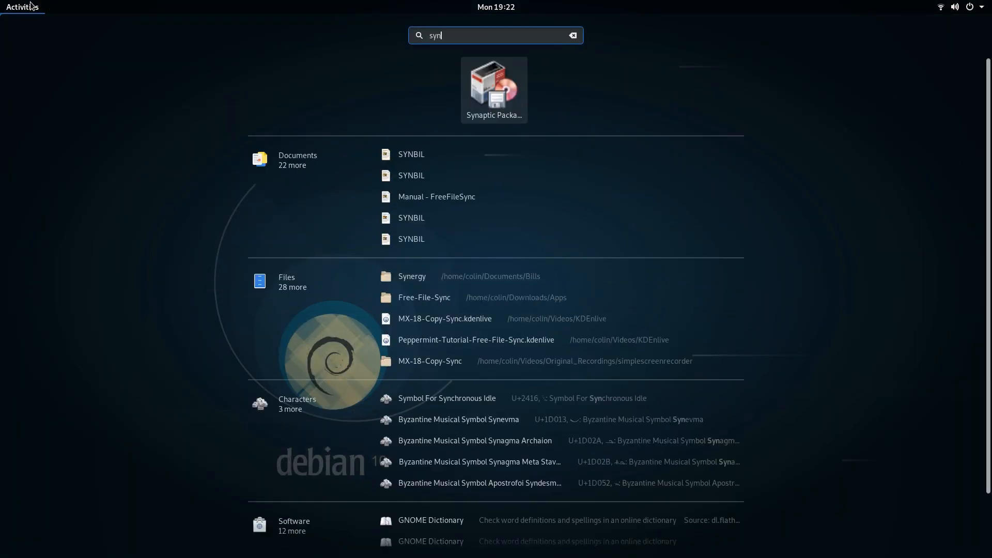
pyautogui.press('Return')
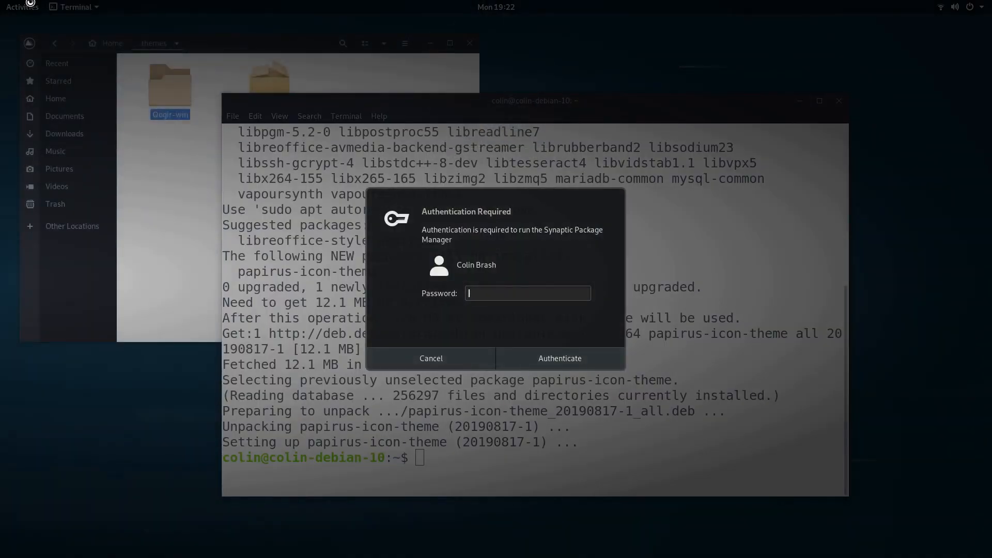
pyautogui.write('•••••••••')
pyautogui.press('Return')
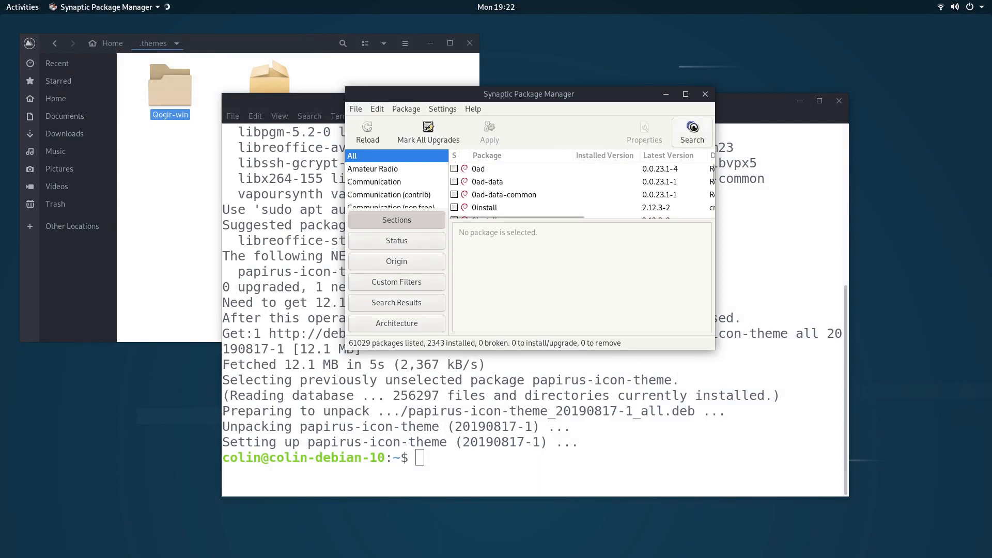
# Search Synaptic for "papirus", check the marking options and description of papirus-icon-theme, and close Synaptic.
pyautogui.click(692, 128)
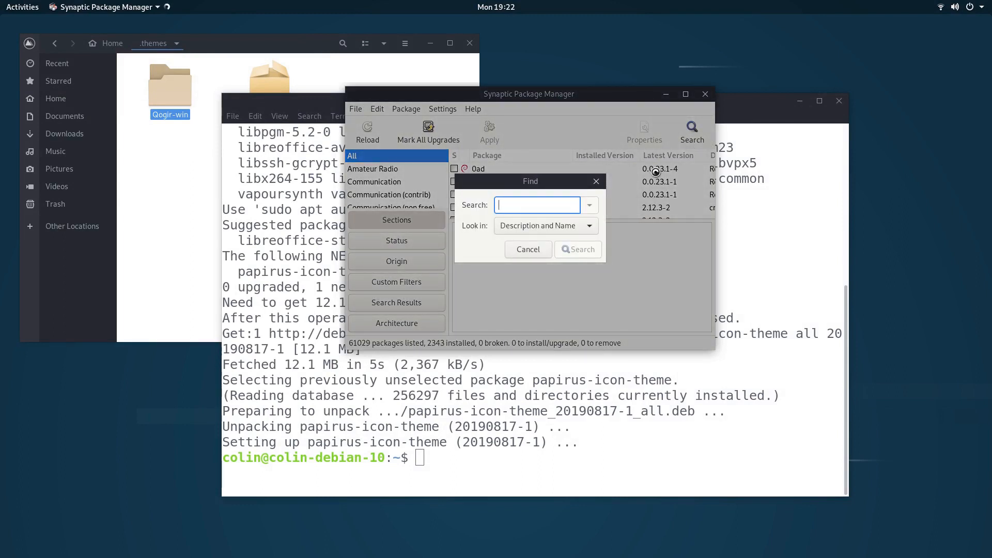
pyautogui.write('papirus')
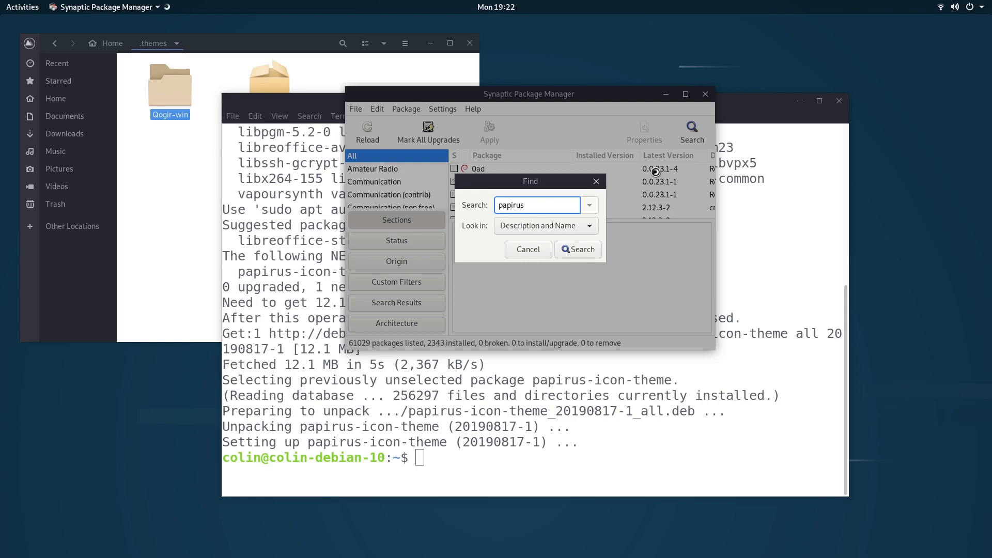
pyautogui.press('Return')
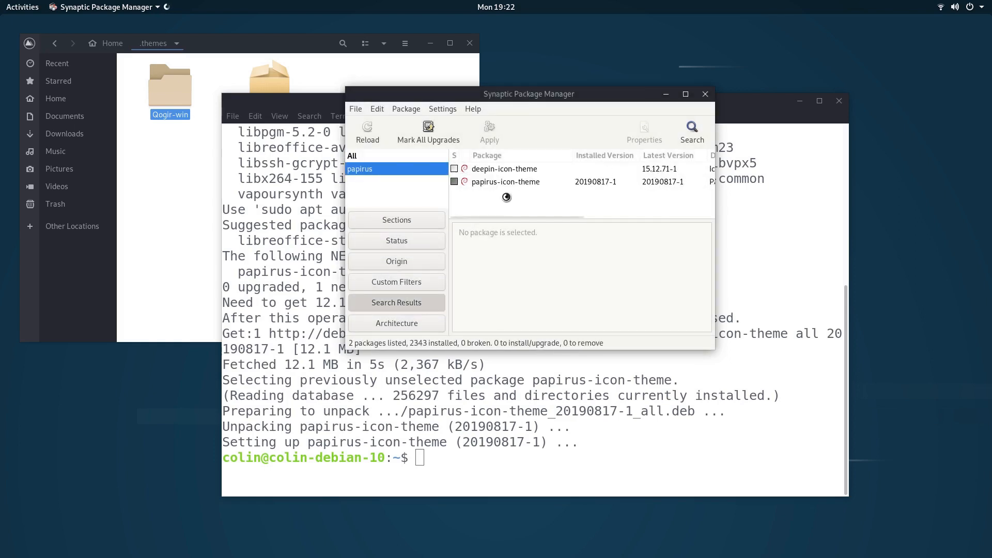
pyautogui.rightClick(478, 182)
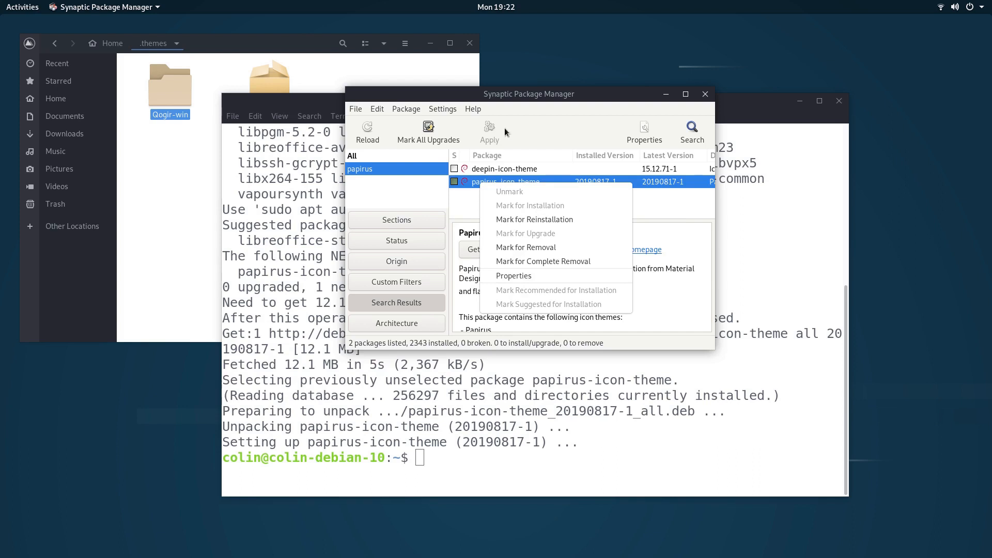
pyautogui.click(674, 212)
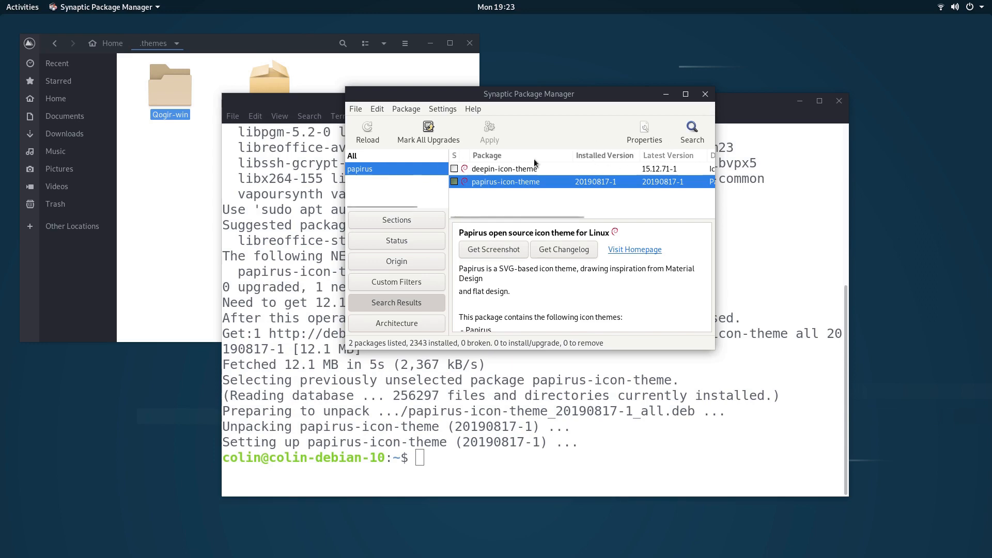
pyautogui.click(705, 95)
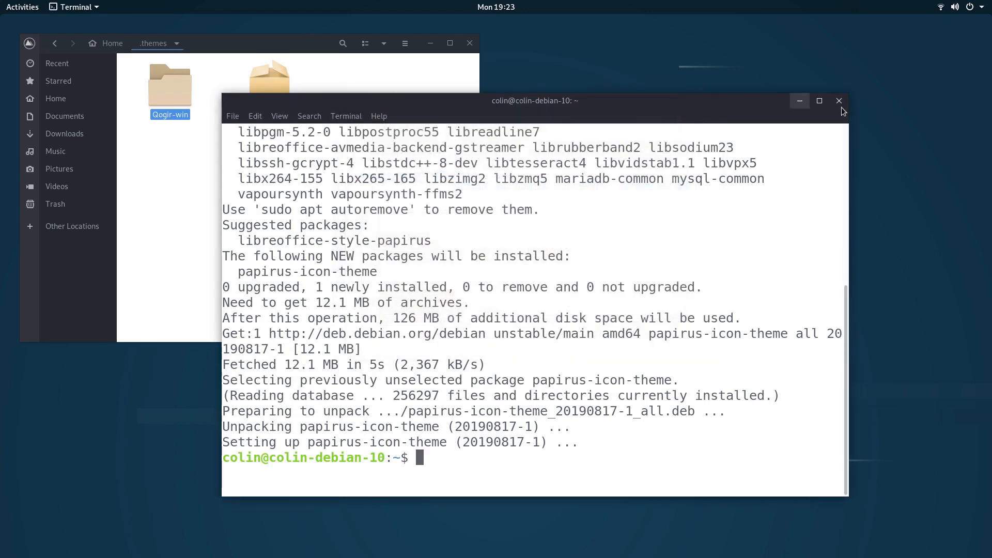
# Close the terminal and check the available icon themes in the Tweaks appearance settings.
pyautogui.click(839, 101)
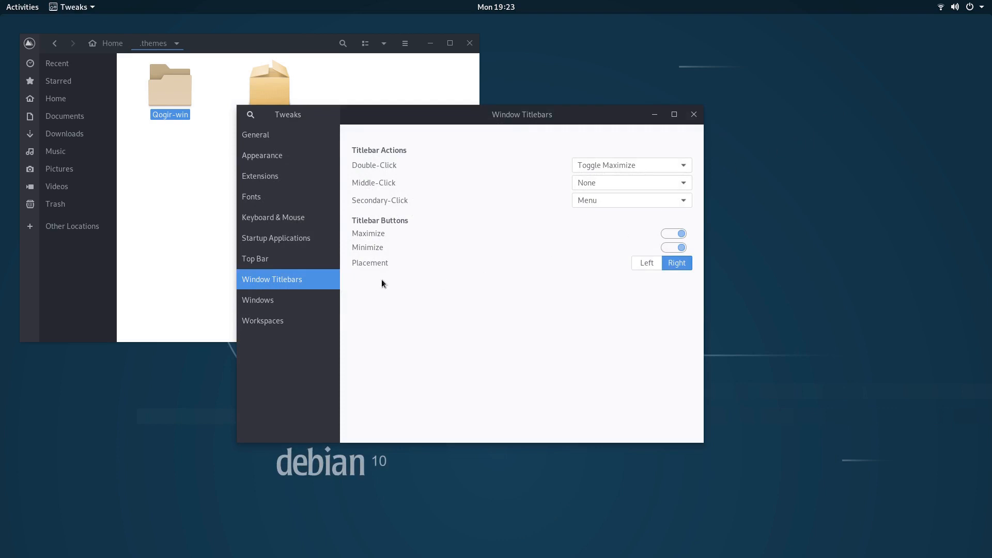
pyautogui.click(266, 160)
pyautogui.click(639, 197)
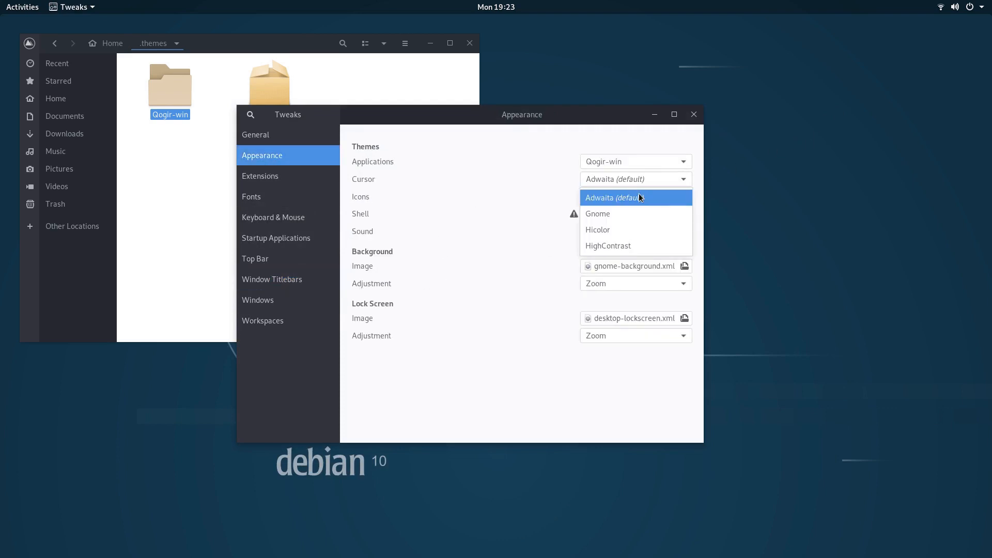
pyautogui.click(541, 195)
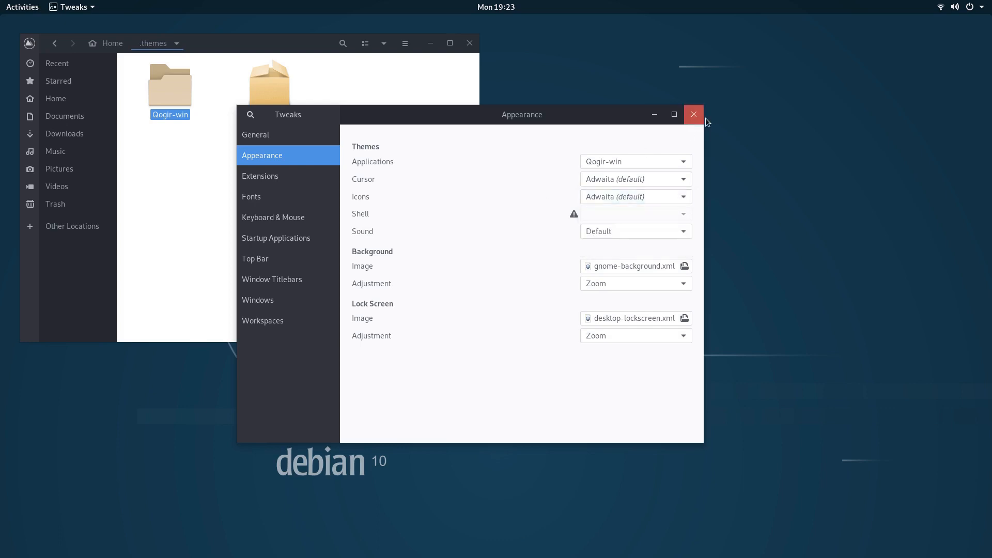
# Restart Tweaks and open its appearance settings.
pyautogui.click(694, 114)
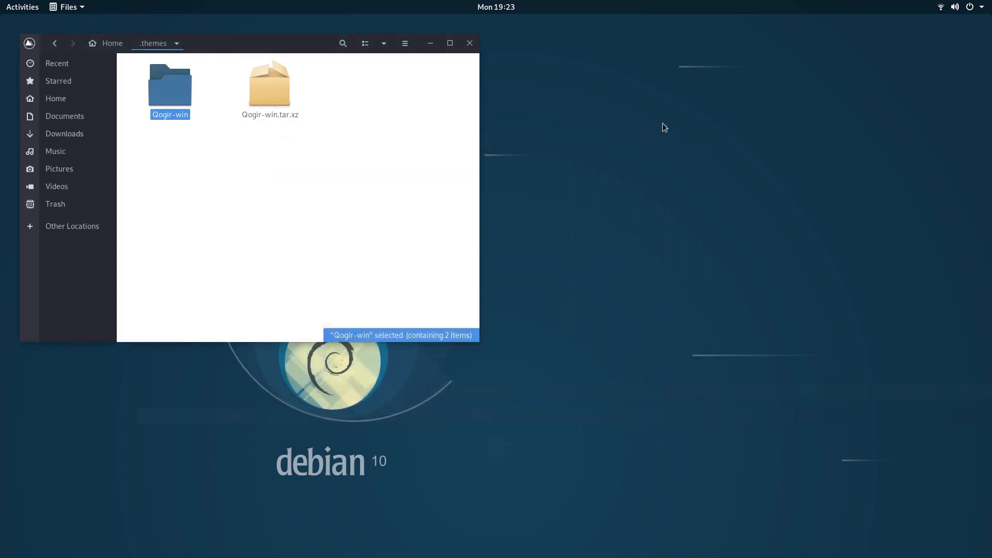
pyautogui.press('super')
pyautogui.write('twe')
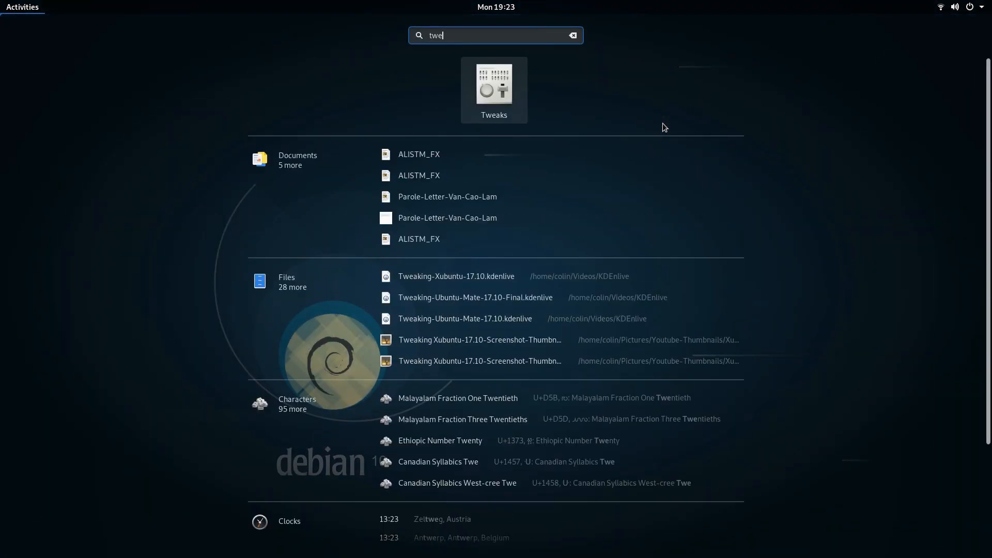
pyautogui.press('Return')
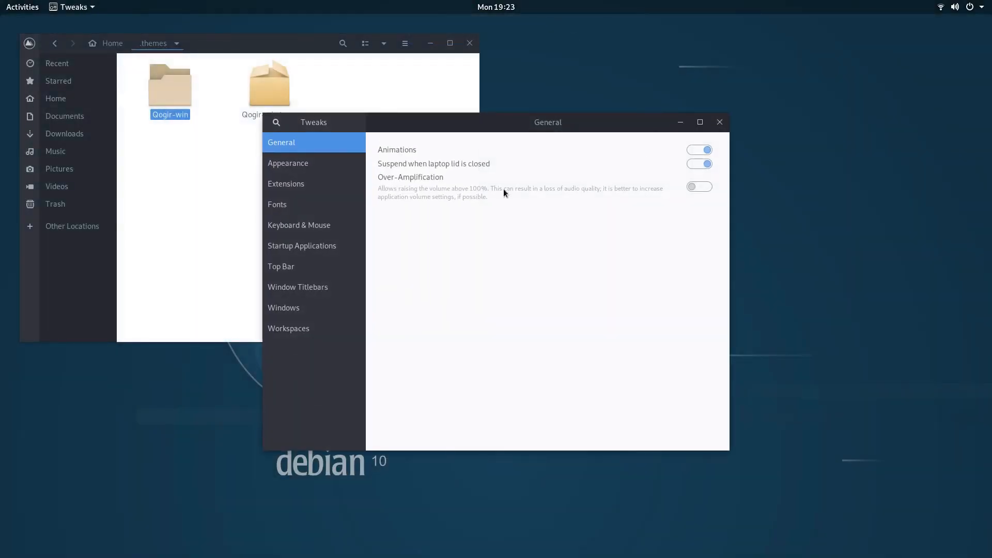
pyautogui.click(320, 164)
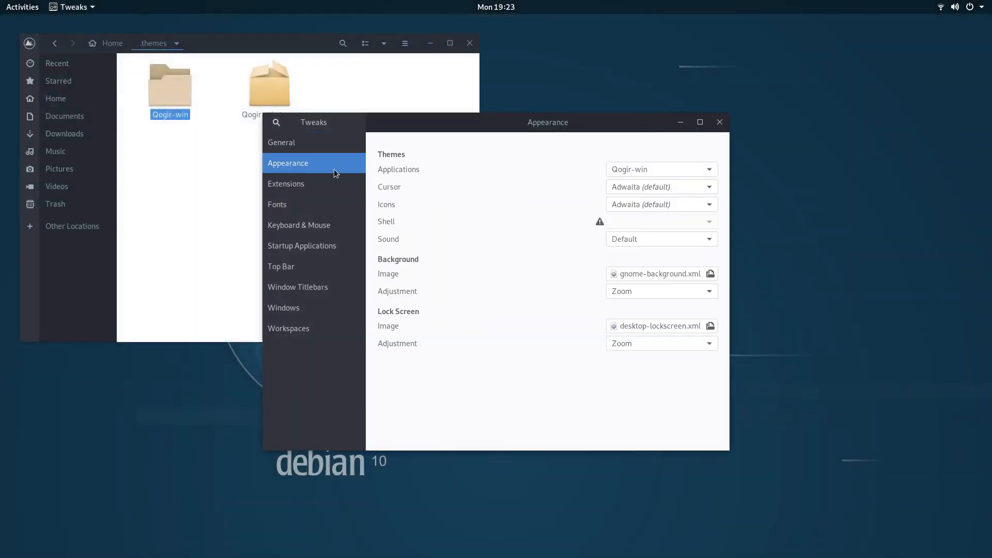
# Set the icon theme to Papirus.
pyautogui.click(675, 187)
pyautogui.click(682, 187)
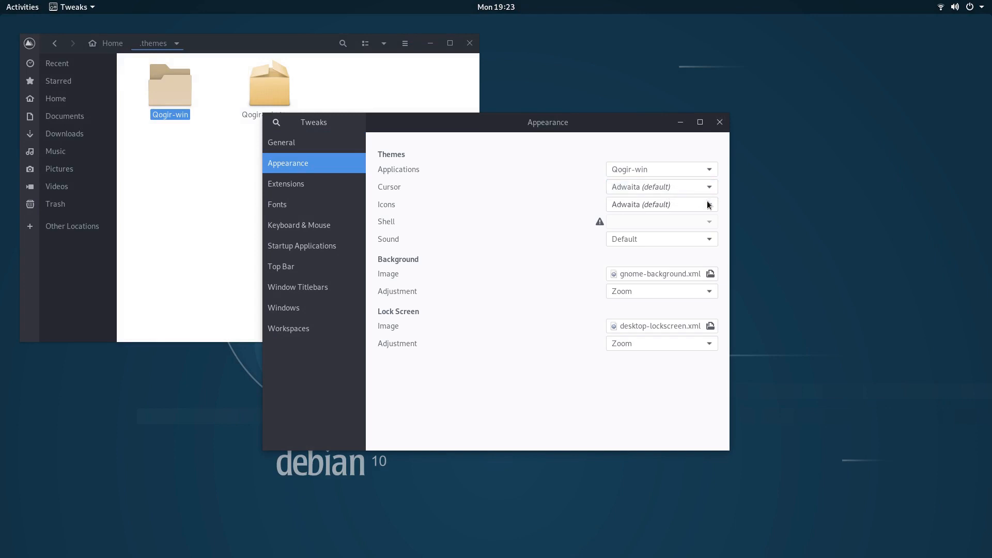
pyautogui.click(708, 204)
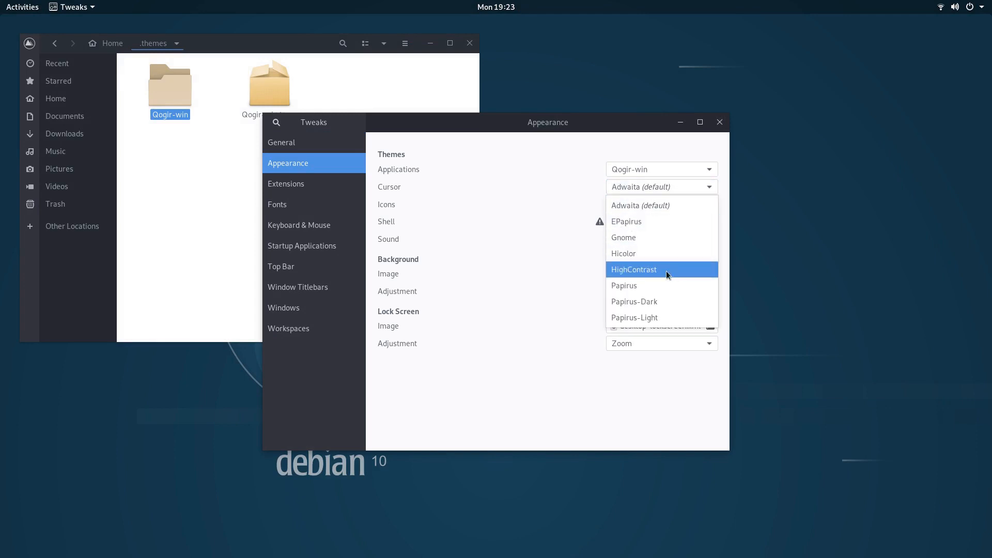
pyautogui.click(629, 285)
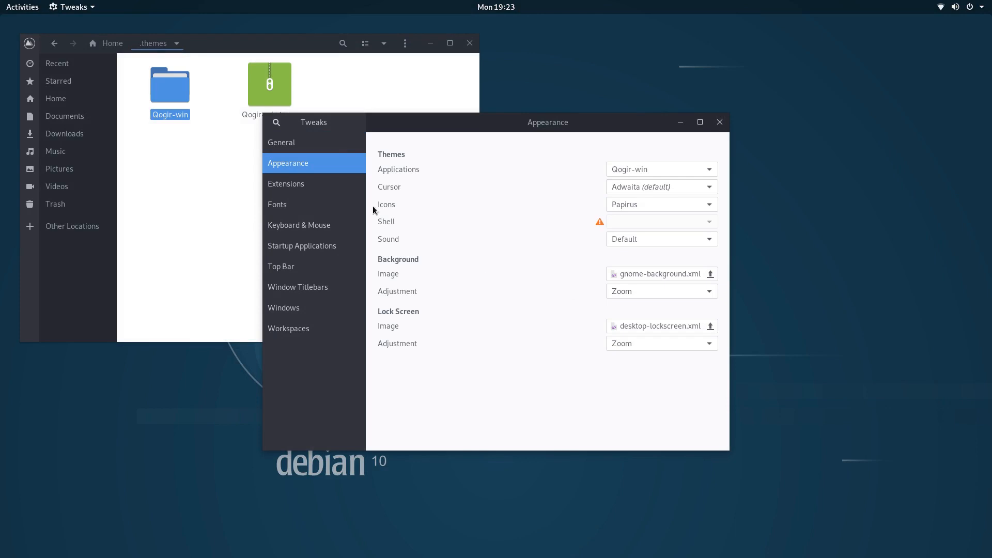
# Look at the dock icons in the Activities overview, return to the desktop and close Tweaks.
pyautogui.click(21, 10)
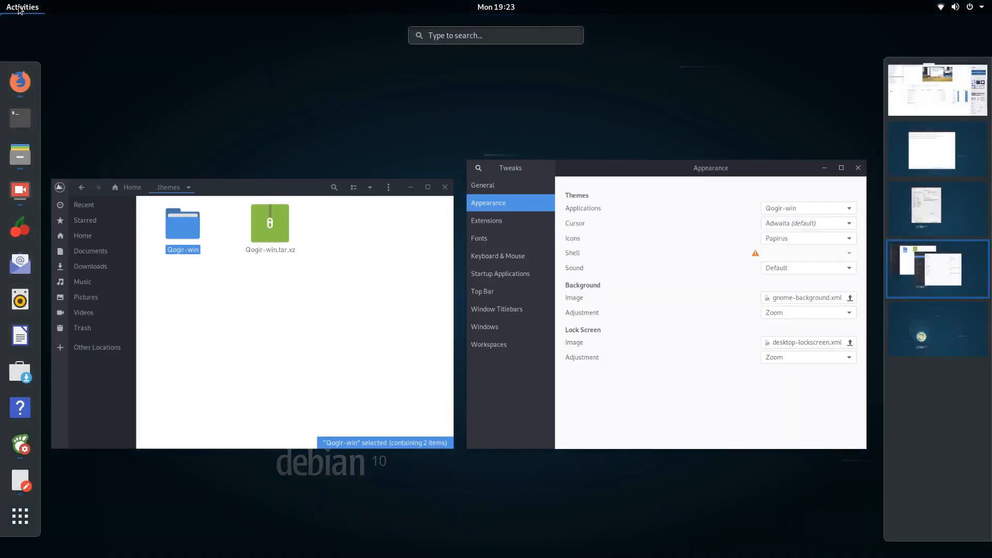
pyautogui.click(19, 8)
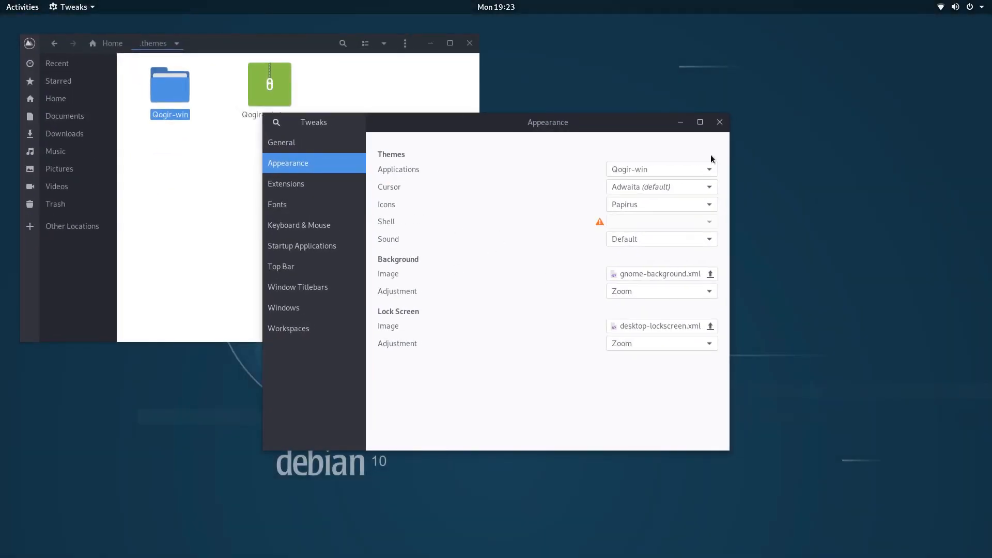
pyautogui.click(714, 125)
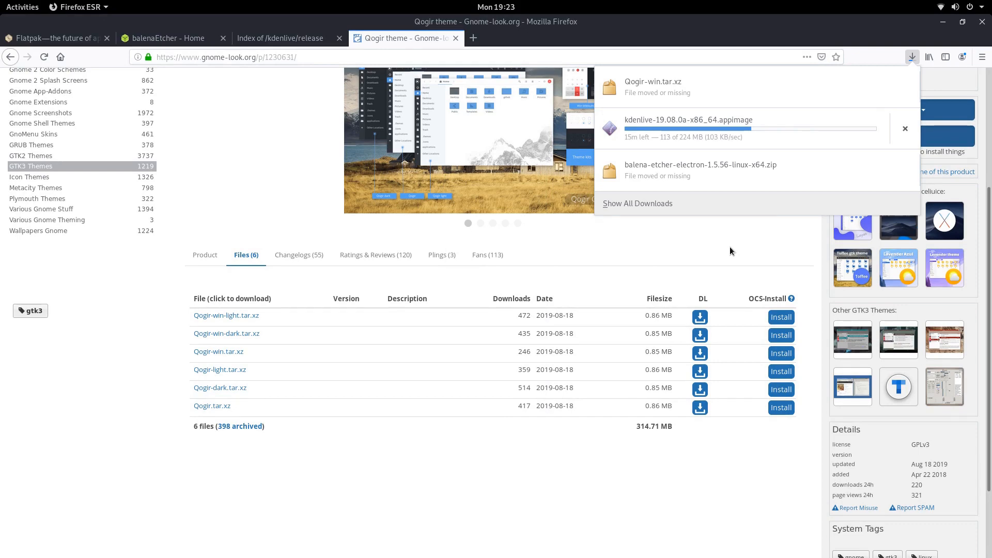
# Open the Software application and search it for "gimp".
pyautogui.press('super')
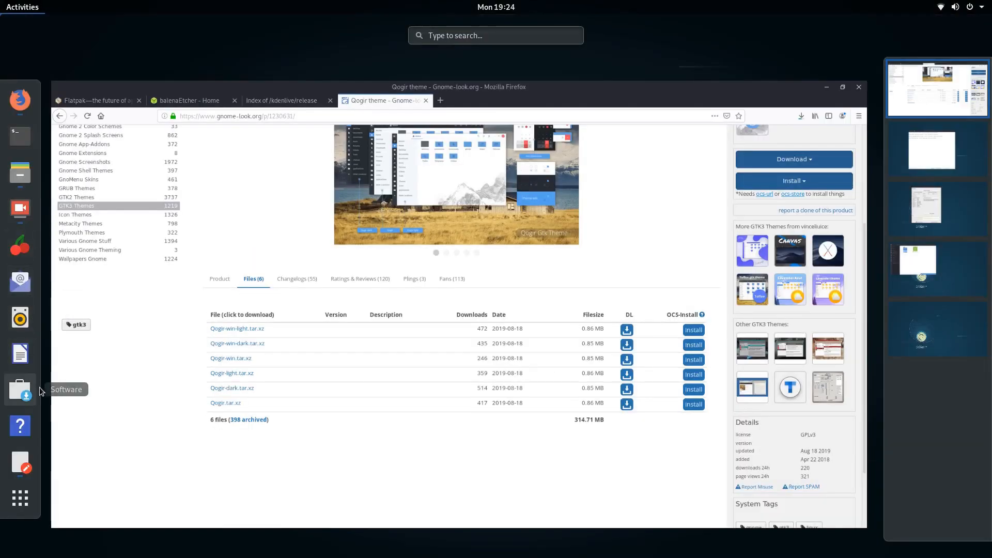
pyautogui.click(21, 395)
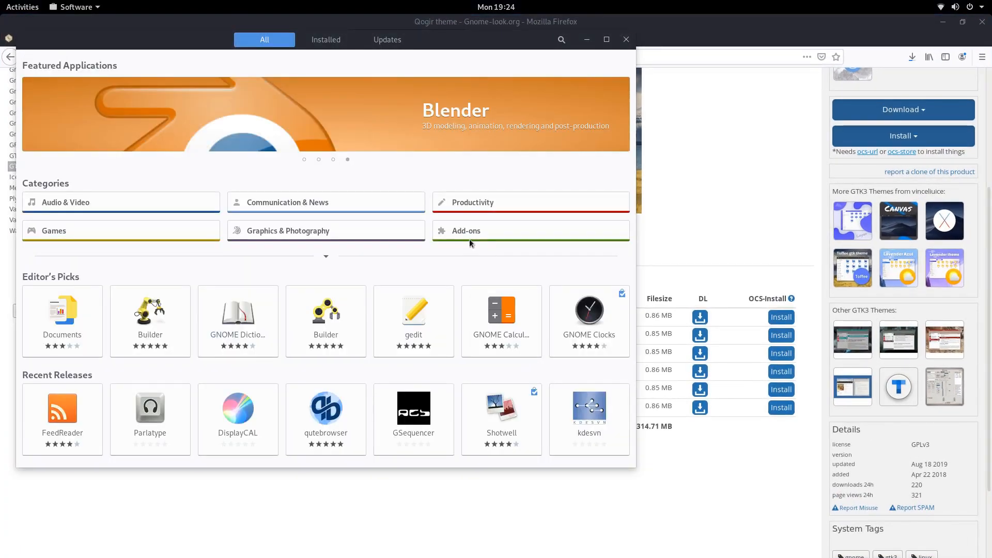
pyautogui.click(558, 45)
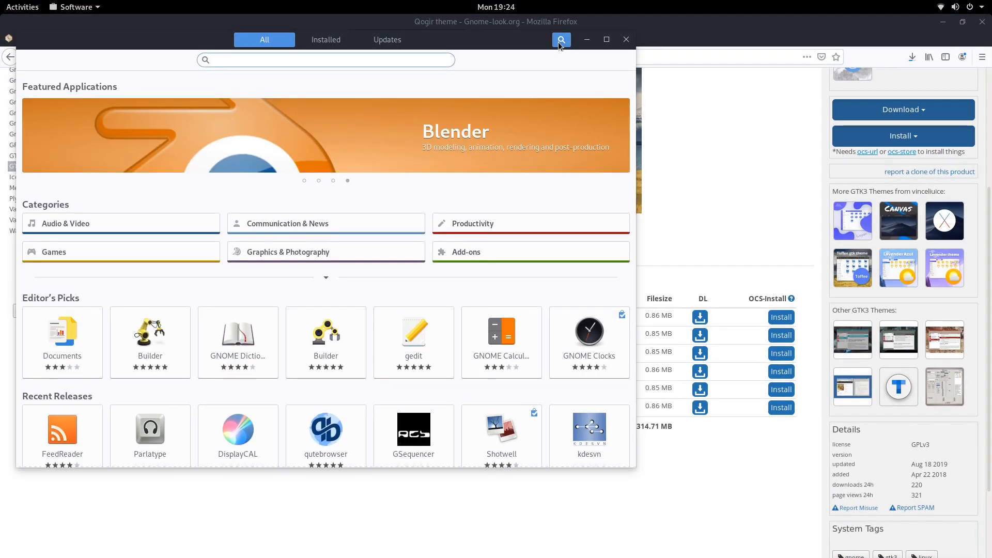
pyautogui.write('gimp')
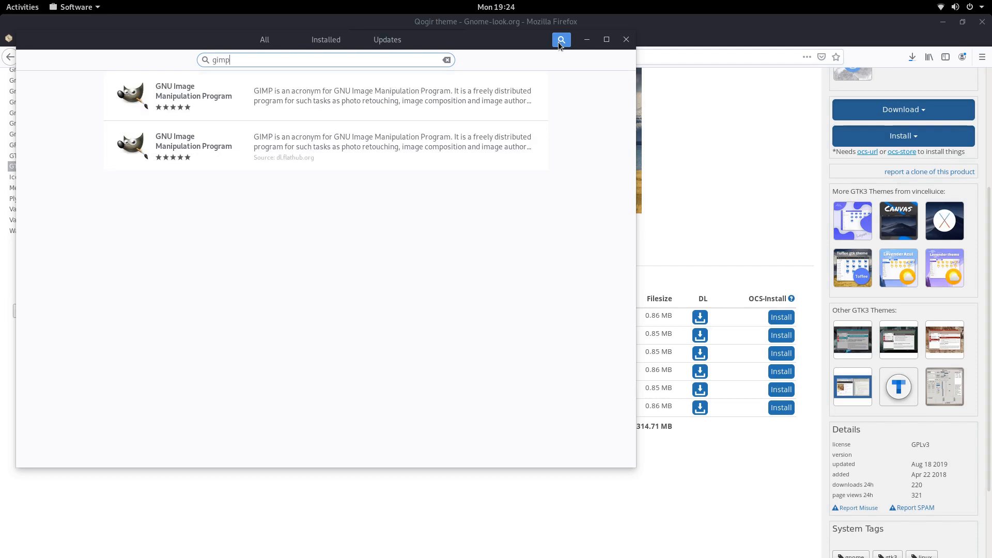
# Compare the Debian and Flathub listings of GNU Image Manipulation Program, and examine the Debian package's version, source and reviews.
pyautogui.click(288, 94)
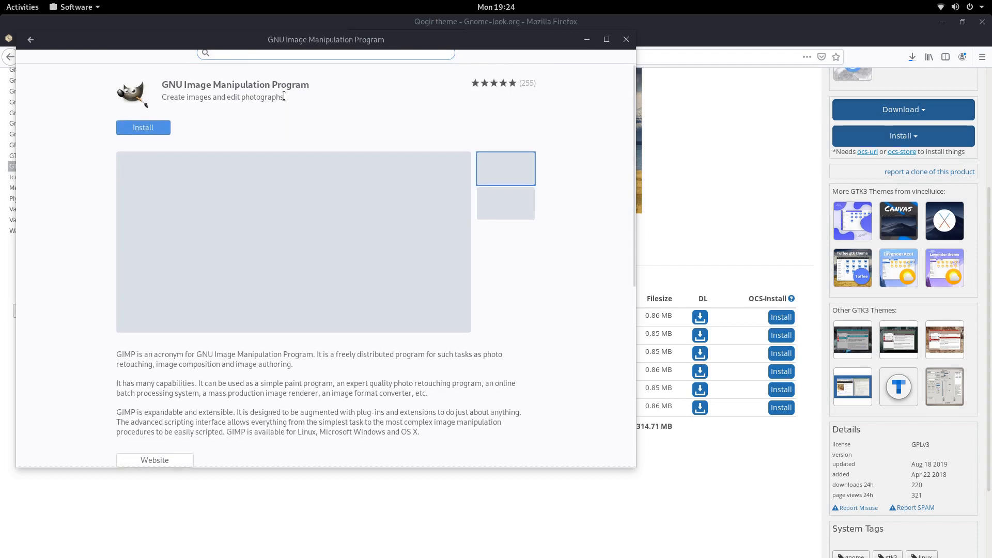
pyautogui.scroll(-5, 278, 216)
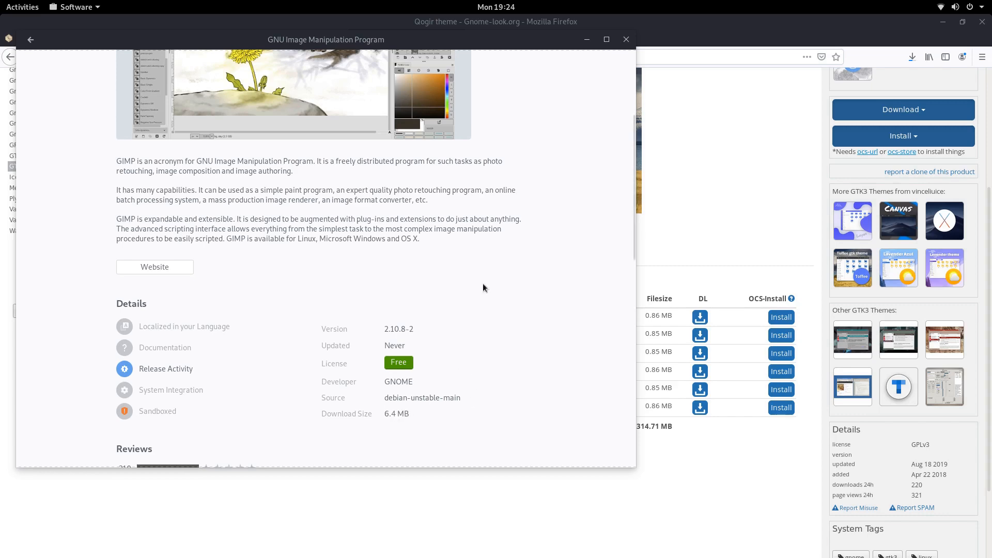
pyautogui.scroll(5, 533, 250)
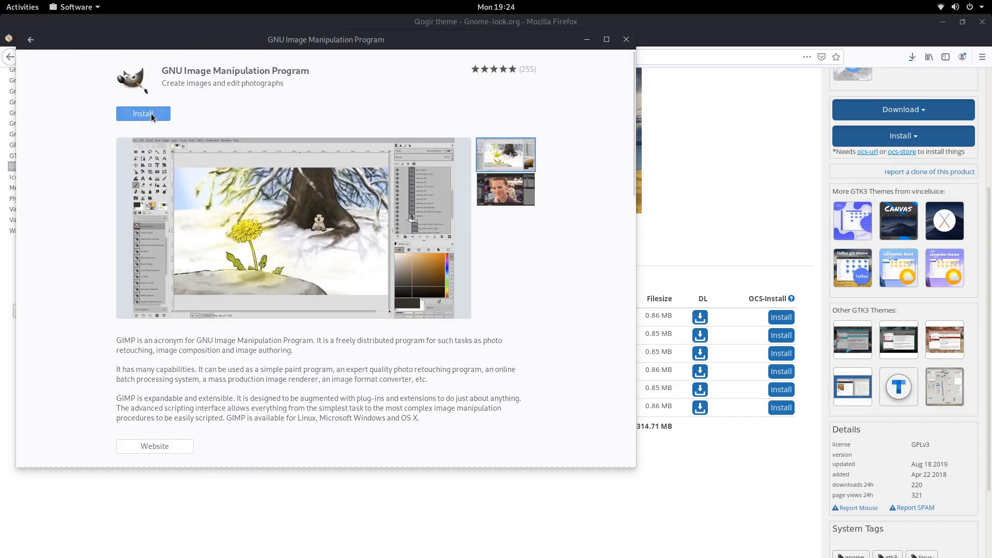
pyautogui.click(30, 42)
pyautogui.click(310, 149)
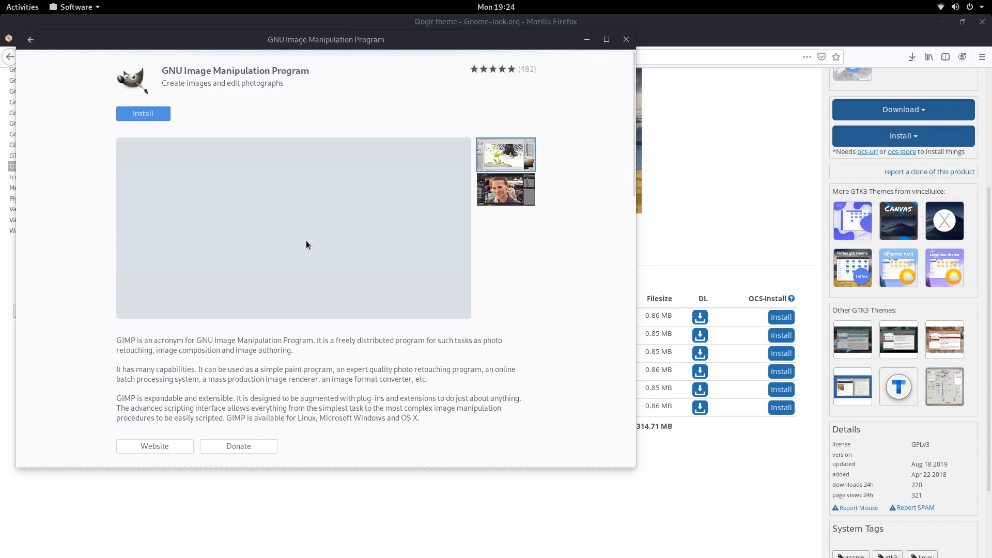
pyautogui.hotkey('alt', 'Left')
pyautogui.click(228, 88)
pyautogui.scroll(-5, 408, 241)
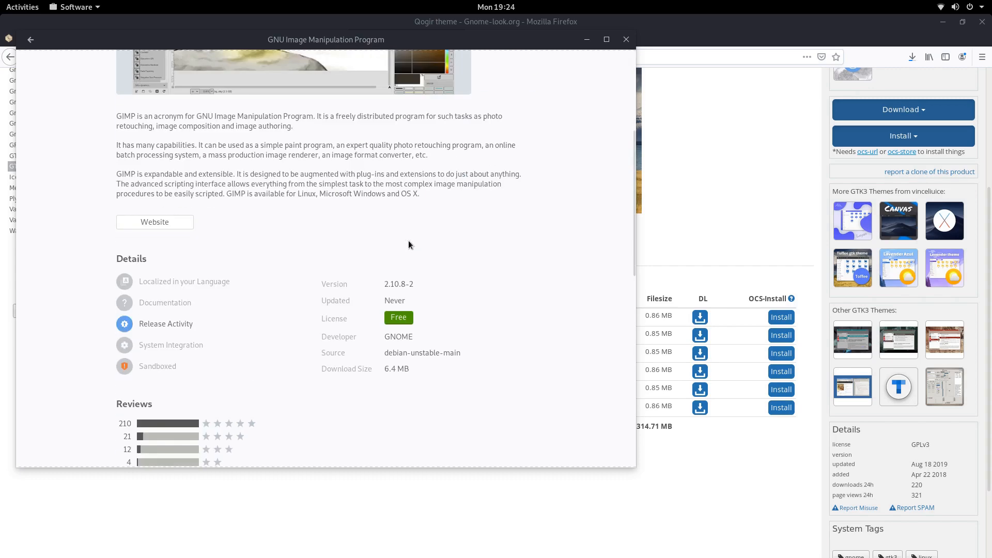
pyautogui.scroll(-5, 408, 243)
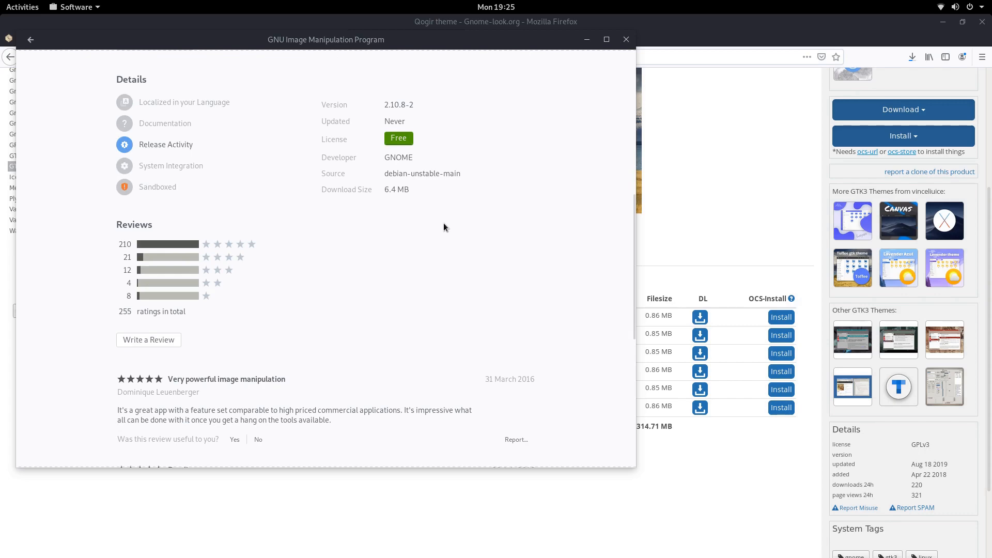
pyautogui.scroll(1, 443, 223)
pyautogui.scroll(8, 443, 222)
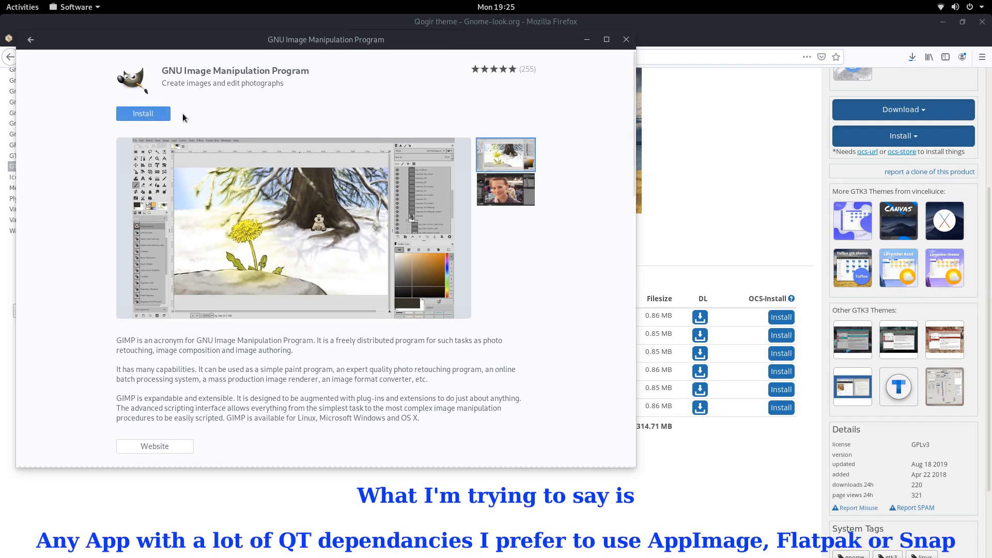
# Install the Debian package of GNU Image Manipulation Program, authenticate with the account password, and close Software.
pyautogui.click(138, 115)
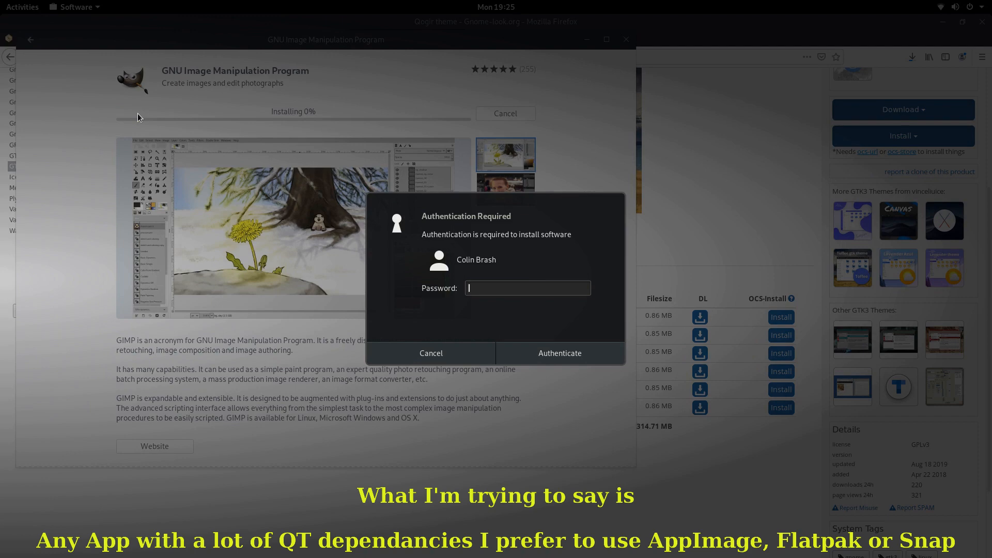
pyautogui.write('********')
pyautogui.press('Return')
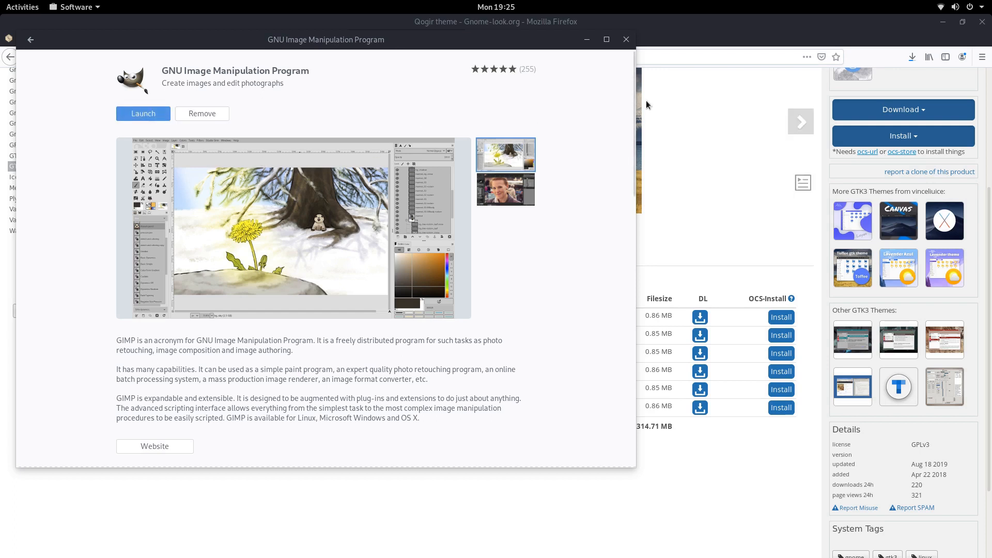
pyautogui.click(626, 40)
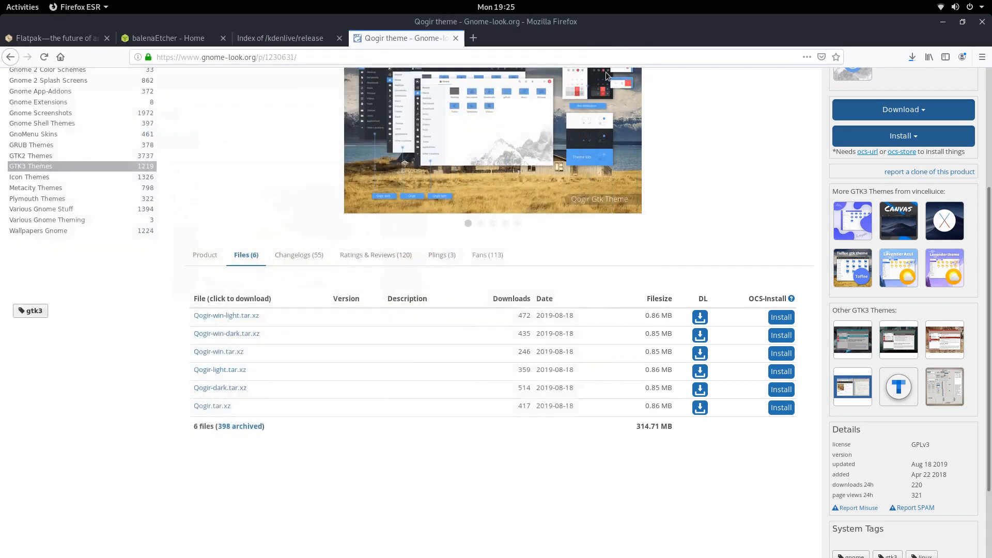
# Search the Activities overview for "gim" to find the GIMP launcher, and clear the search.
pyautogui.press('super')
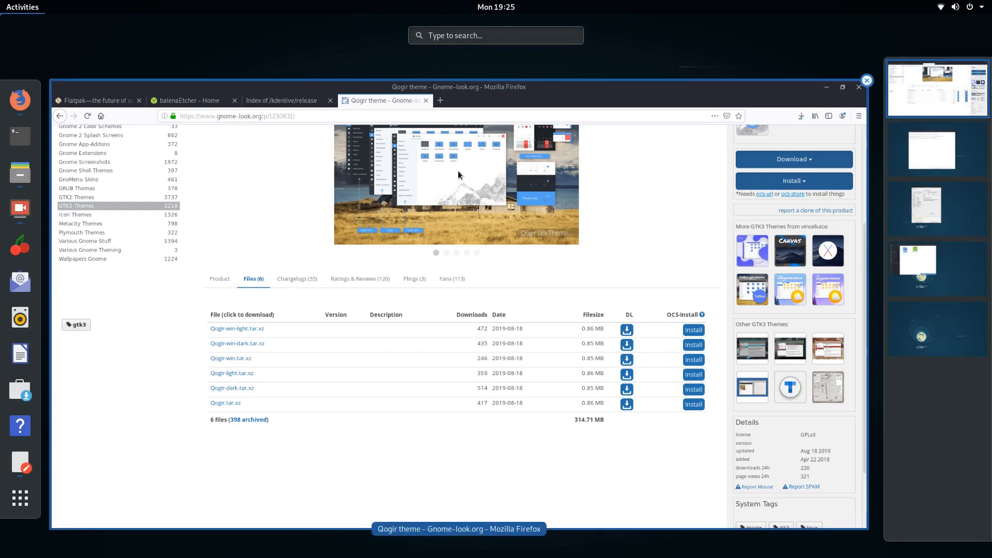
pyautogui.write('gim')
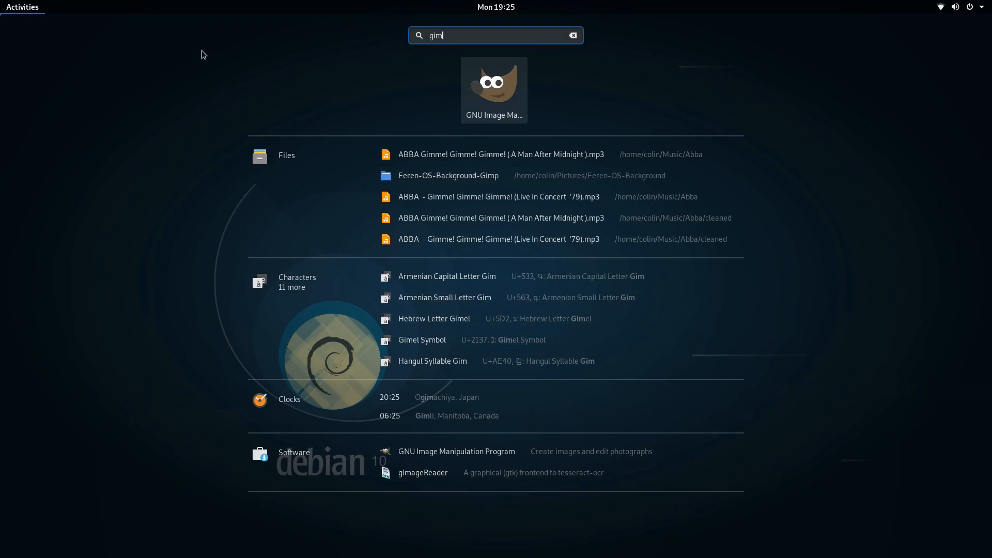
pyautogui.press('Escape')
# Reopen Software, search for "blender", and examine the details of the Flathub version of Blender.
pyautogui.click(280, 198)
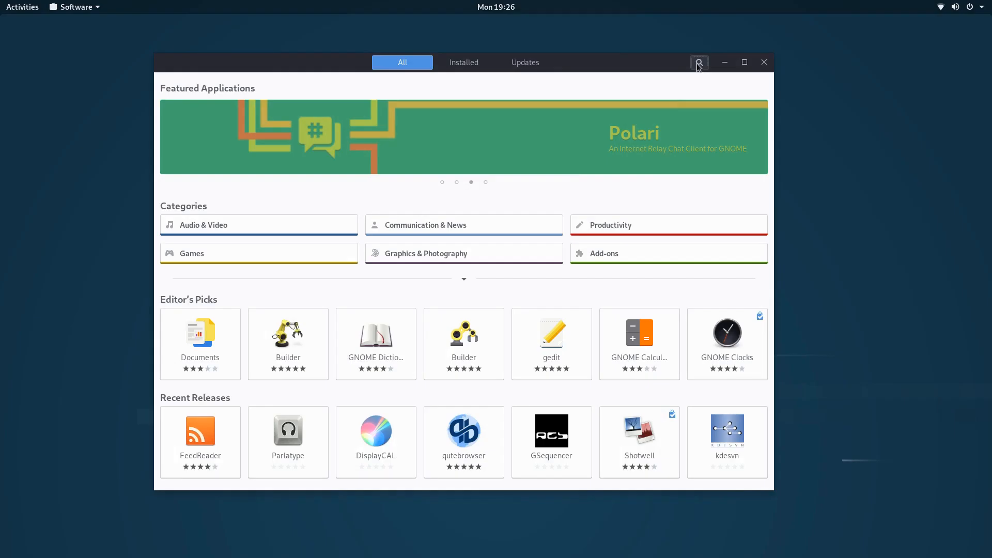
pyautogui.click(698, 63)
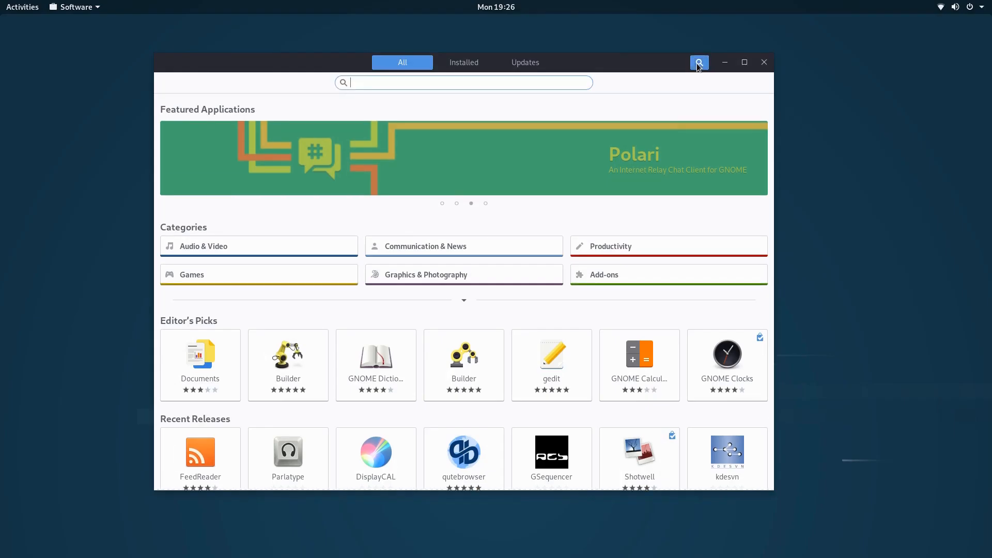
pyautogui.write('blen')
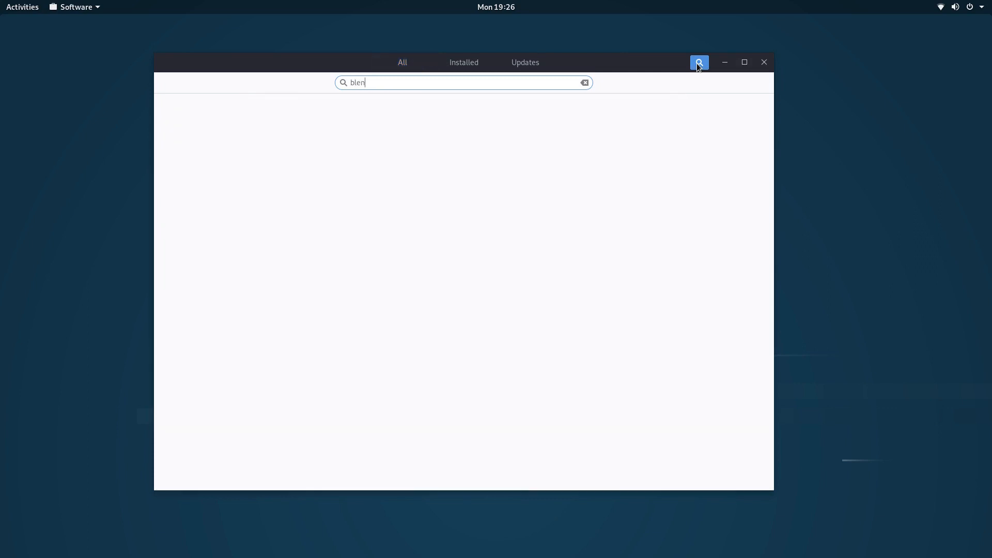
pyautogui.write('der')
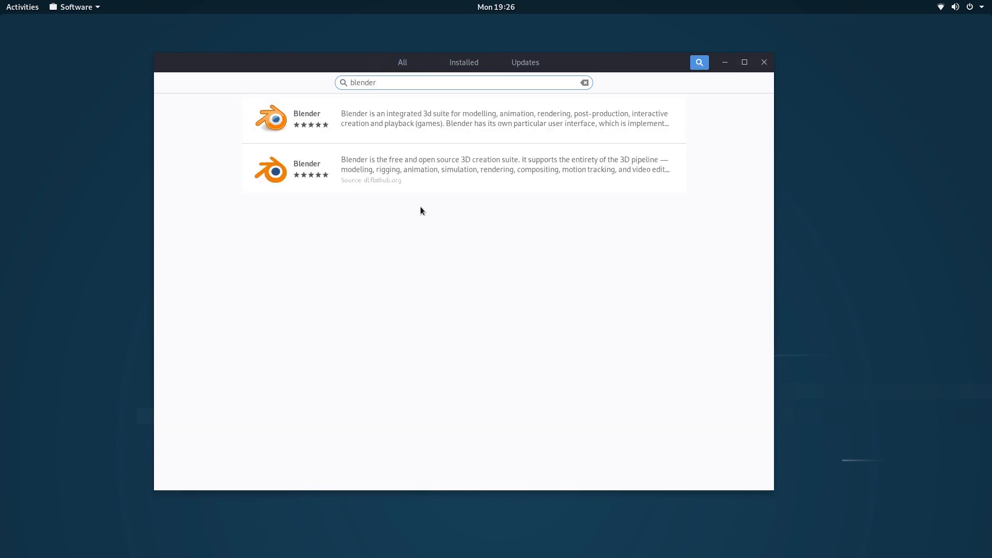
pyautogui.click(373, 170)
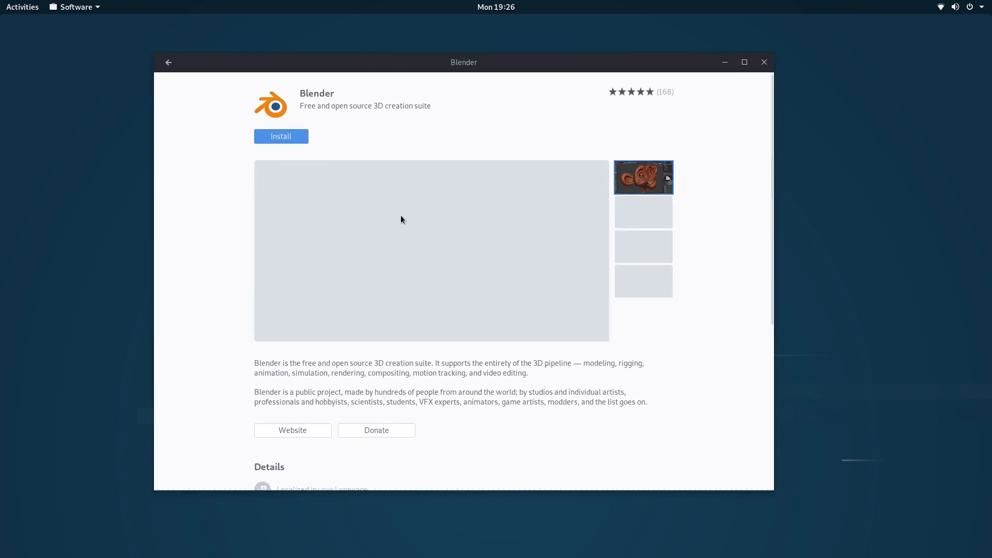
pyautogui.scroll(-3, 401, 219)
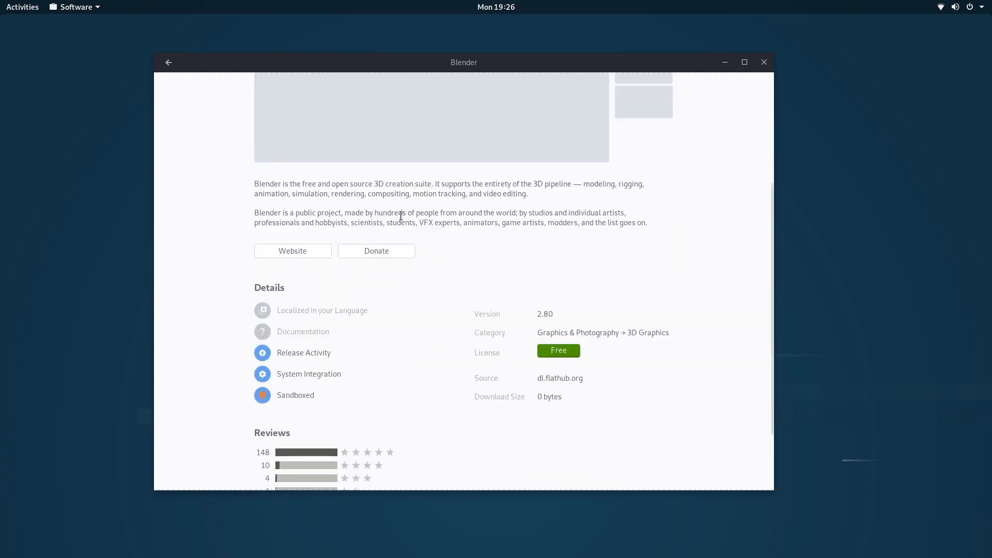
# Compare the Debian and Flathub listings of Blender, examining each one's version, source and download size.
pyautogui.scroll(-3, 401, 220)
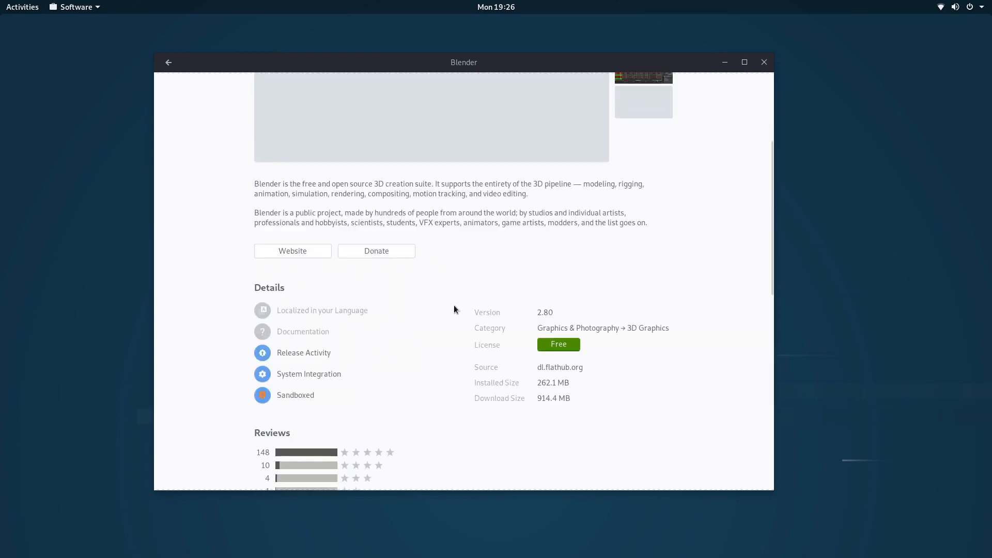
pyautogui.scroll(6, 541, 298)
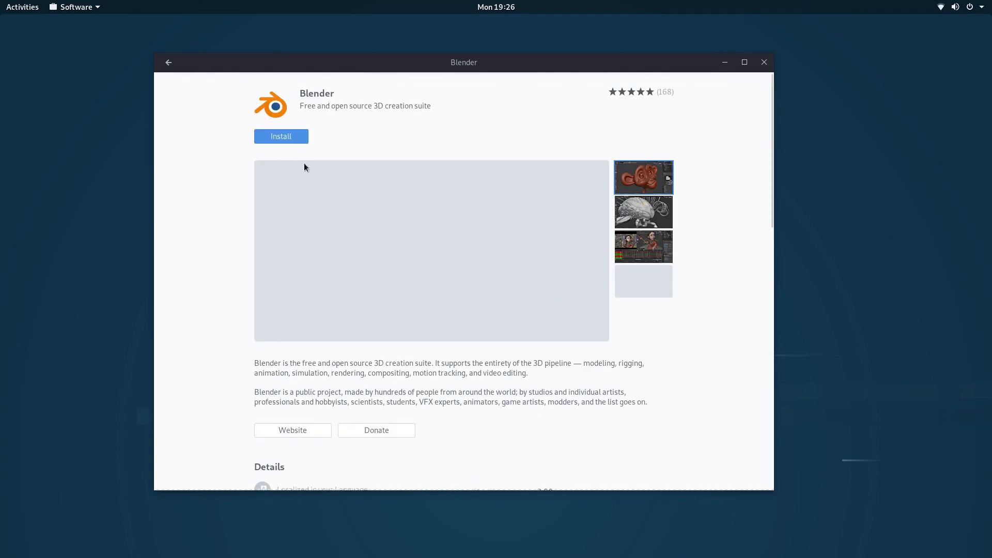
pyautogui.click(170, 71)
pyautogui.click(345, 117)
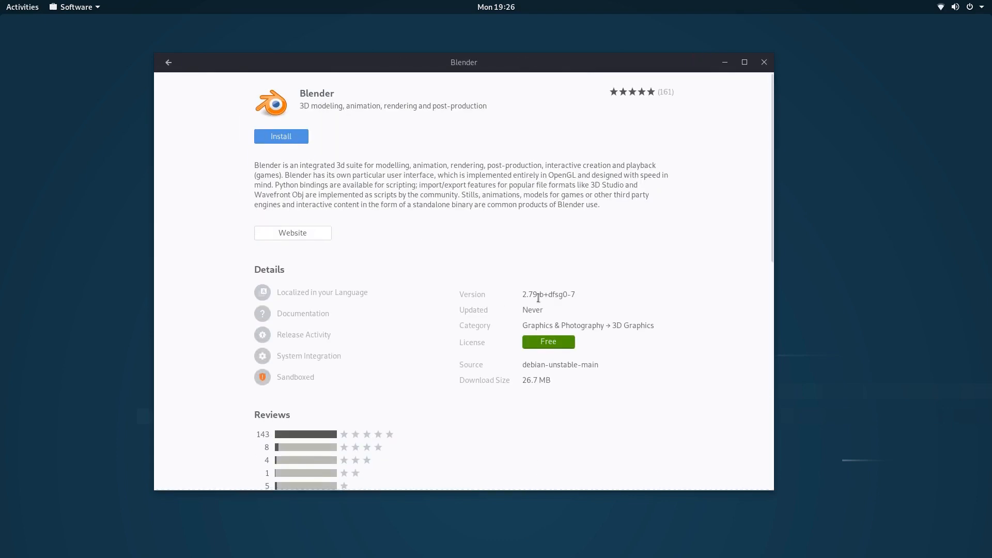
pyautogui.click(170, 64)
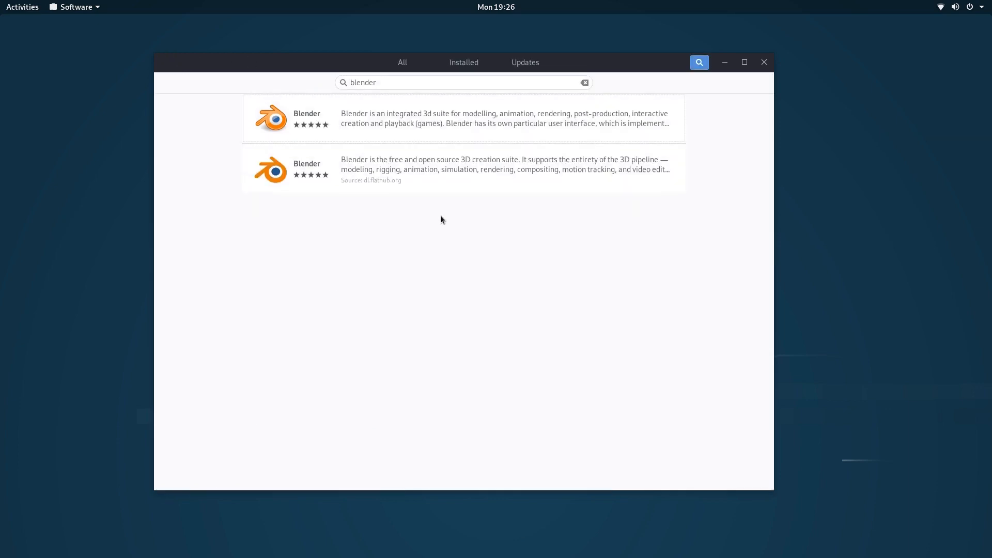
pyautogui.click(383, 173)
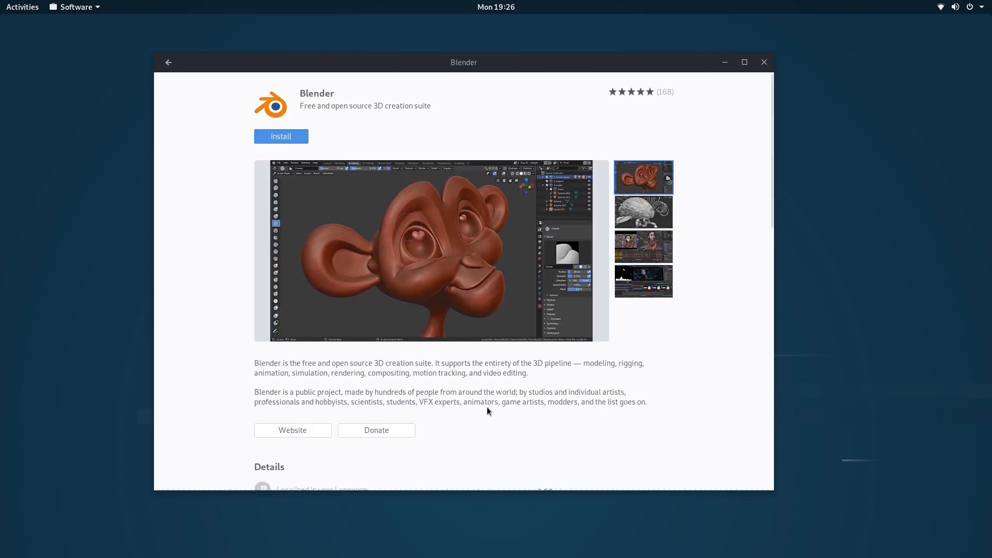
pyautogui.scroll(-5, 485, 411)
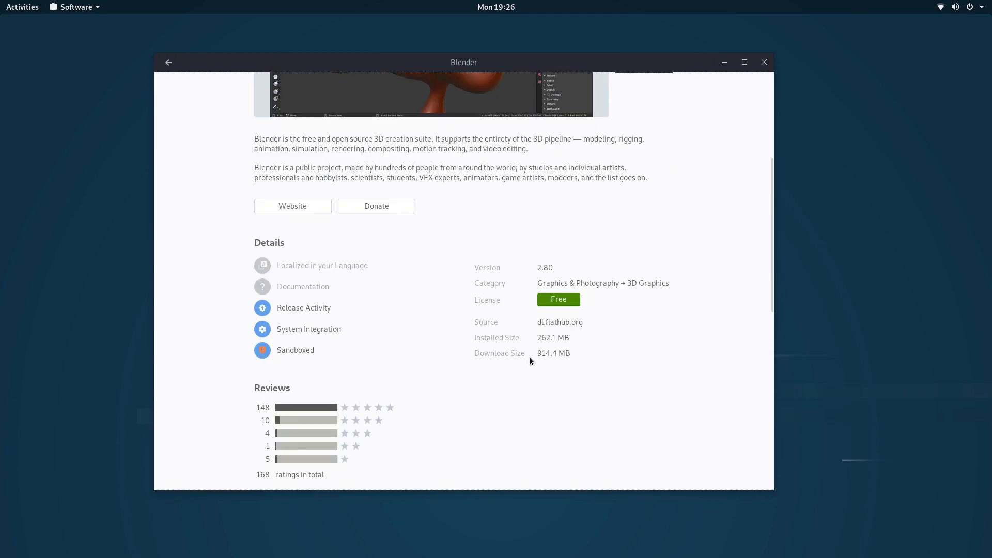
pyautogui.scroll(-3, 447, 332)
pyautogui.scroll(8, 448, 331)
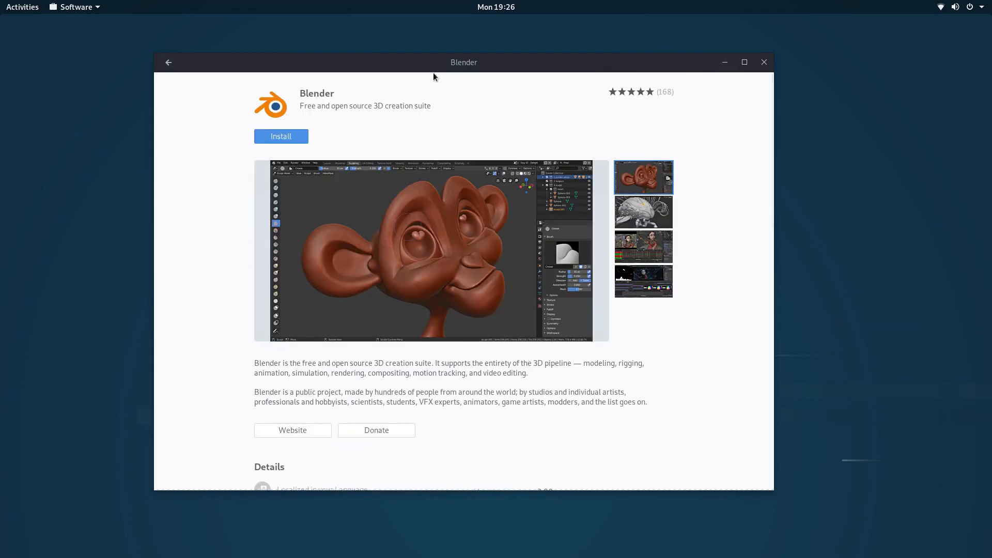
# Check the download progress in Firefox, then switch to Files and browse to the Kdenlive folder inside Downloads/Apps to view its AppImages.
pyautogui.hotkey('ctrl', 'alt', 'Up')
pyautogui.click(913, 57)
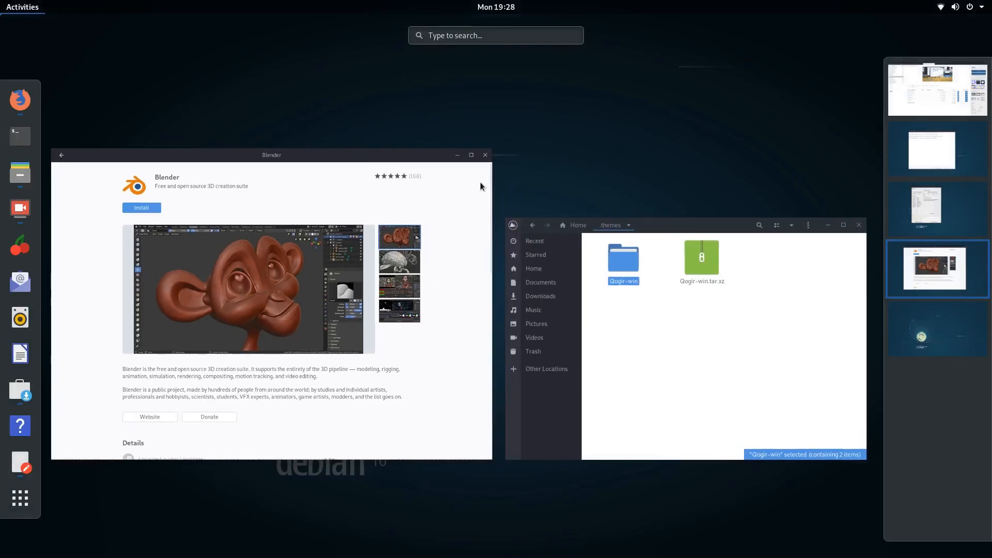
pyautogui.click(674, 296)
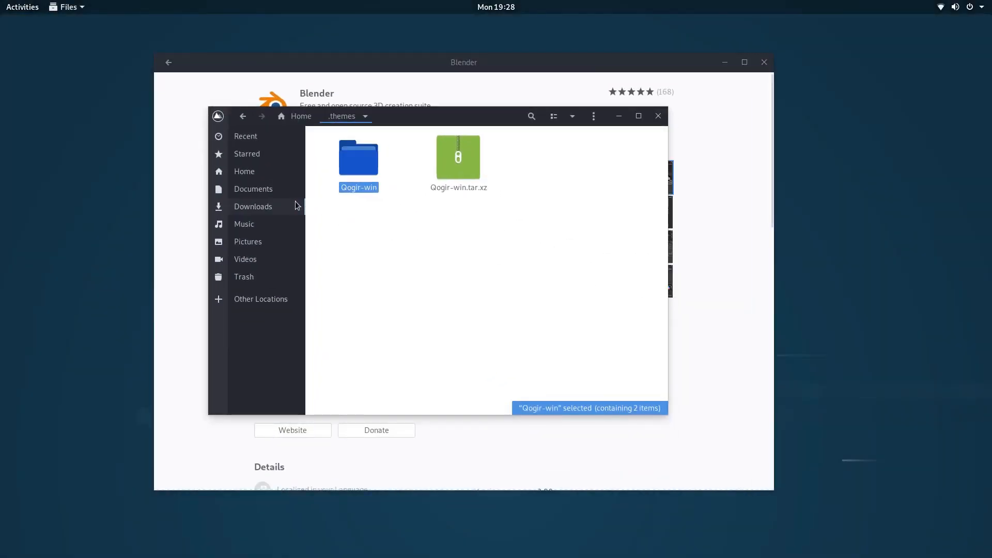
pyautogui.click(258, 206)
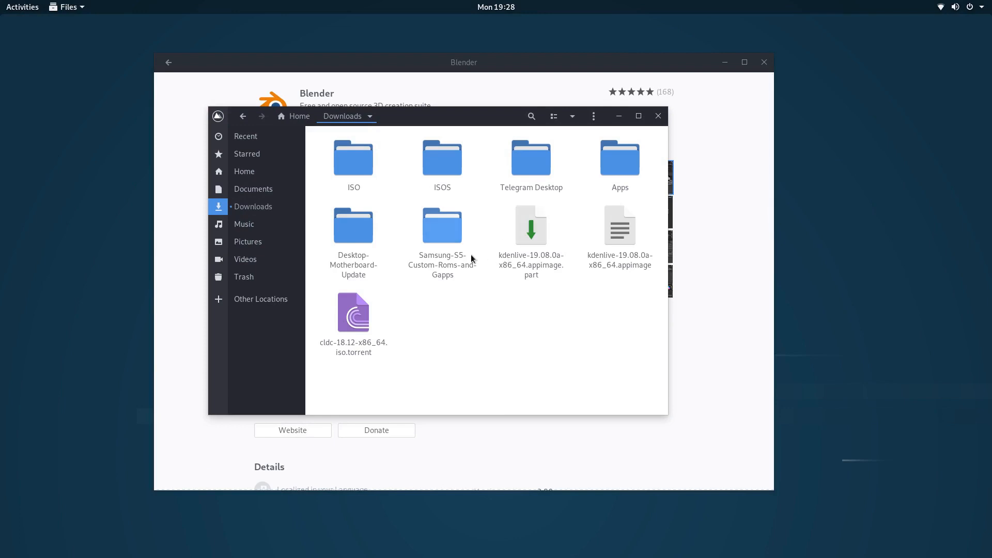
pyautogui.doubleClick(620, 161)
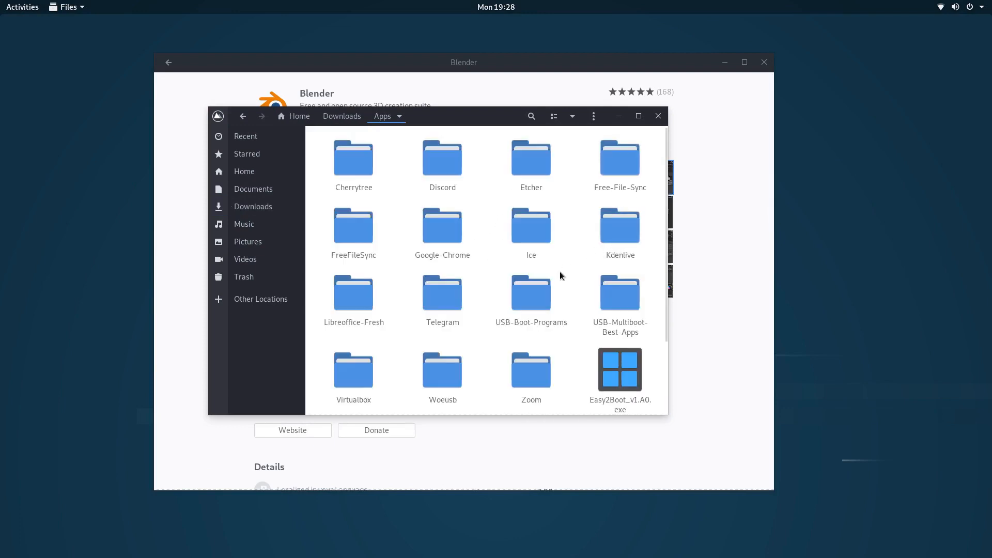
pyautogui.click(625, 226)
pyautogui.doubleClick(626, 226)
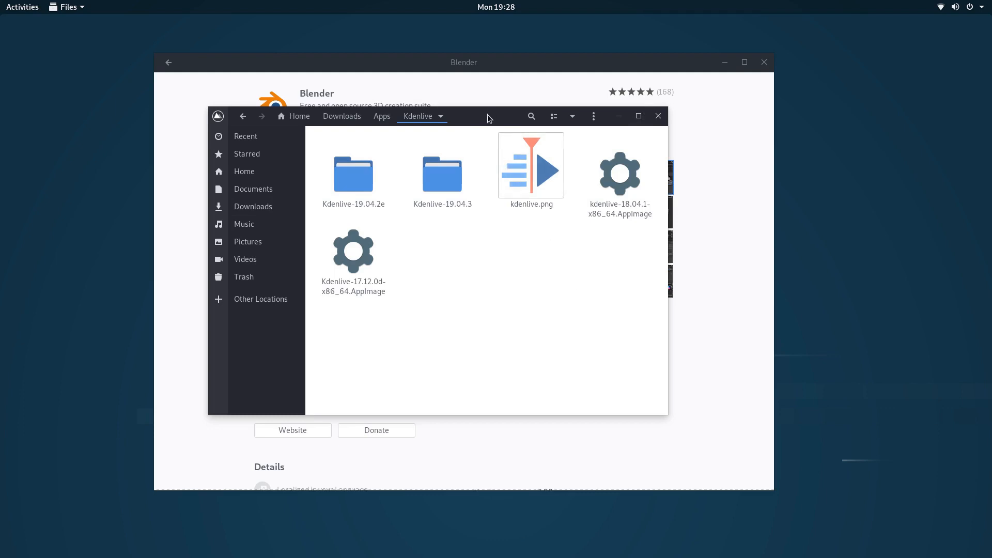
pyautogui.moveTo(488, 122); pyautogui.dragTo(579, 287)
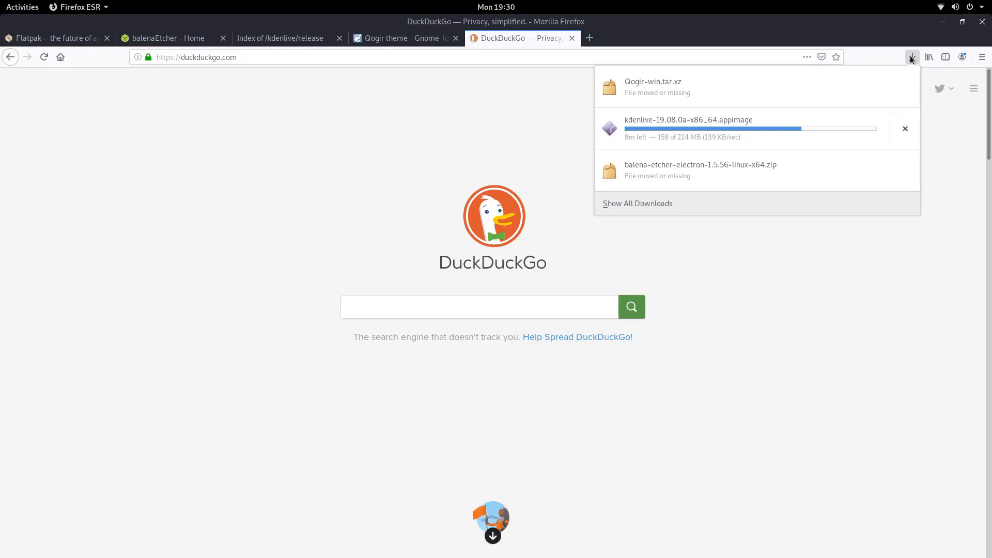
# Search the Activities overview for "thund" to find the Thunderbird launcher, and clear the search.
pyautogui.press('super')
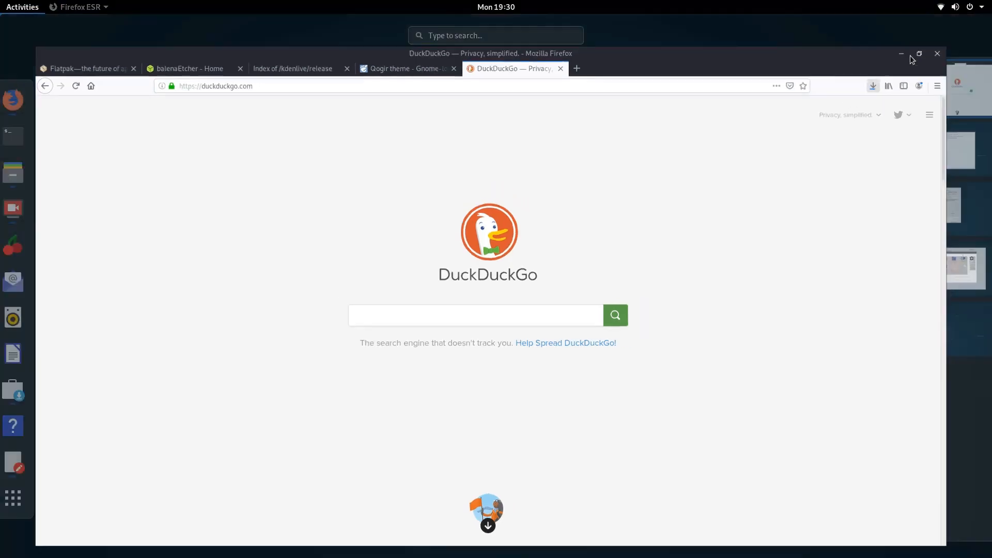
pyautogui.write('thund')
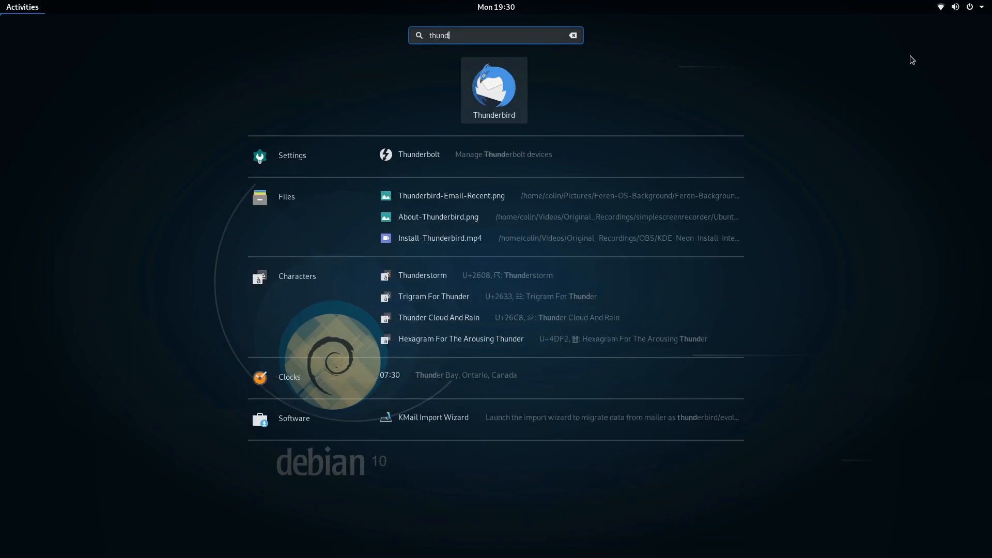
pyautogui.press('BackSpace')
pyautogui.press('BackSpace')
pyautogui.press('BackSpace')
pyautogui.press('BackSpace')
pyautogui.press('BackSpace')
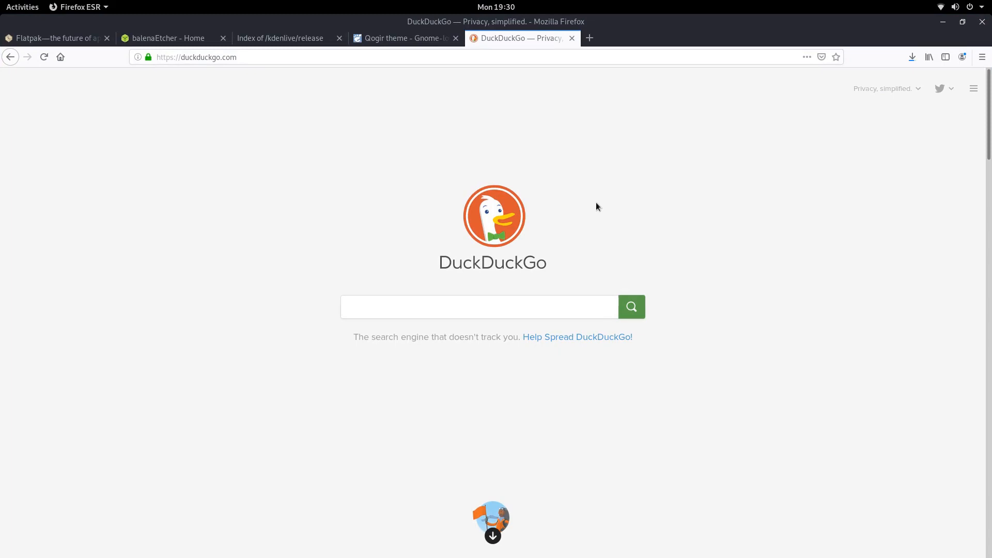
pyautogui.press('super')
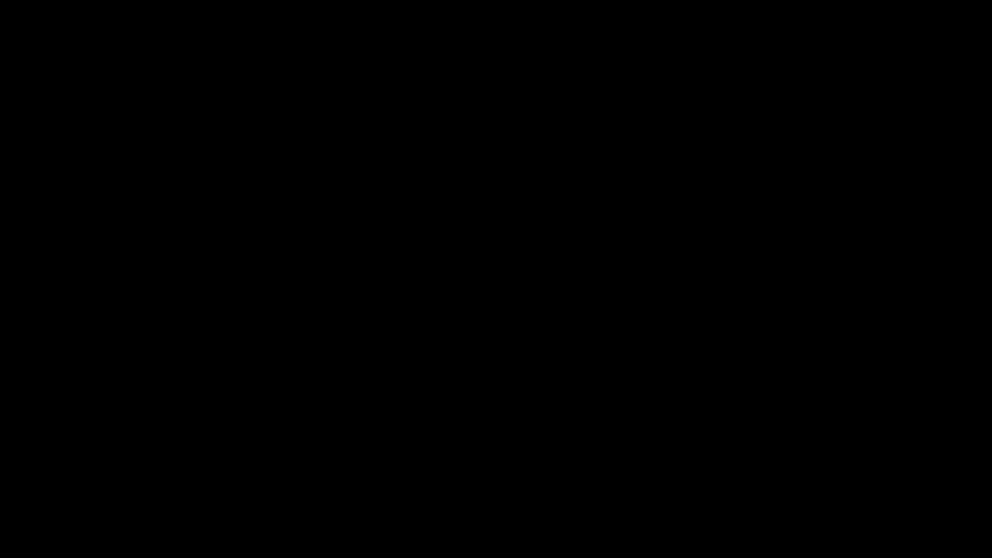
pyautogui.write('image')
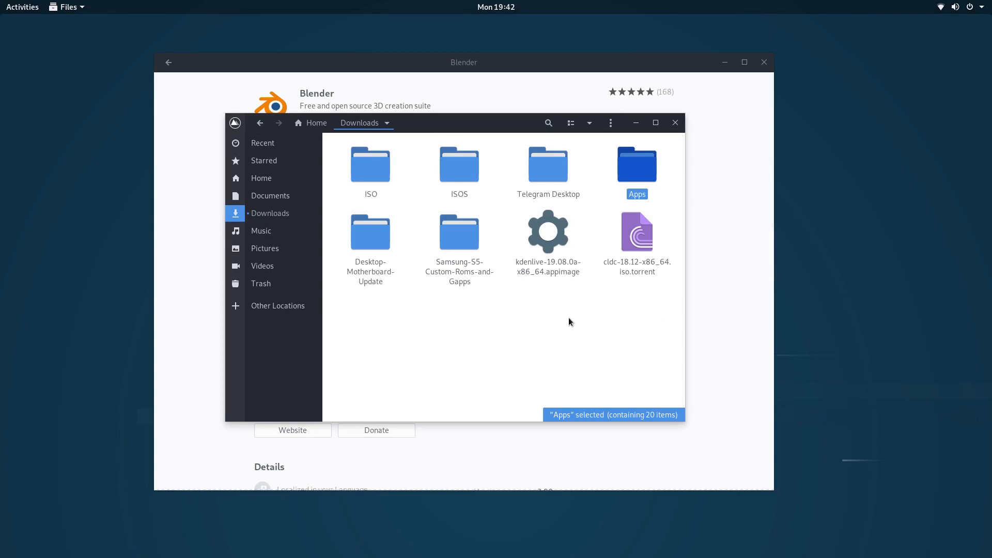
# Move kdenlive-19.08.0a-x86_64.appimage from Downloads into the Downloads/Apps/Kdenlive folder.
pyautogui.rightClick(552, 232)
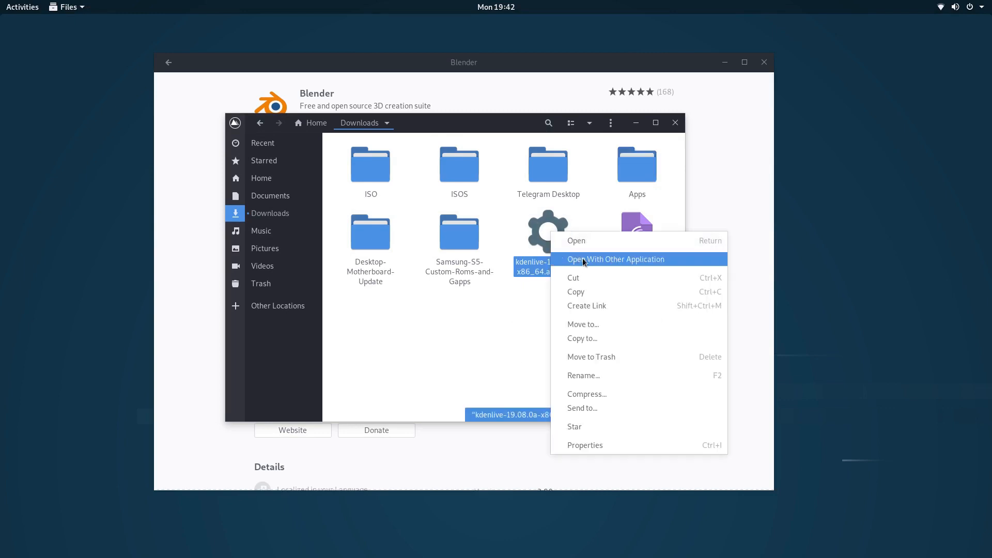
pyautogui.click(587, 277)
pyautogui.doubleClick(638, 173)
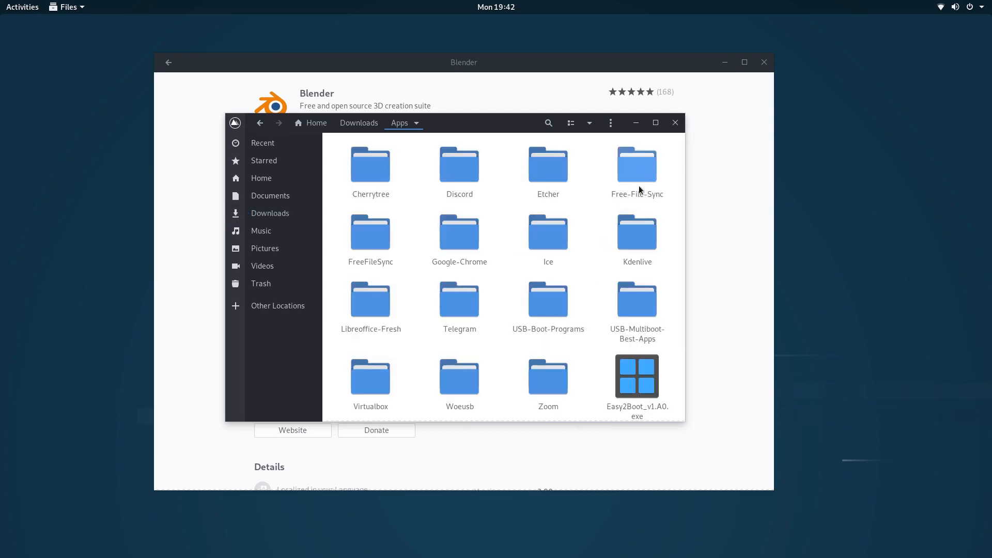
pyautogui.doubleClick(628, 243)
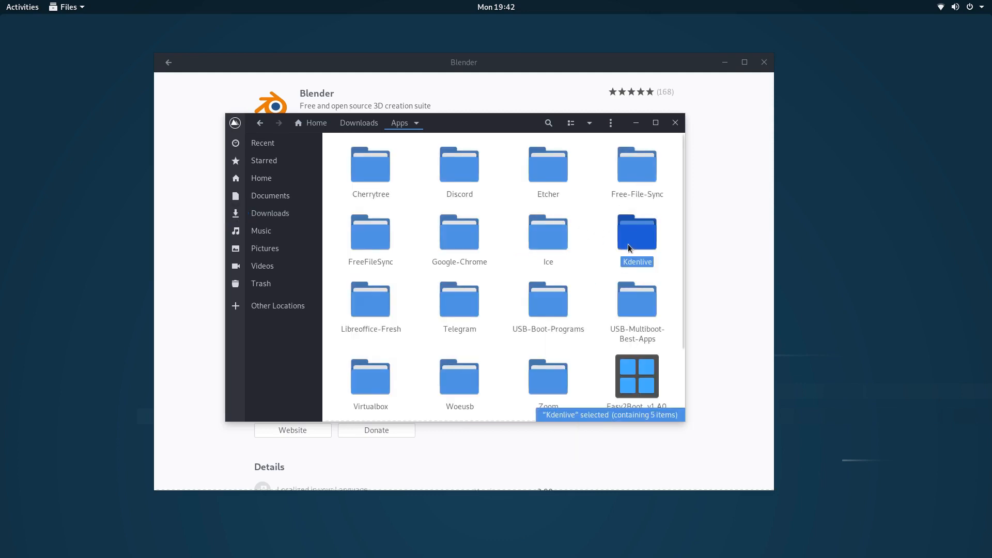
pyautogui.rightClick(485, 249)
pyautogui.click(518, 293)
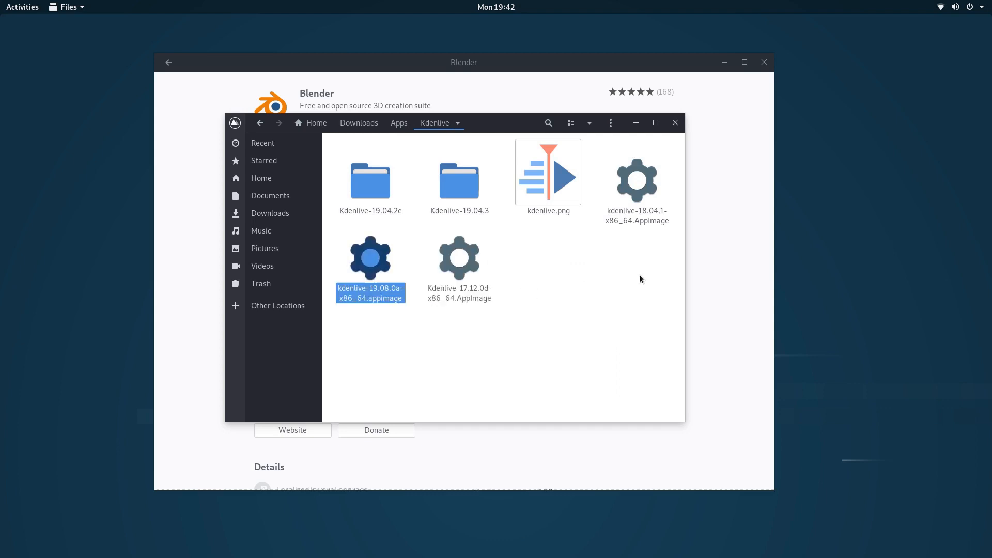
# Allow kdenlive-19.08.0a-x86_64.appimage to be executed as a program in its file permissions.
pyautogui.rightClick(373, 253)
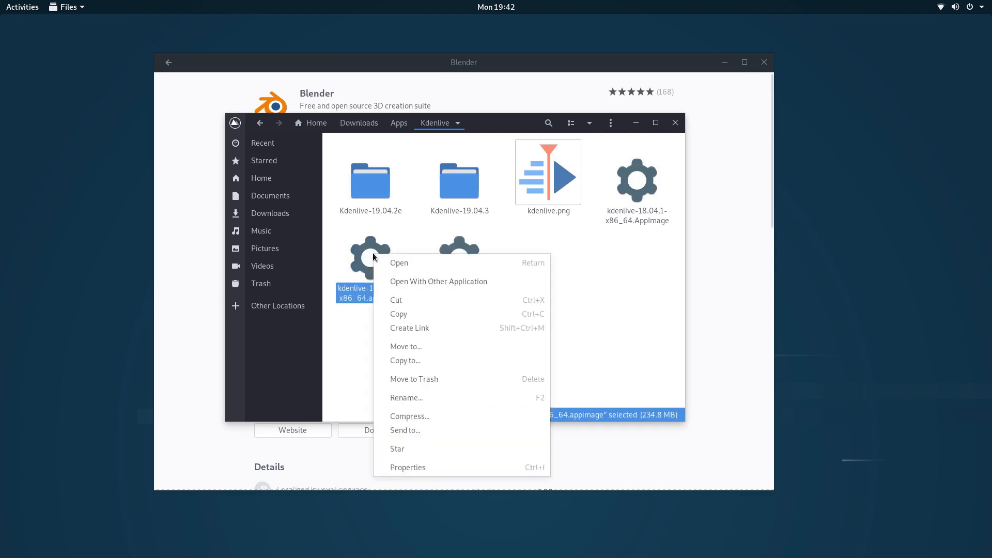
pyautogui.click(411, 465)
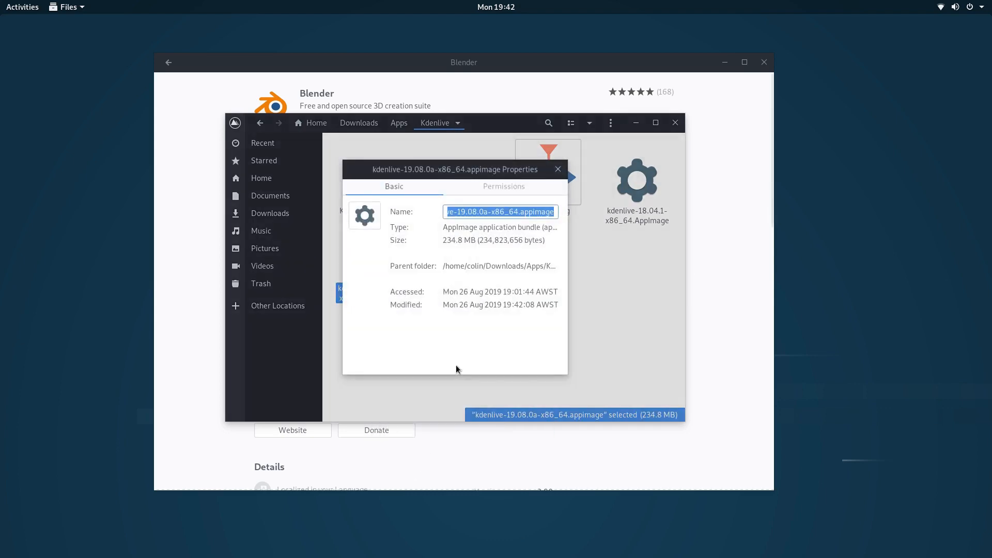
pyautogui.click(501, 188)
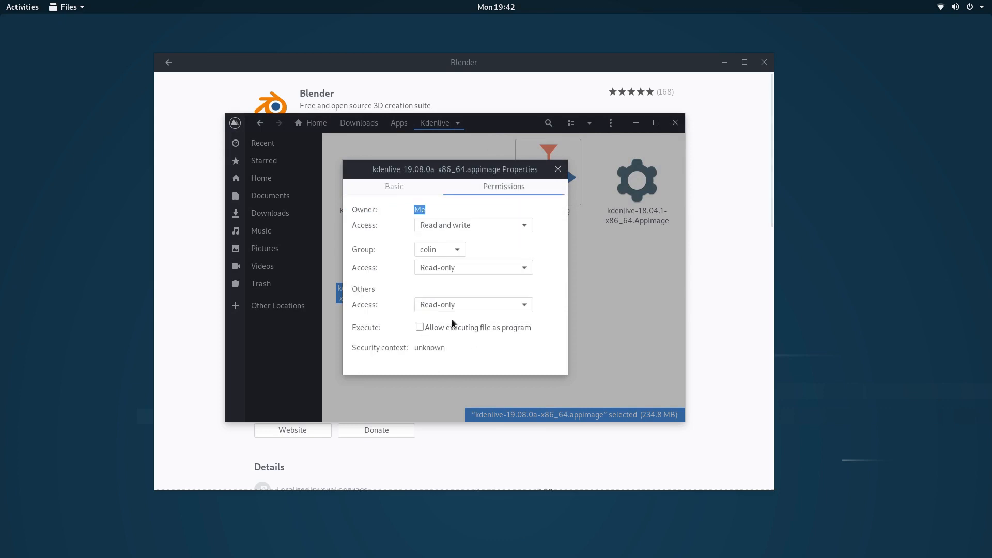
pyautogui.click(419, 327)
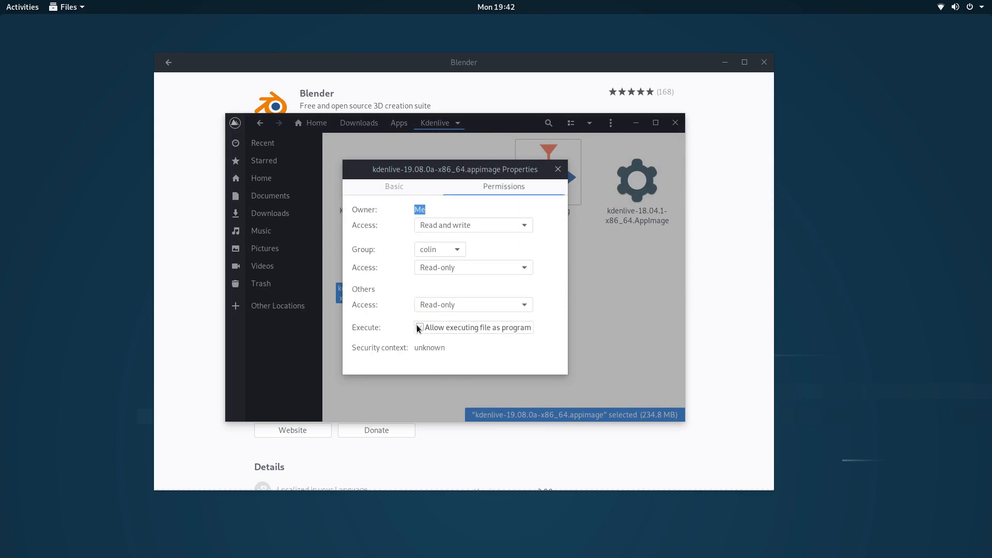
pyautogui.click(558, 169)
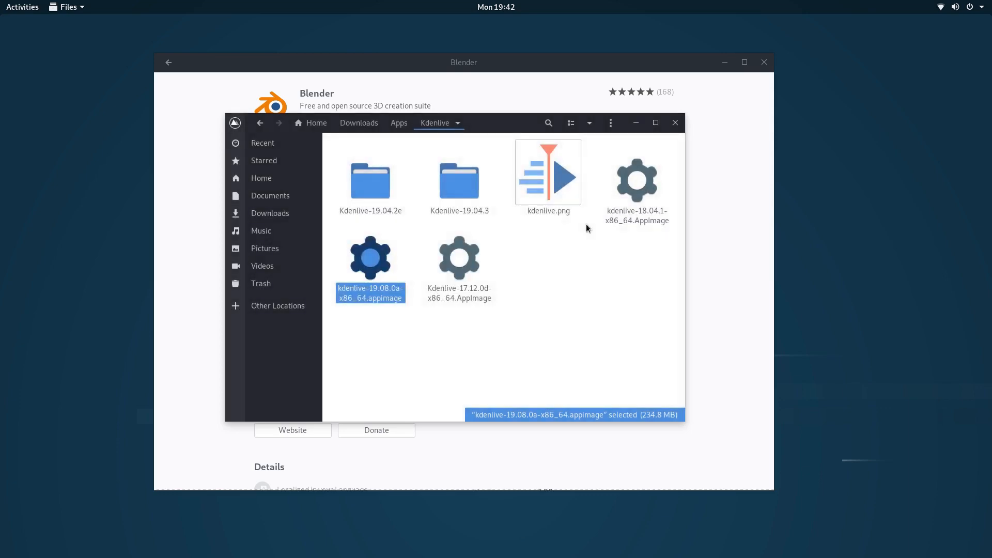
# Switch to the Software window showing Blender and start installing Blender.
pyautogui.click(636, 124)
pyautogui.moveTo(1, 1)
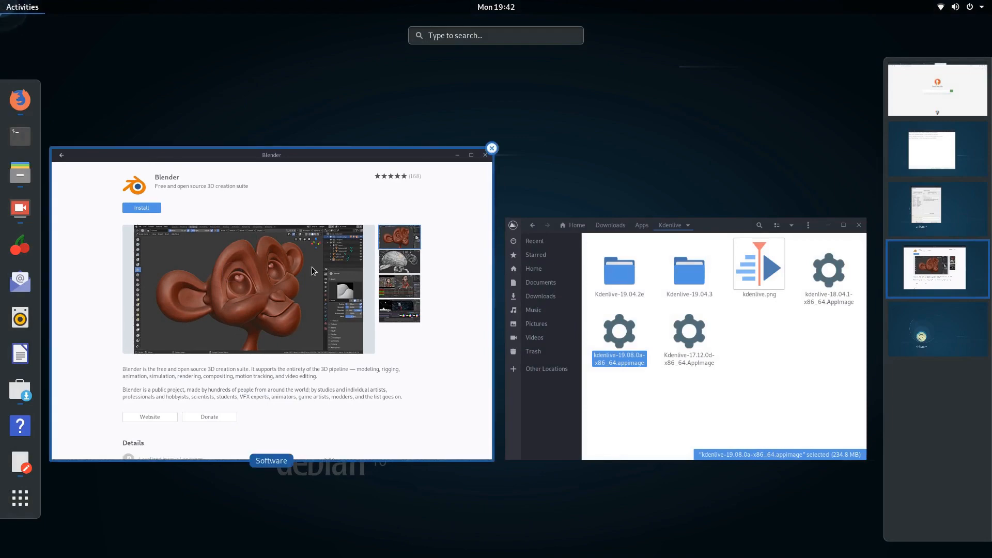
pyautogui.click(354, 269)
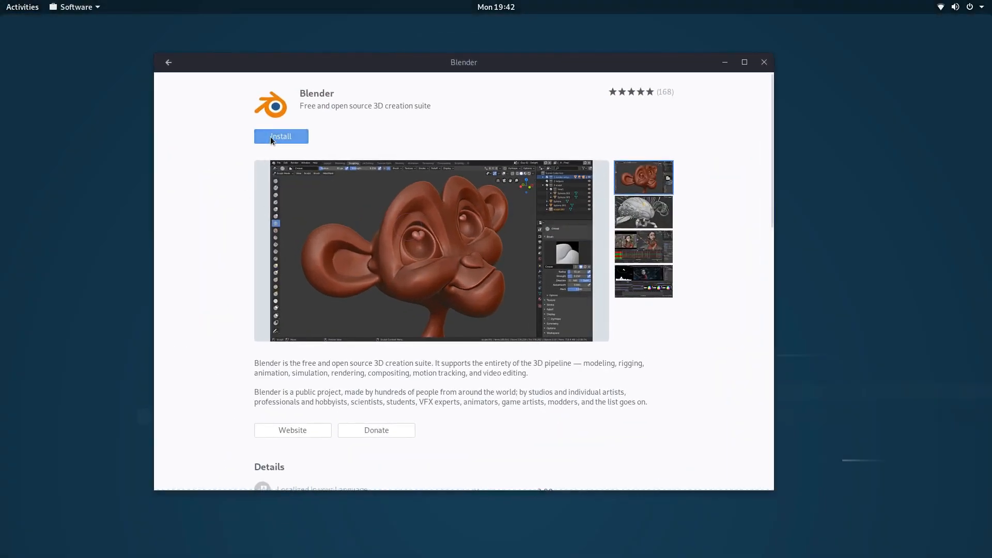
pyautogui.click(271, 138)
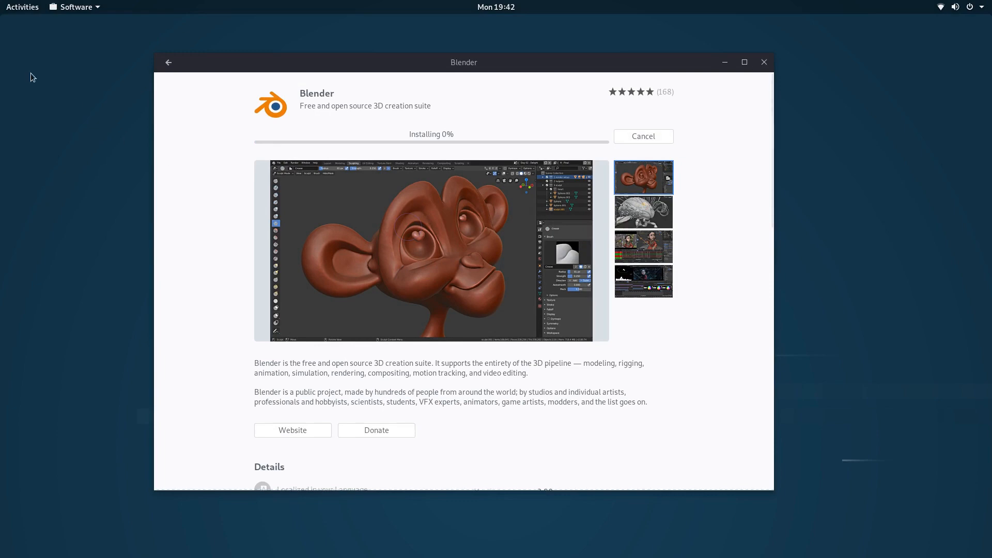
# Return to the Files window, then search the applications for "menu" and launch Menu Editor.
pyautogui.click(21, 7)
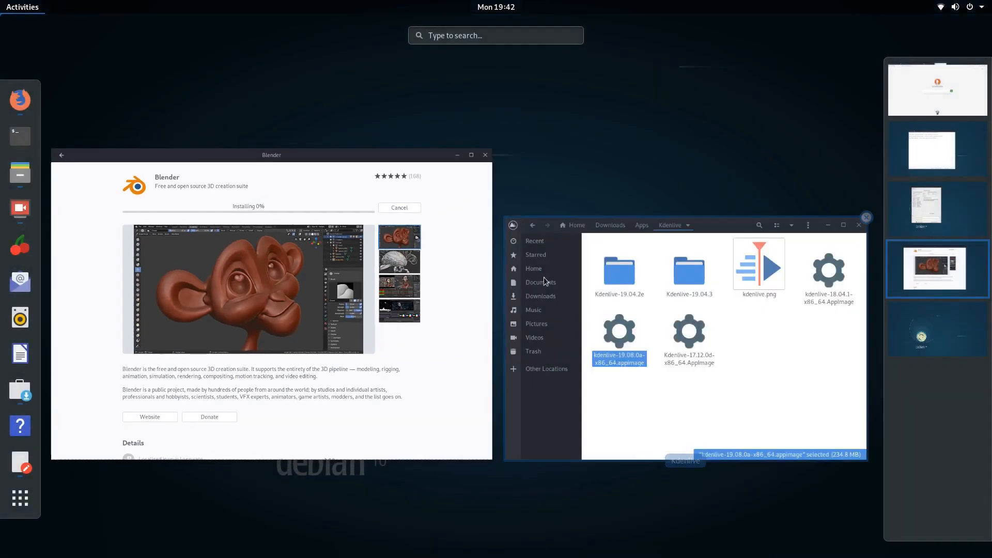
pyautogui.click(718, 308)
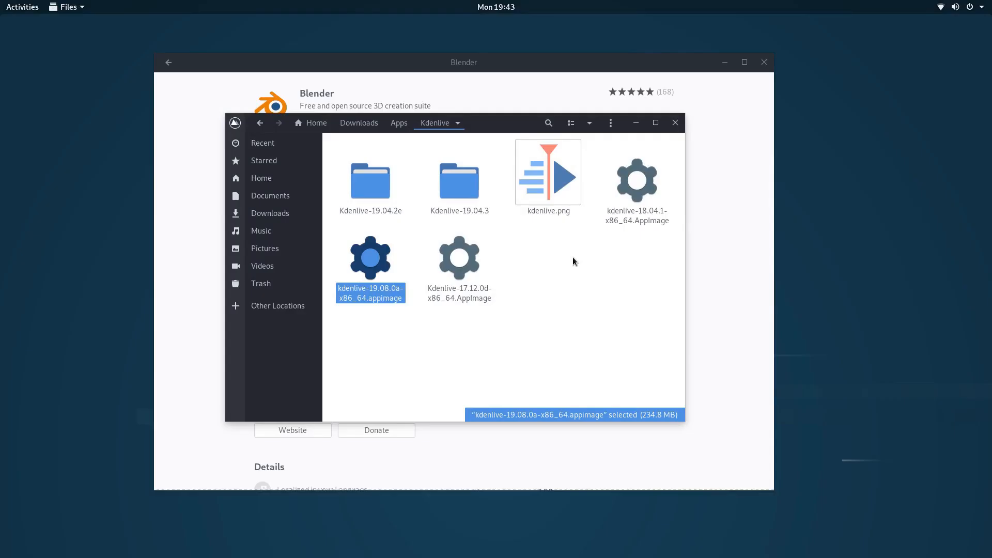
pyautogui.press('super')
pyautogui.write('menu')
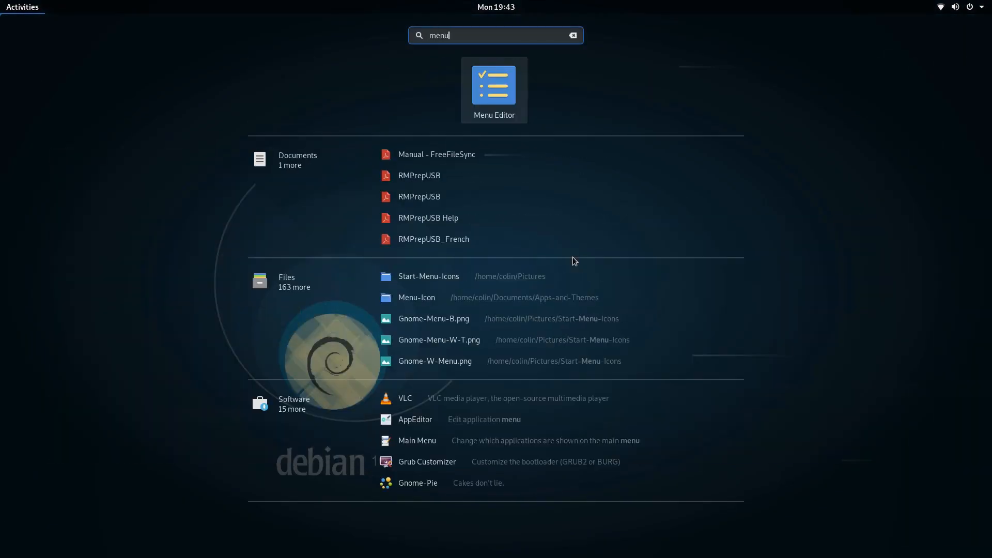
pyautogui.press('Return')
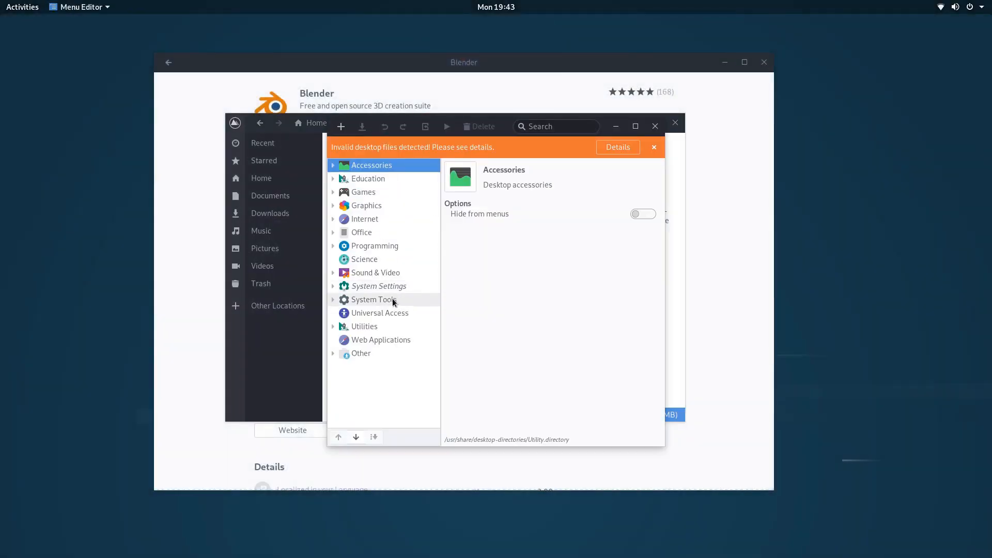
# Add a new launcher named Kdenlive to the Sound & Video category.
pyautogui.click(368, 274)
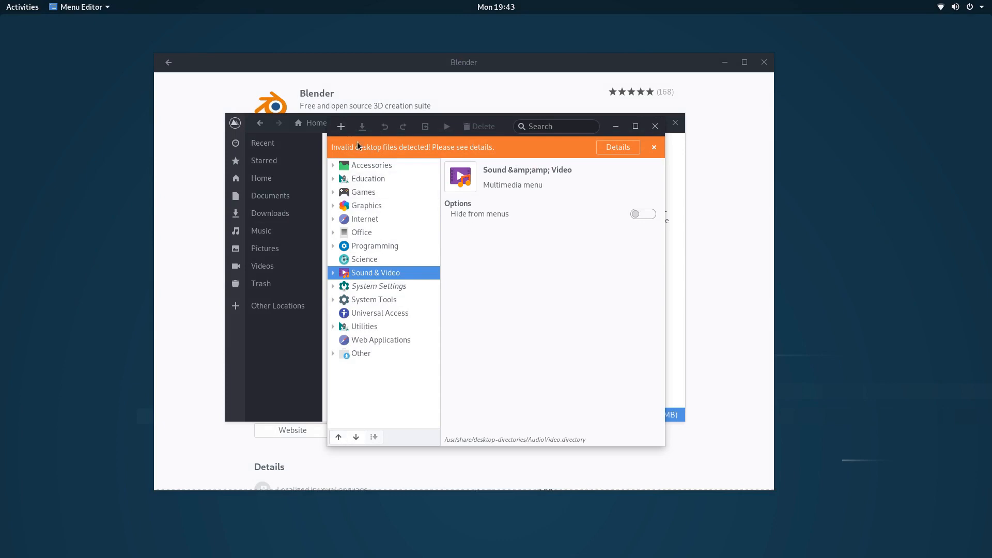
pyautogui.click(341, 126)
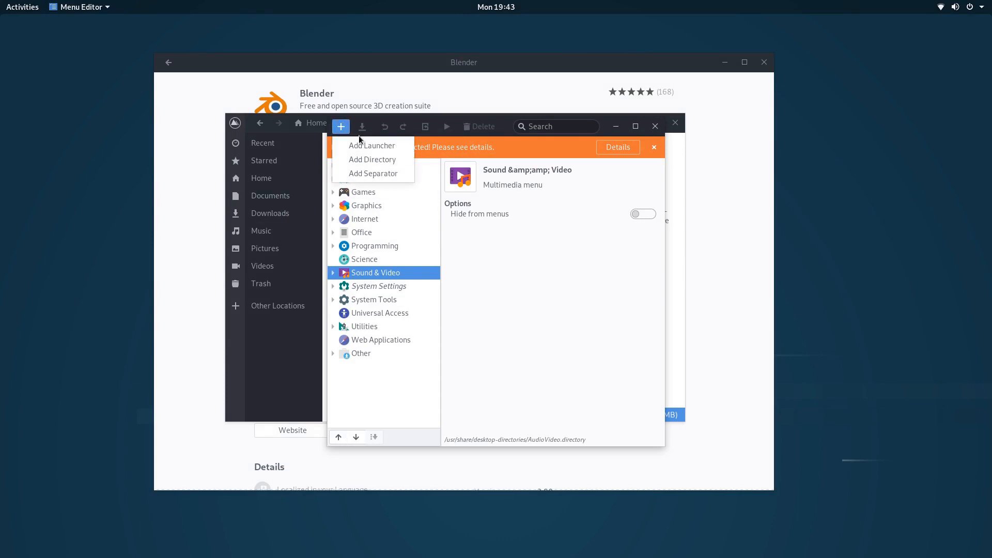
pyautogui.click(369, 145)
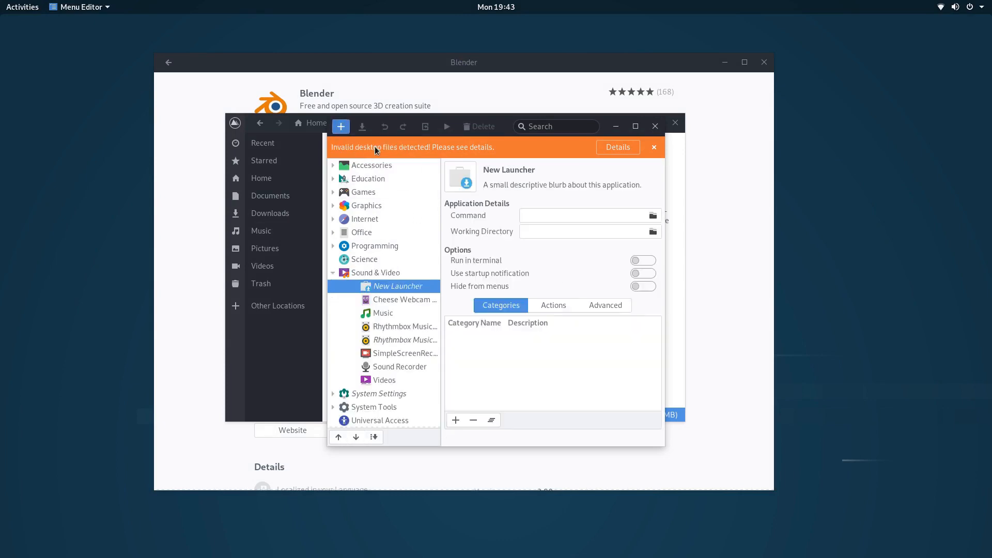
pyautogui.click(514, 168)
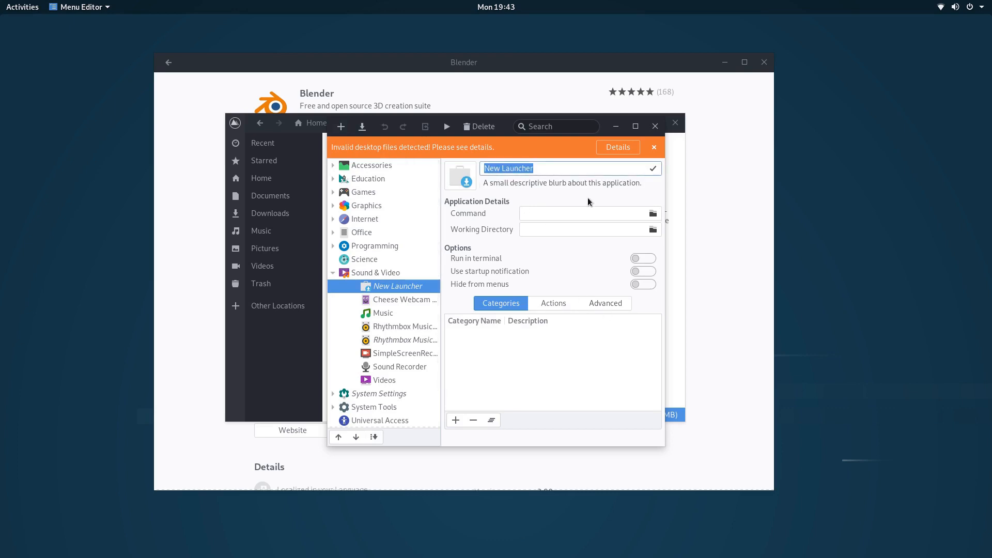
pyautogui.write('Kdenlive')
# Set the Kdenlive launcher's icon to the image file kdenlive.png from Downloads/Apps/Kdenlive.
pyautogui.click(464, 181)
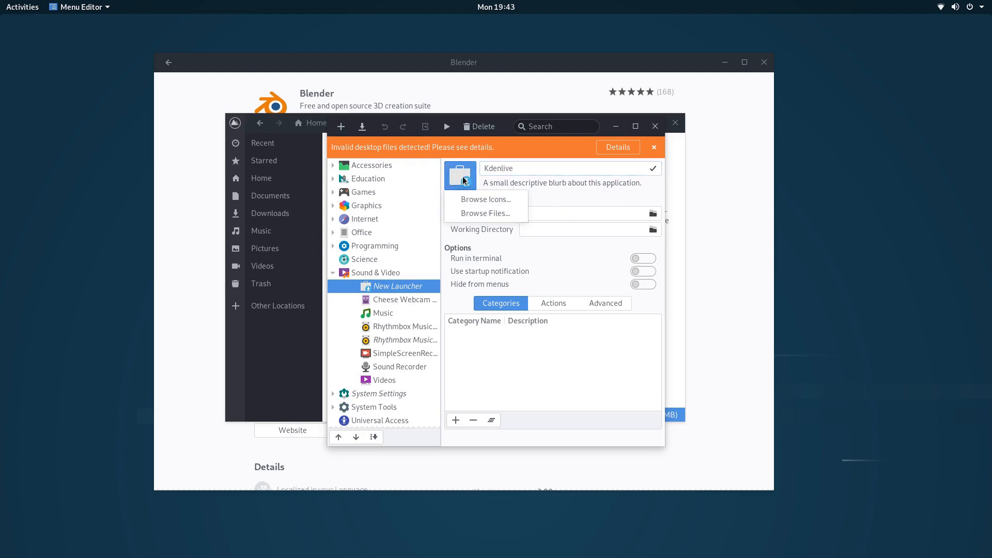
pyautogui.click(481, 213)
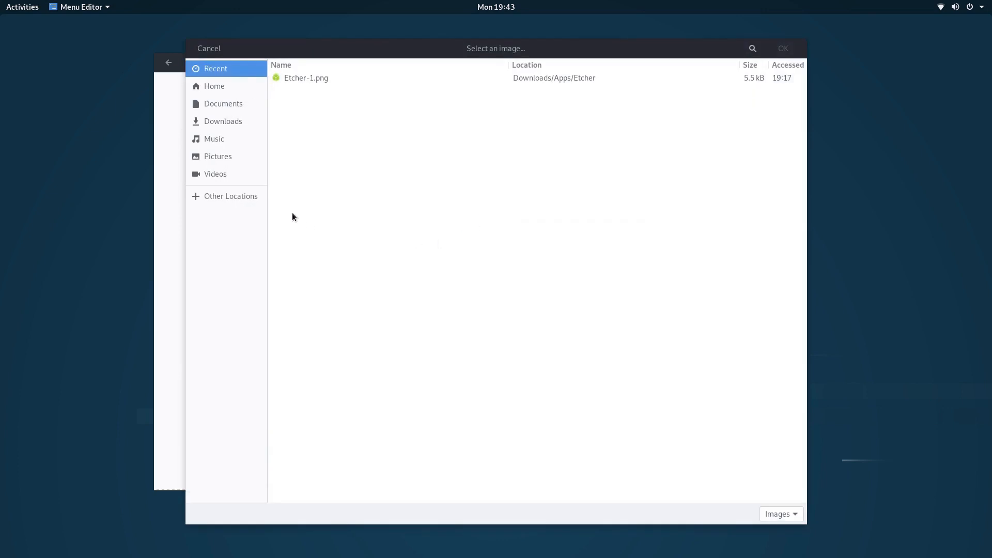
pyautogui.click(225, 119)
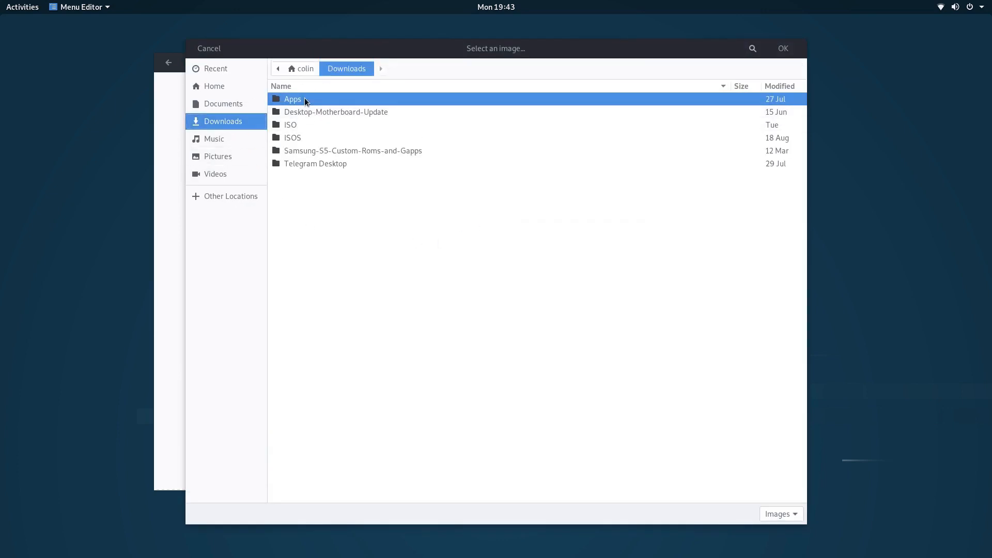
pyautogui.doubleClick(305, 98)
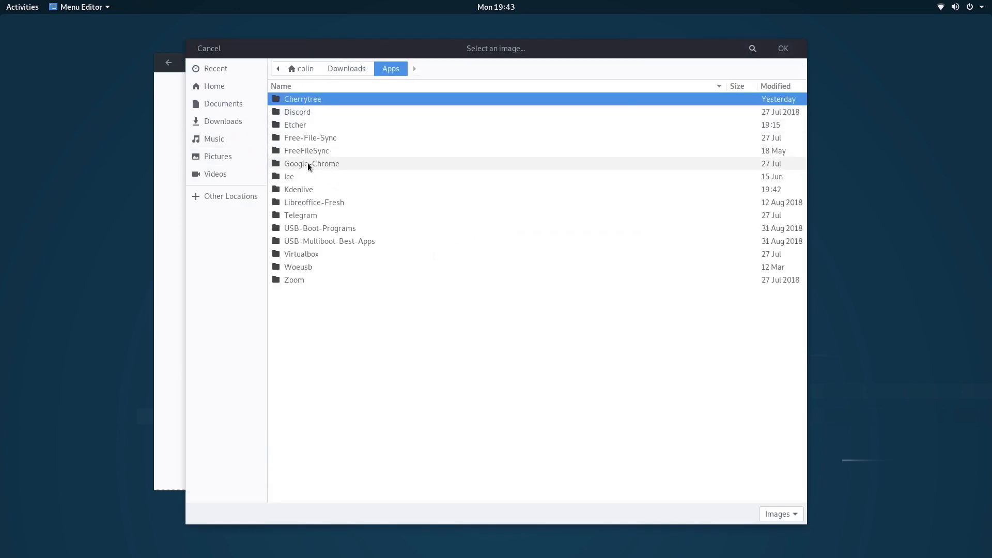
pyautogui.doubleClick(304, 189)
pyautogui.doubleClick(308, 124)
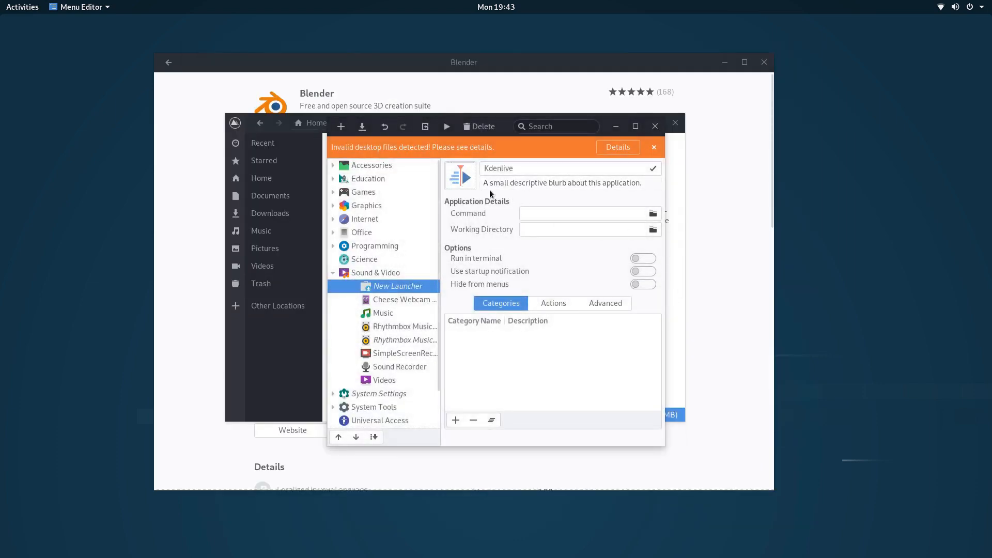
# Replace the launcher's placeholder description with "A Powerful Video Editor".
pyautogui.click(520, 182)
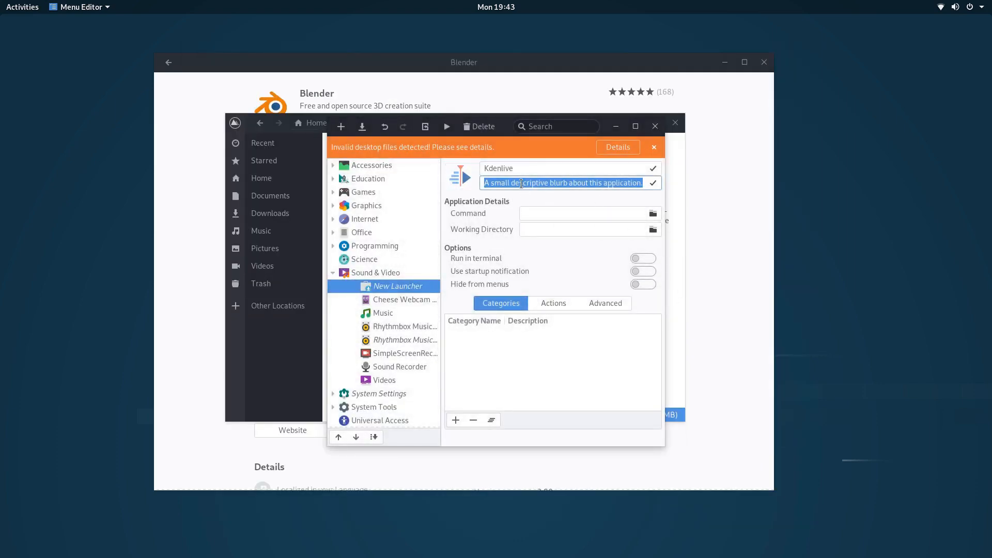
pyautogui.write('A Power')
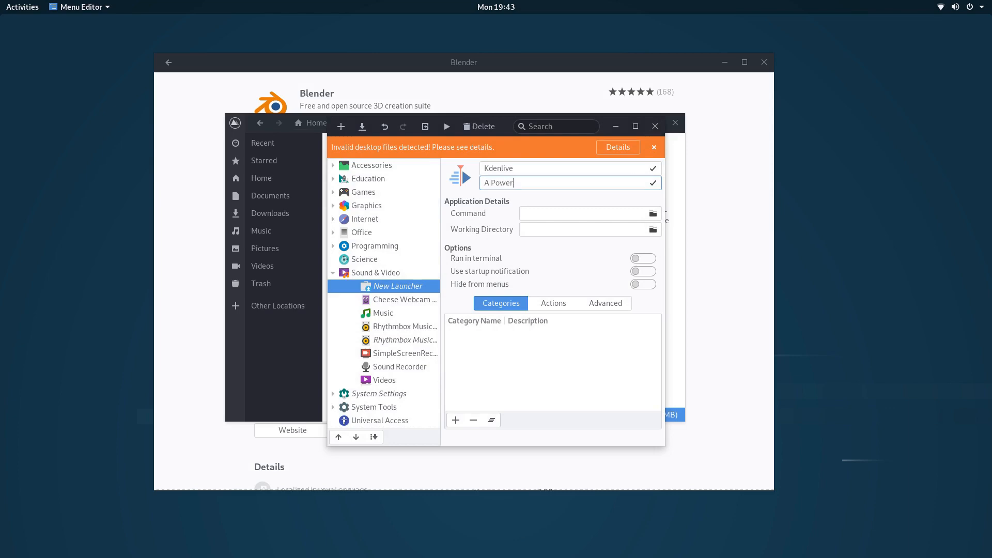
pyautogui.write('ful Video Editor')
# Set the launcher's command to kdenlive-19.08.0a-x86_64.appimage in Downloads/Apps/Kdenlive, then save the launcher and close Menu Editor.
pyautogui.click(653, 214)
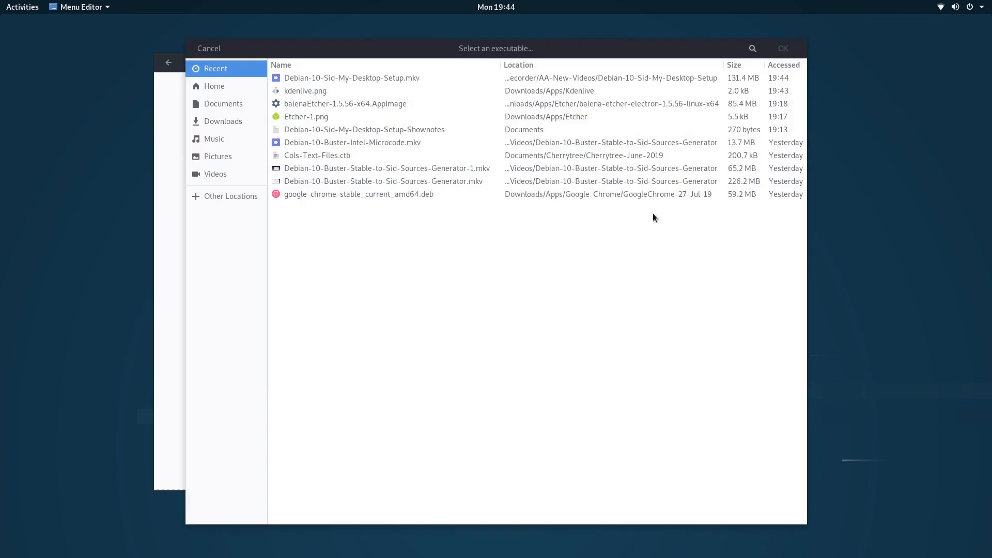
pyautogui.click(232, 120)
pyautogui.doubleClick(292, 98)
pyautogui.doubleClick(297, 188)
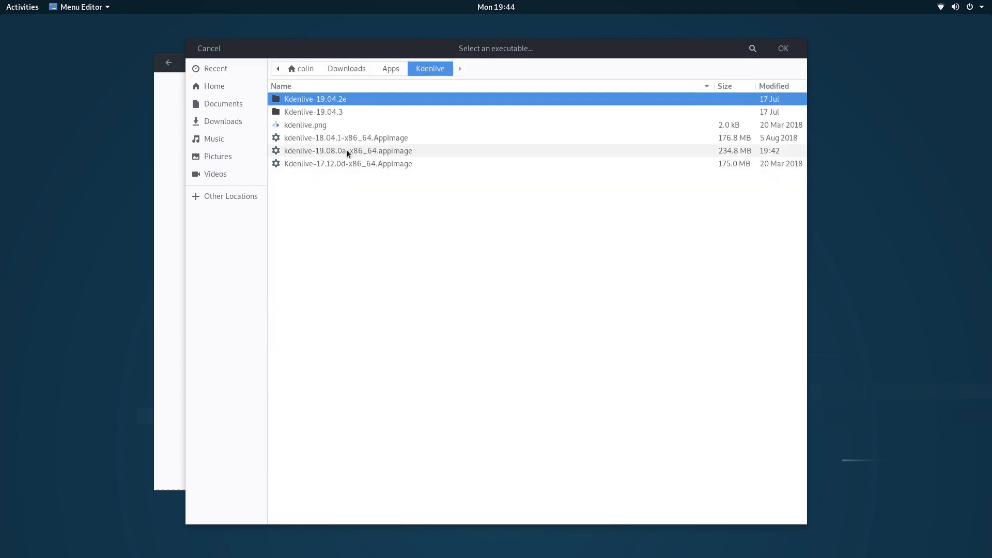
pyautogui.doubleClick(357, 150)
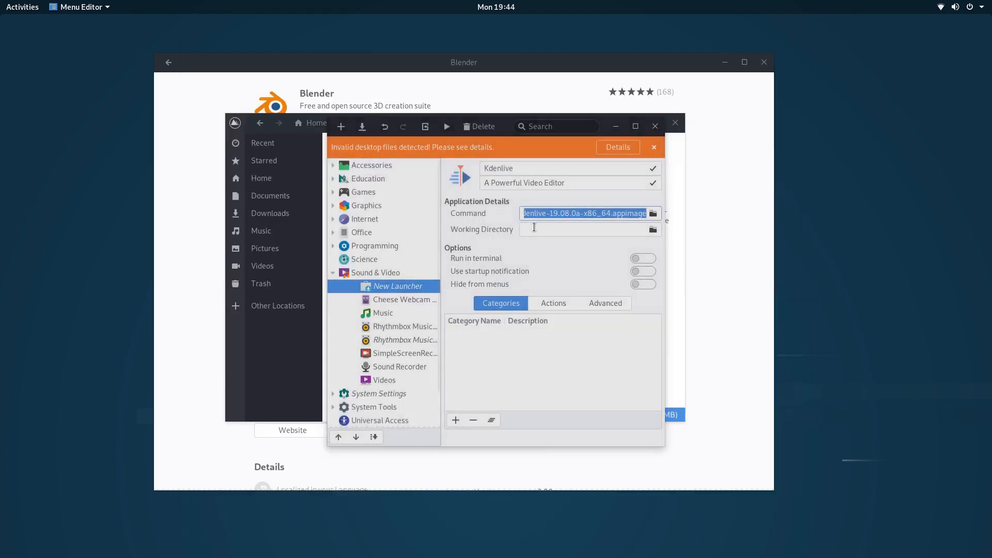
pyautogui.click(362, 126)
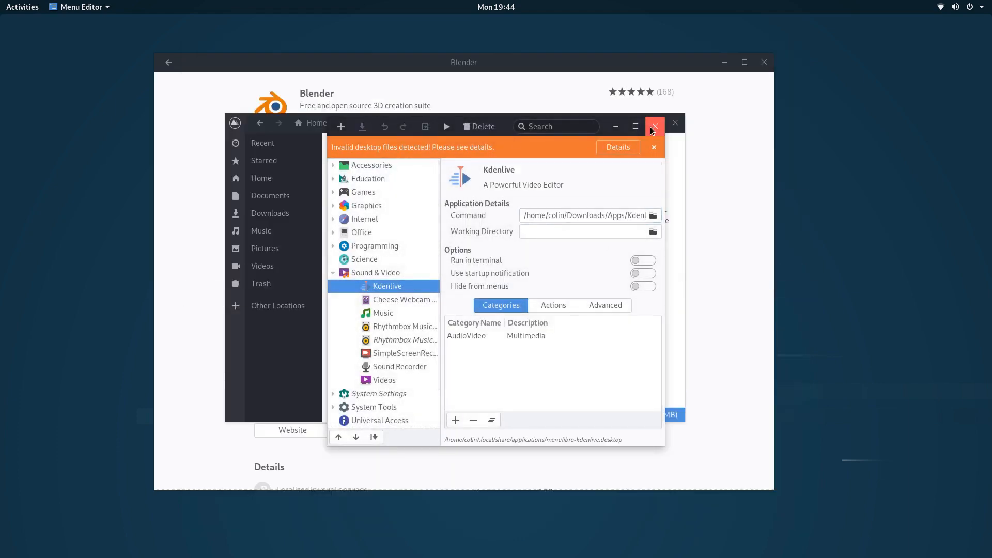
pyautogui.click(655, 126)
# Search the desktop applications for "kde" to check the new Kdenlive launcher.
pyautogui.press('super')
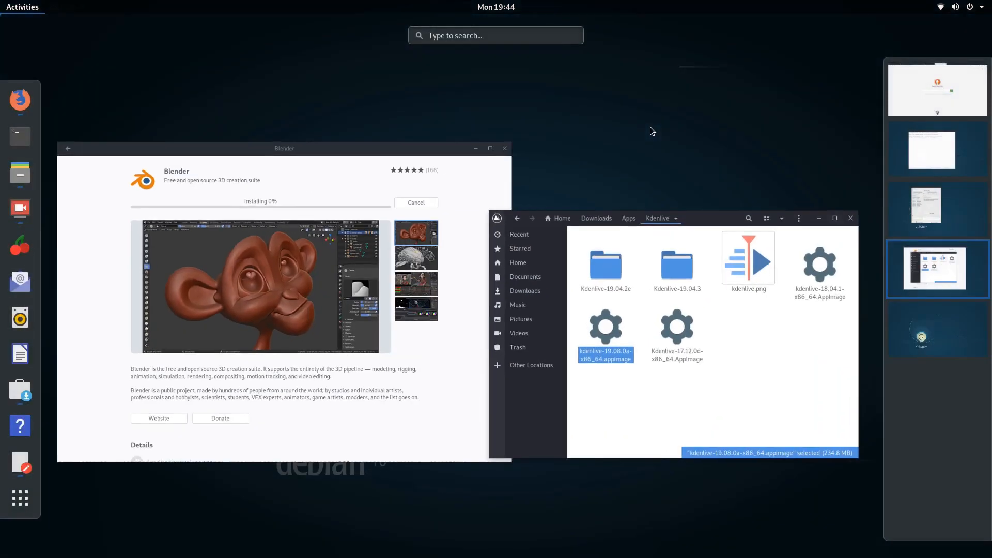
pyautogui.write('kde')
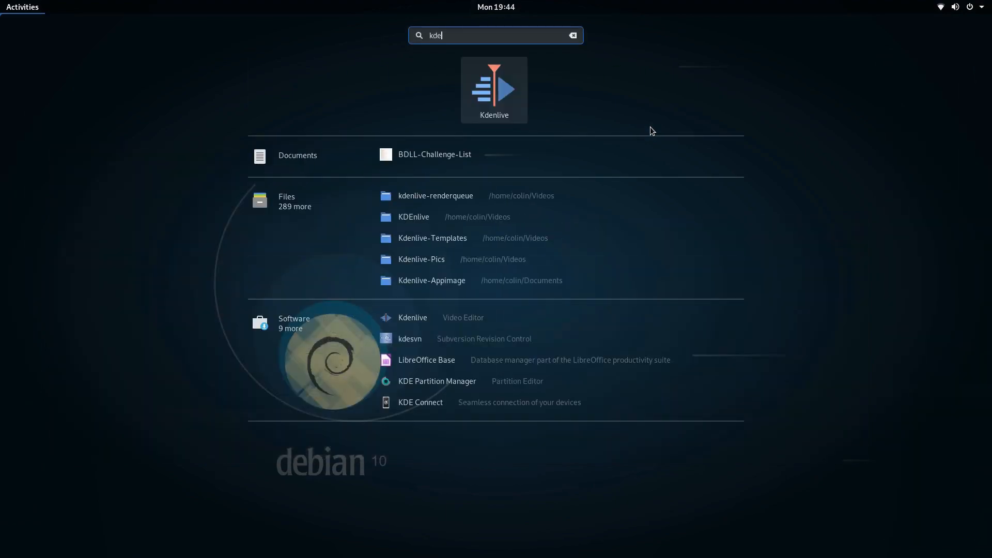
# Launch Kdenlive from the search result, view its version in the About Kdenlive dialog, and close the dialog.
pyautogui.press('Return')
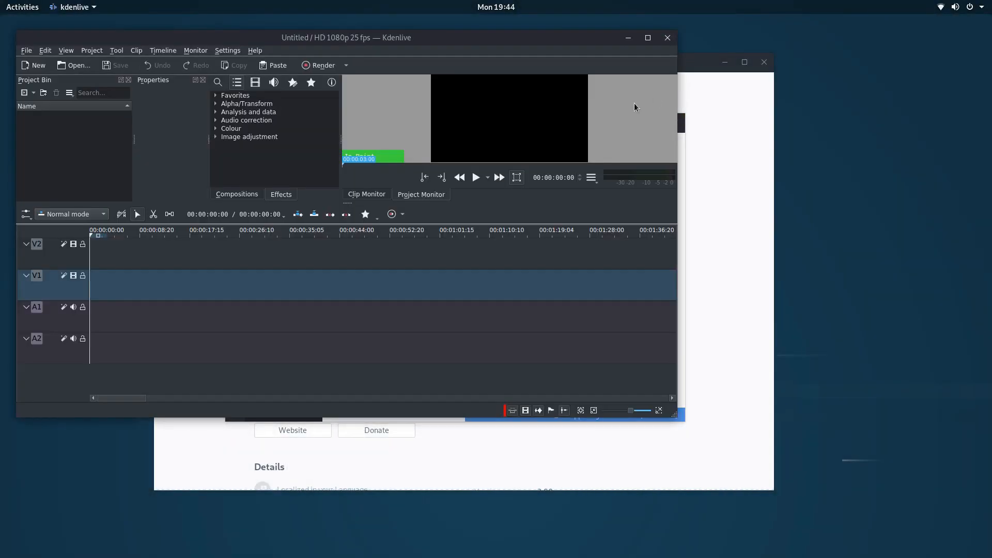
pyautogui.click(255, 51)
pyautogui.click(285, 141)
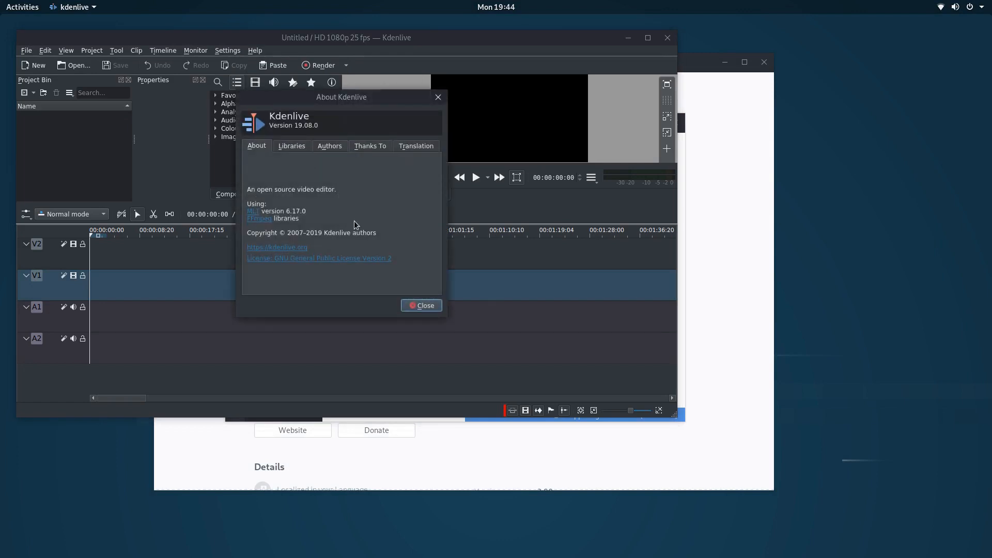
pyautogui.click(421, 305)
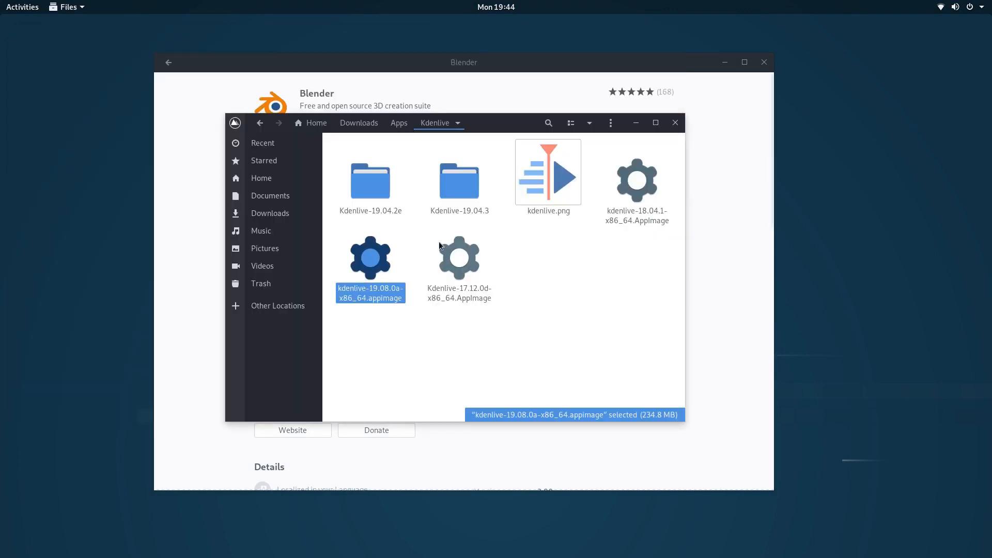
# Test-run kdenlive-19.08.0a-x86_64.appimage directly from its folder, then close Kdenlive and the file manager.
pyautogui.doubleClick(370, 253)
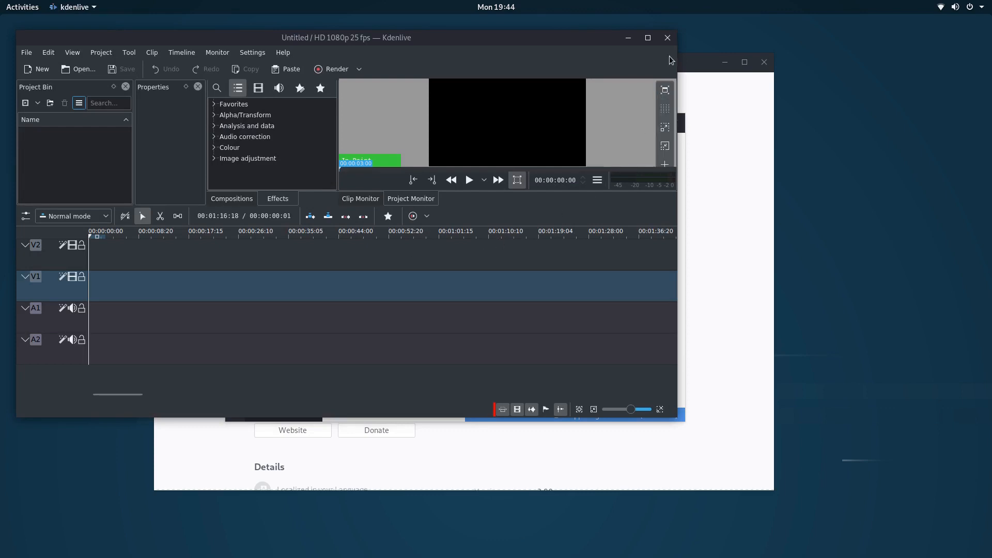
pyautogui.click(668, 37)
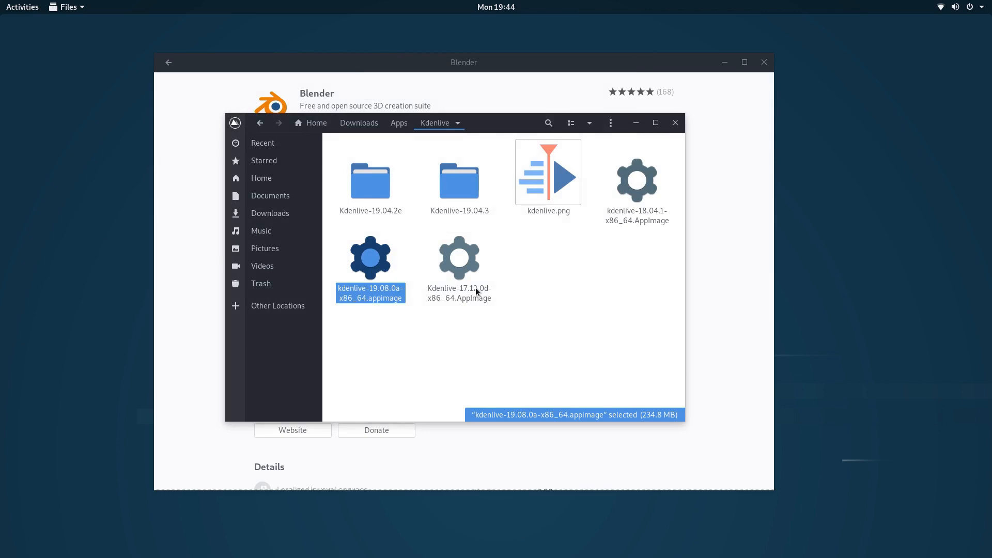
pyautogui.click(676, 122)
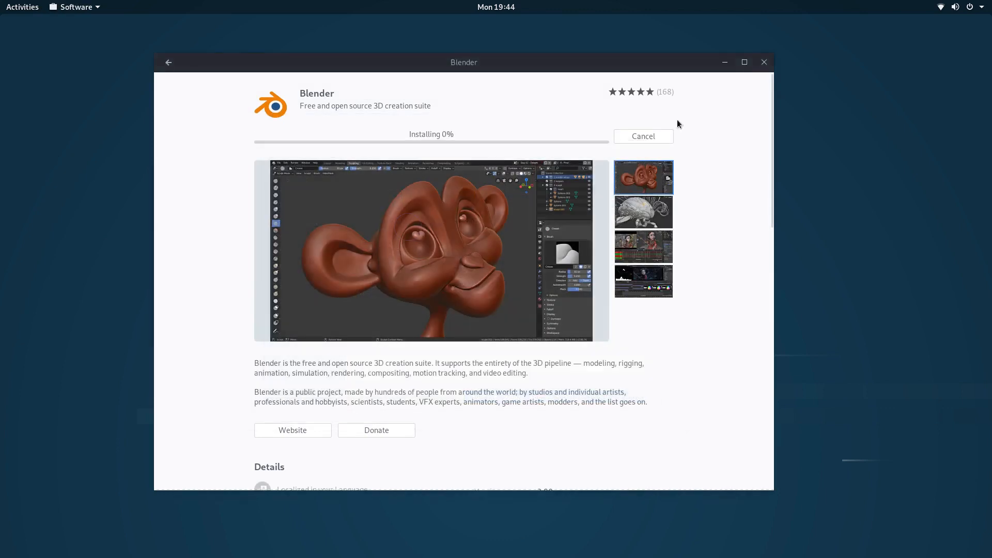
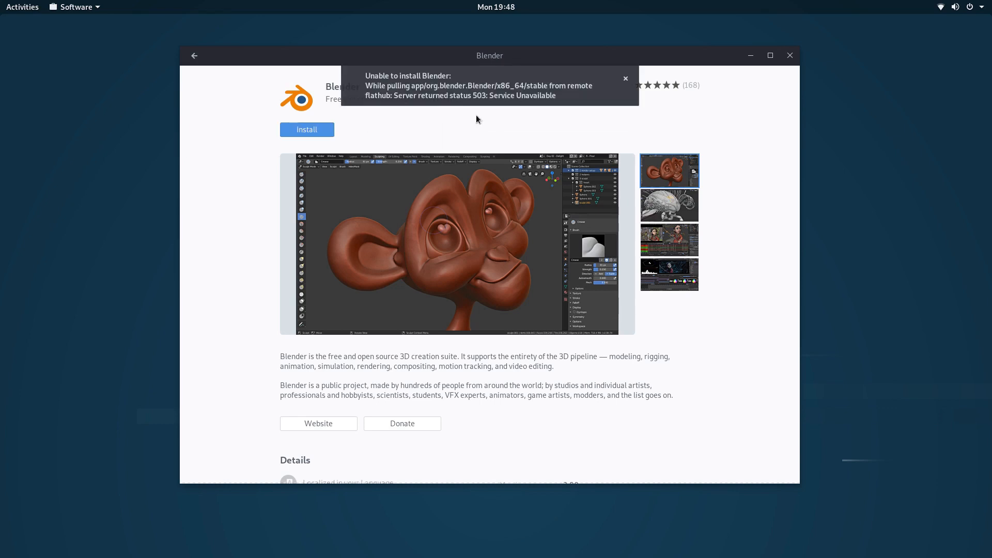
# Dismiss the installation error and retry installing Blender.
pyautogui.click(627, 78)
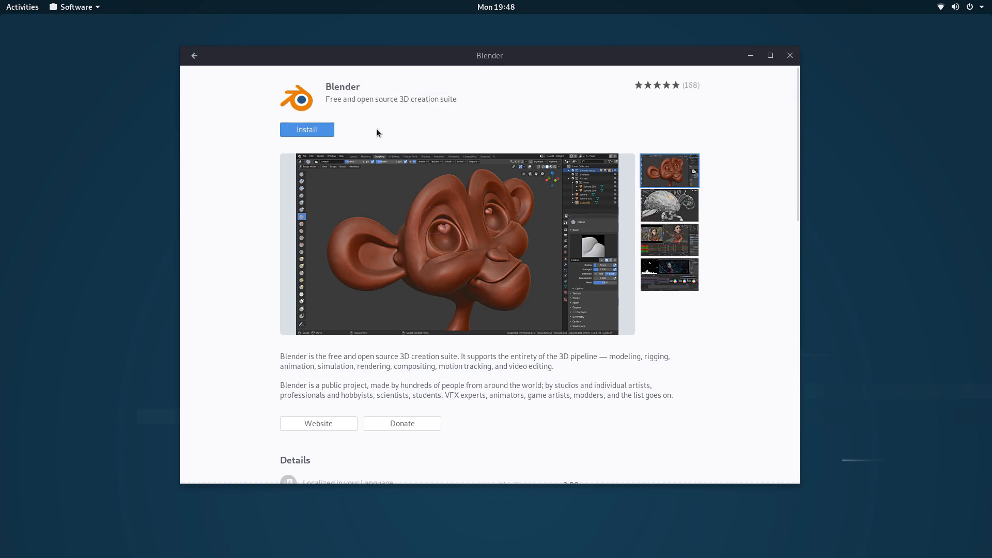
pyautogui.click(304, 131)
# Search the desktop for "blen" and again for "ble" to find the installed Blender, then close the Software window.
pyautogui.press('super')
pyautogui.write('blen')
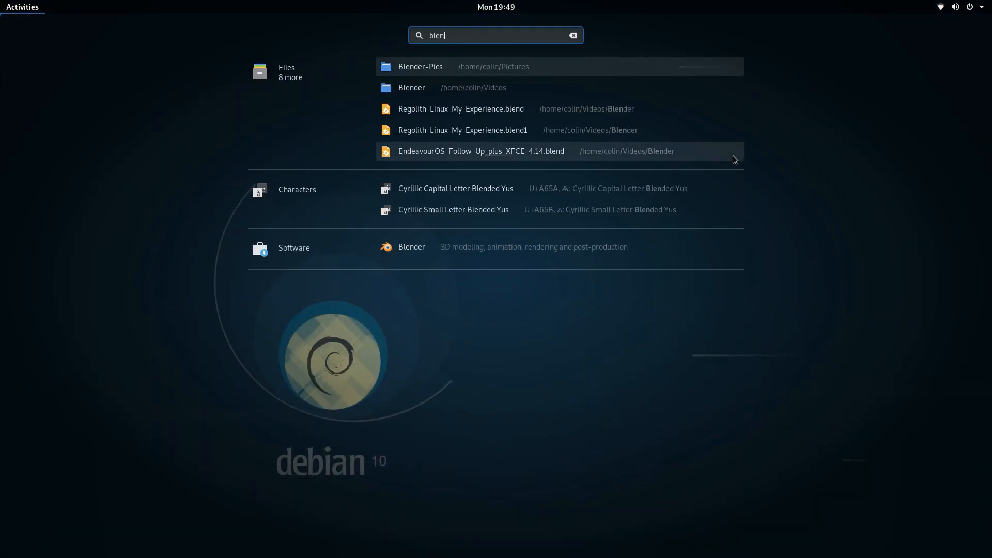
pyautogui.press('BackSpace')
pyautogui.press('BackSpace')
pyautogui.press('BackSpace')
pyautogui.press('BackSpace')
pyautogui.press('super')
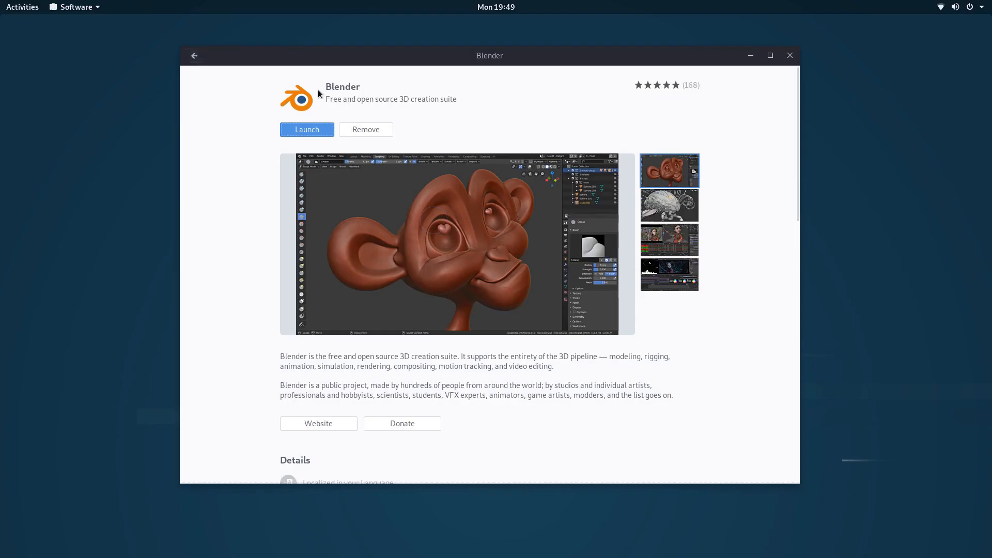
pyautogui.press('super')
pyautogui.write('ble')
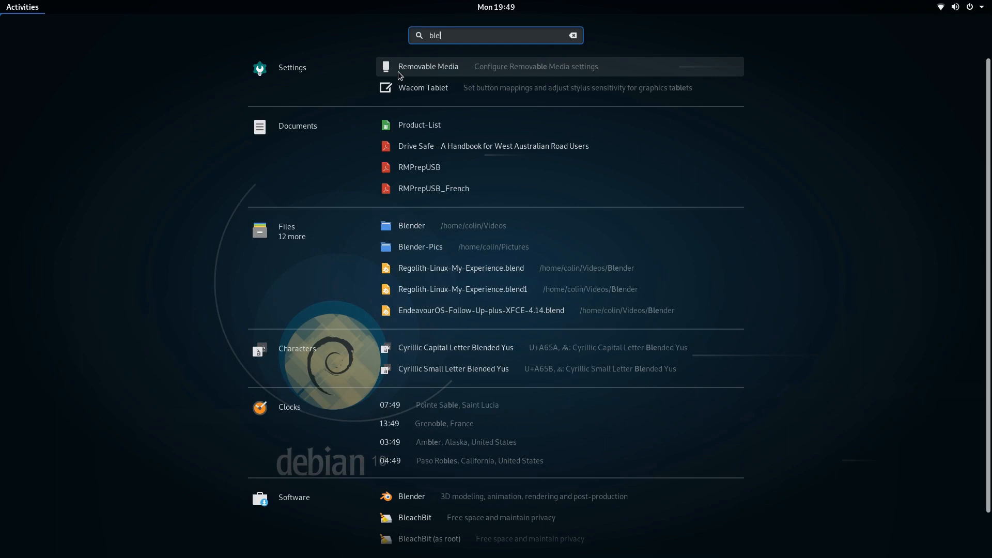
pyautogui.press('BackSpace')
pyautogui.press('BackSpace')
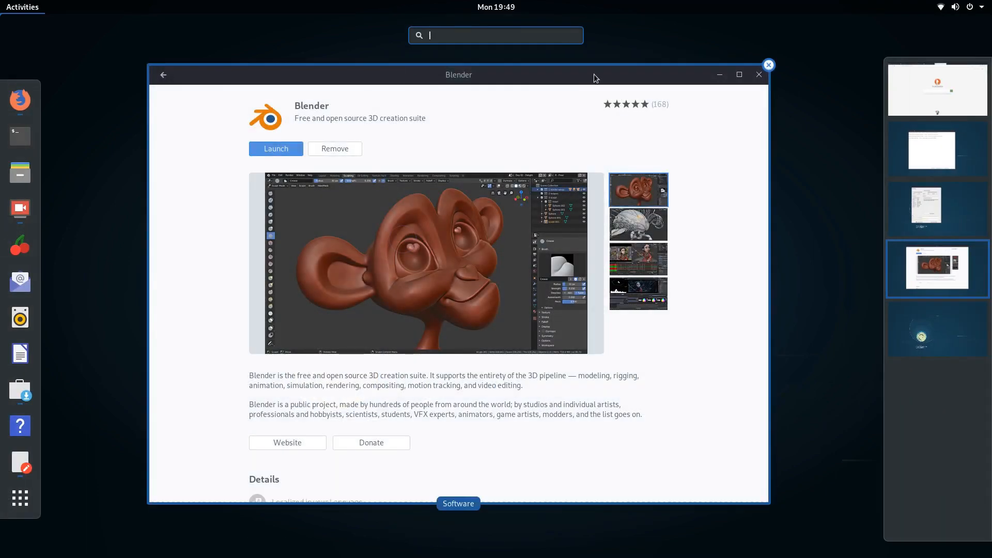
pyautogui.click(769, 65)
pyautogui.click(477, 173)
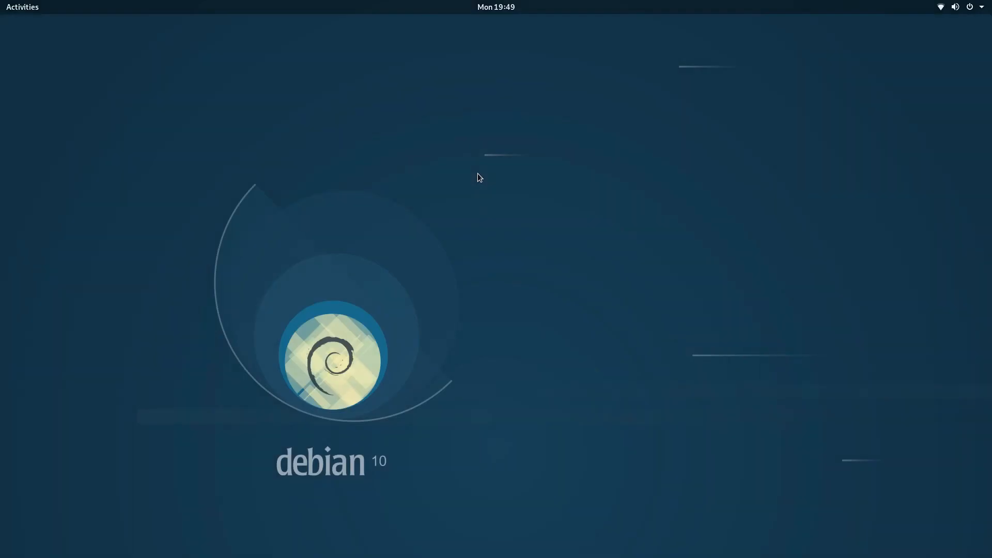
# Open CherryTree and display the Codecs (Multimedia) note under Debian.
pyautogui.press('super')
pyautogui.write('cherr')
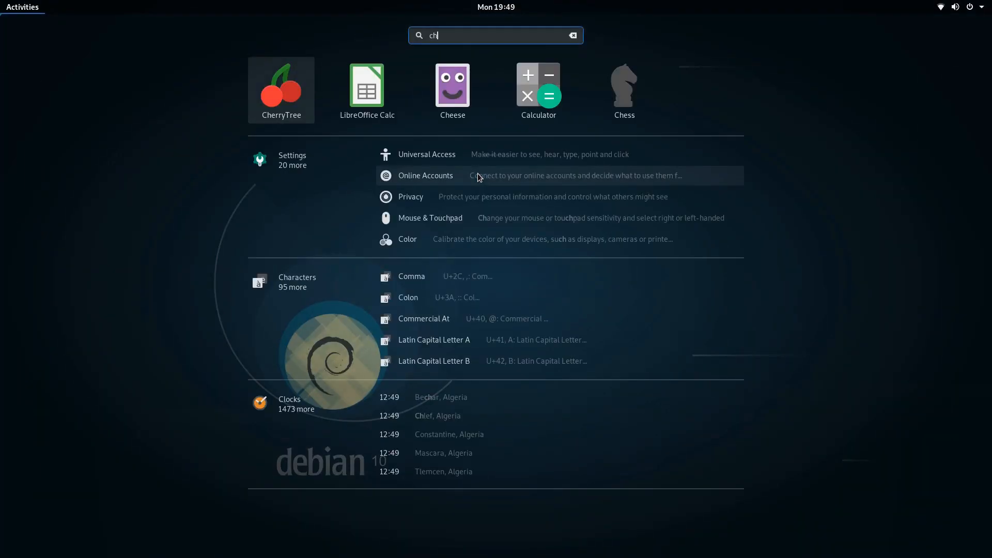
pyautogui.write('y')
pyautogui.press('Return')
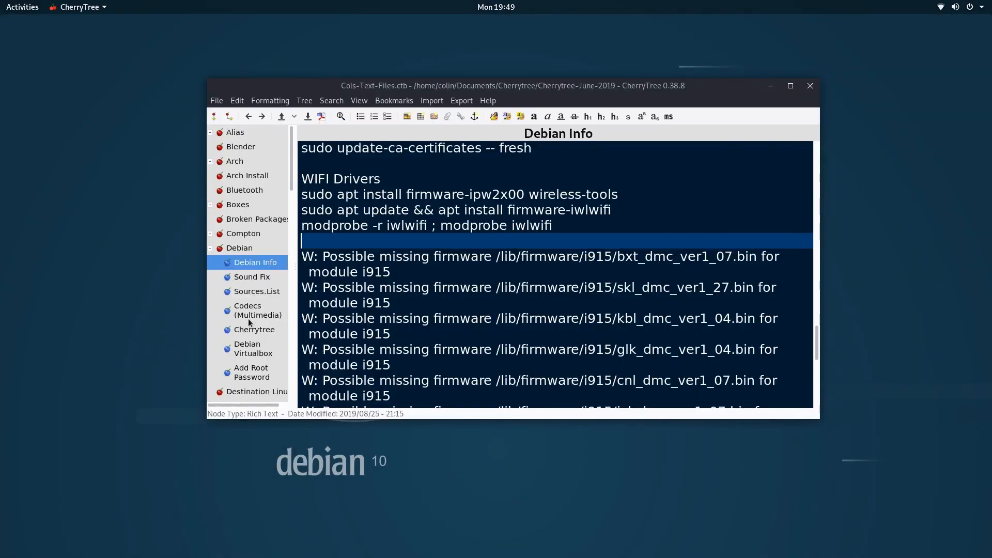
pyautogui.click(248, 315)
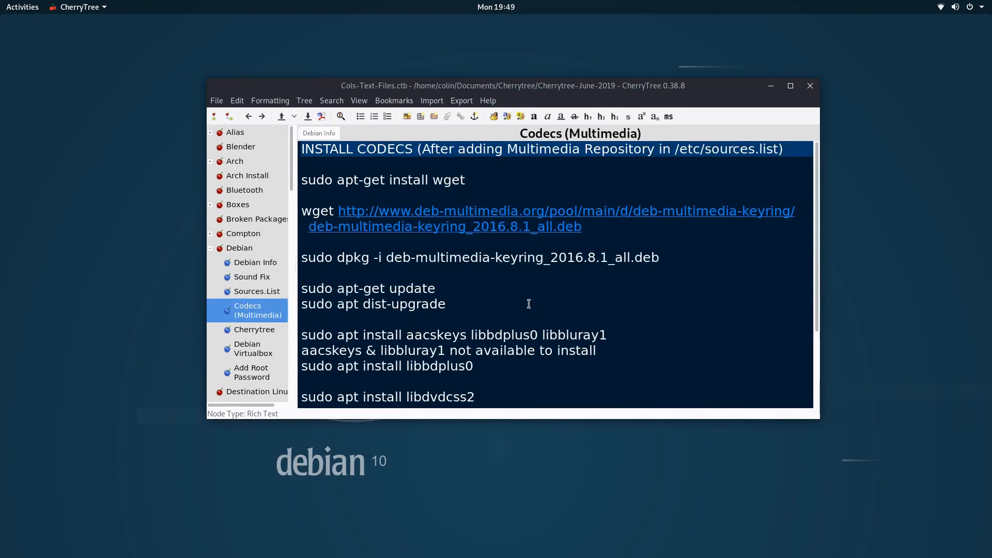
# Copy "sudo apt install libbdplus0" from the codecs note into a terminal and run it.
pyautogui.scroll(-2, 507, 210)
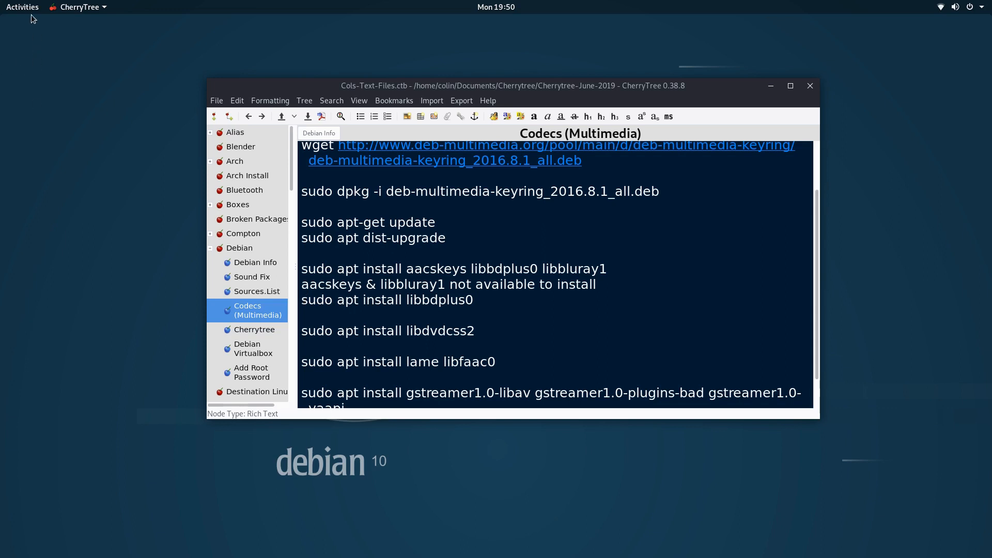
pyautogui.moveTo(301, 300); pyautogui.dragTo(444, 299)
pyautogui.rightClick(416, 293)
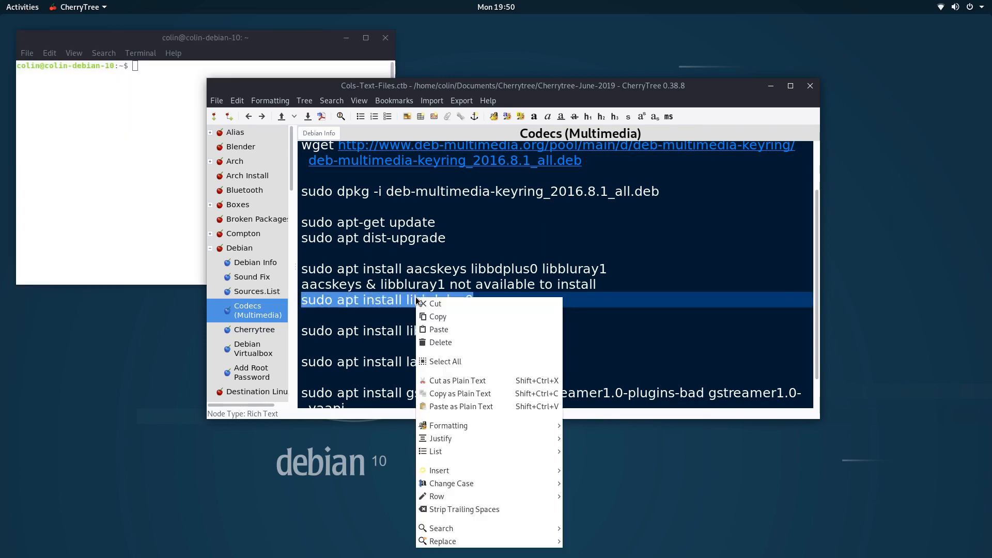
pyautogui.click(448, 313)
pyautogui.click(173, 69)
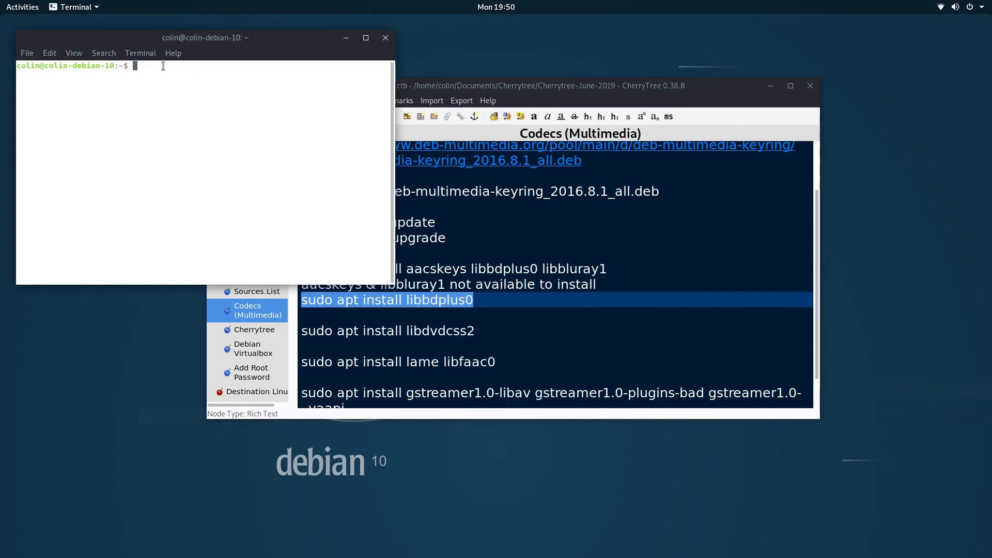
pyautogui.rightClick(173, 69)
pyautogui.click(197, 107)
pyautogui.press('Return')
# Copy "sudo apt install libdvdcss2" from the codecs note into the terminal and run it.
pyautogui.click(367, 314)
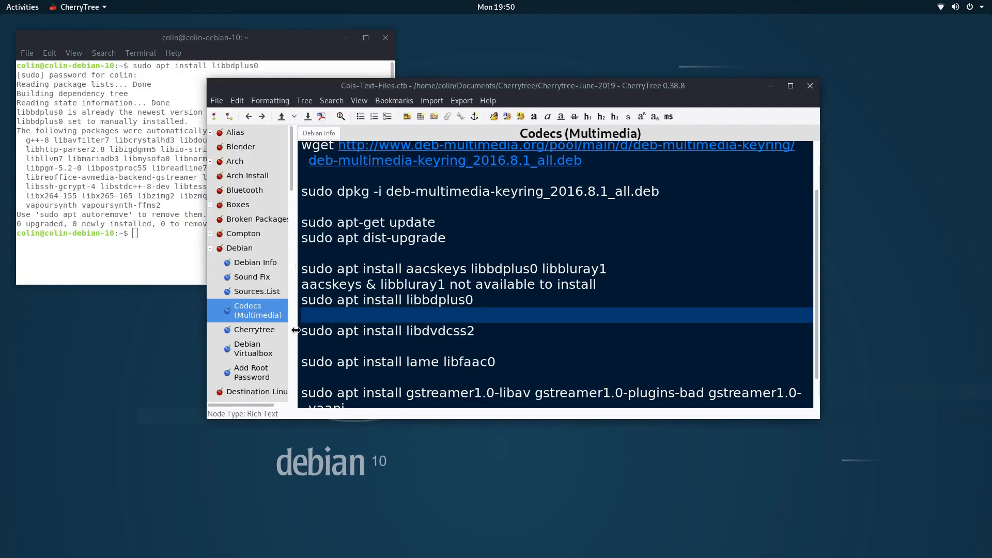
pyautogui.moveTo(302, 331); pyautogui.dragTo(481, 333)
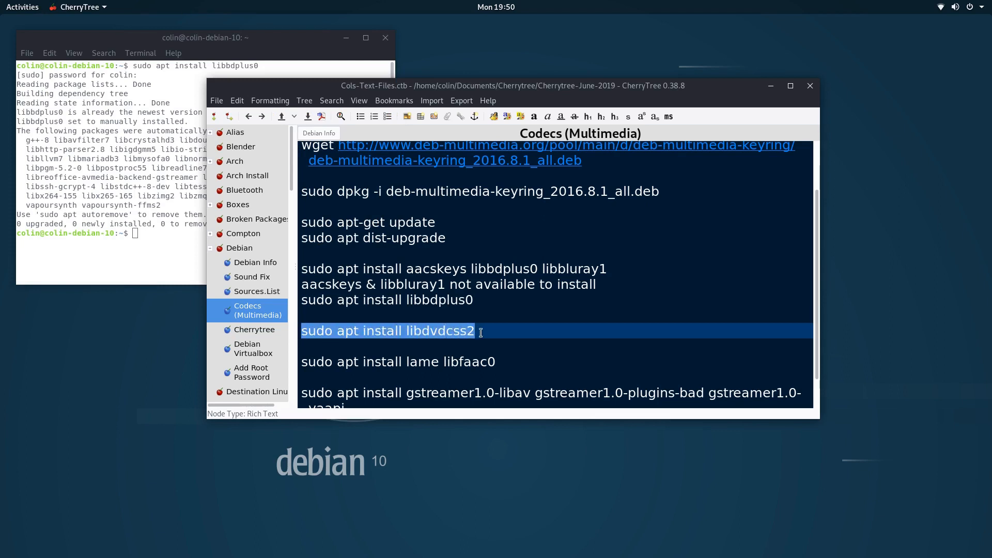
pyautogui.rightClick(438, 332)
pyautogui.click(473, 103)
pyautogui.click(152, 236)
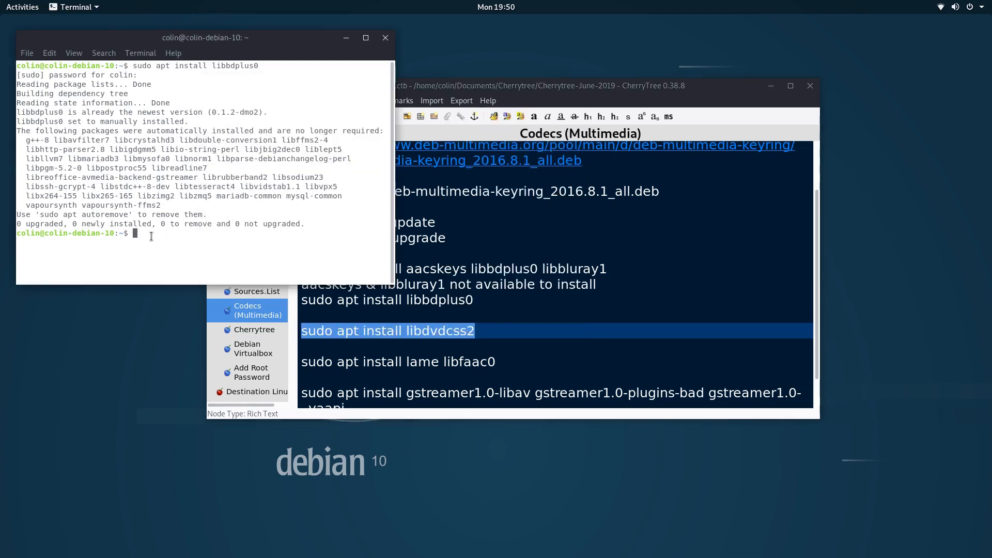
pyautogui.rightClick(152, 236)
pyautogui.click(175, 270)
pyautogui.press('Return')
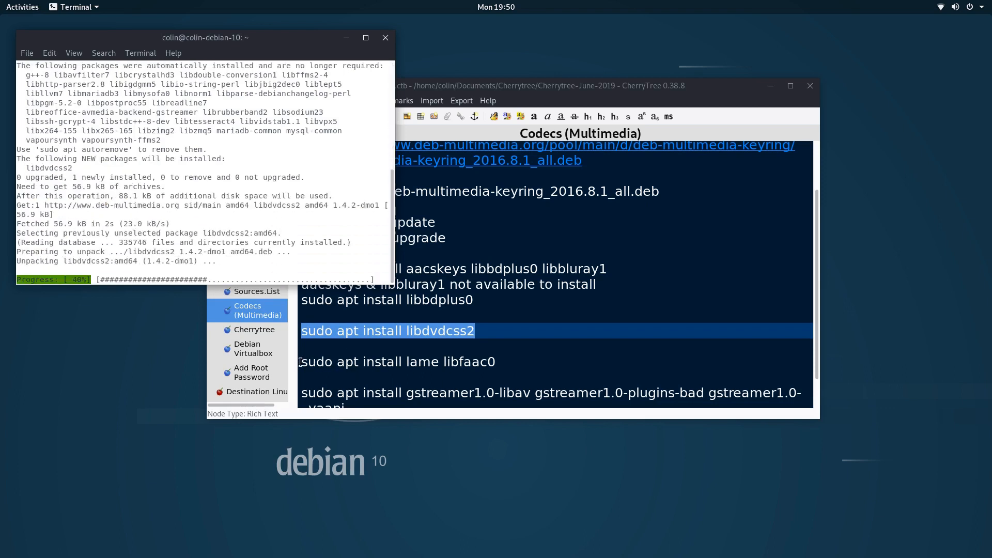
# Copy "sudo apt install lame libfaac0" from the codecs note into the terminal and run it.
pyautogui.moveTo(301, 362); pyautogui.dragTo(495, 356)
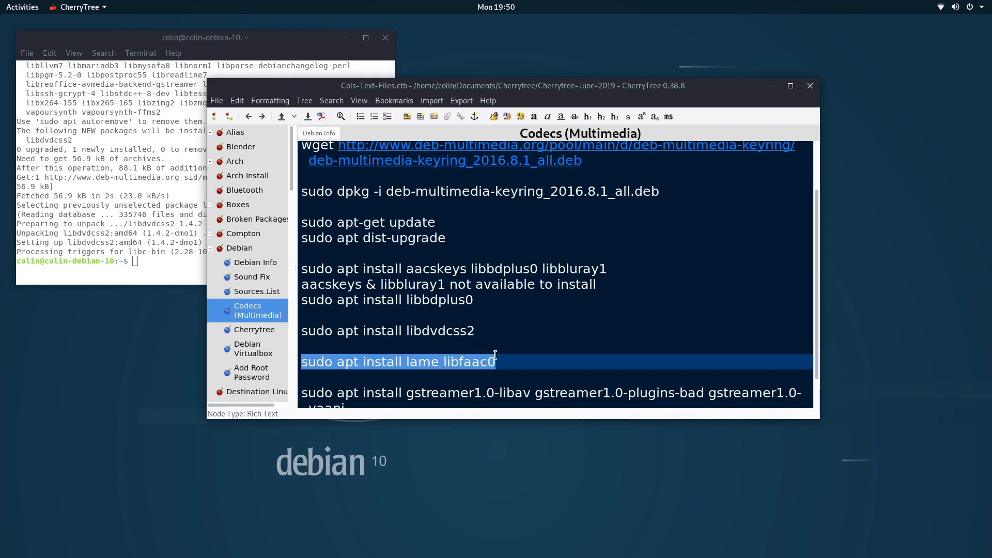
pyautogui.rightClick(417, 361)
pyautogui.click(449, 133)
pyautogui.click(144, 259)
pyautogui.rightClick(144, 259)
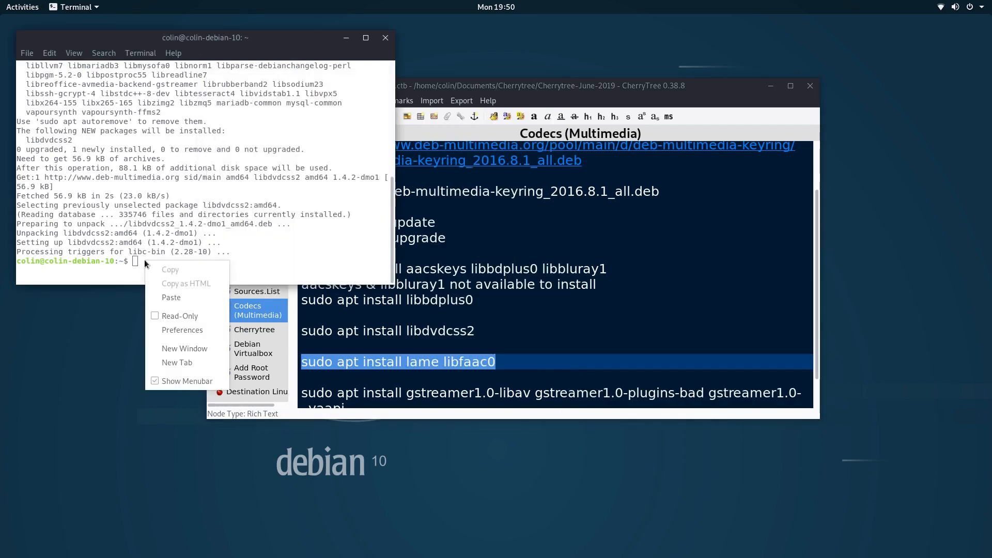
pyautogui.click(180, 297)
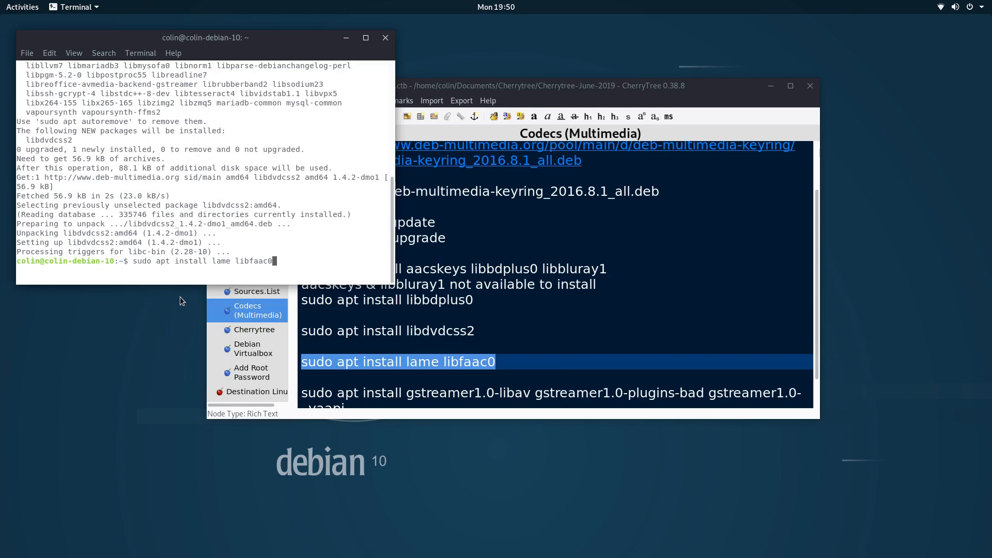
pyautogui.press('Return')
# Install gstreamer1.0-libav, gstreamer1.0-plugins-bad and gstreamer1.0-vaapi in the terminal using the command copied from the codecs note, accepting the installation.
pyautogui.scroll(-1, 442, 360)
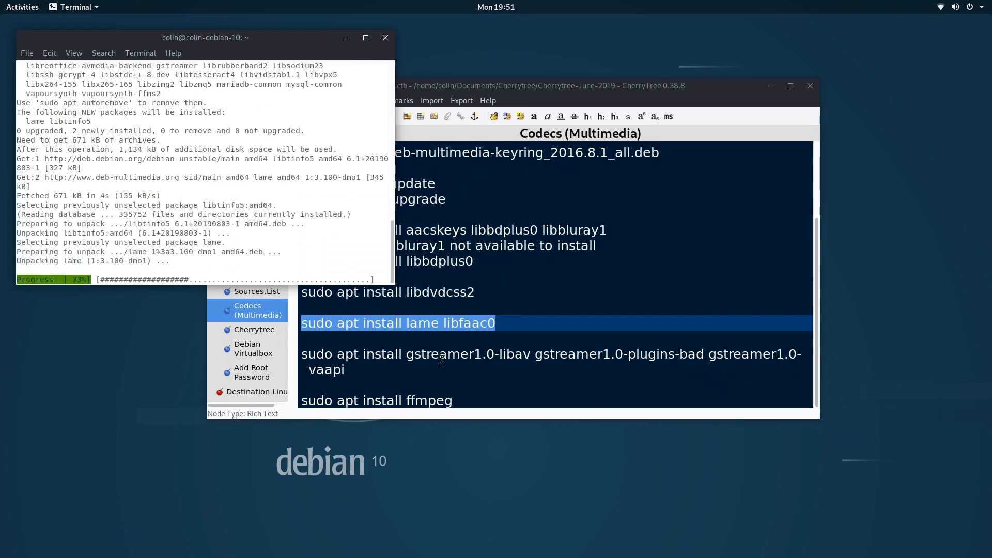
pyautogui.moveTo(302, 355); pyautogui.dragTo(345, 369)
pyautogui.rightClick(341, 356)
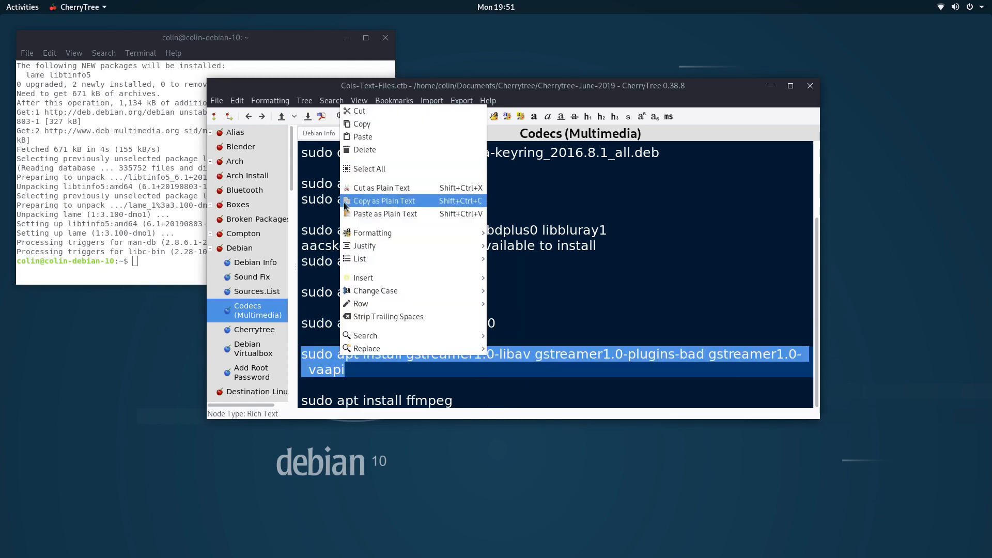
pyautogui.click(362, 126)
pyautogui.rightClick(154, 262)
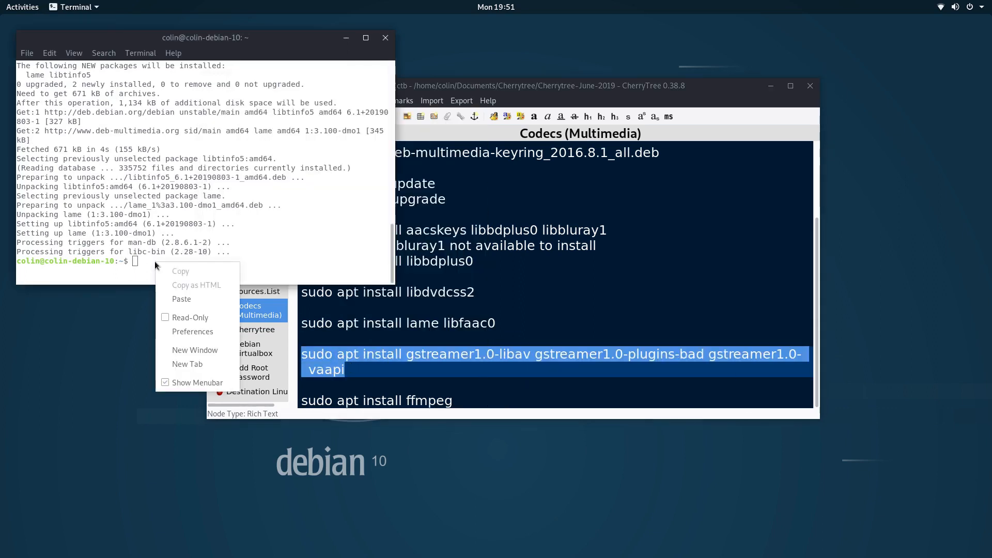
pyautogui.click(186, 300)
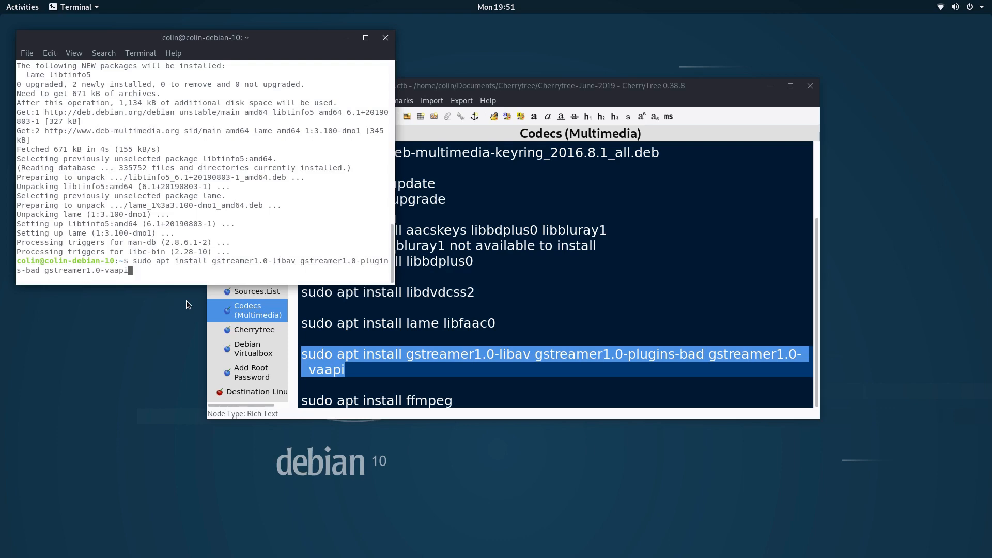
pyautogui.press('Return')
pyautogui.write('y')
pyautogui.press('Return')
# Copy "sudo apt install ffmpeg" from the codecs note into the terminal, run it and accept the installation.
pyautogui.moveTo(301, 400); pyautogui.dragTo(456, 400)
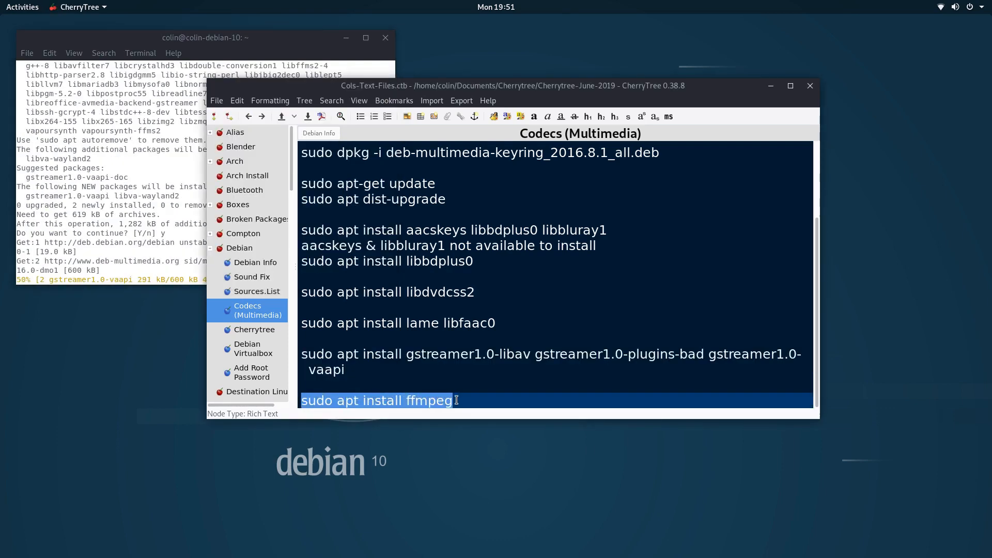
pyautogui.rightClick(417, 401)
pyautogui.click(450, 168)
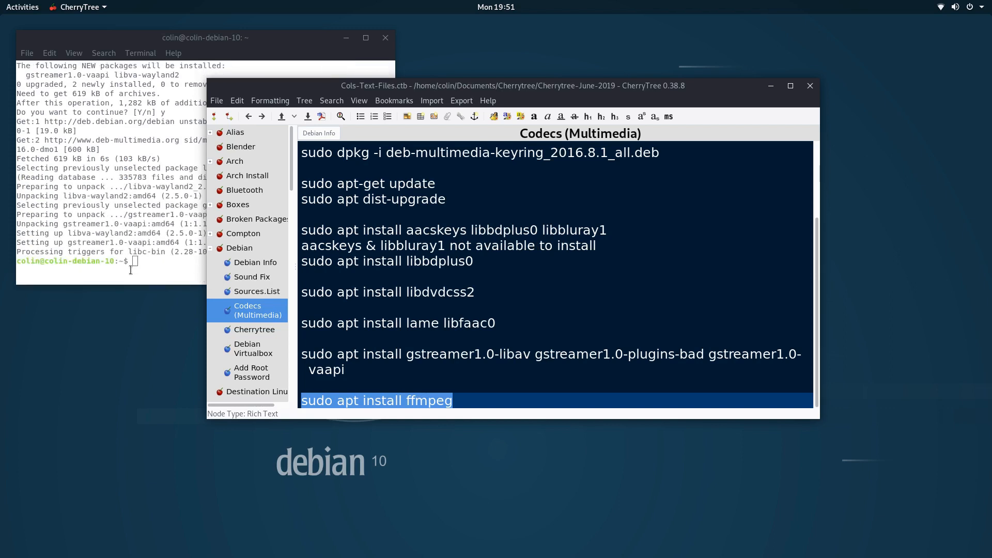
pyautogui.click(152, 261)
pyautogui.rightClick(159, 259)
pyautogui.click(186, 296)
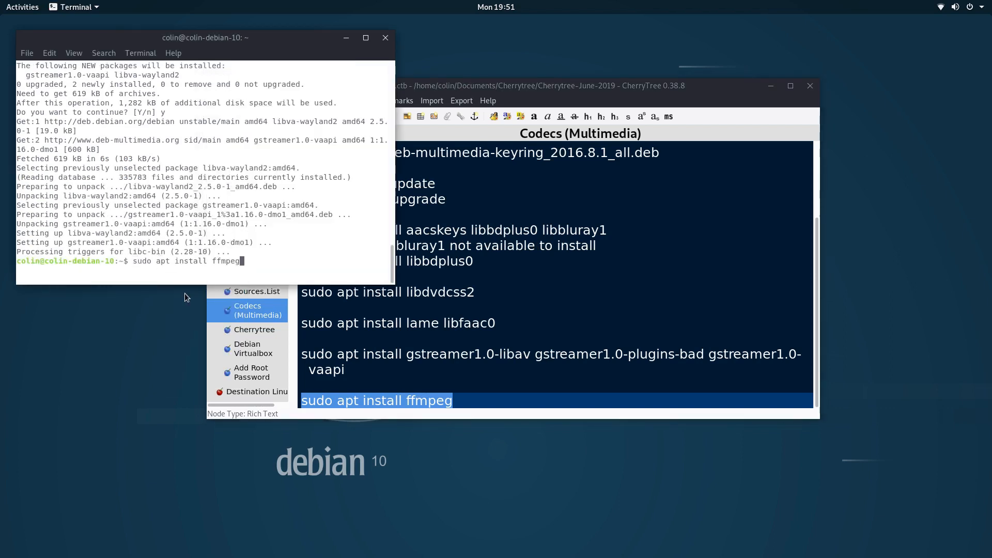
pyautogui.press('Return')
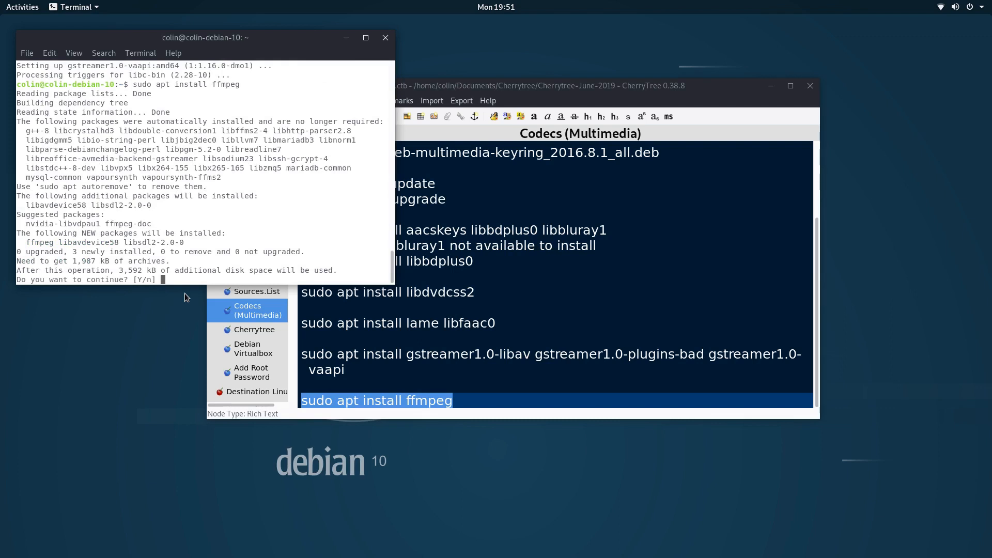
pyautogui.write('y')
pyautogui.press('Return')
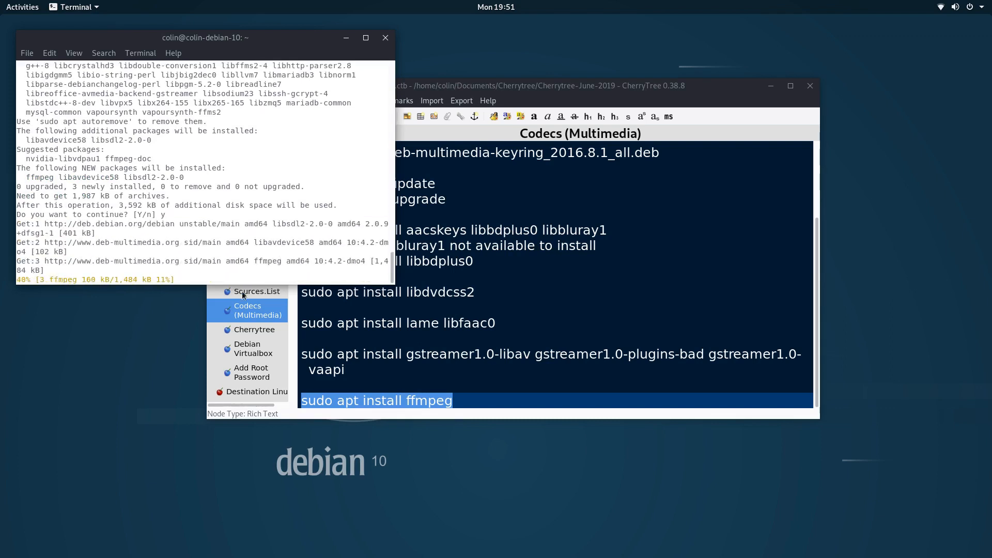
# Close the CherryTree notes and the terminal window once the ffmpeg installation has finished.
pyautogui.moveTo(302, 290); pyautogui.dragTo(489, 394)
pyautogui.rightClick(394, 311)
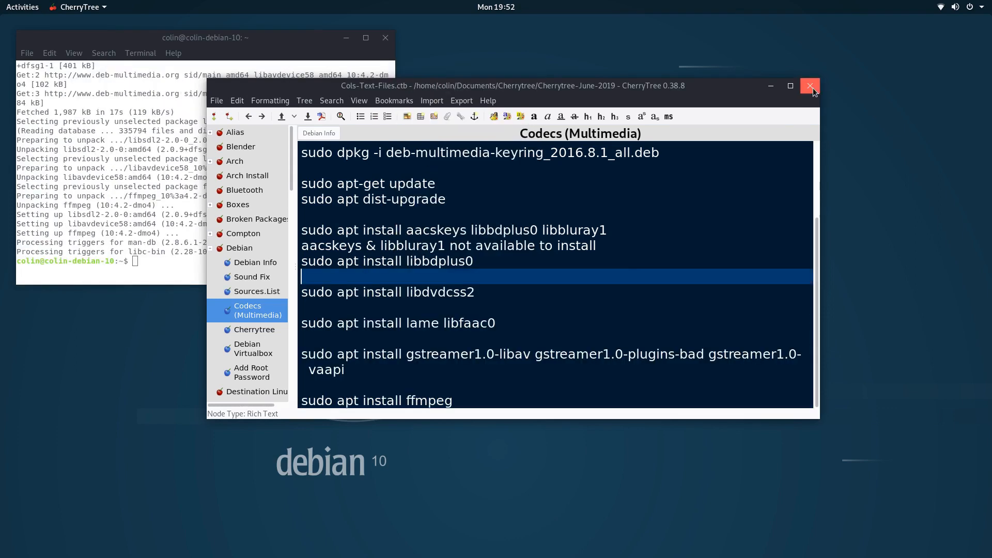
pyautogui.click(810, 87)
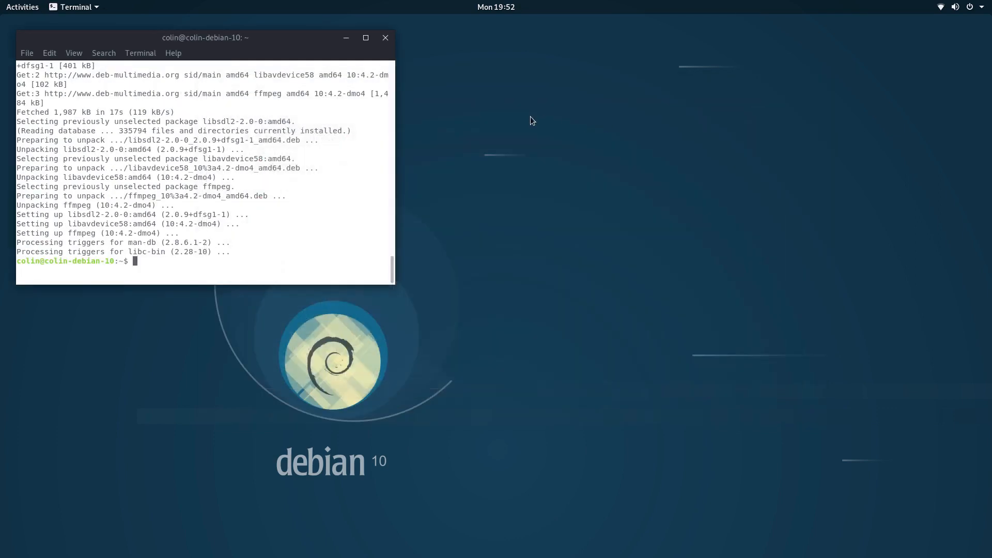
pyautogui.click(388, 41)
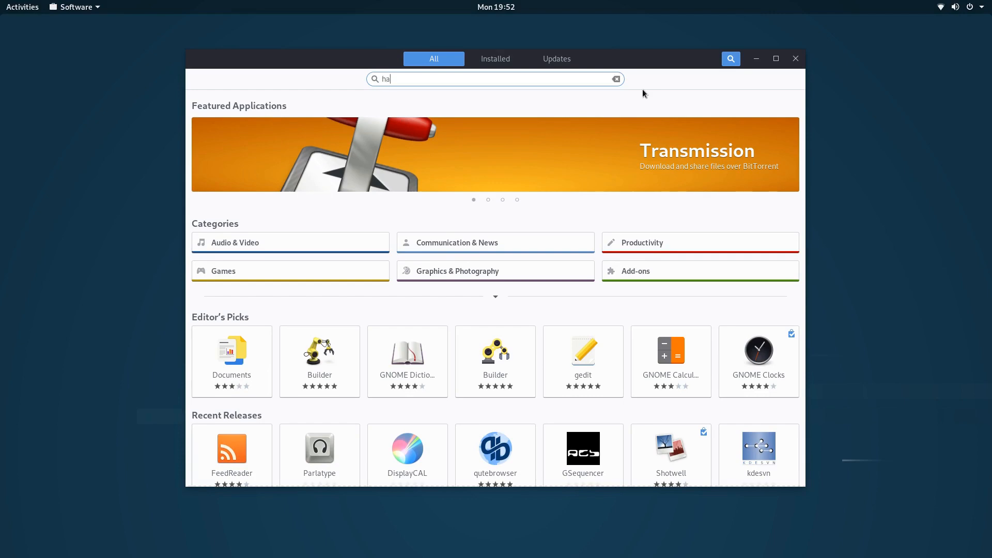
# Search the software catalogue for "handbrake" and examine the details of both HandBrake listings, including the Flathub one.
pyautogui.write('ndbrake')
pyautogui.press('Return')
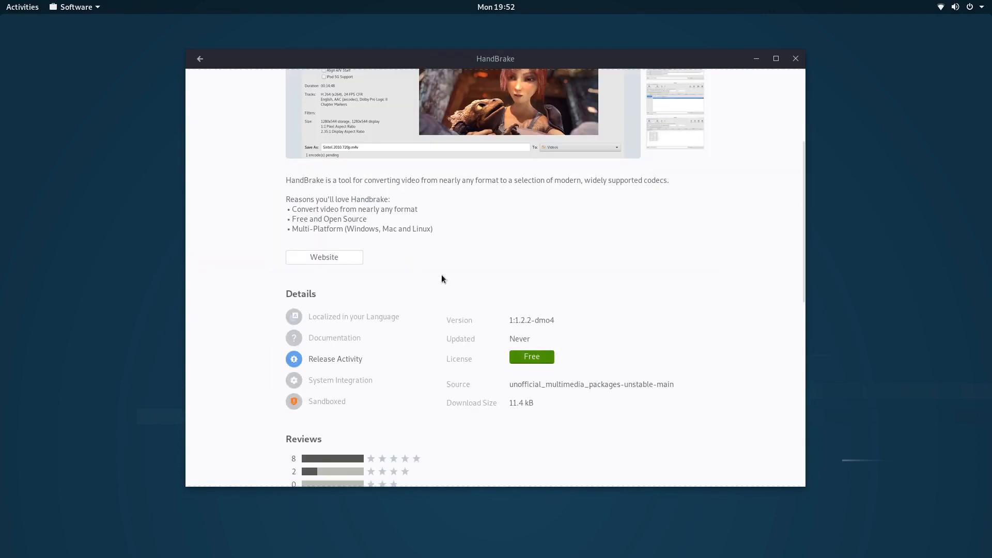
pyautogui.click(200, 58)
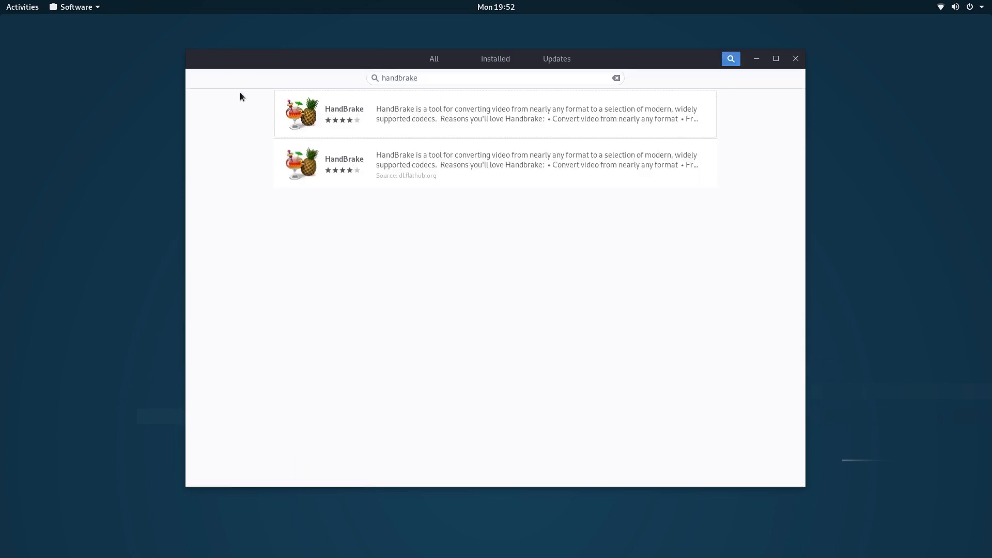
pyautogui.click(362, 160)
pyautogui.click(200, 58)
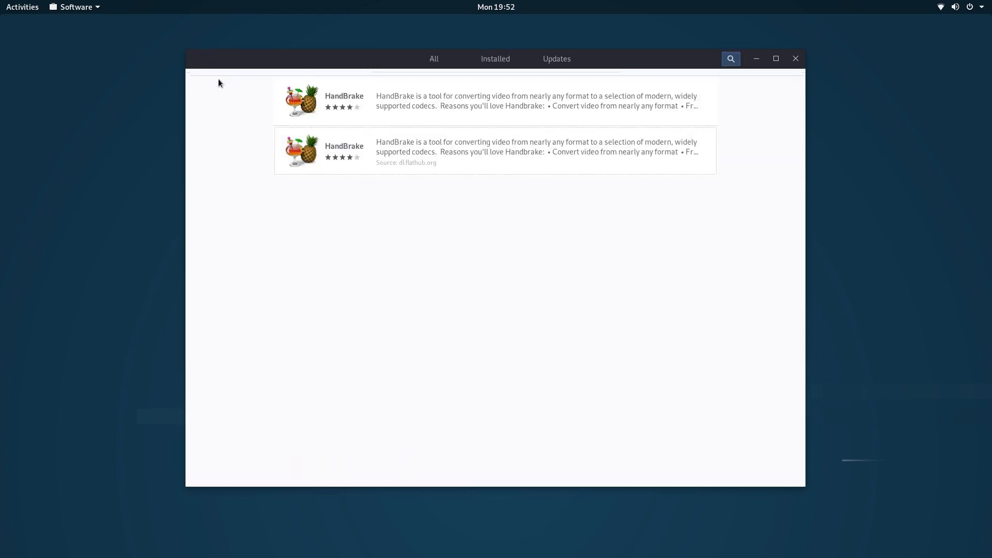
# Install HandBrake from the non-Flathub listing, authenticating with the account password, and close the software catalogue.
pyautogui.click(401, 127)
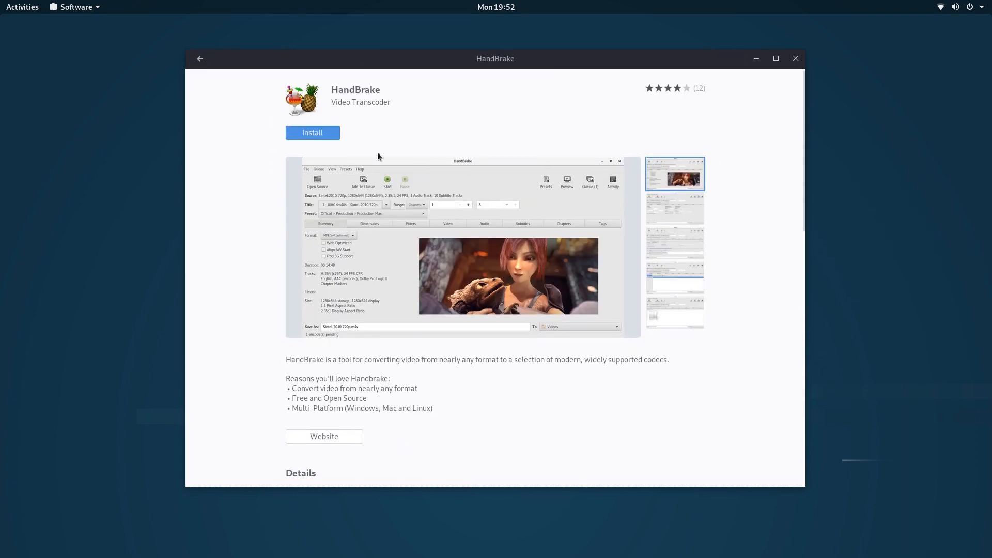
pyautogui.click(326, 132)
pyautogui.write('•••')
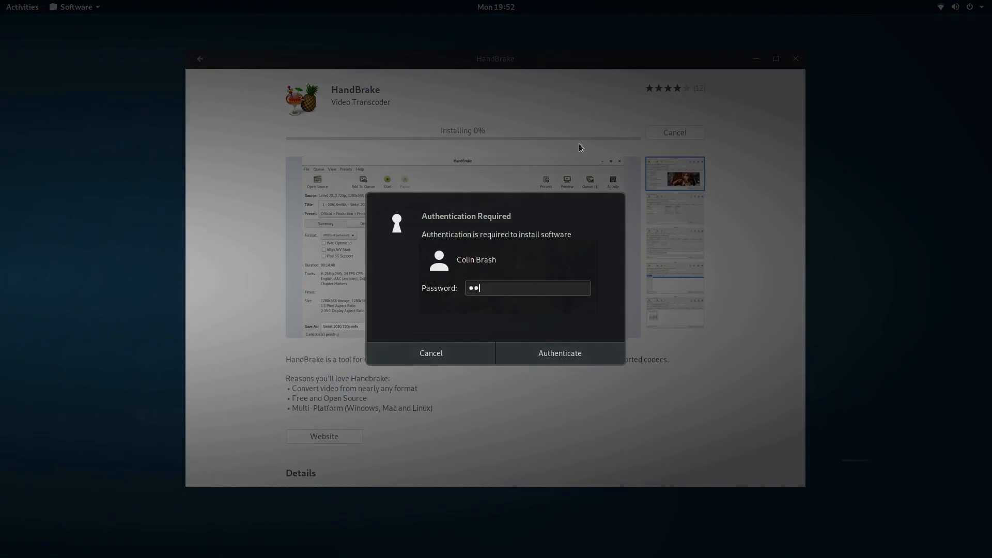
pyautogui.press('Return')
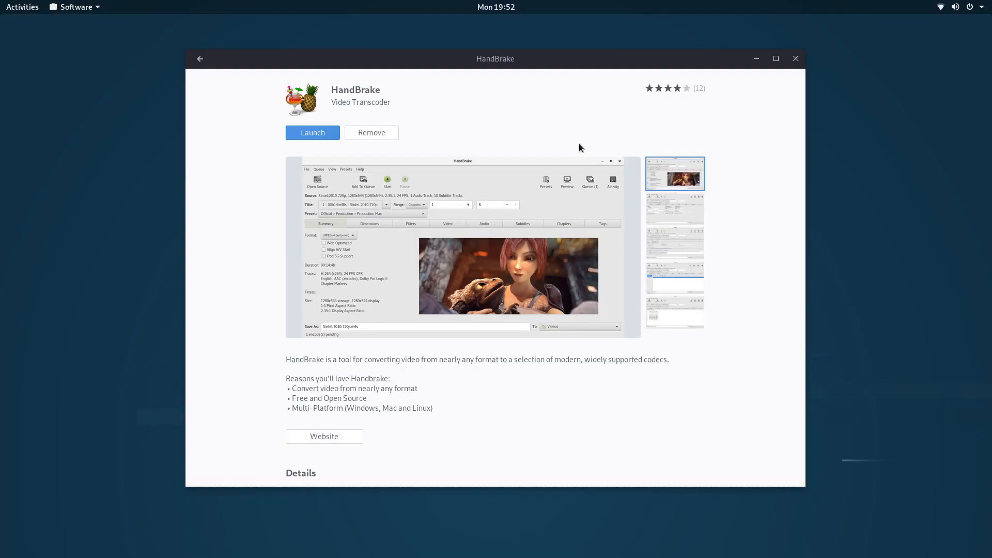
pyautogui.click(798, 61)
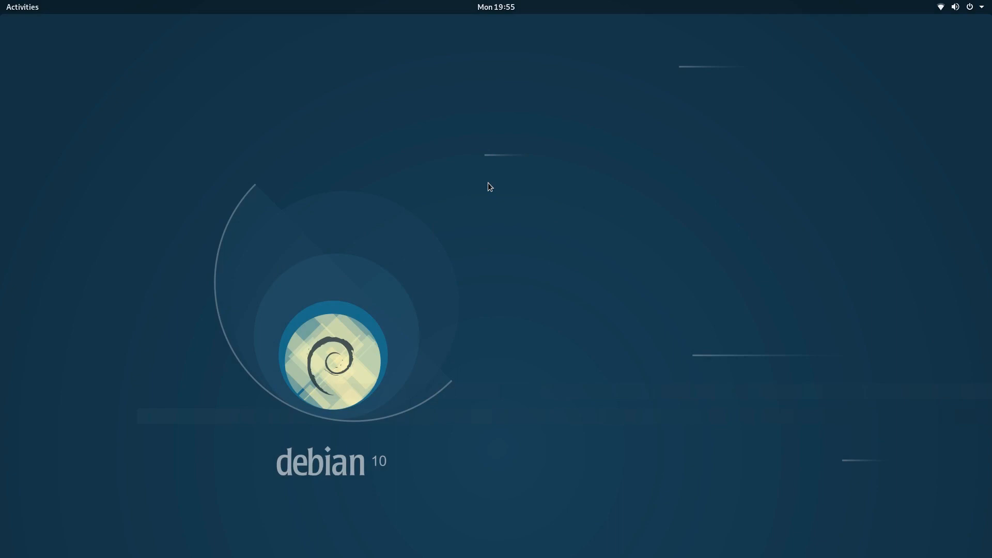
# Search the software catalogue for "mpv", check the mpv Media Player entry and close the catalogue.
pyautogui.moveTo(0, 0)
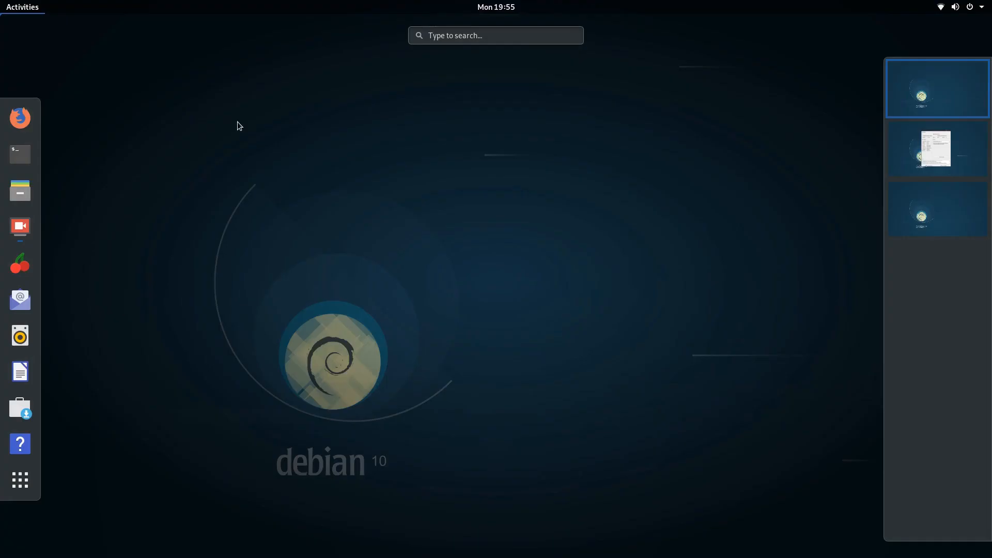
pyautogui.click(20, 408)
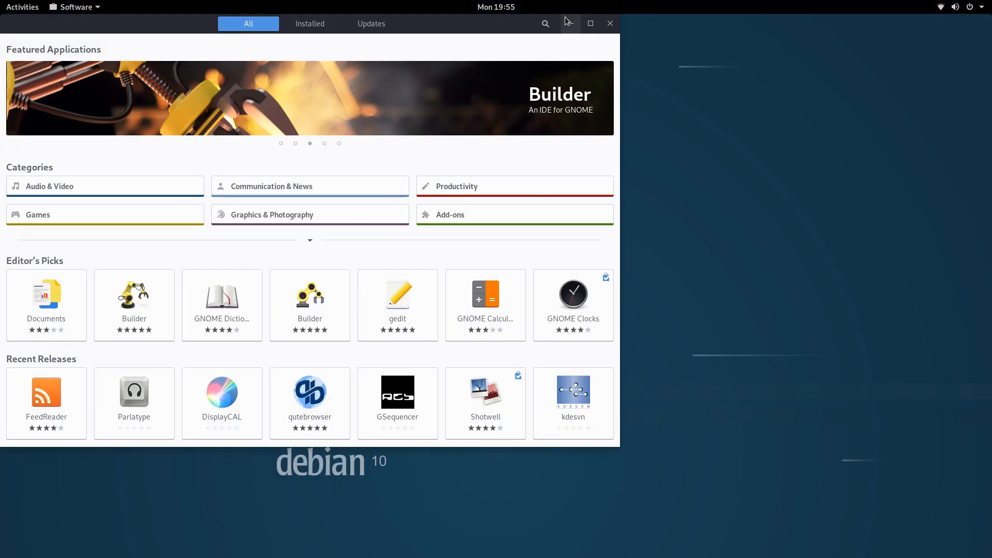
pyautogui.click(545, 24)
pyautogui.write('m')
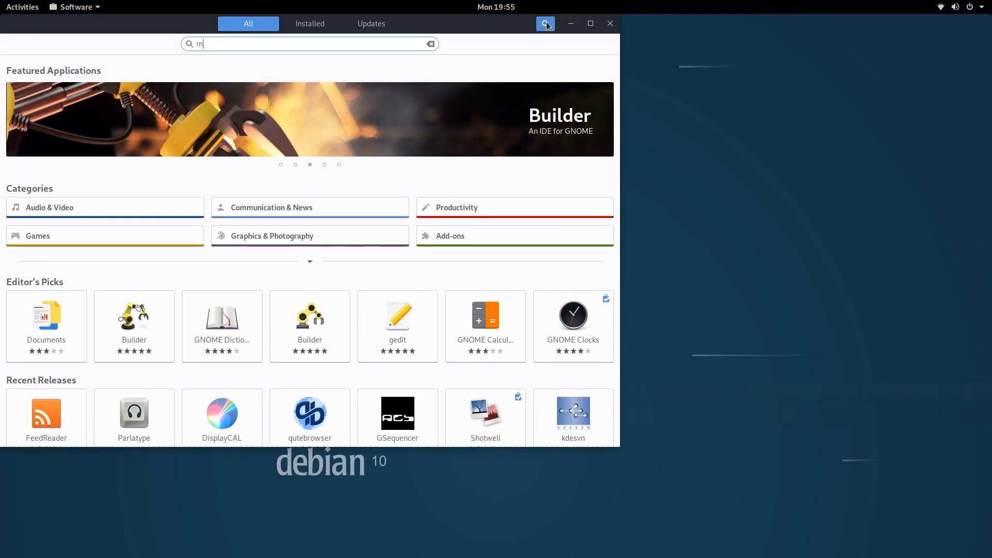
pyautogui.write('pv')
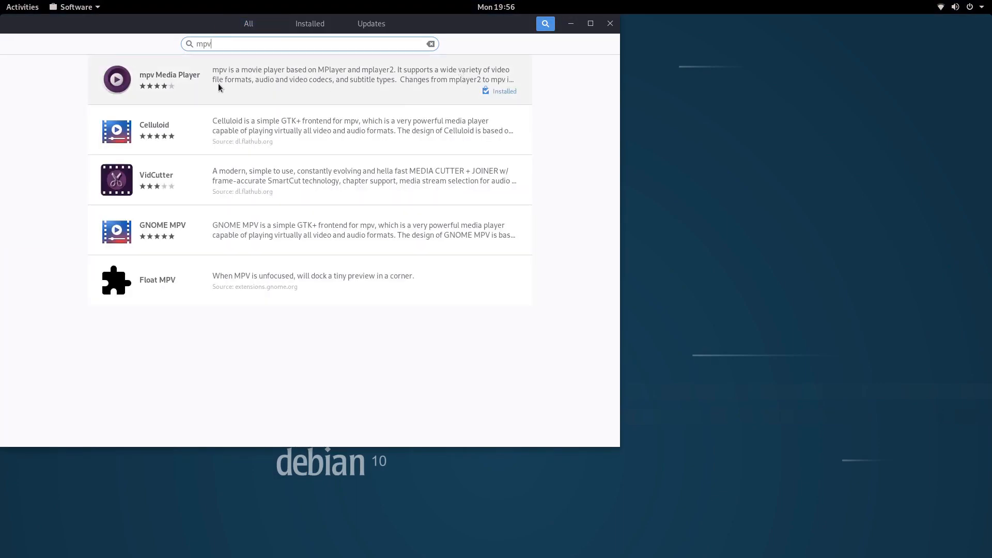
pyautogui.click(218, 87)
pyautogui.click(603, 26)
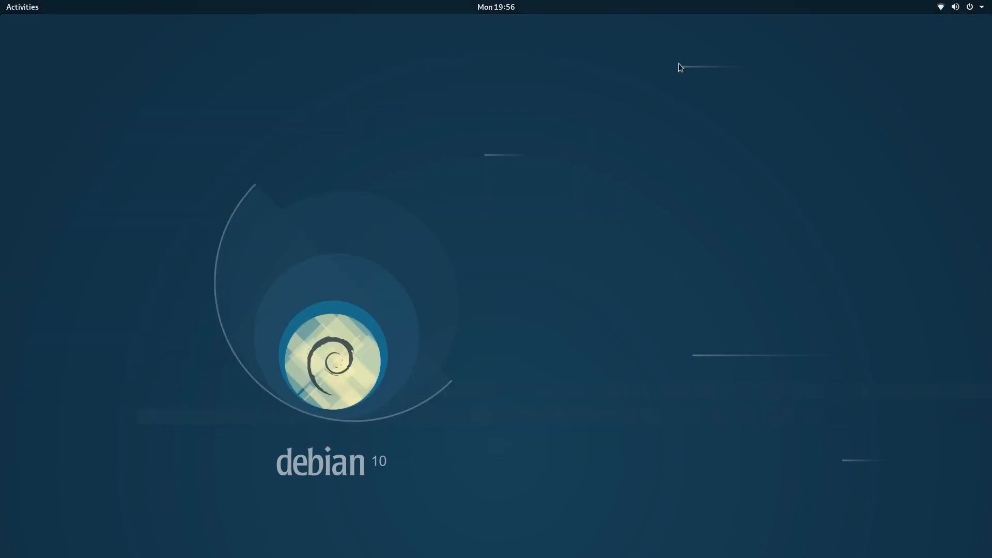
# Look for an mpv launcher in the desktop's application search and clear the search.
pyautogui.press('super')
pyautogui.write('mpv')
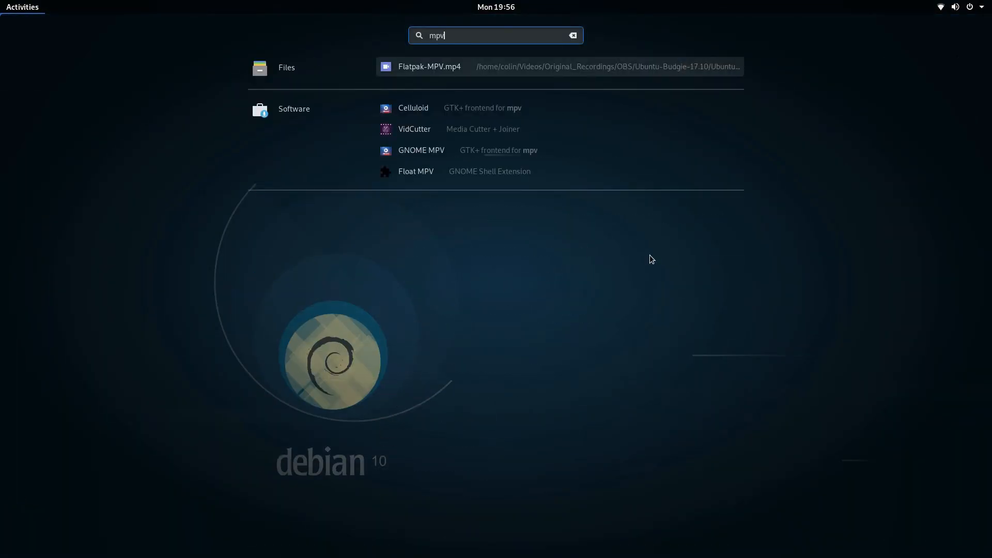
pyautogui.press('BackSpace')
pyautogui.press('BackSpace')
pyautogui.press('BackSpace')
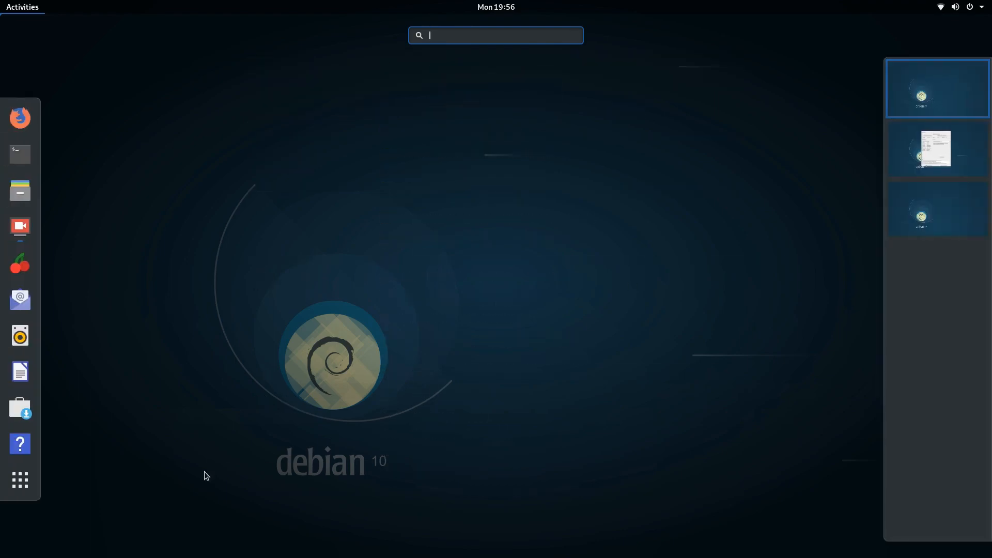
# Find GNOME MPV in the software catalogue by searching for "mpv" and install it from the Debian source.
pyautogui.click(21, 409)
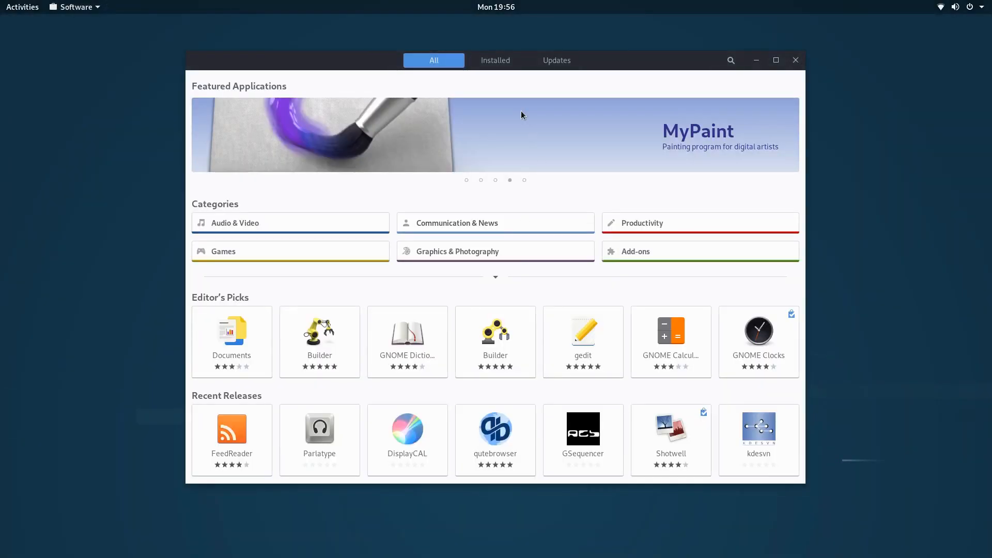
pyautogui.click(731, 60)
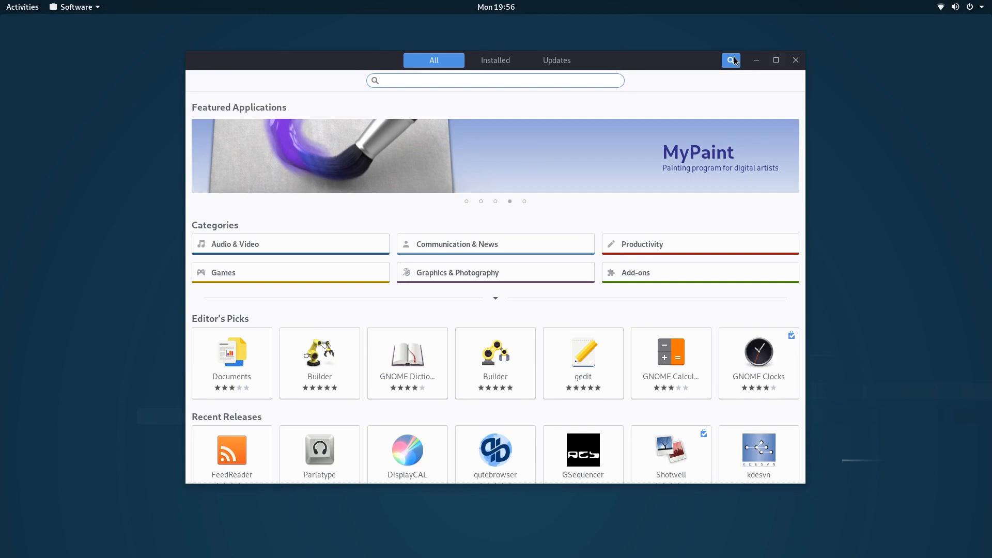
pyautogui.write('mpv')
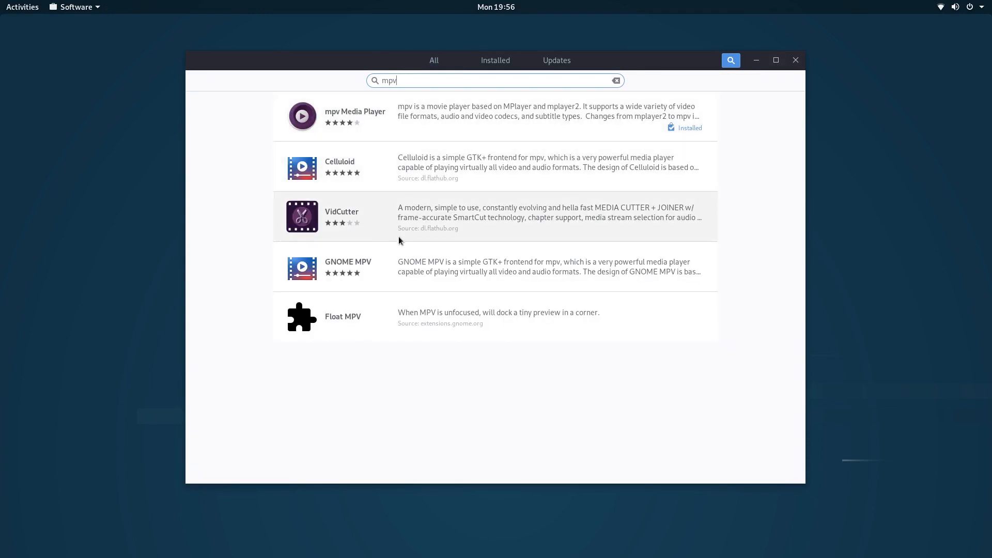
pyautogui.click(380, 265)
pyautogui.click(314, 136)
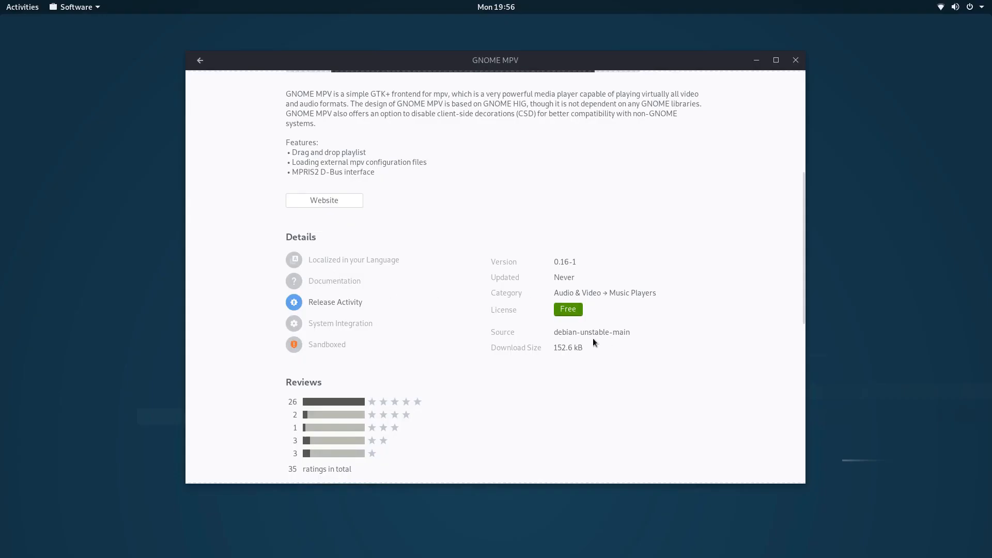
pyautogui.scroll(5, 452, 318)
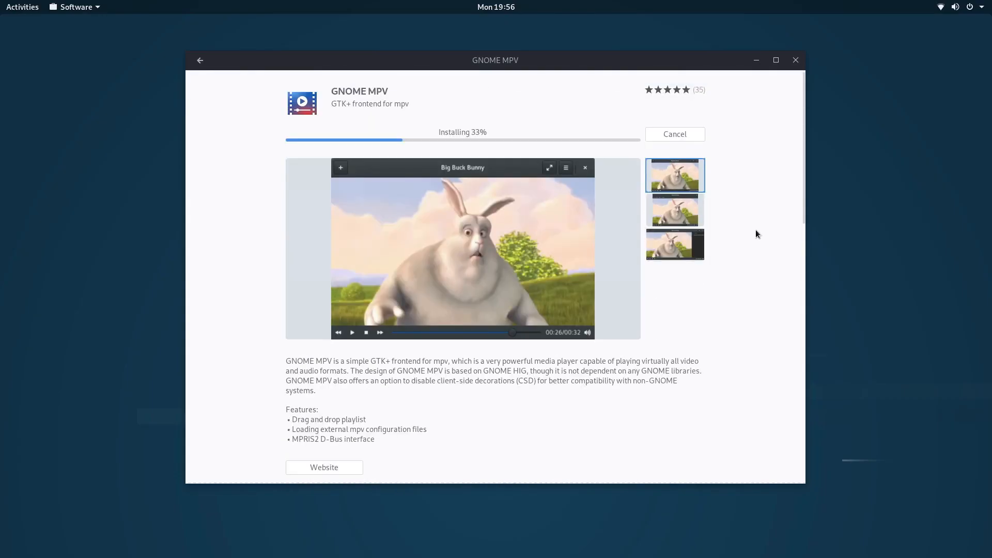
# Search the desktop for "mpv" to check for the media player launchers and leave the overview.
pyautogui.press('super')
pyautogui.write('mpv')
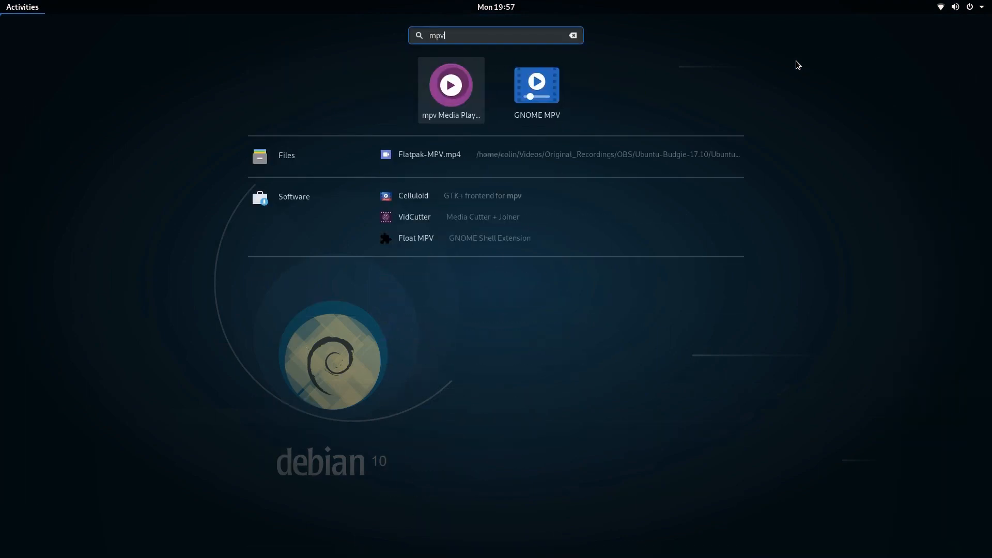
pyautogui.press('Escape')
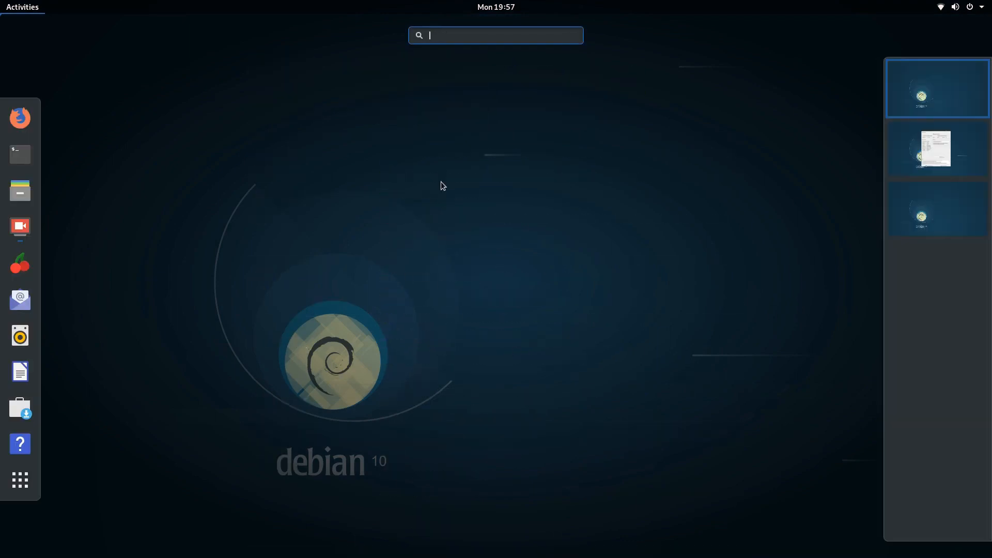
pyautogui.press('Escape')
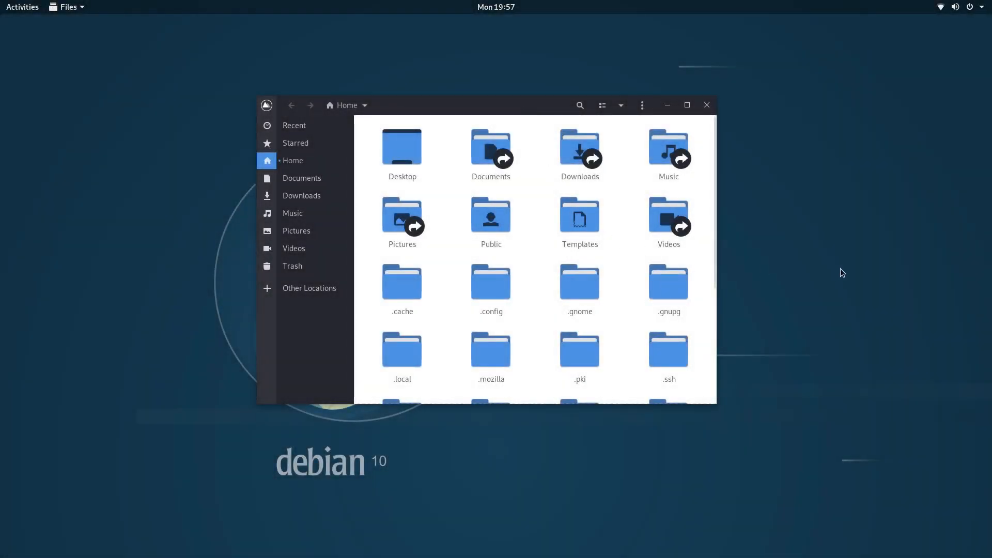
# Arrange two file manager windows side by side, one showing the Home folder and the other the Data drive.
pyautogui.click(309, 288)
pyautogui.click(401, 169)
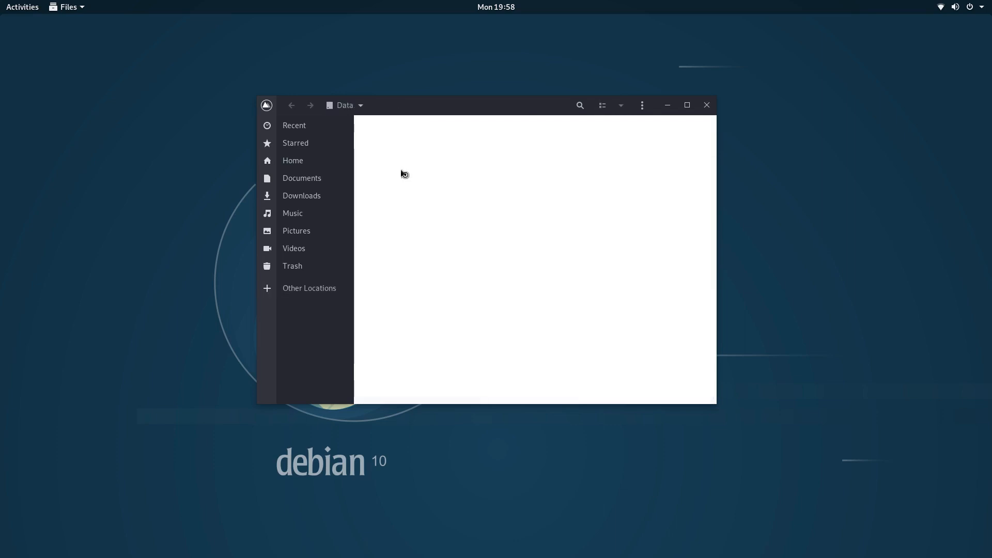
pyautogui.moveTo(446, 103); pyautogui.dragTo(685, 128)
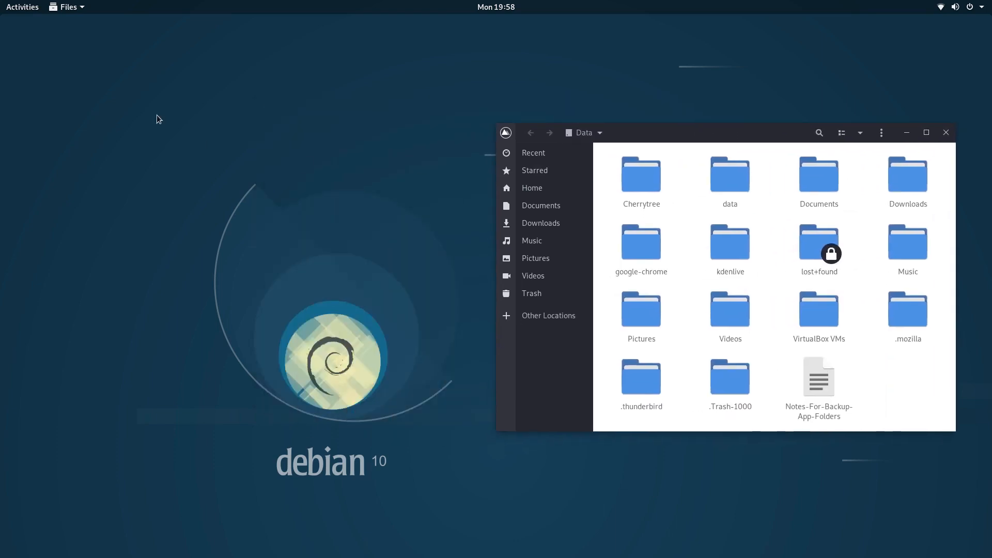
pyautogui.click(65, 8)
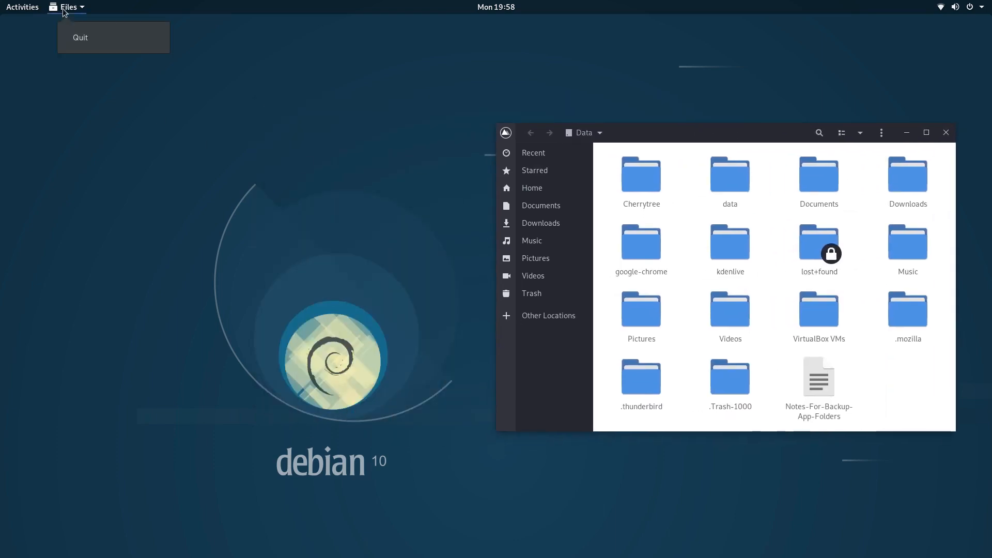
pyautogui.click(64, 9)
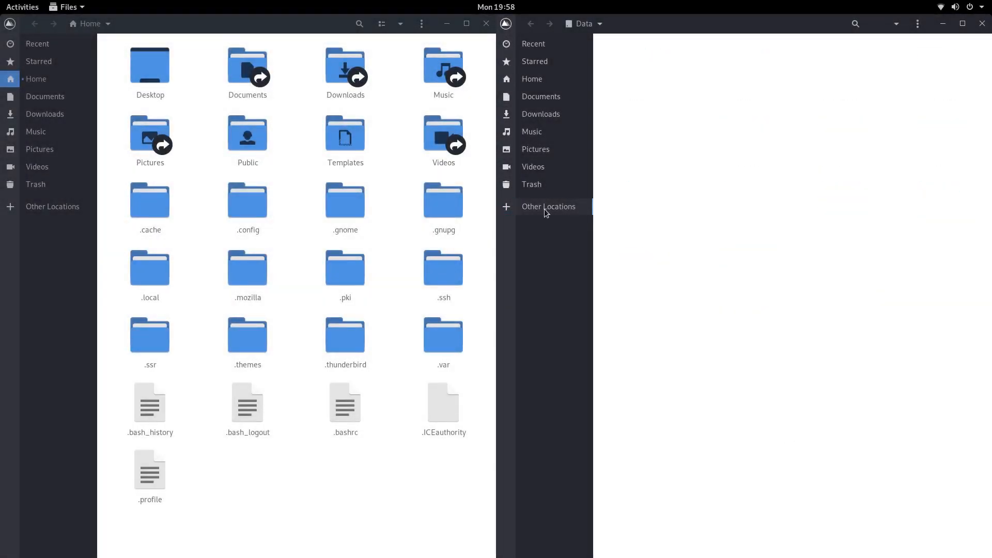
pyautogui.click(544, 207)
pyautogui.click(652, 86)
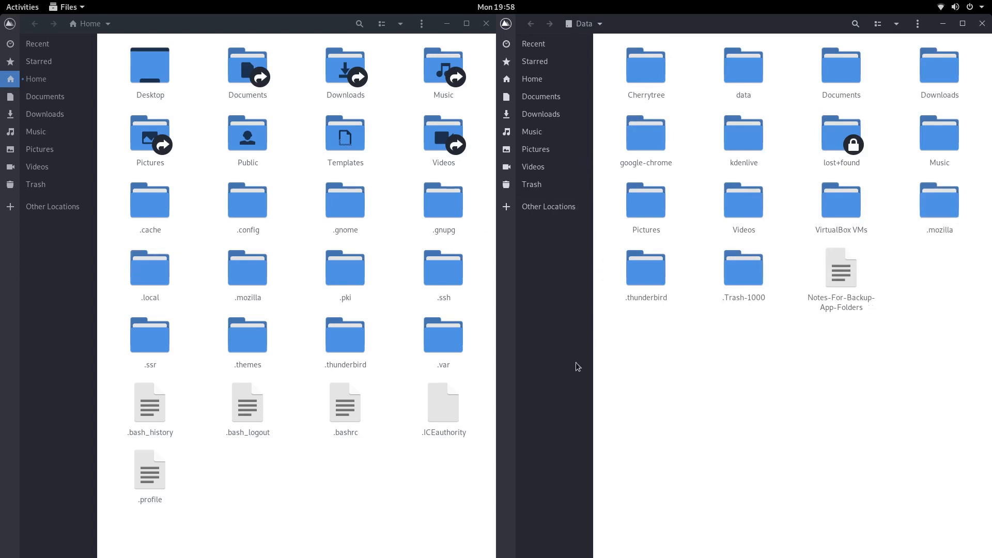
# Move the .thunderbird folder in the Home folder to the trash.
pyautogui.rightClick(347, 341)
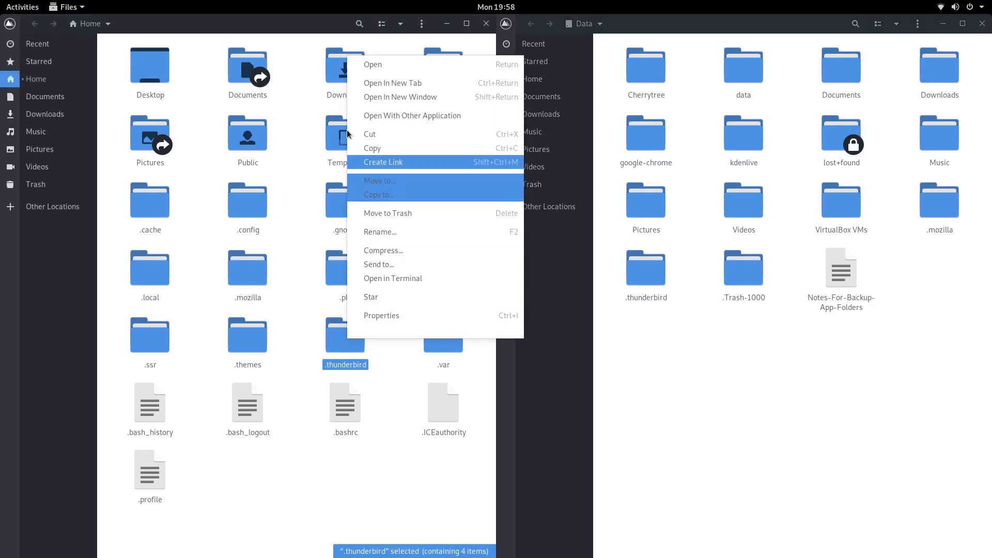
pyautogui.click(296, 79)
pyautogui.click(29, 82)
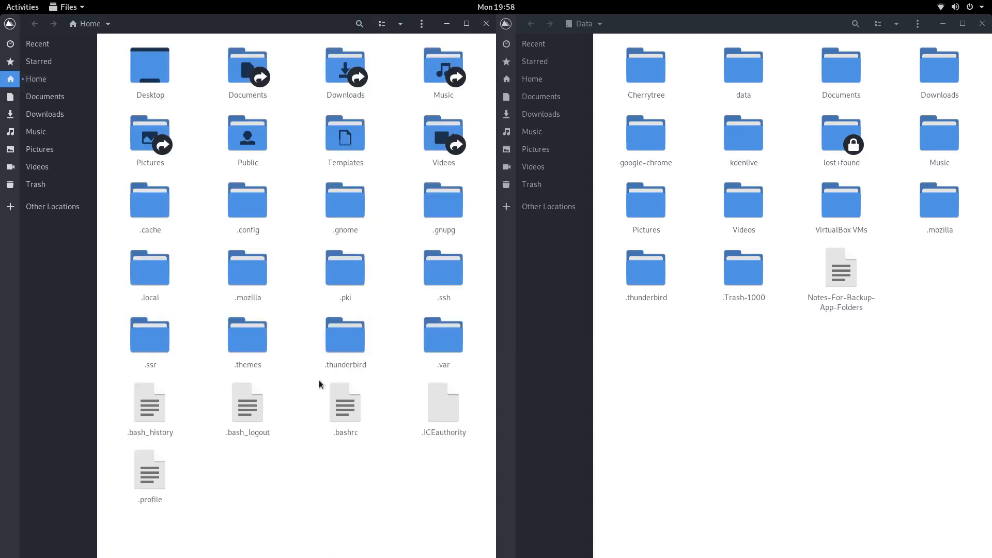
pyautogui.rightClick(346, 334)
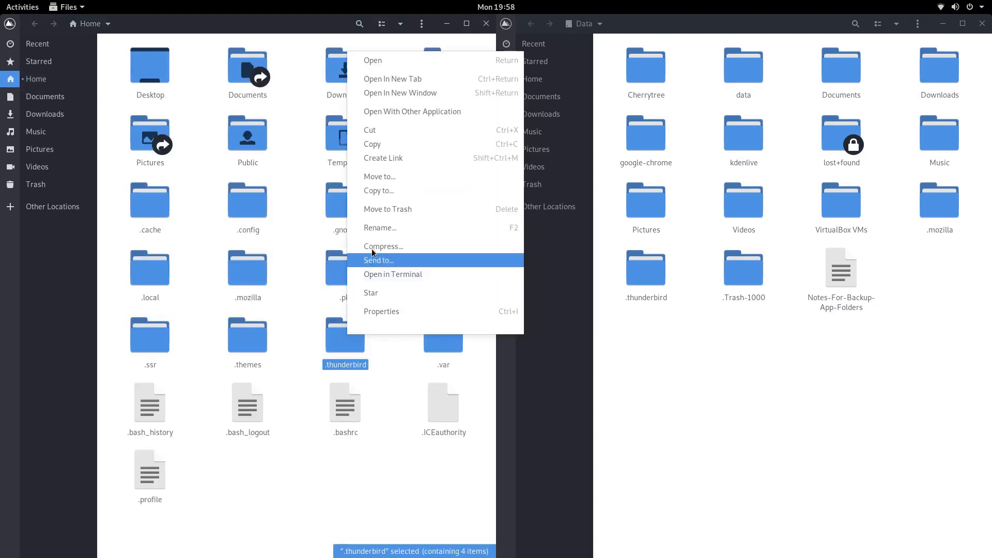
pyautogui.click(383, 209)
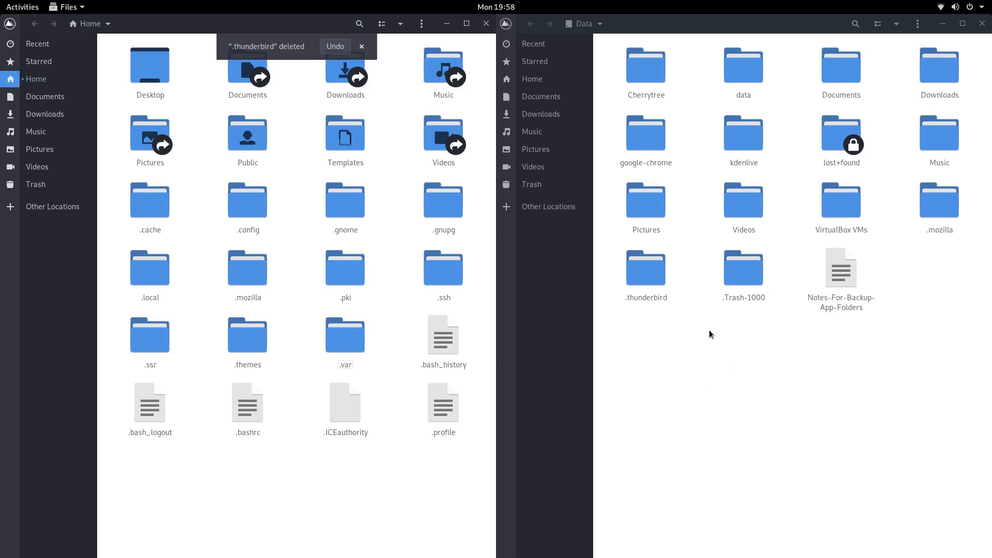
# Create a link to the Data drive's .thunderbird folder and move that link into the Home folder.
pyautogui.rightClick(667, 267)
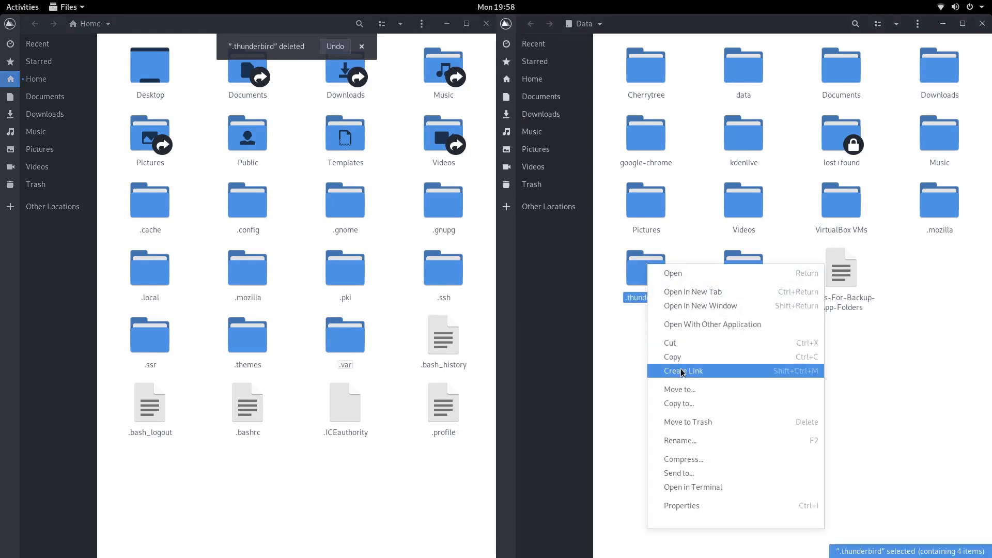
pyautogui.click(682, 371)
pyautogui.rightClick(839, 137)
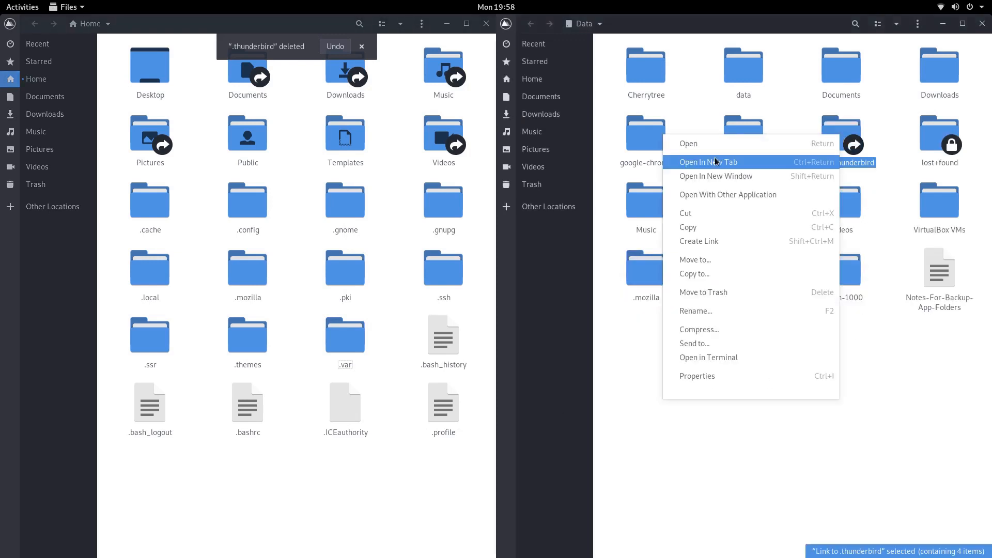
pyautogui.click(587, 299)
pyautogui.rightClick(306, 471)
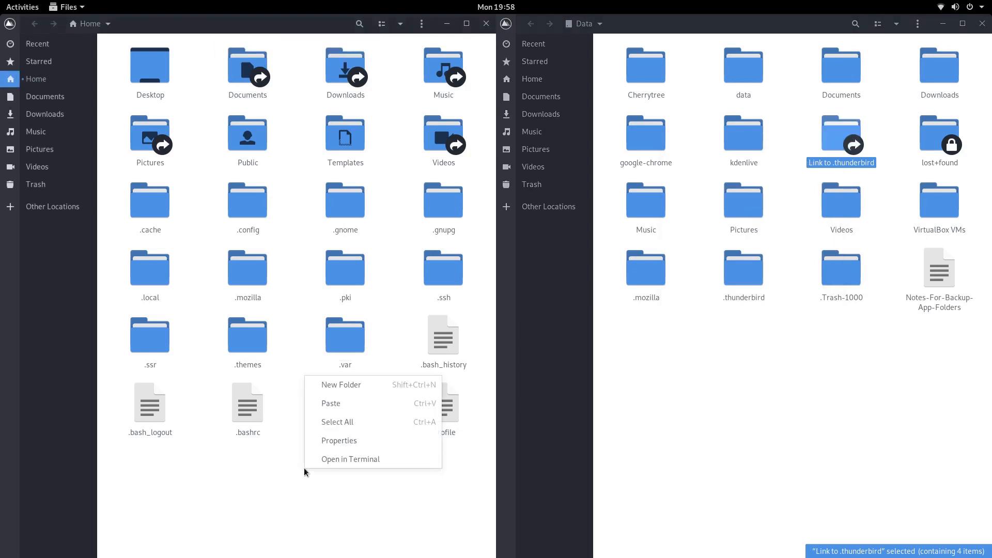
pyautogui.click(341, 403)
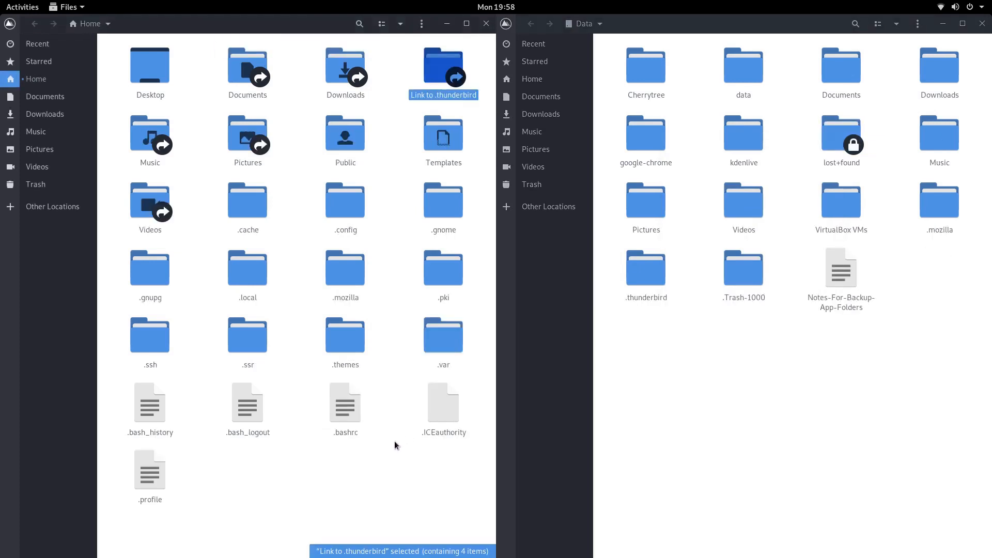
# Rename the Thunderbird link in the Home folder as .thunderbird.
pyautogui.rightClick(440, 68)
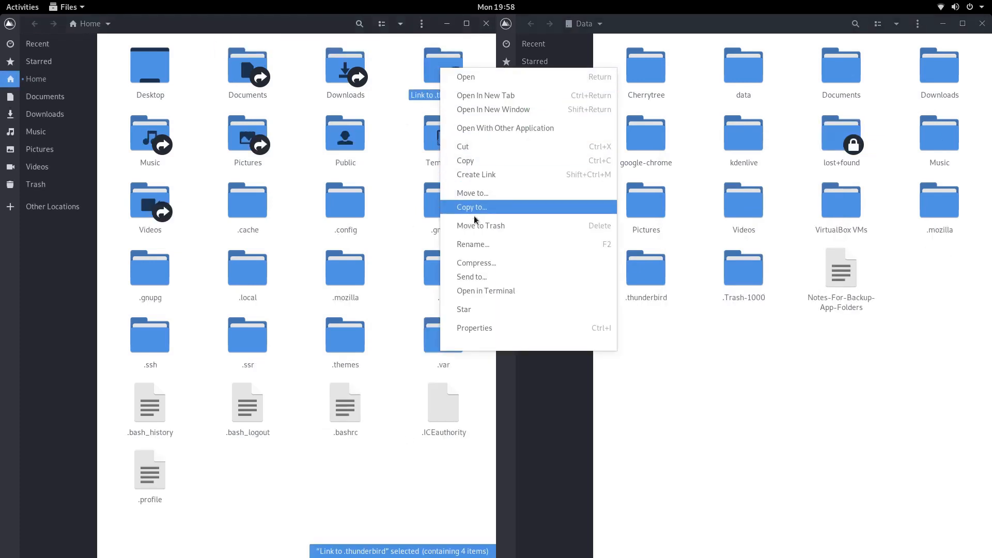
pyautogui.click(476, 245)
pyautogui.click(342, 135)
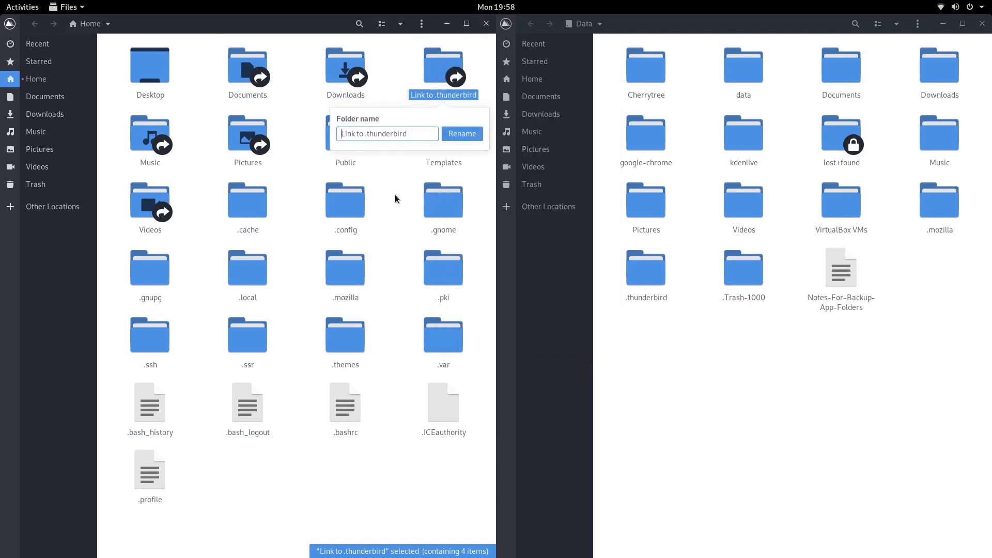
pyautogui.press('Delete')
pyautogui.press('Delete')
pyautogui.press('Delete')
pyautogui.press('Delete')
pyautogui.press('Delete')
pyautogui.press('Delete')
pyautogui.press('Delete')
pyautogui.press('Delete')
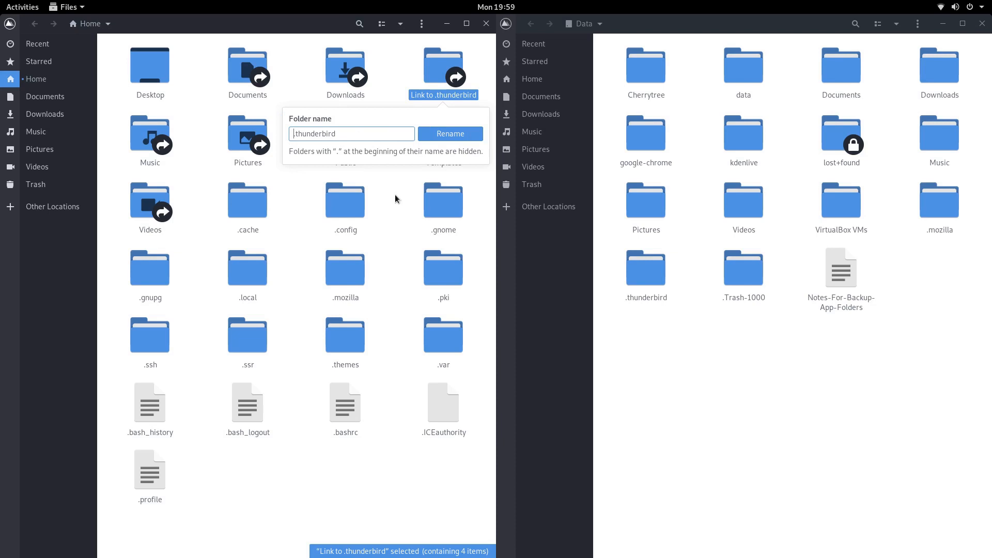
pyautogui.press('Return')
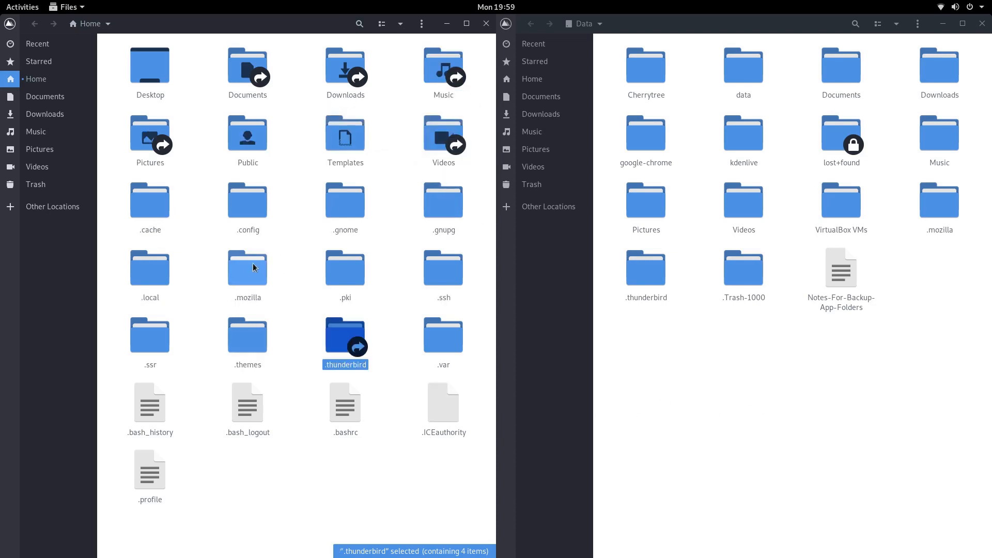
# Trash the Home folder's .mozilla folder and put a link to the Data drive's .mozilla folder in its place.
pyautogui.rightClick(240, 273)
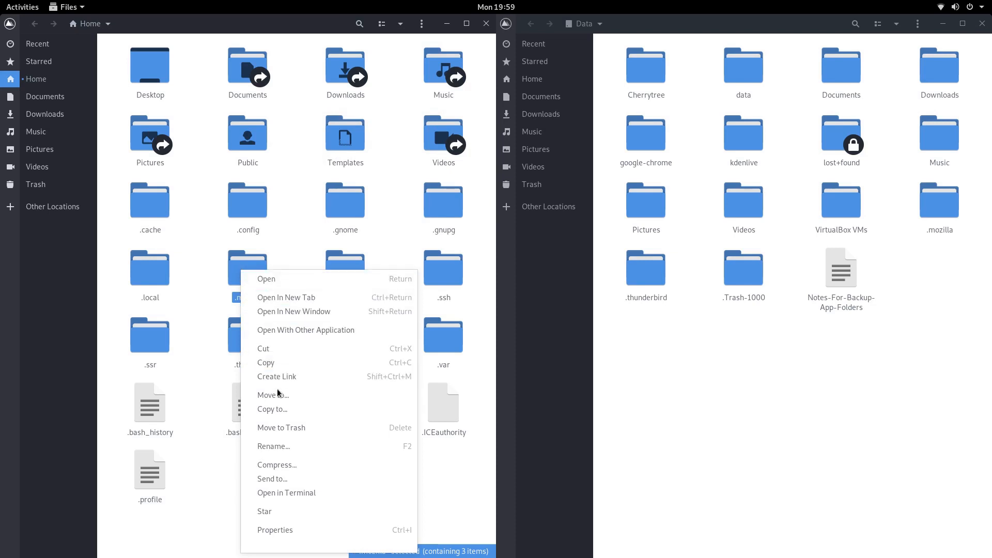
pyautogui.click(314, 428)
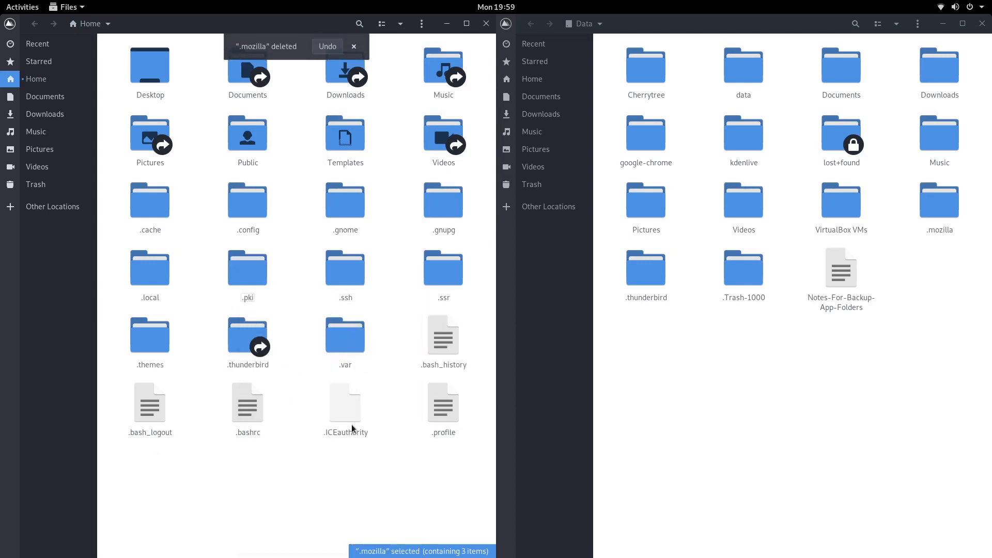
pyautogui.rightClick(936, 205)
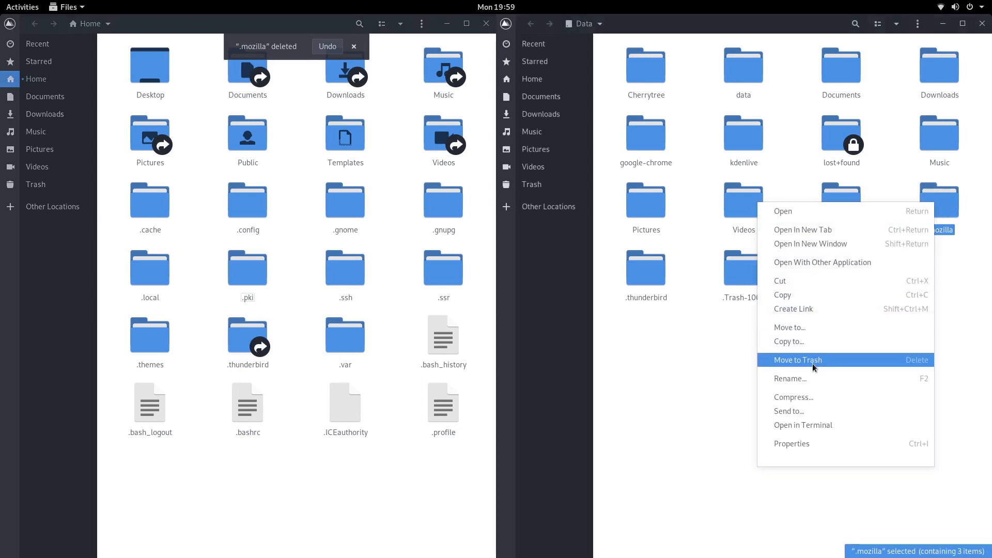
pyautogui.click(793, 309)
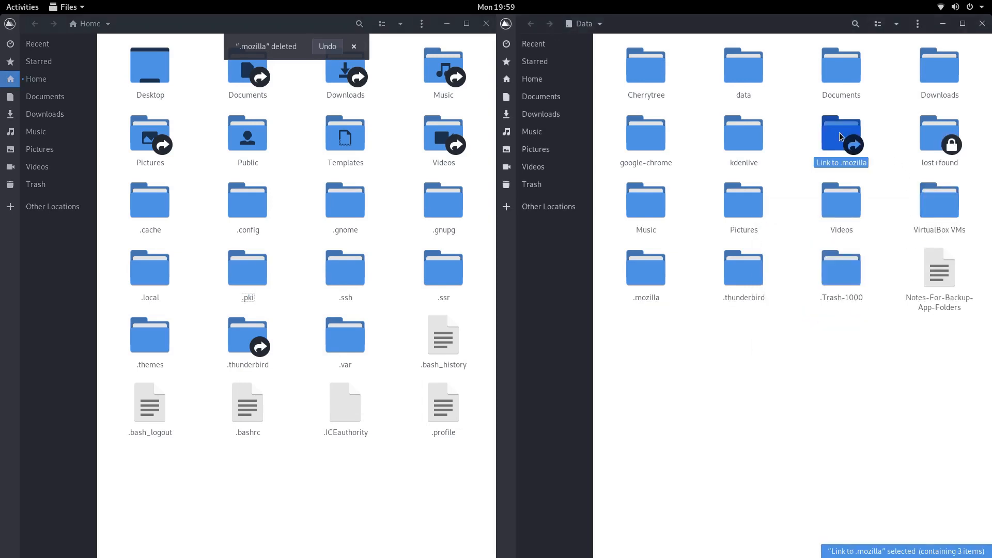
pyautogui.rightClick(839, 143)
pyautogui.click(687, 211)
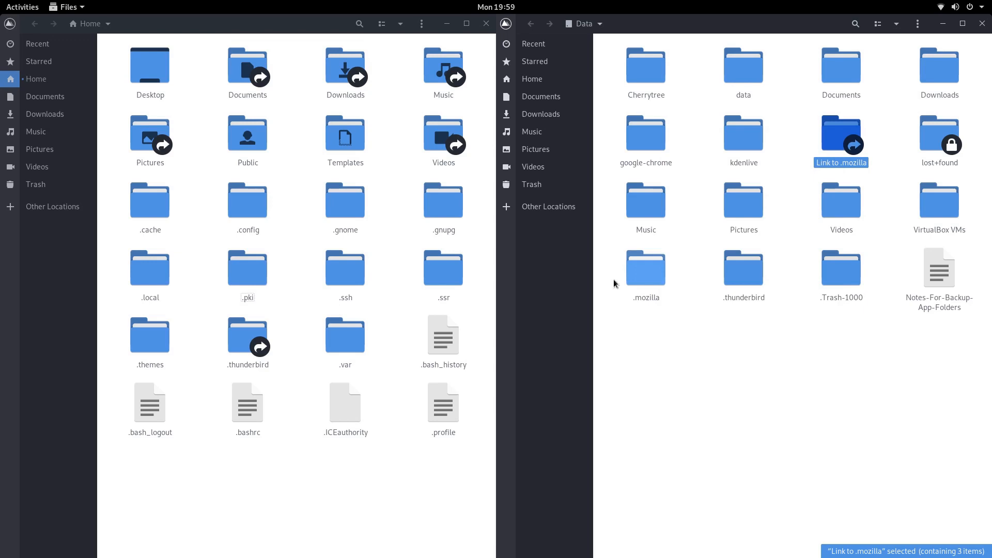
pyautogui.rightClick(232, 496)
pyautogui.click(261, 430)
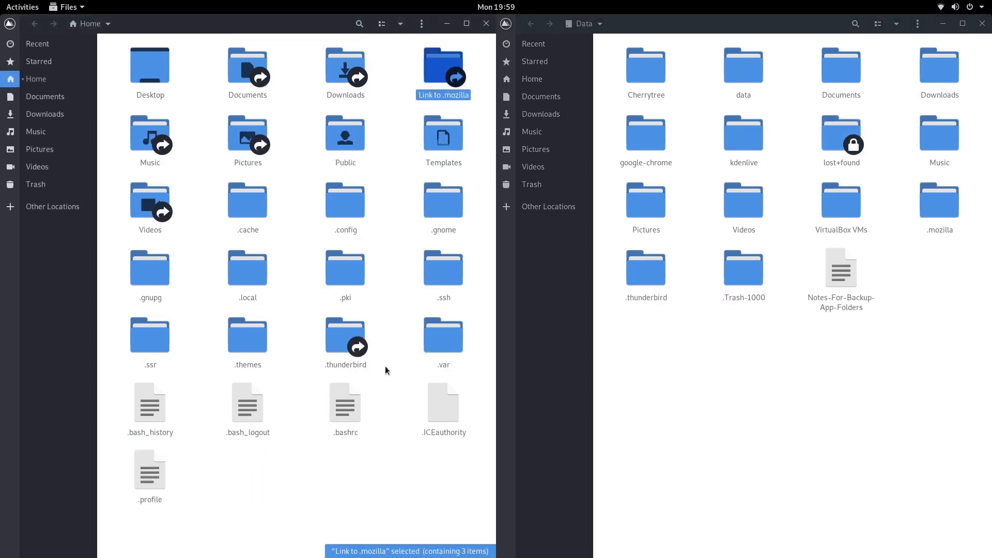
# Rename the Mozilla link in the Home folder as .mozilla.
pyautogui.rightClick(435, 72)
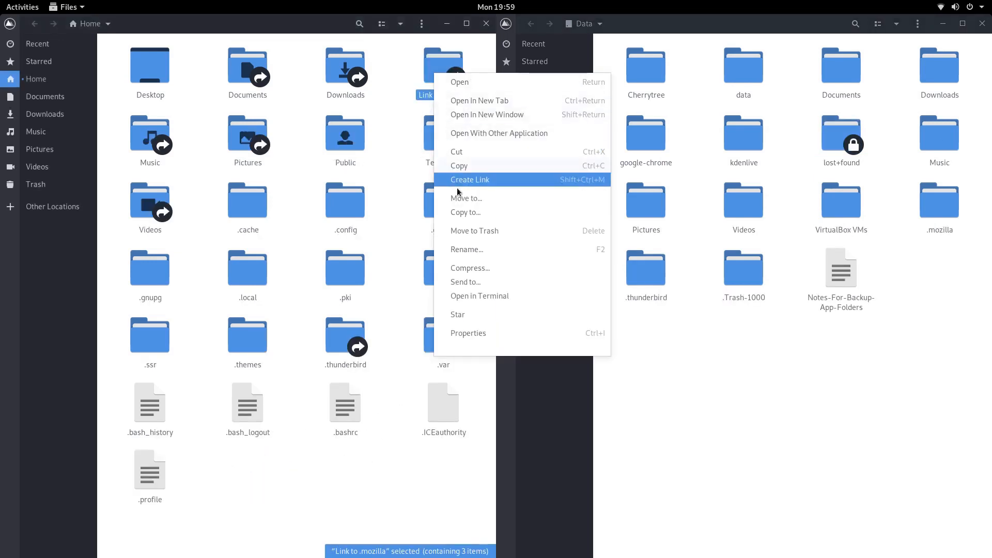
pyautogui.click(466, 251)
pyautogui.click(341, 138)
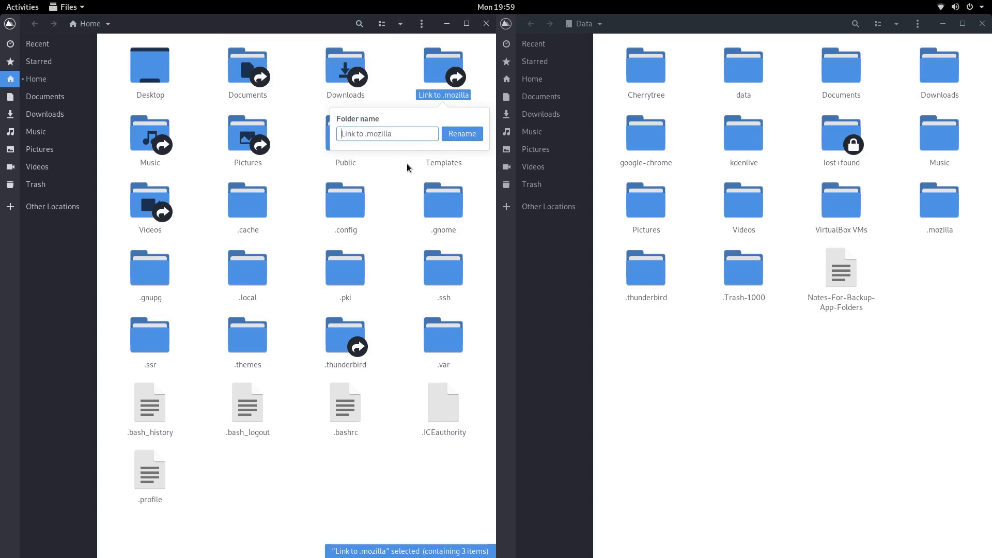
pyautogui.press('Delete')
pyautogui.press('Delete')
pyautogui.press('Delete')
pyautogui.press('Delete')
pyautogui.press('Delete')
pyautogui.press('Delete')
pyautogui.press('Delete')
pyautogui.press('Delete')
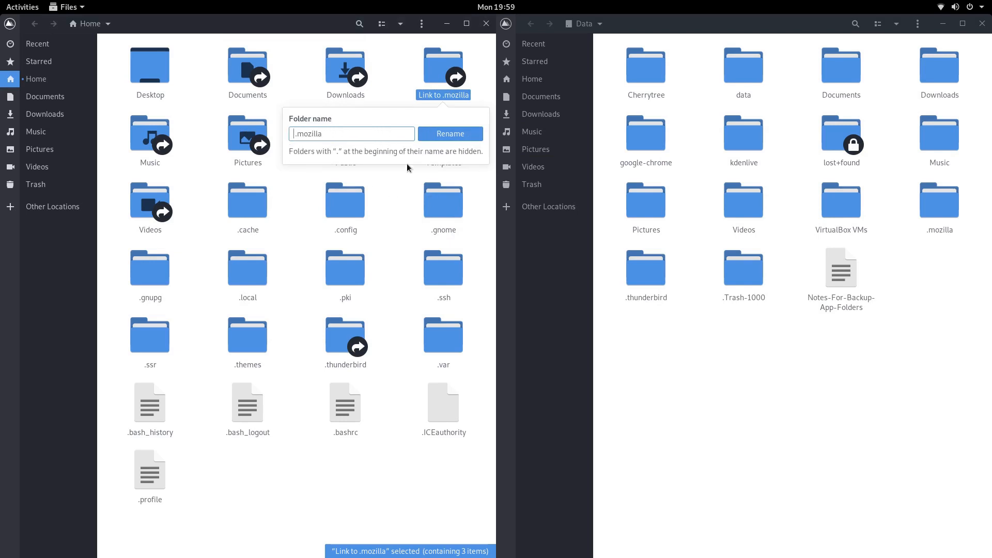
pyautogui.press('Return')
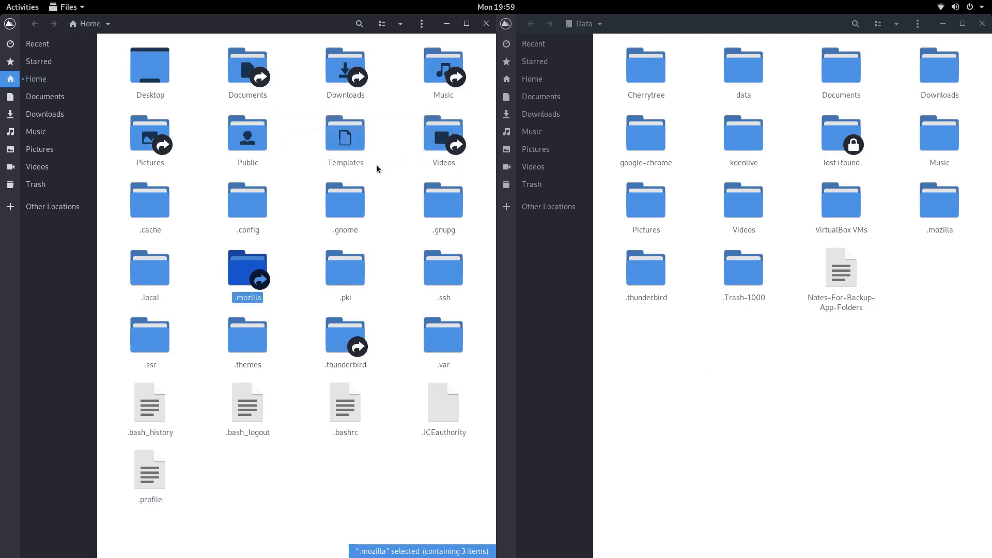
# Launch Firefox to check whether it uses the linked profile, dismiss the new profile notice and look up the browser version.
pyautogui.click(22, 9)
pyautogui.click(22, 115)
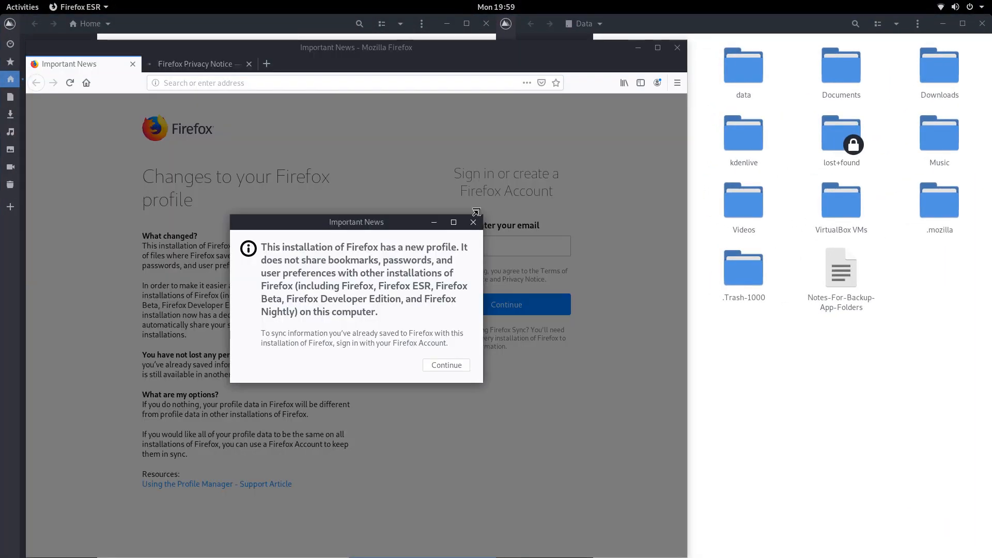
pyautogui.click(445, 365)
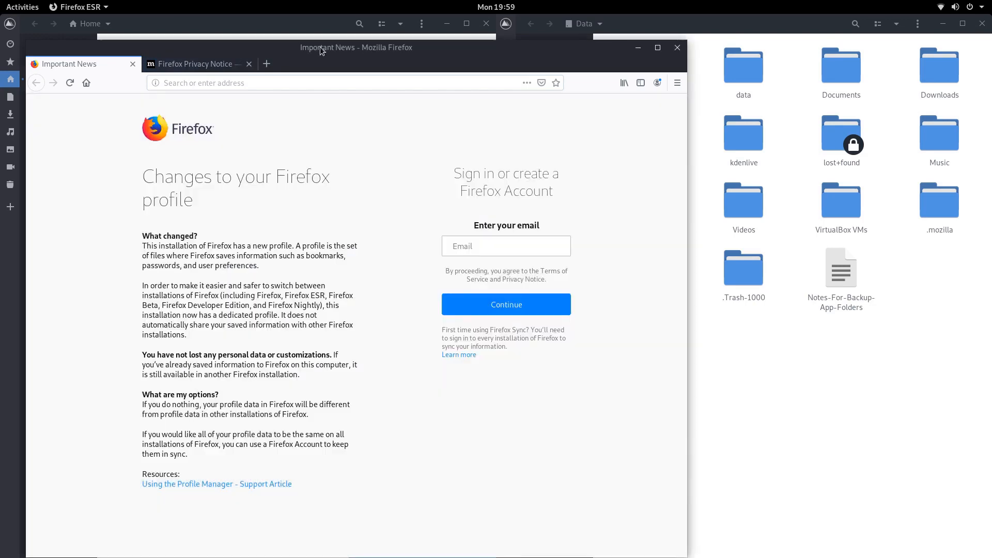
pyautogui.moveTo(321, 46); pyautogui.dragTo(540, 47)
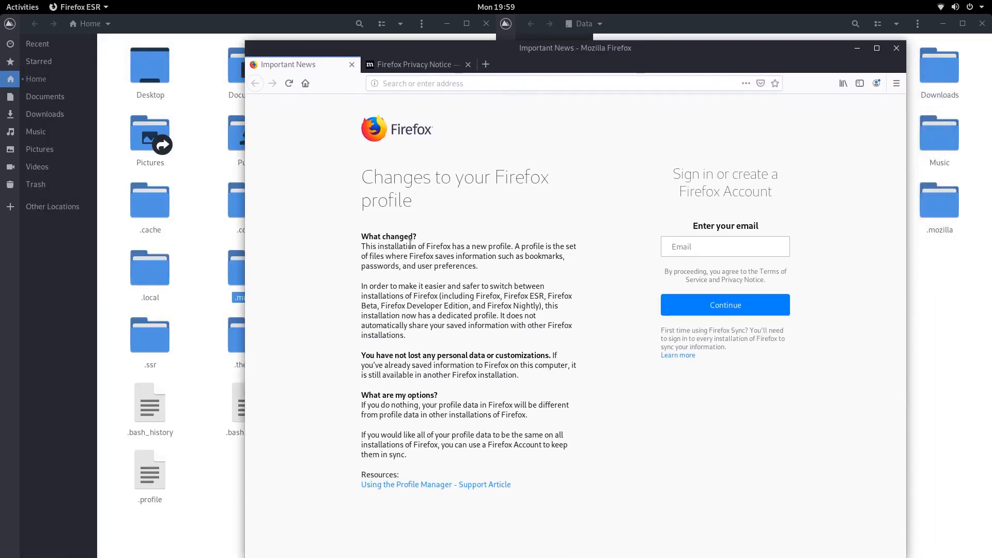
pyautogui.click(897, 83)
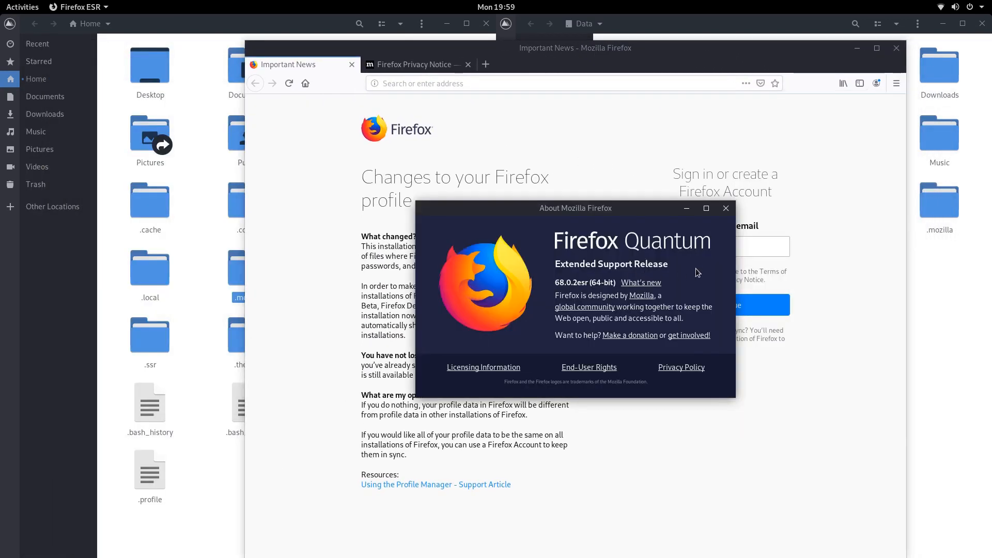
pyautogui.click(726, 207)
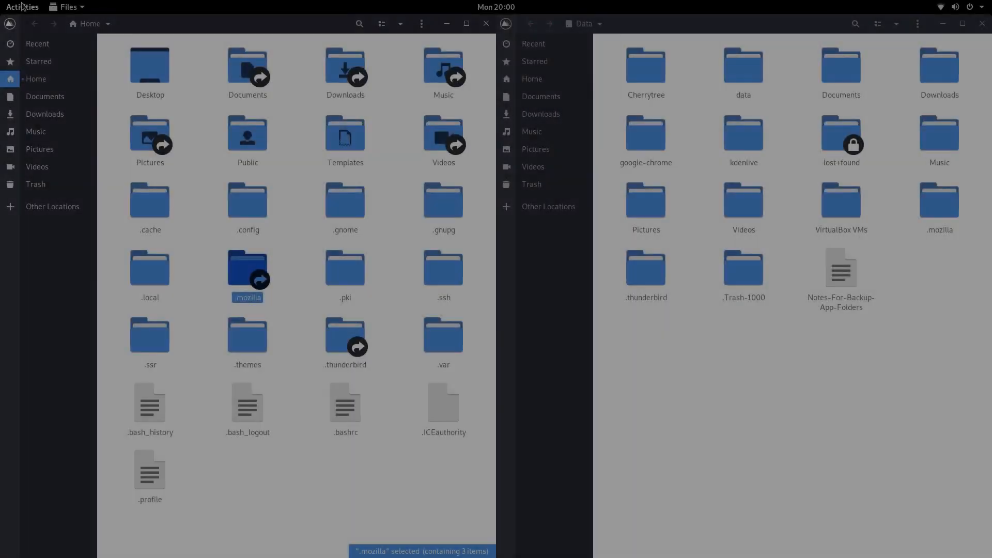
pyautogui.click(19, 107)
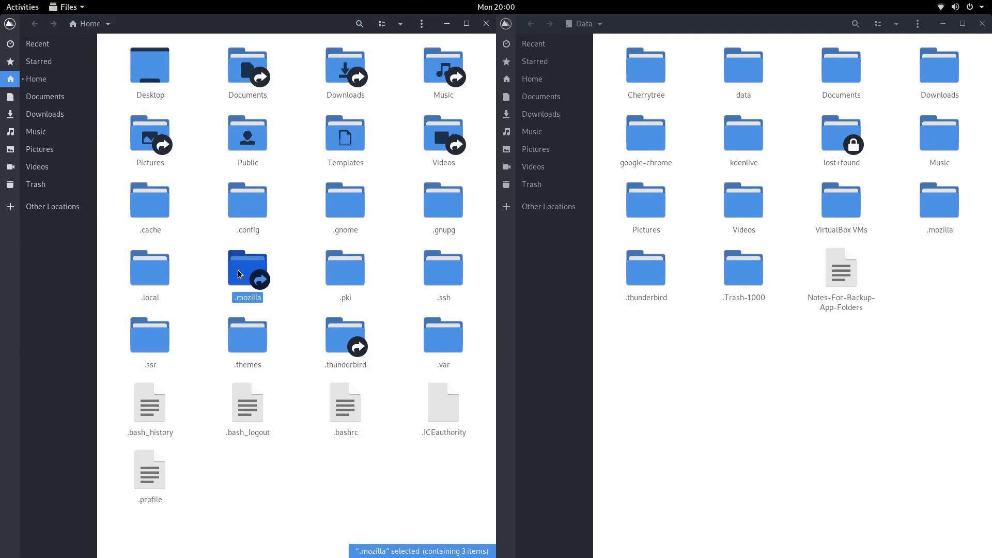
# Move the .mozilla link in the Home folder to the trash and restore the original .mozilla folder from the trash.
pyautogui.rightClick(242, 273)
pyautogui.click(376, 428)
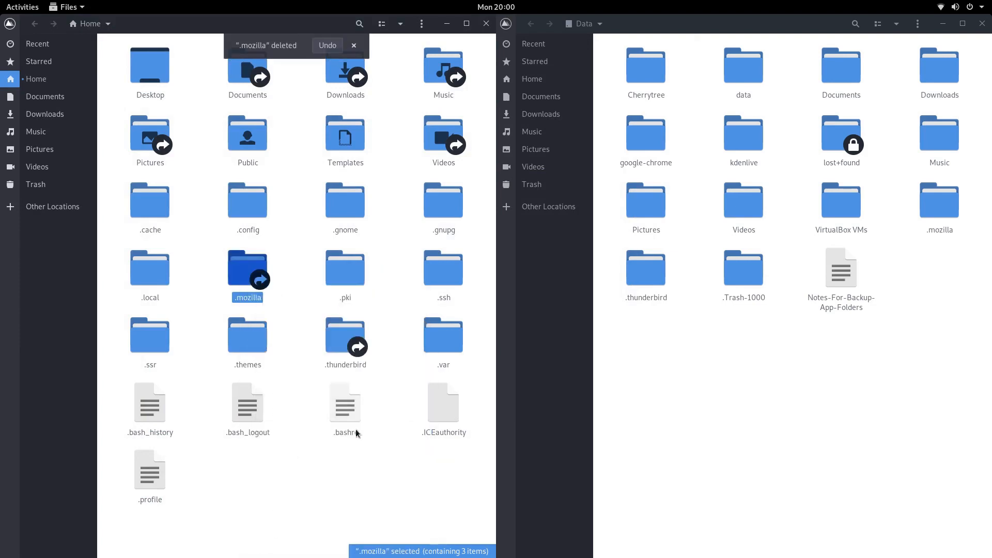
pyautogui.click(51, 184)
pyautogui.rightClick(250, 87)
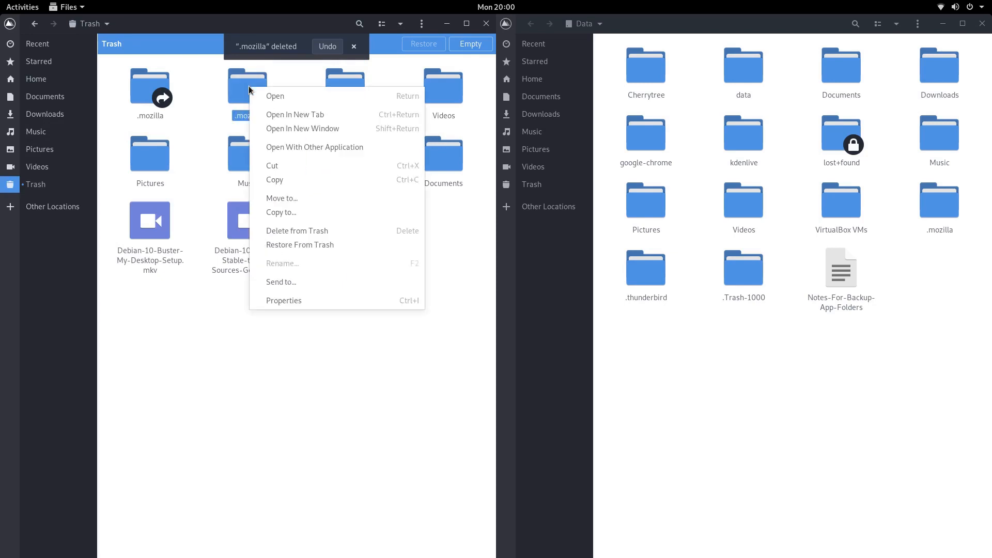
pyautogui.click(297, 244)
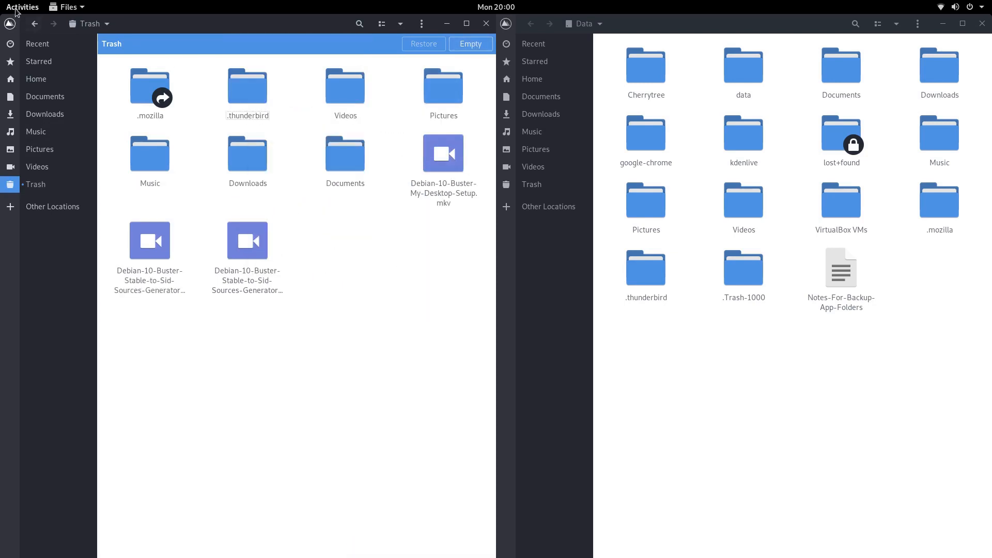
pyautogui.moveTo(1, 2)
pyautogui.click(17, 181)
pyautogui.click(35, 79)
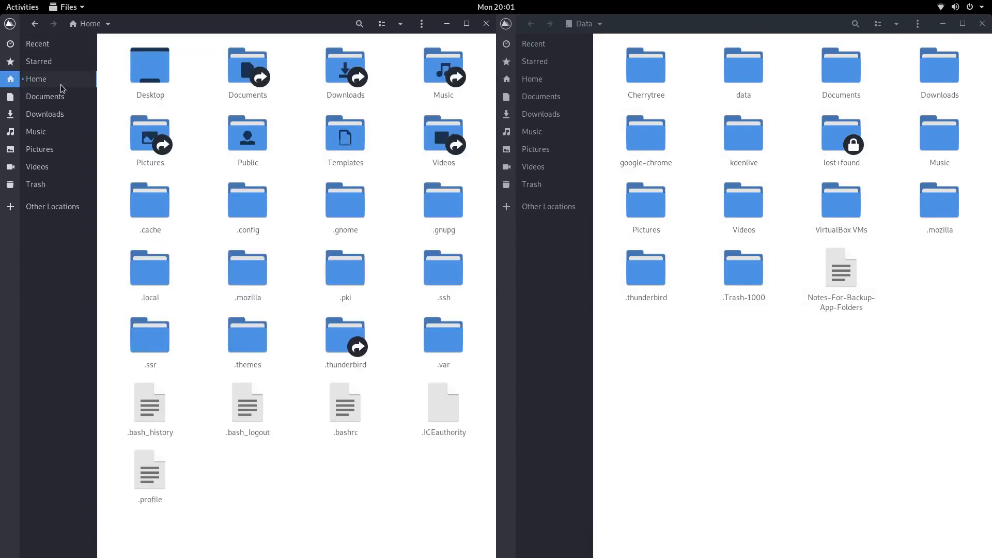
# Download the 64 bit .deb package of Google Chrome from its website in Firefox and try to install it with GDebi.
pyautogui.moveTo(1, 2)
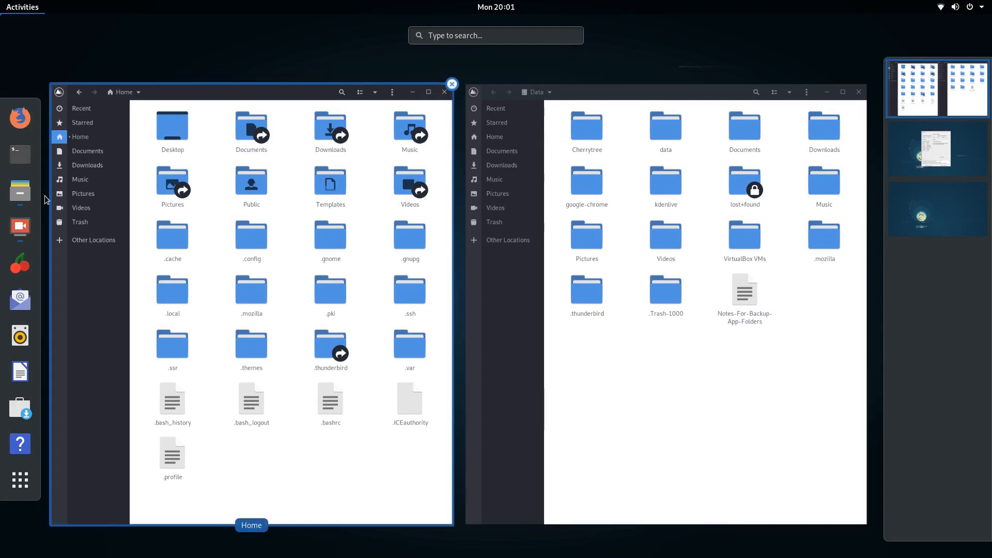
pyautogui.click(20, 118)
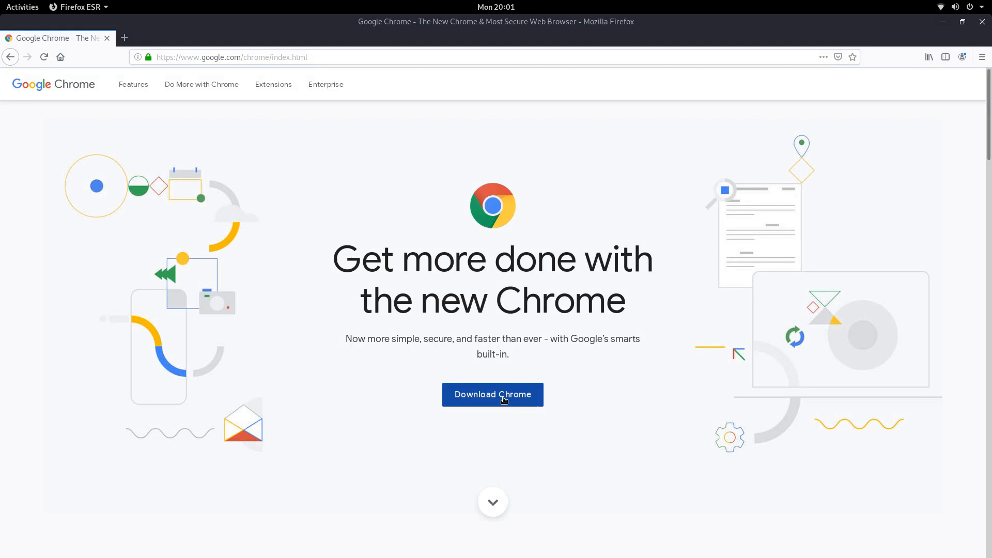
pyautogui.click(503, 396)
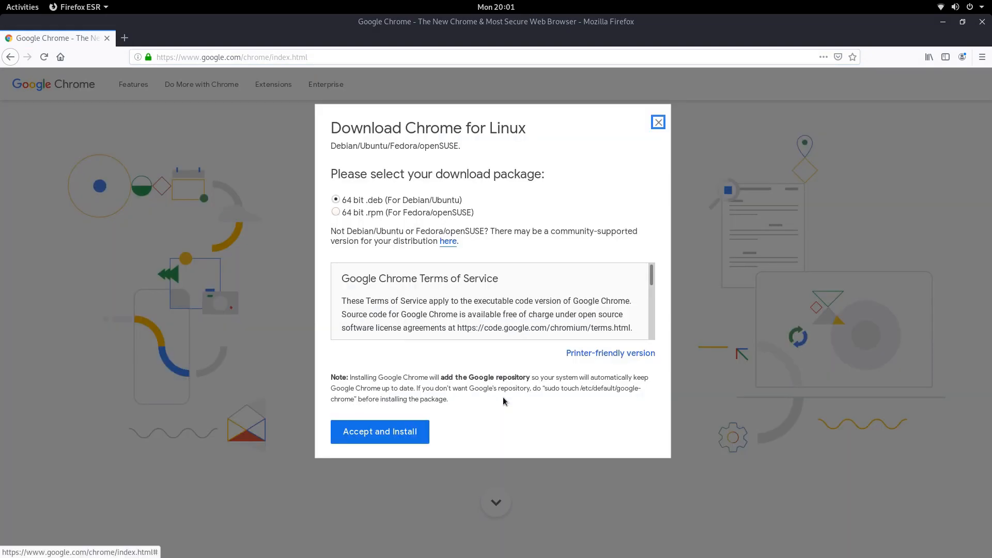
pyautogui.click(455, 419)
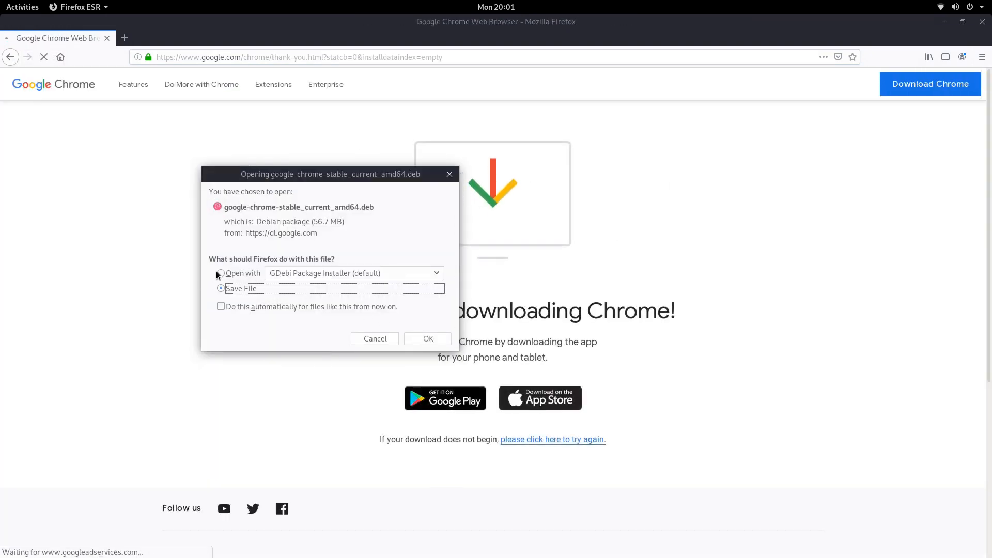
pyautogui.click(222, 272)
pyautogui.click(442, 342)
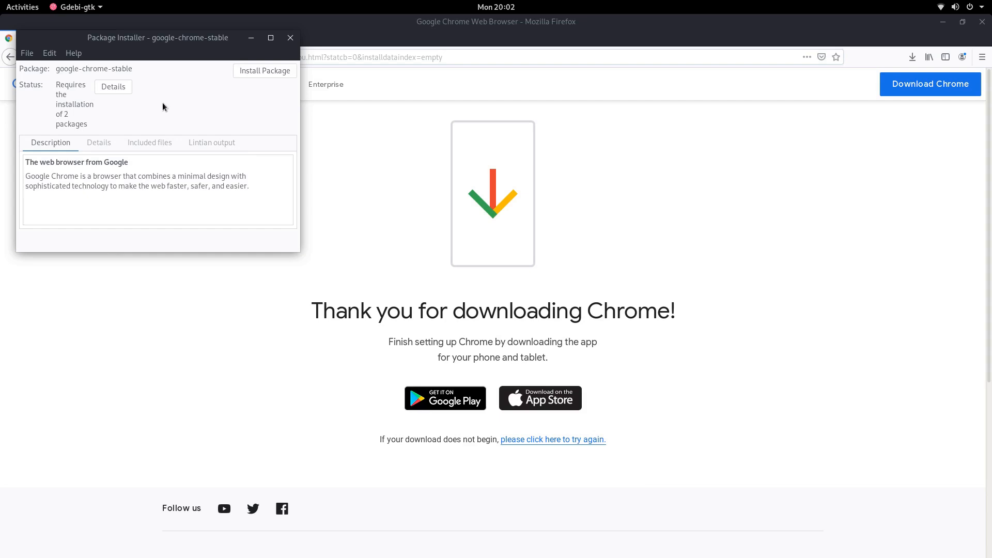
pyautogui.click(261, 71)
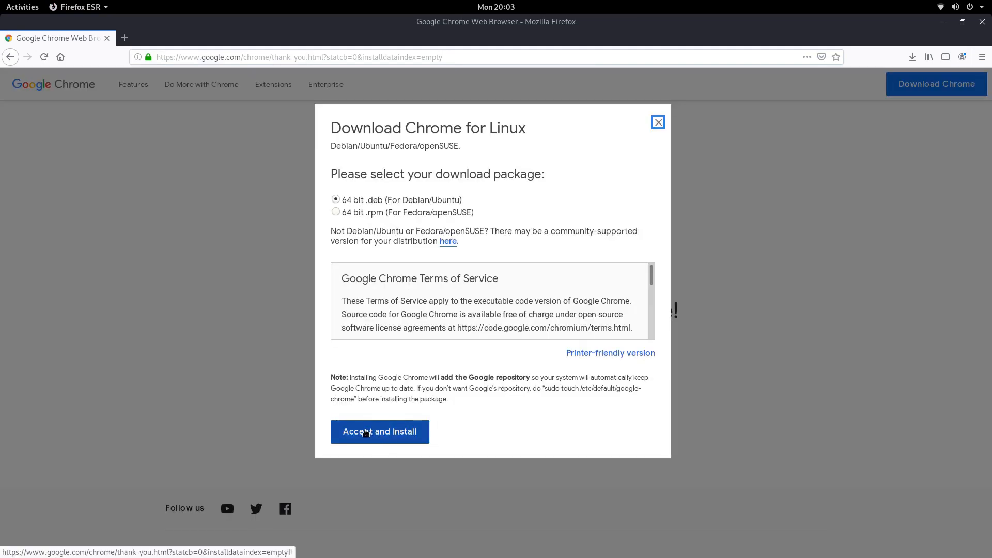
pyautogui.click(365, 432)
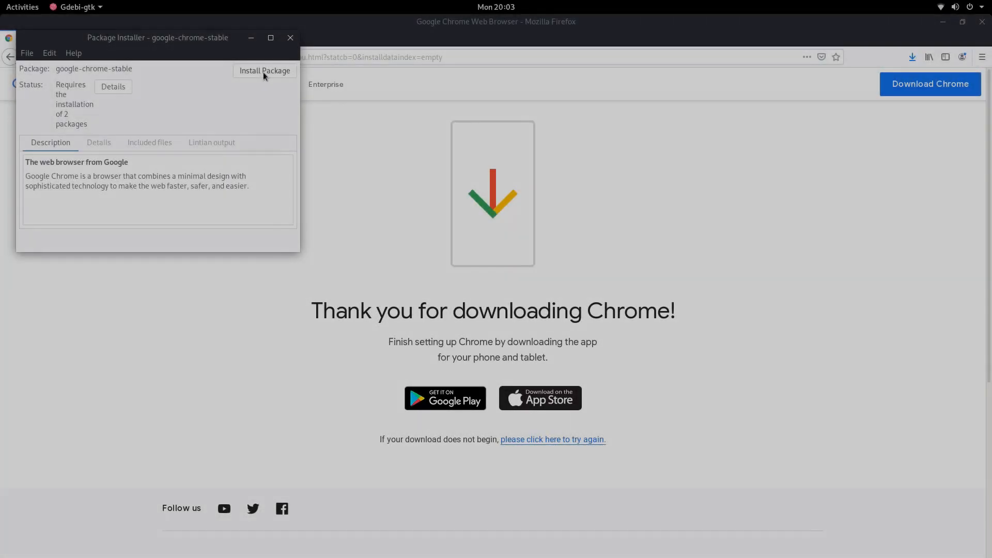
pyautogui.click(262, 72)
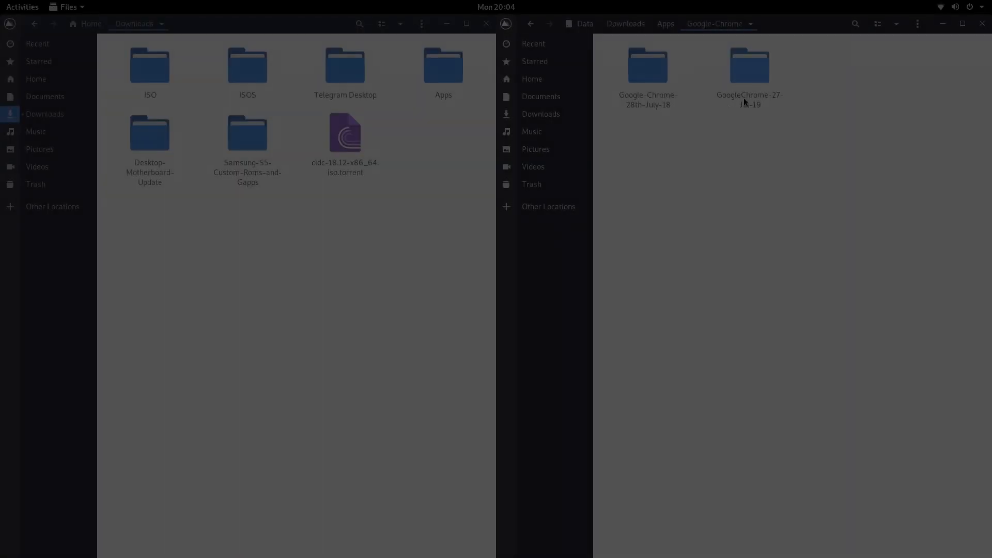
# Install google-chrome-stable_current_amd64.deb from the GoogleChrome-27-Jul-19 folder with GDebi, authenticate with the account password and close the installer.
pyautogui.doubleClick(752, 68)
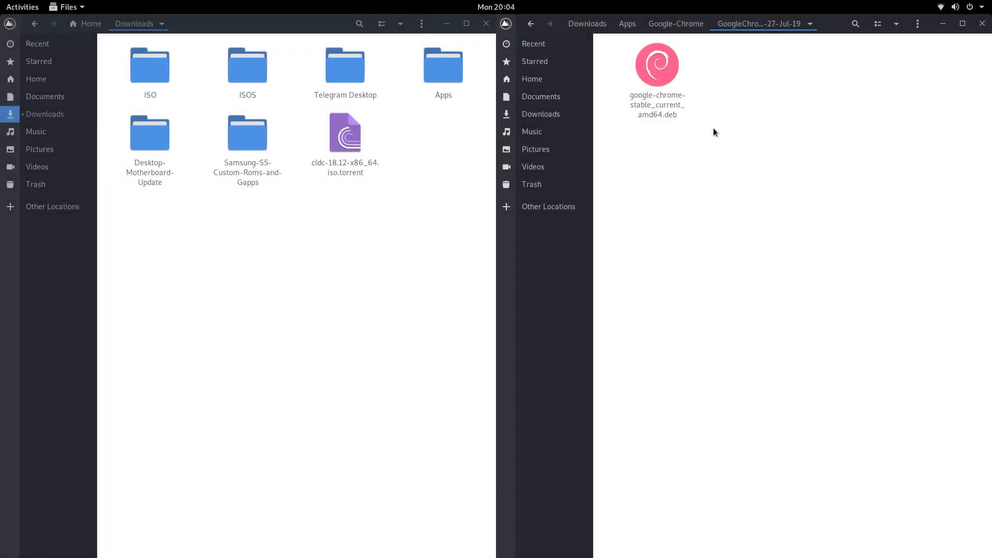
pyautogui.doubleClick(659, 67)
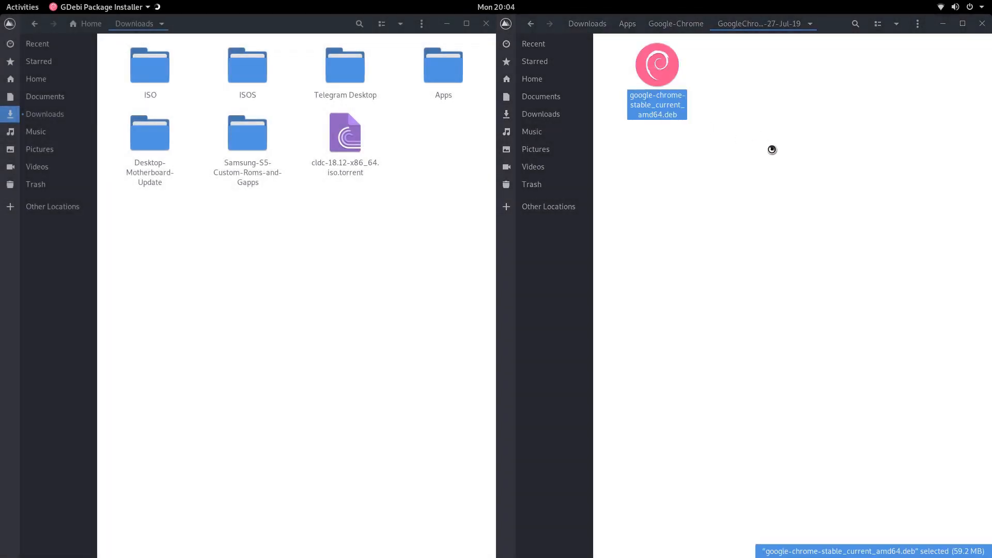
pyautogui.click(273, 82)
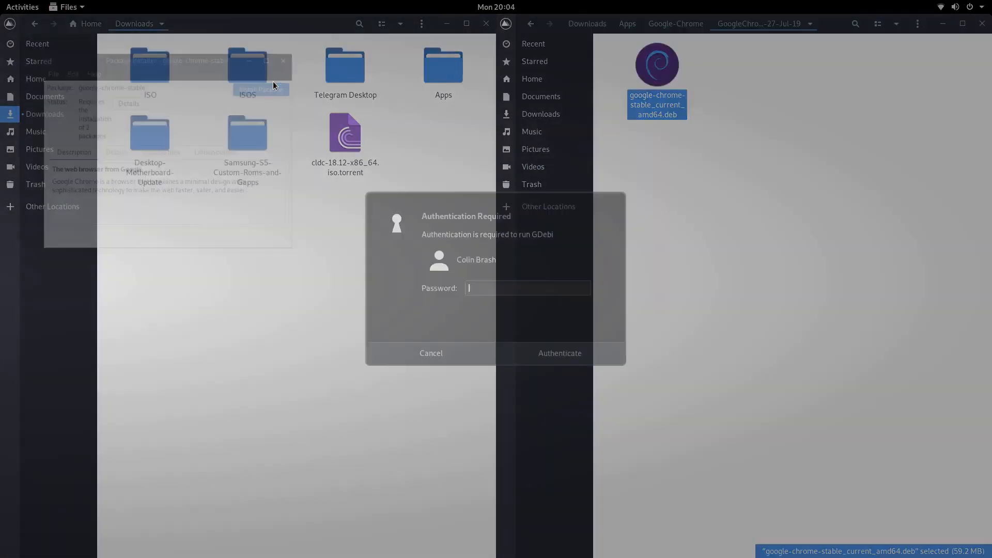
pyautogui.write('********')
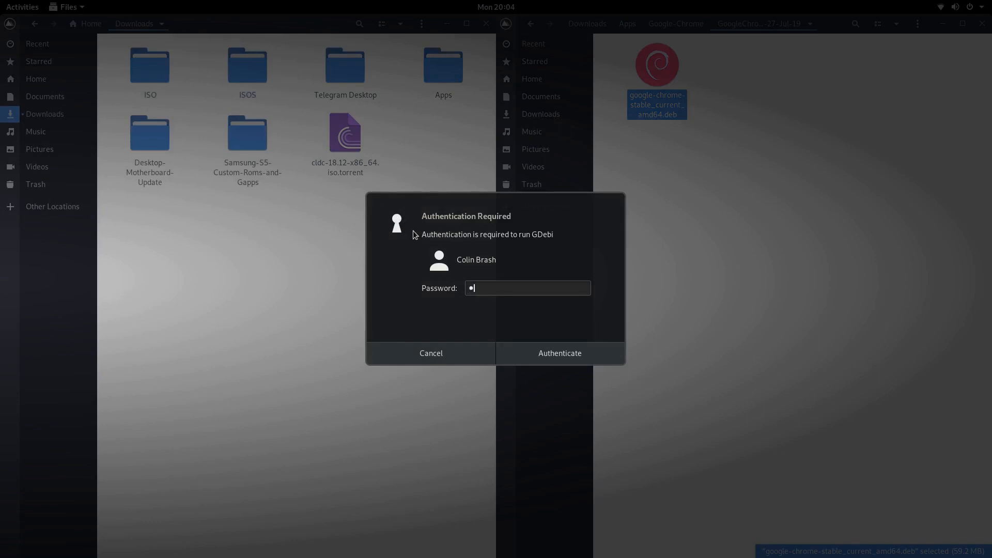
pyautogui.press('Return')
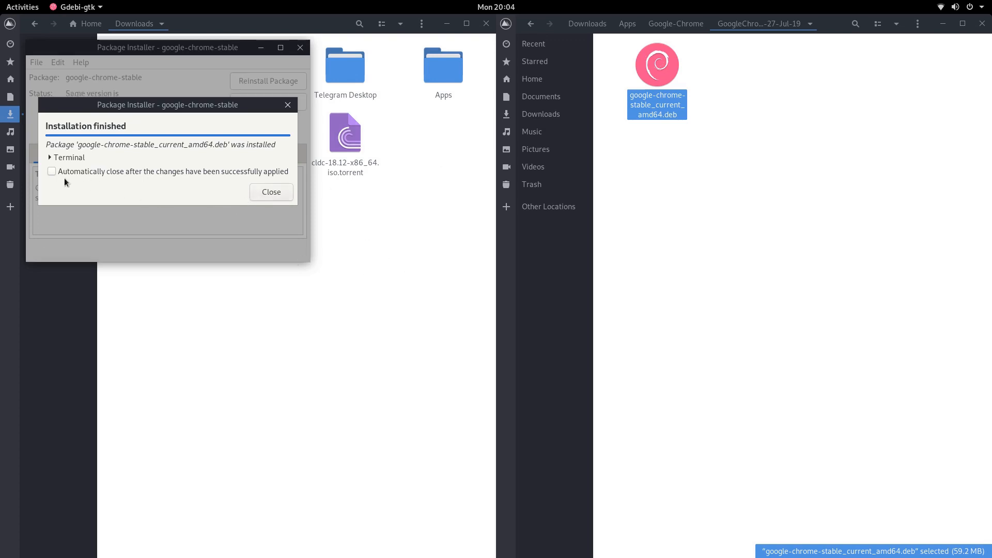
pyautogui.click(52, 171)
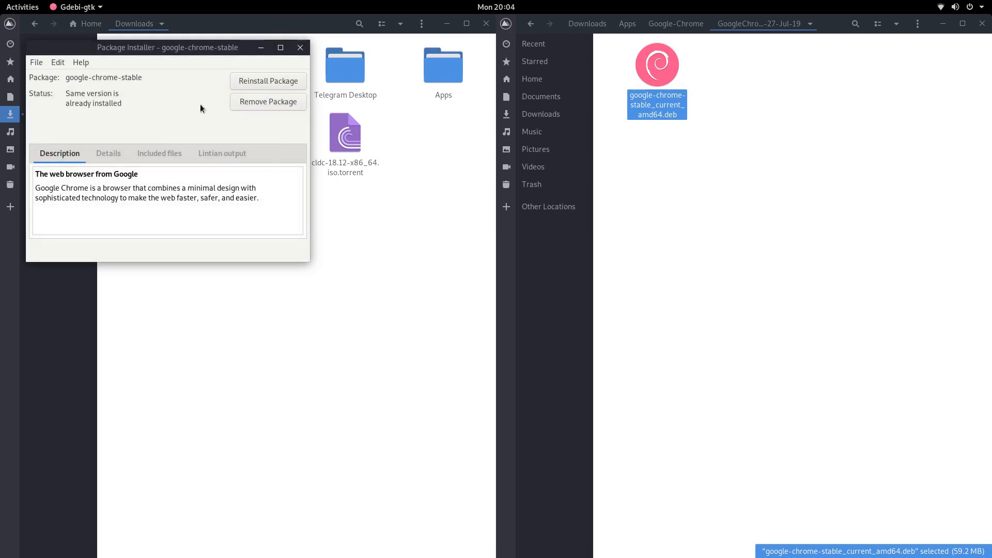
pyautogui.click(302, 50)
# Launch Google Chrome without making it the default browser, maximize its welcome window and close the browser.
pyautogui.press('super')
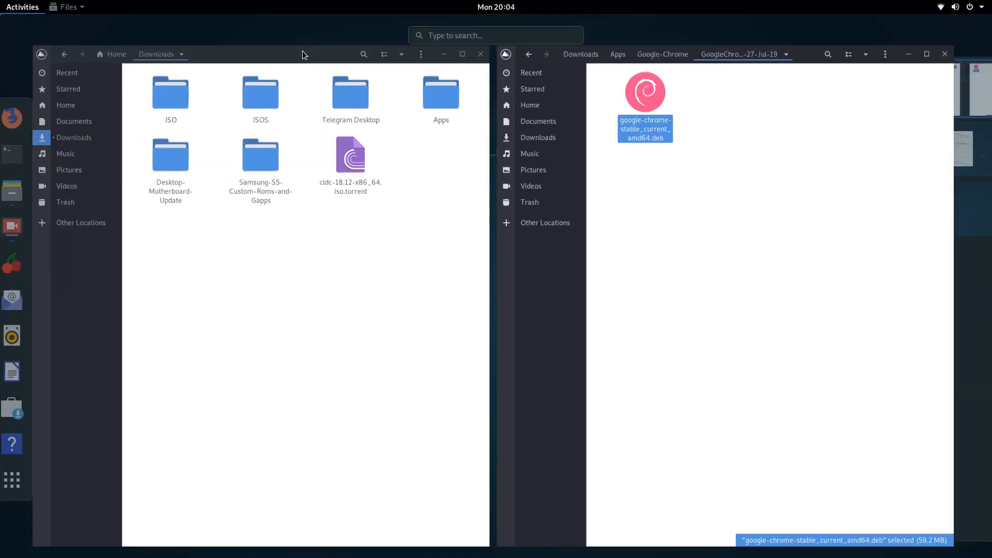
pyautogui.write('goog')
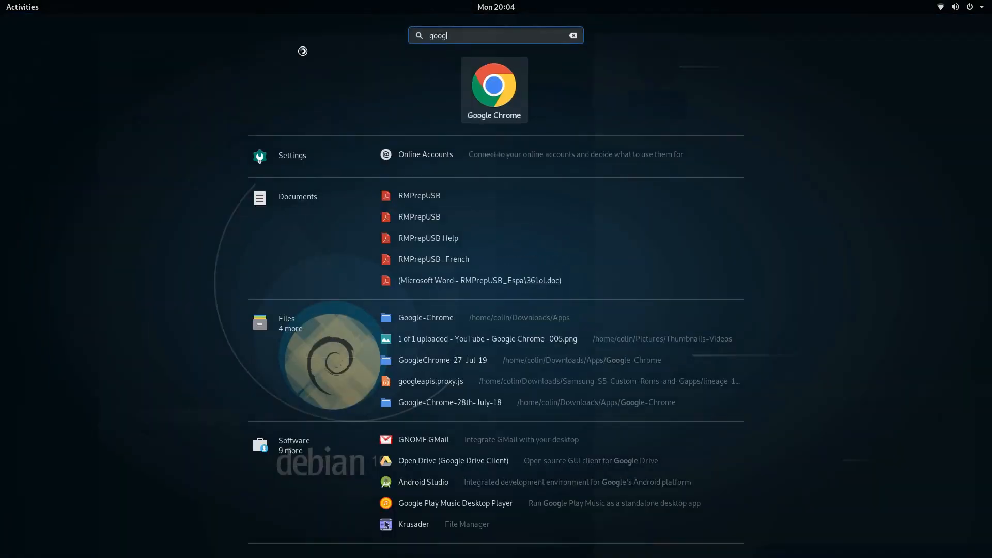
pyautogui.press('Return')
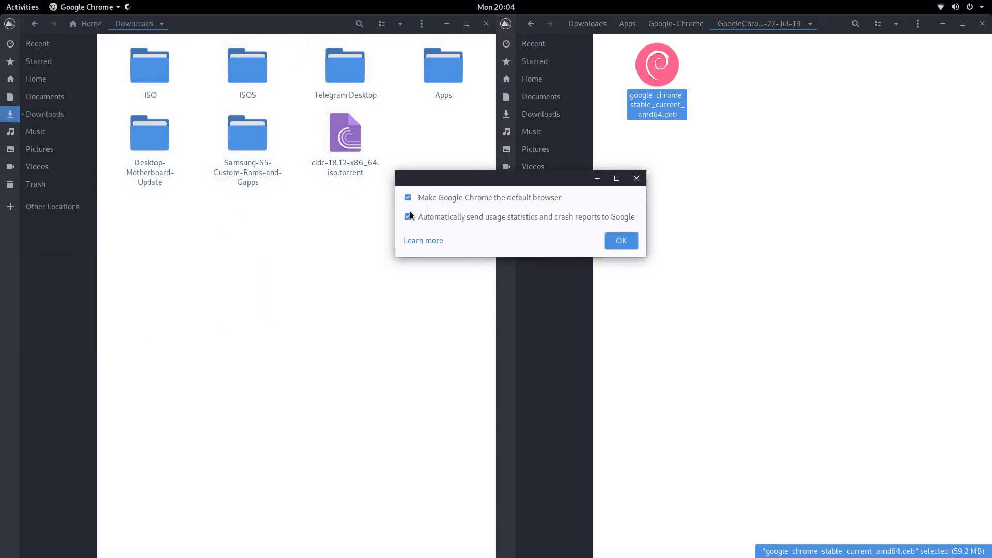
pyautogui.click(408, 196)
pyautogui.click(624, 244)
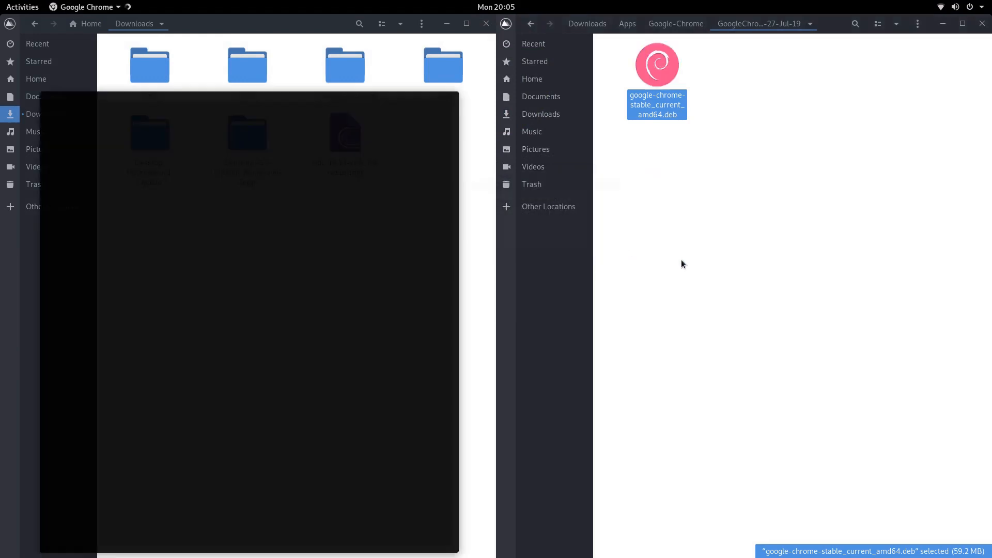
pyautogui.moveTo(327, 27); pyautogui.dragTo(669, 2)
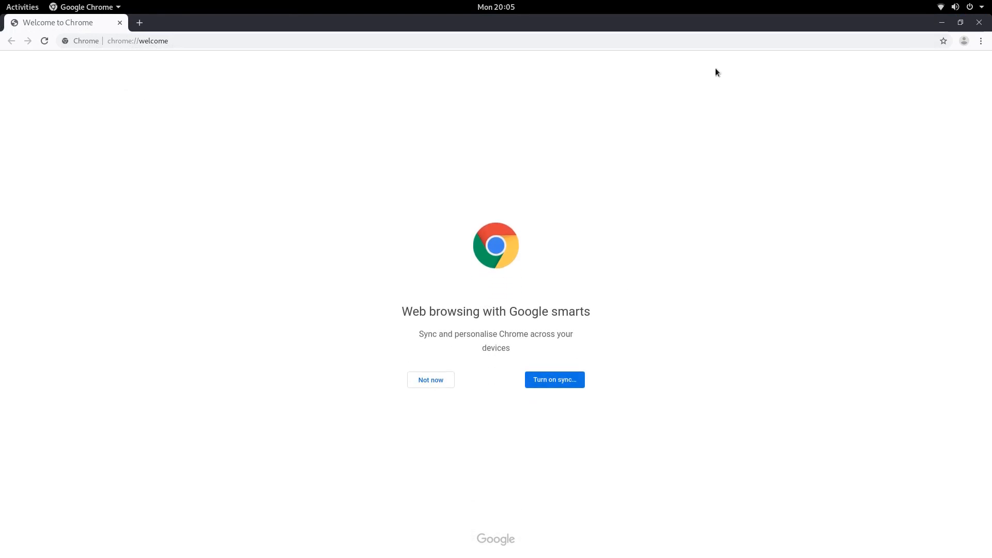
pyautogui.click(979, 22)
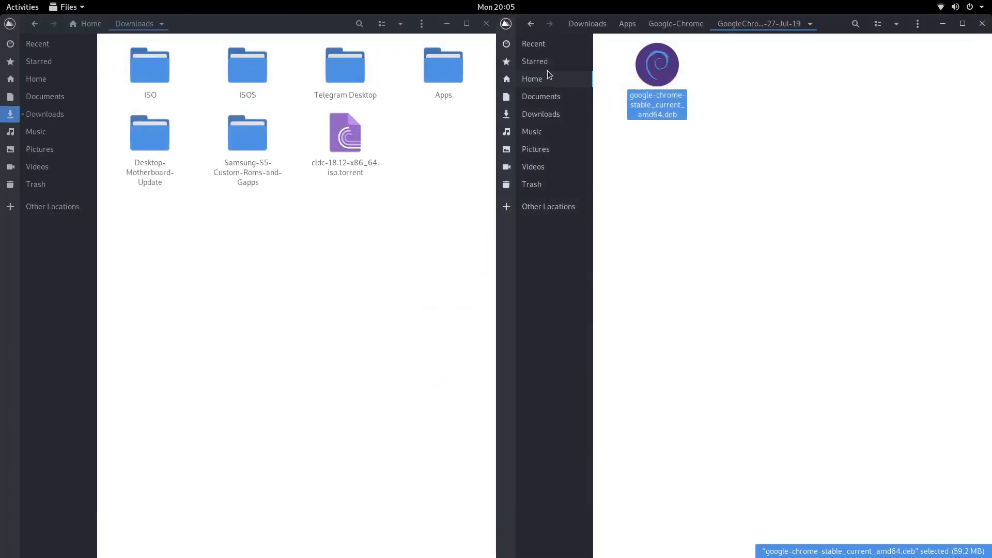
# Look through the Data drive's Downloads and Apps folders and return to the drive's top level.
pyautogui.click(547, 205)
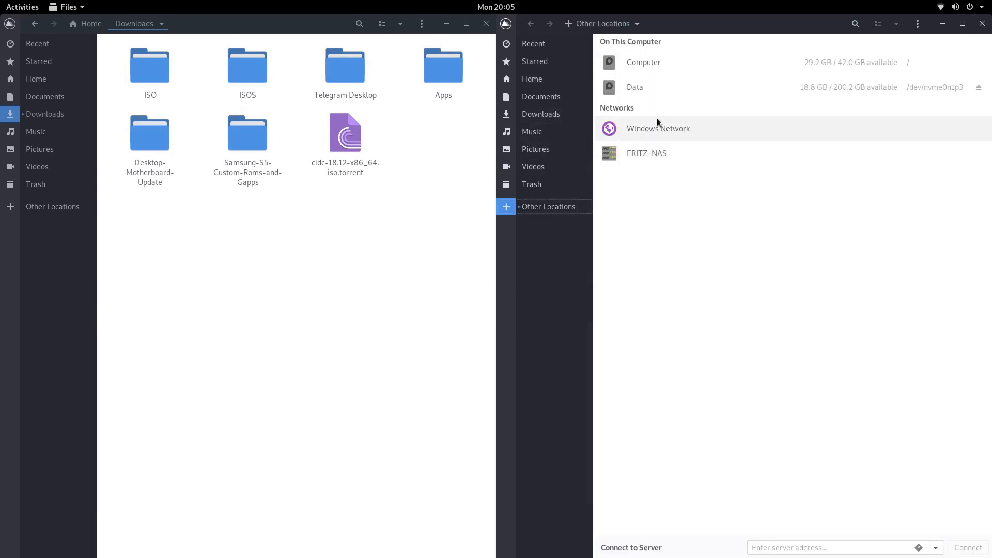
pyautogui.click(653, 86)
pyautogui.doubleClick(935, 71)
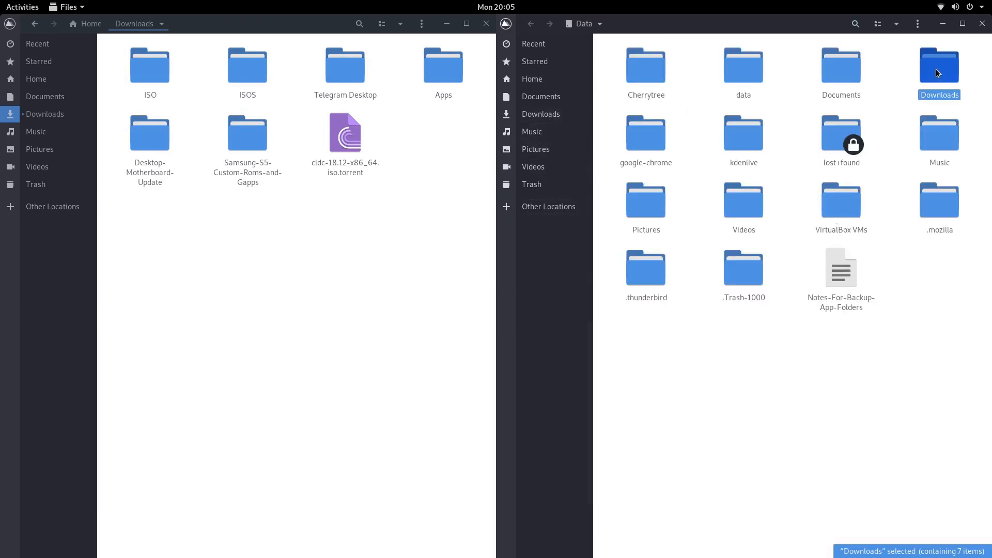
pyautogui.doubleClick(651, 74)
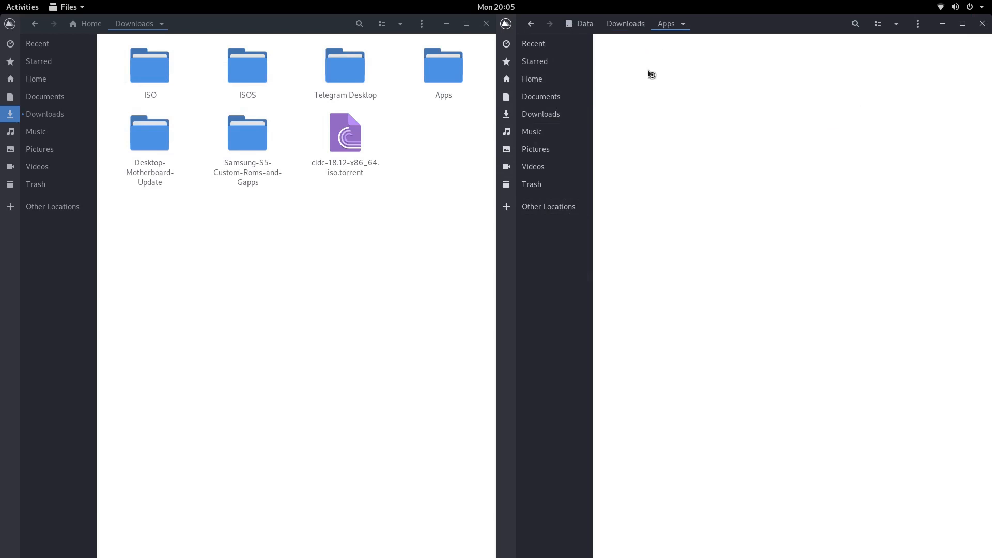
pyautogui.click(584, 24)
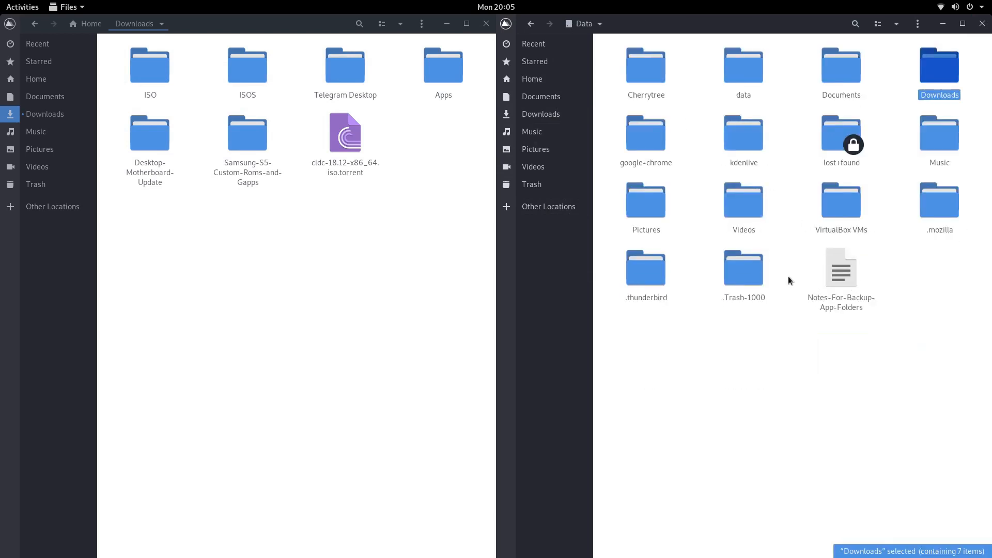
pyautogui.click(543, 206)
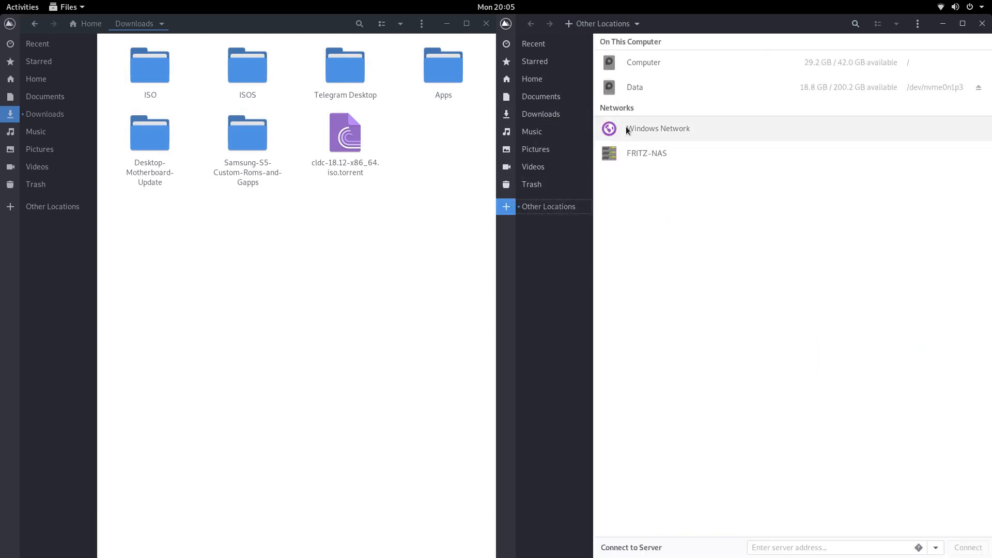
pyautogui.click(646, 88)
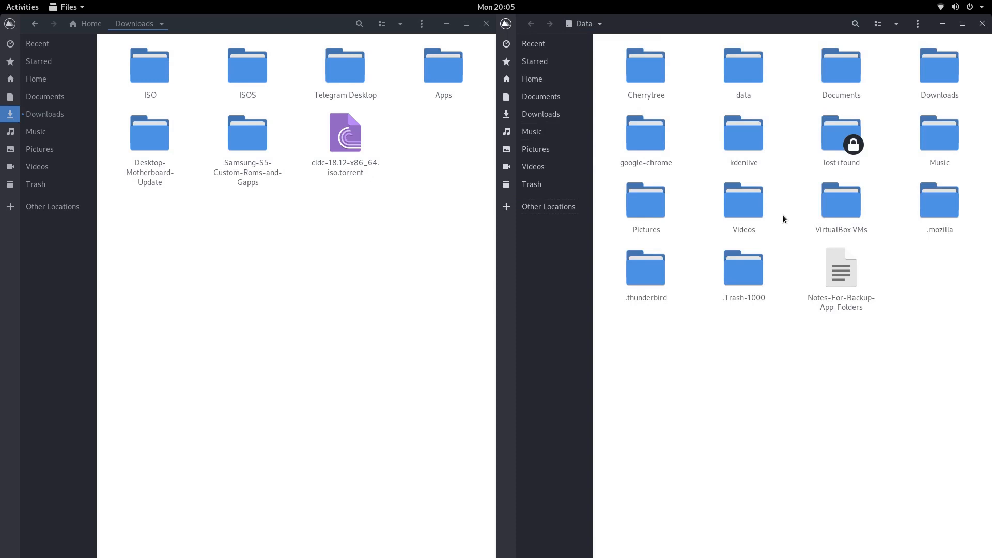
# Check the contents of the Data drive's google-chrome folder and create a link to that folder.
pyautogui.doubleClick(646, 132)
pyautogui.click(584, 23)
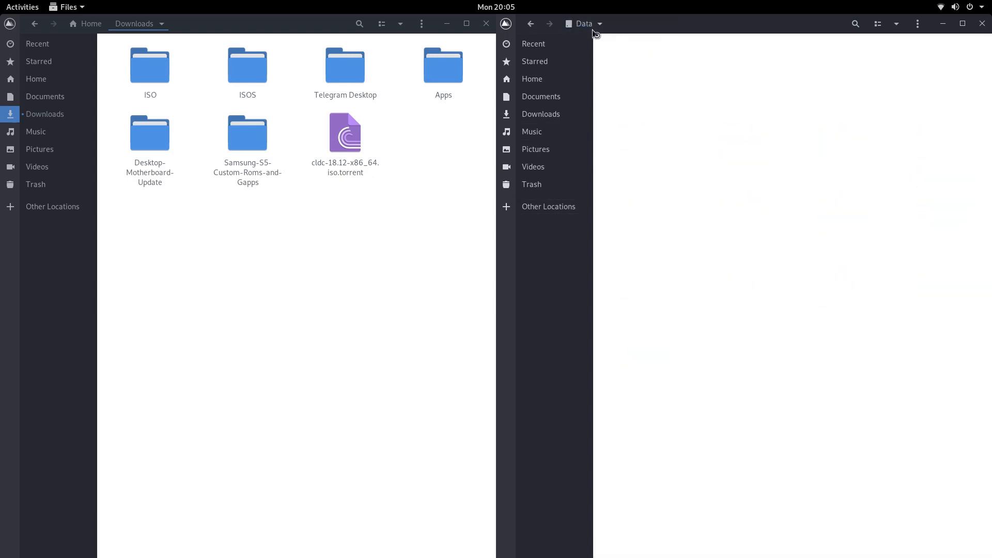
pyautogui.rightClick(641, 126)
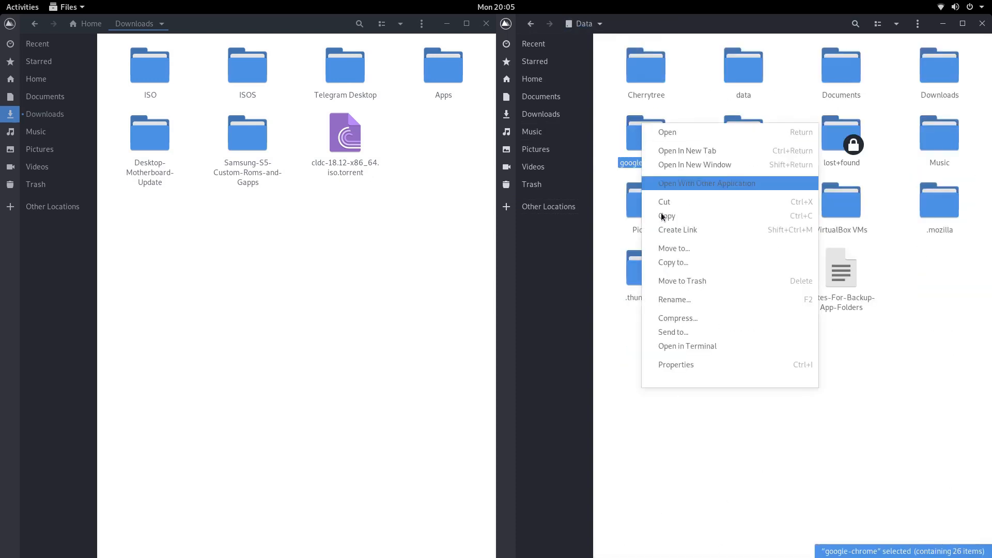
pyautogui.click(687, 232)
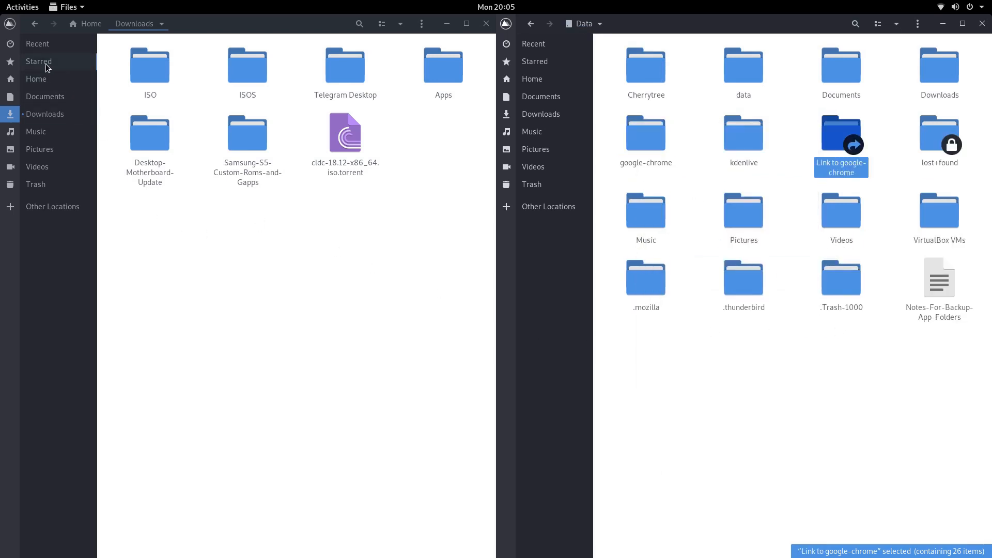
# Move the google-chrome folder inside the Home folder's .config folder to the trash.
pyautogui.click(36, 78)
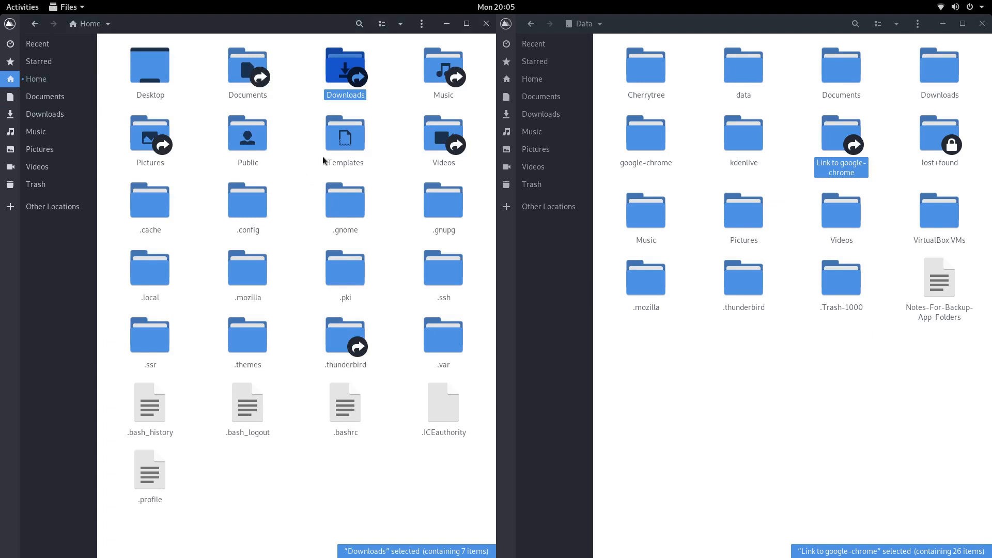
pyautogui.doubleClick(240, 203)
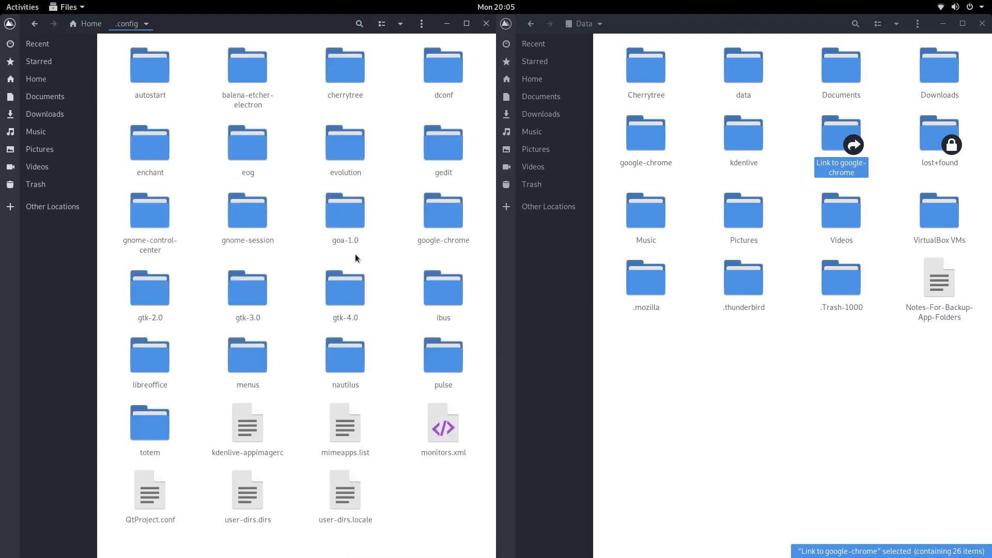
pyautogui.rightClick(442, 216)
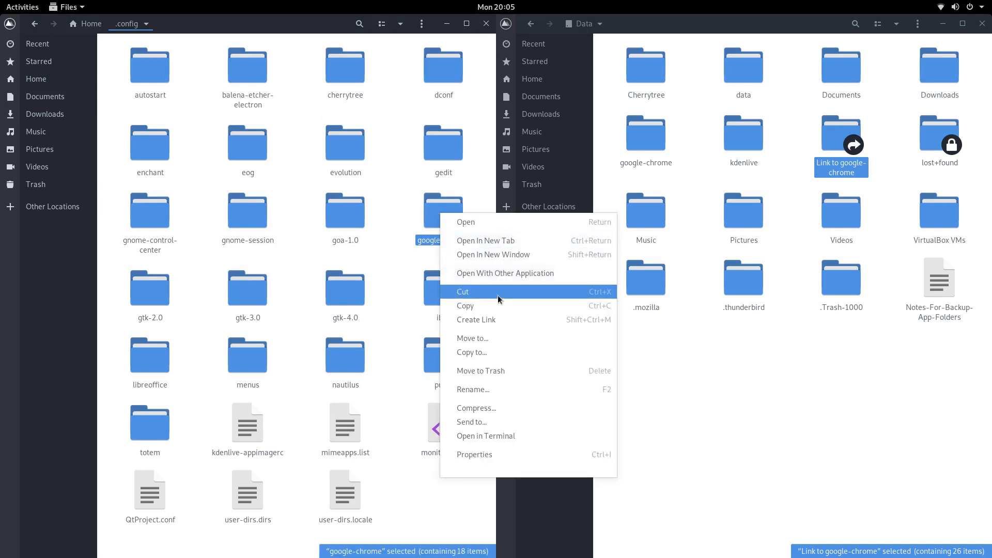
pyautogui.click(574, 370)
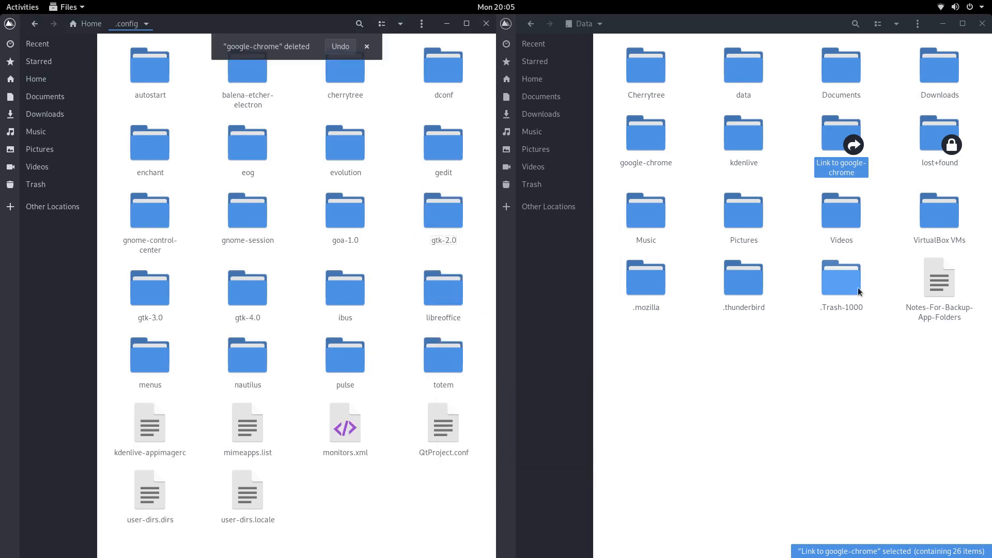
# Move the link to google-chrome from the Data drive into the Home folder's .config folder and rename it google-chrome.
pyautogui.rightClick(836, 125)
pyautogui.press('Escape')
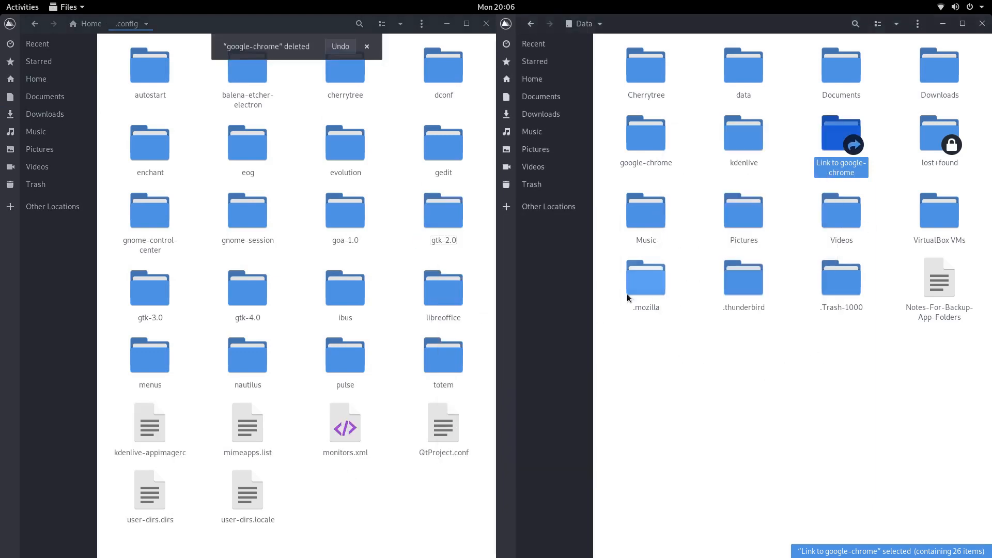
pyautogui.rightClick(317, 488)
pyautogui.click(344, 423)
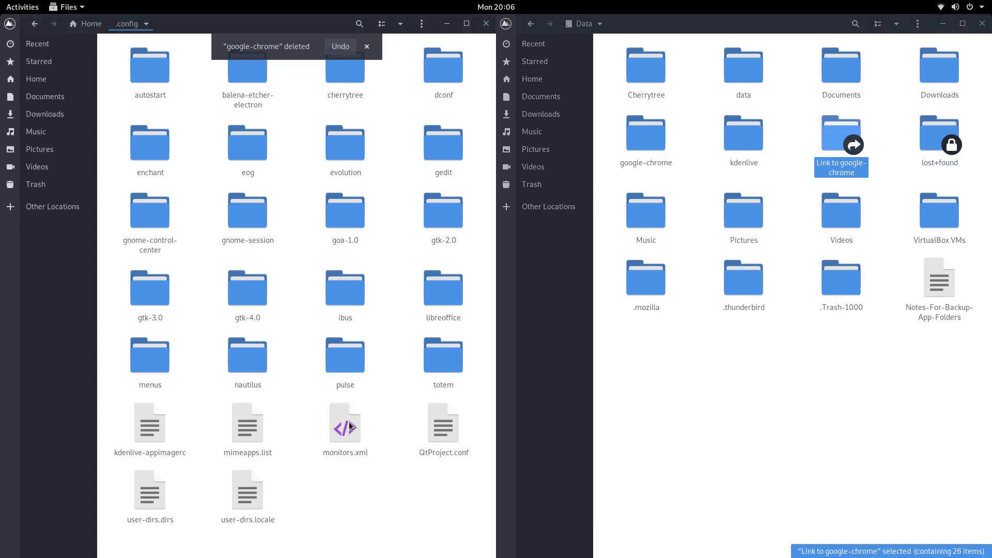
pyautogui.rightClick(154, 363)
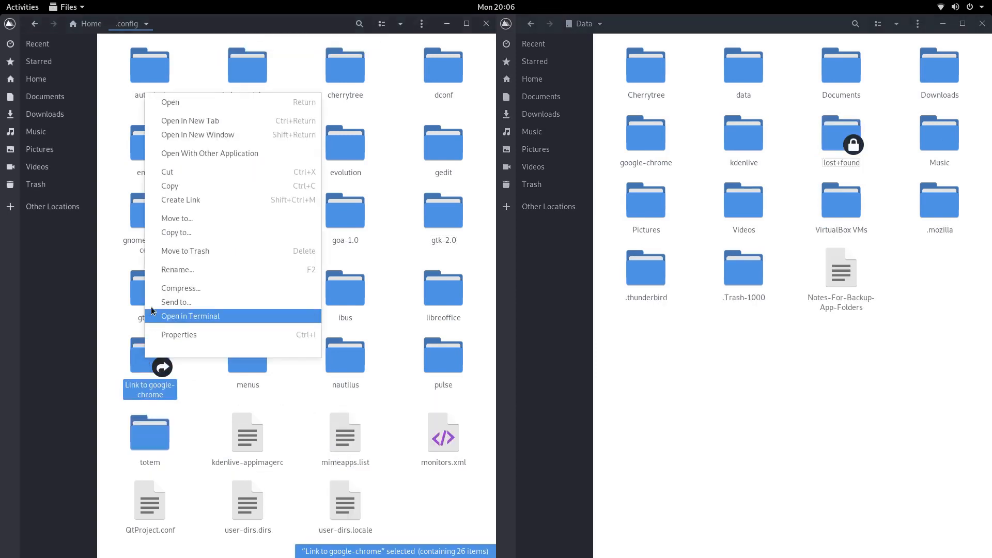
pyautogui.click(160, 269)
pyautogui.write('google-chrome')
pyautogui.press('Return')
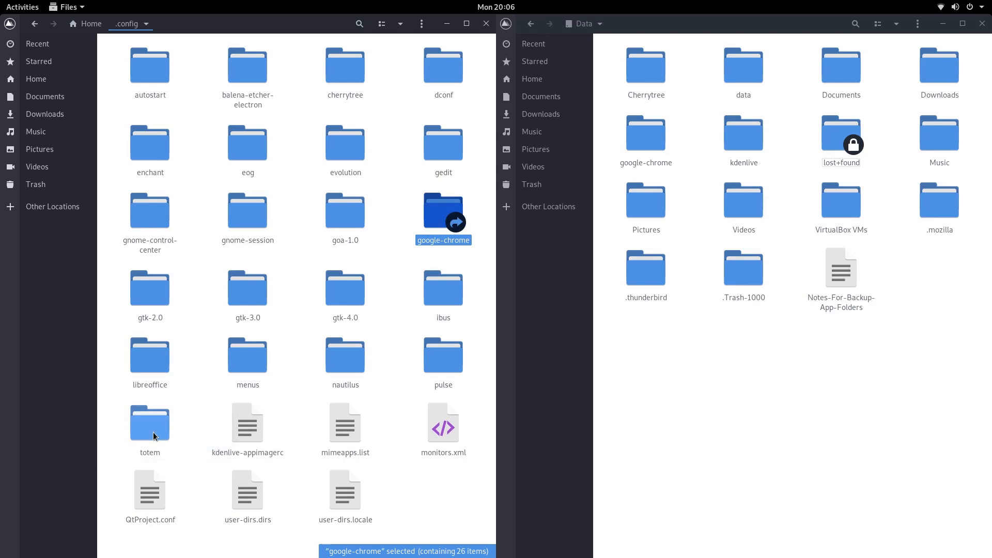
# Launch Google Chrome to check the linked profile, declining the search activity prompt and viewing the Google apps, and close the browser.
pyautogui.click(17, 7)
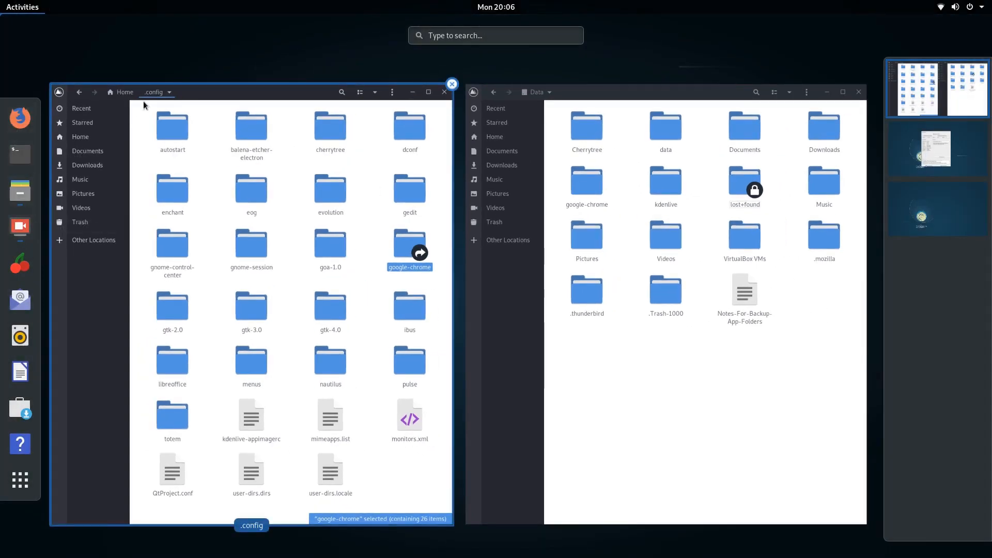
pyautogui.write('goog')
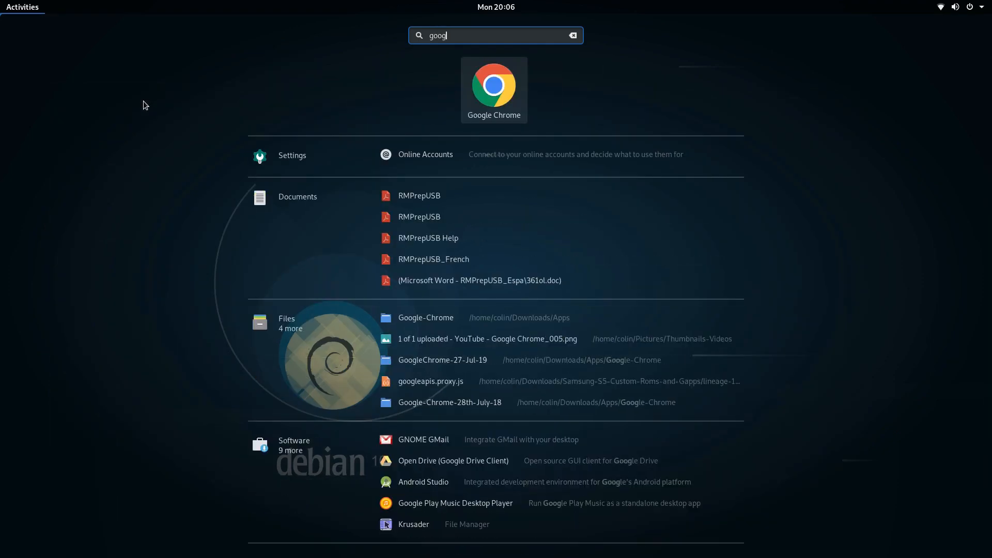
pyautogui.press('Return')
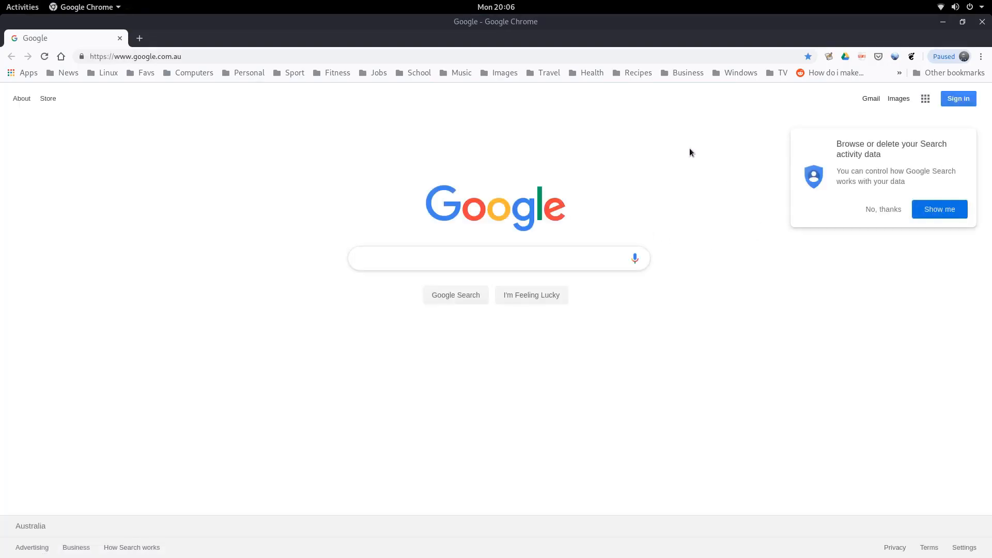
pyautogui.click(880, 211)
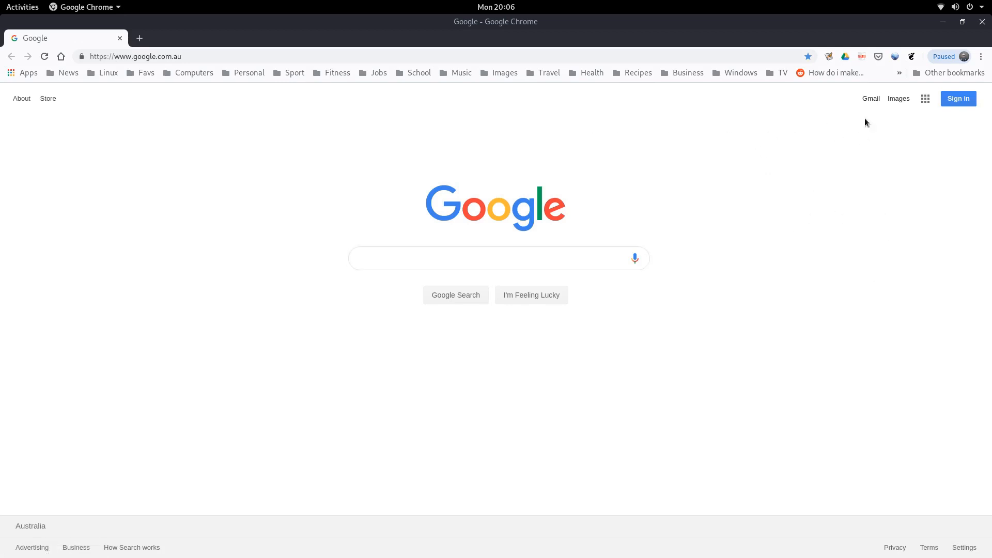
pyautogui.click(926, 98)
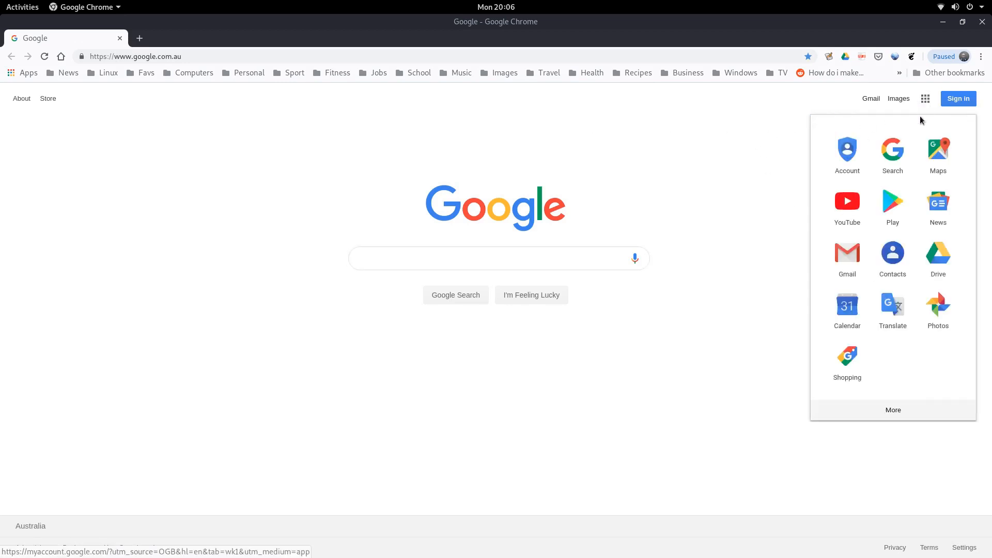
pyautogui.click(625, 164)
pyautogui.click(982, 21)
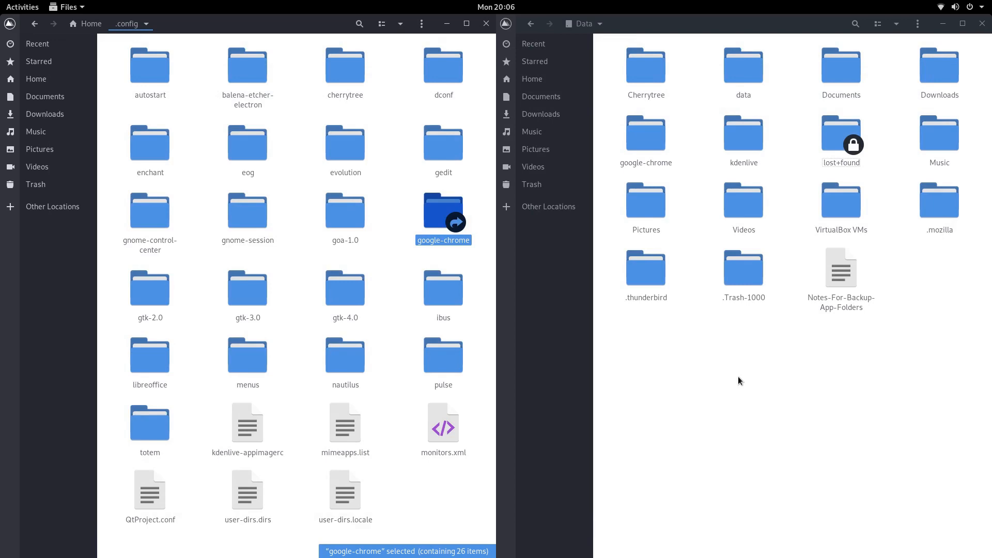
# Launch Firefox to check its start page, close it and return to the Home folder in the file manager.
pyautogui.click(22, 7)
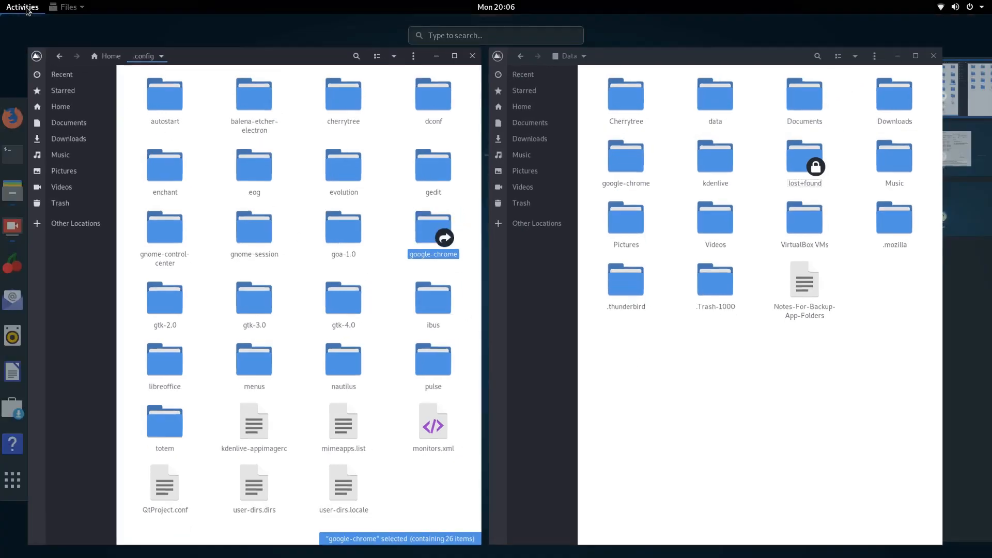
pyautogui.click(20, 118)
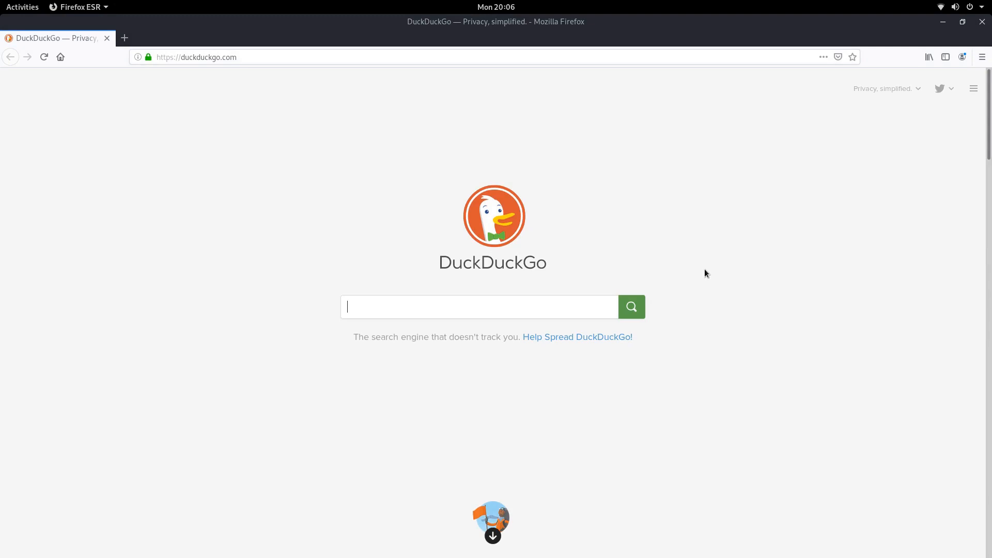
pyautogui.click(982, 22)
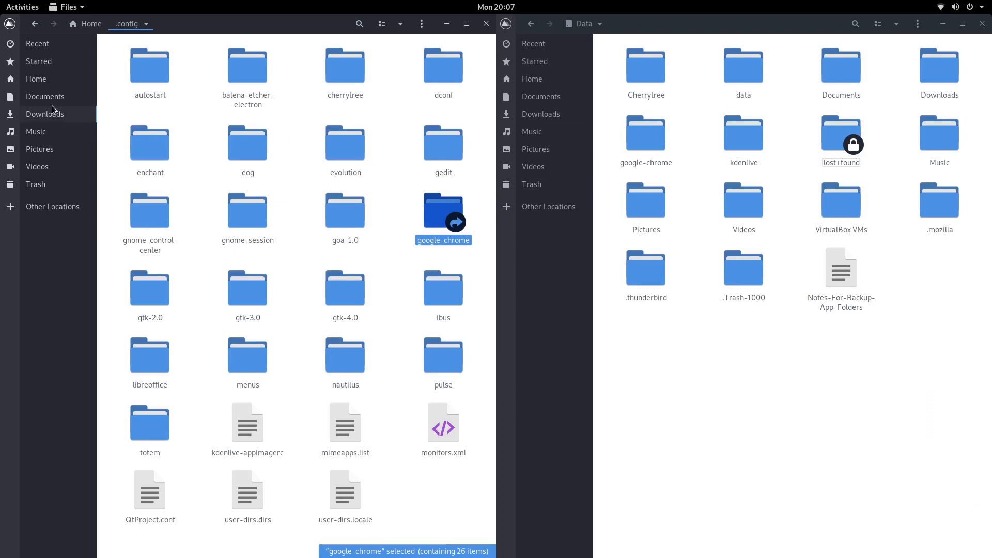
pyautogui.click(42, 80)
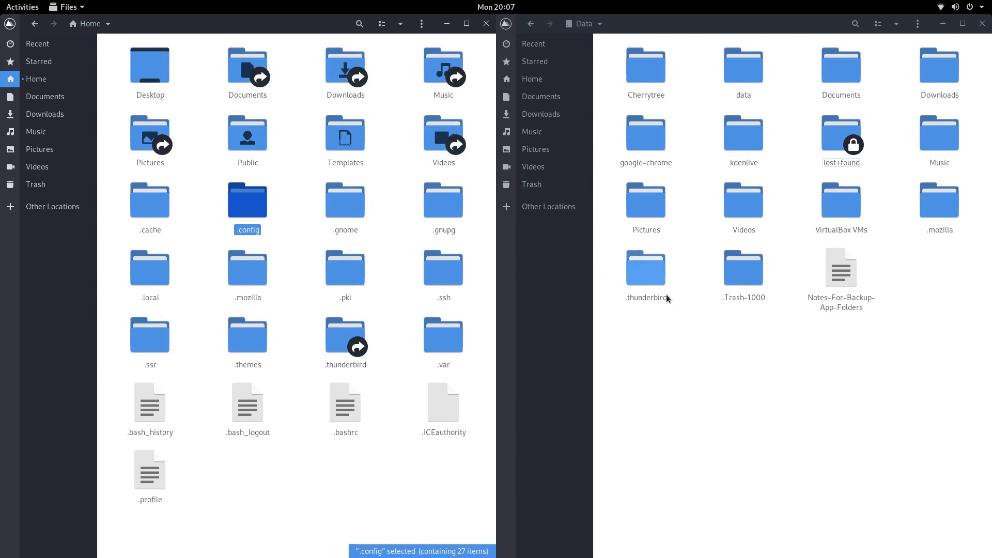
# In Firefox, open the DamaDamas Icon Theme page from the gnome-look.org search results for "damadamas" and select the page address.
pyautogui.click(26, 7)
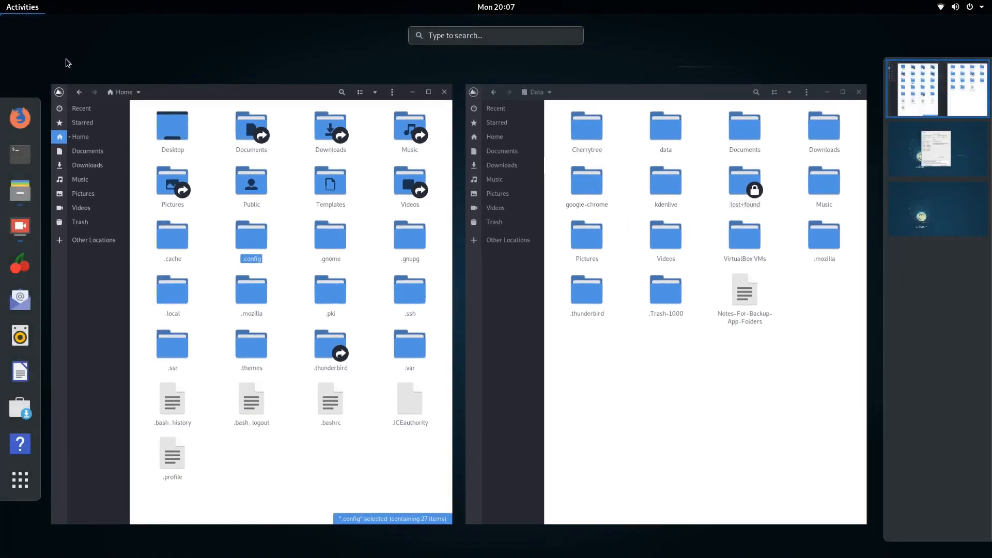
pyautogui.click(19, 118)
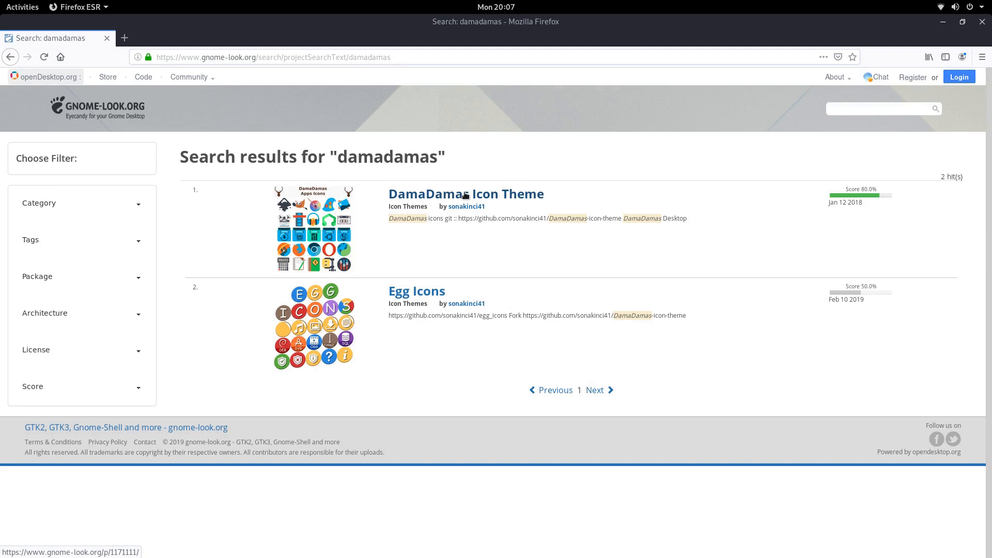
pyautogui.click(465, 195)
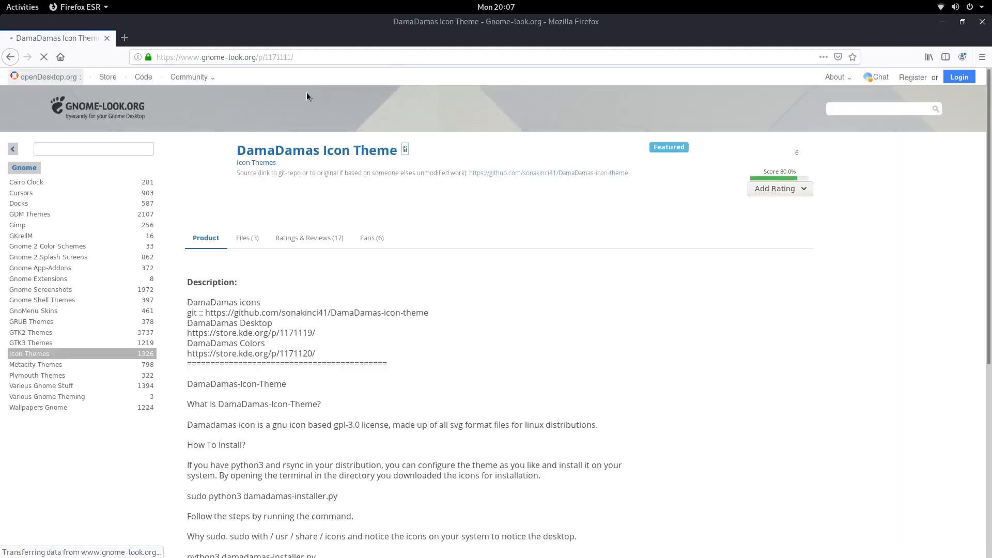
pyautogui.click(318, 56)
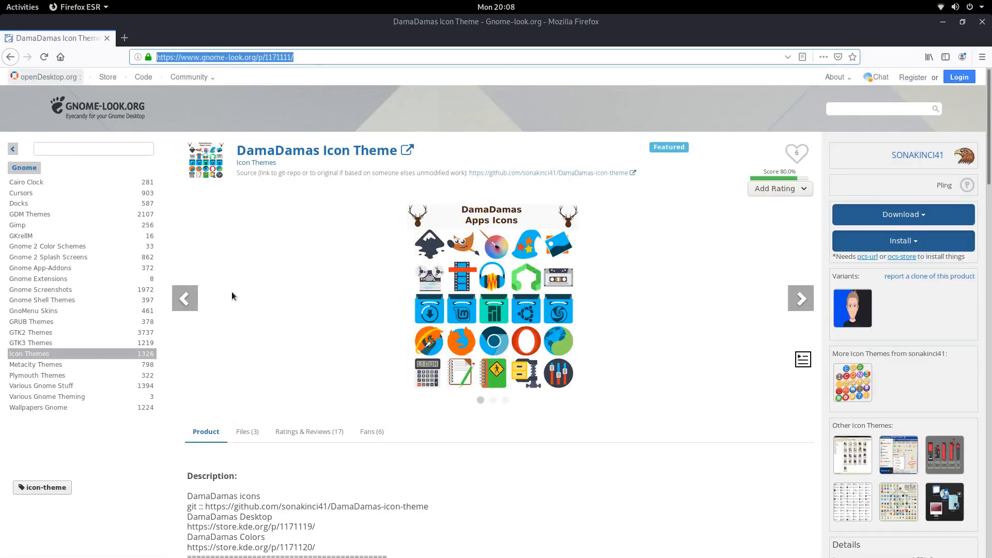
# Download the 0.7.zip release from the icon theme's files and save it as DamaDamas-icon-theme-0.7.zip.
pyautogui.scroll(-4, 266, 285)
pyautogui.scroll(-4, 258, 232)
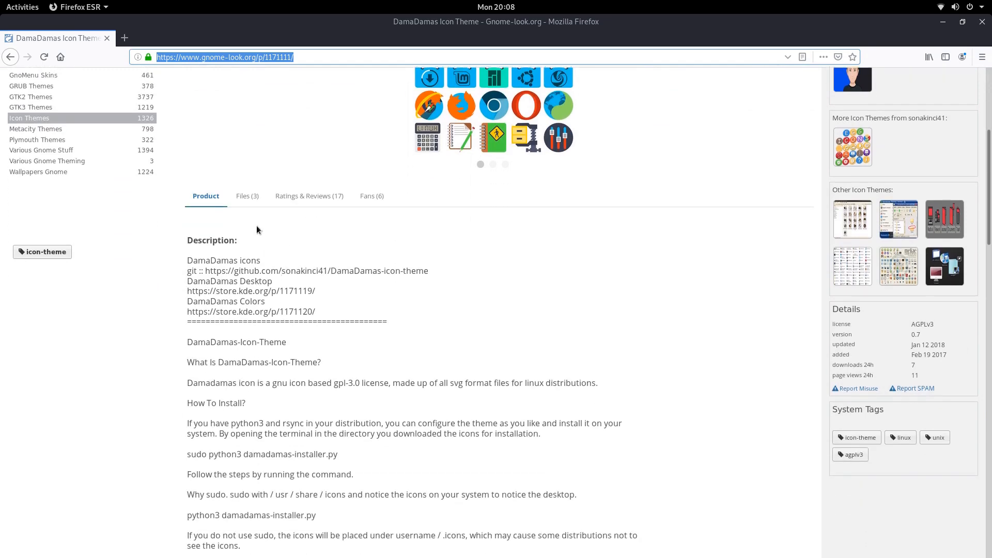
pyautogui.click(245, 199)
pyautogui.click(205, 279)
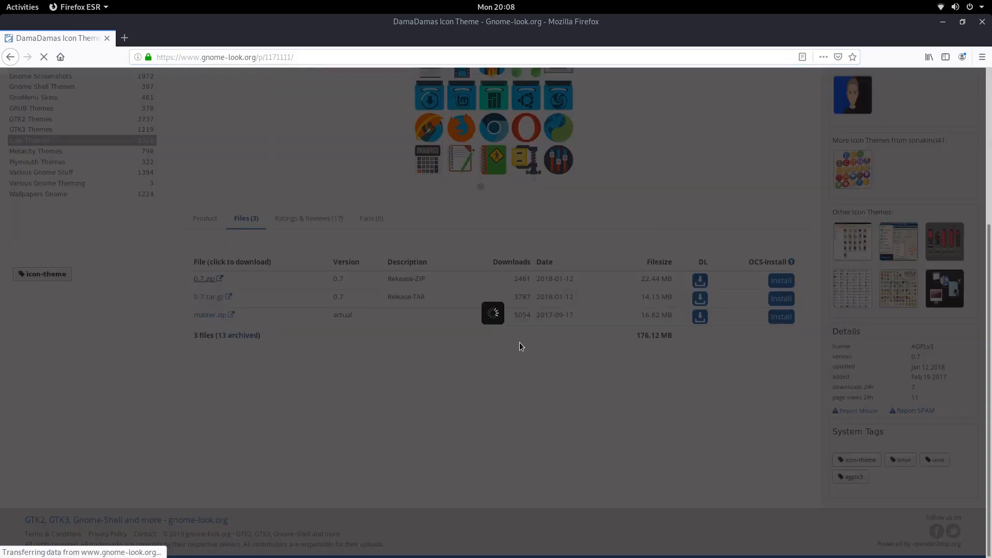
pyautogui.click(501, 280)
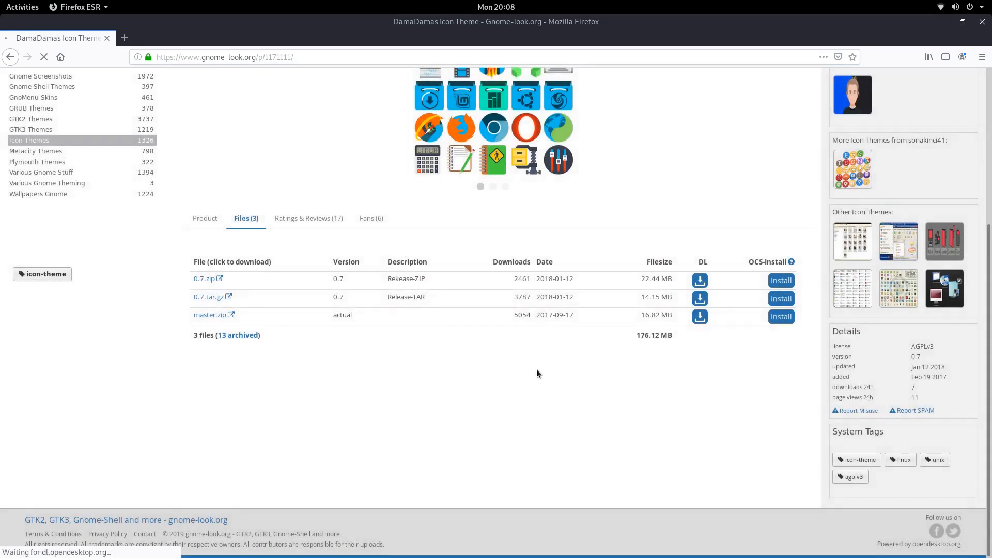
pyautogui.click(221, 289)
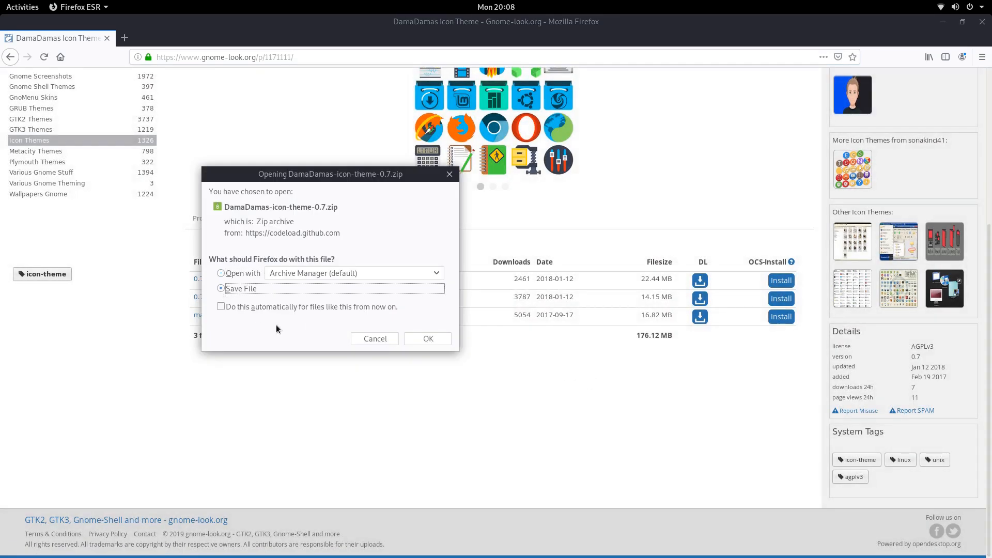
pyautogui.click(419, 340)
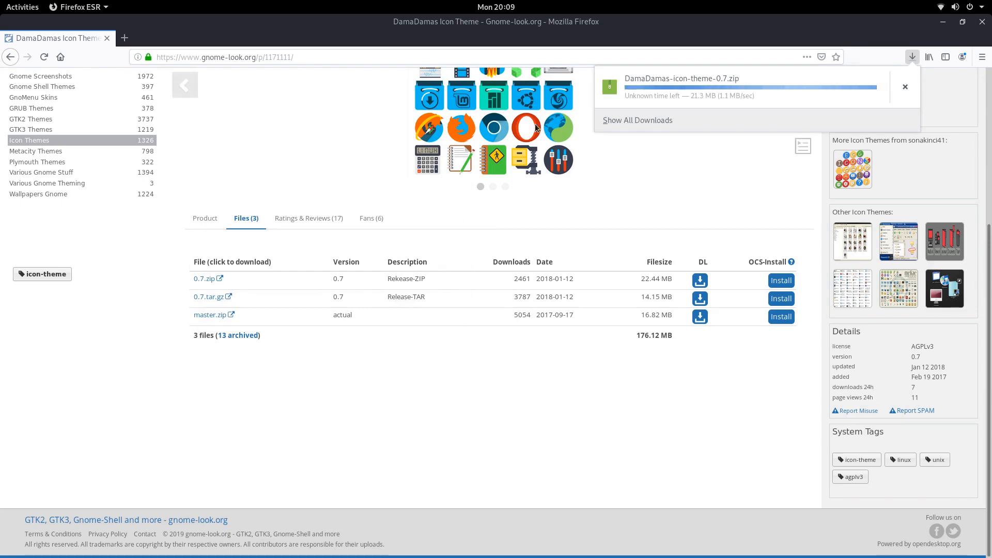
# Switch to the file manager and create a new folder named .icons in the Home folder.
pyautogui.click(25, 7)
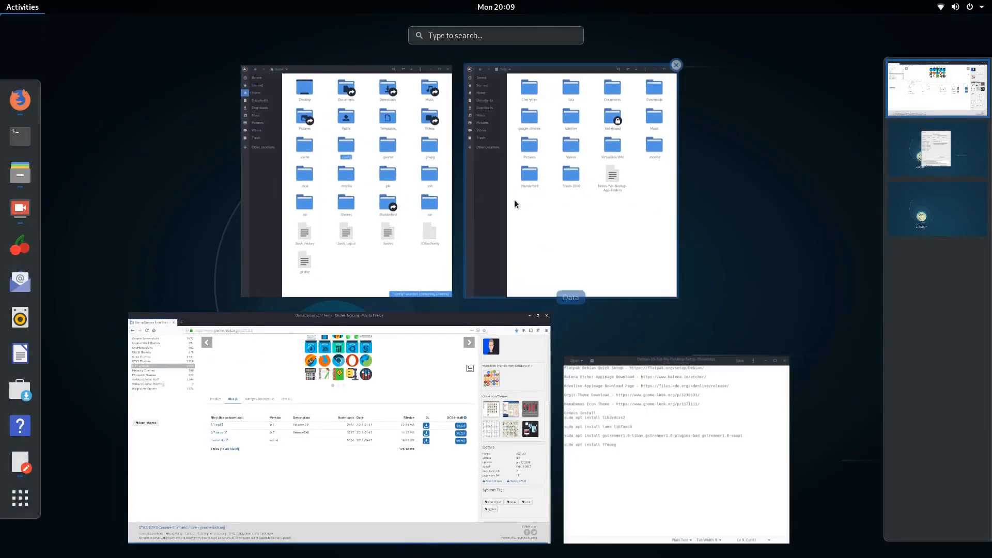
pyautogui.click(394, 200)
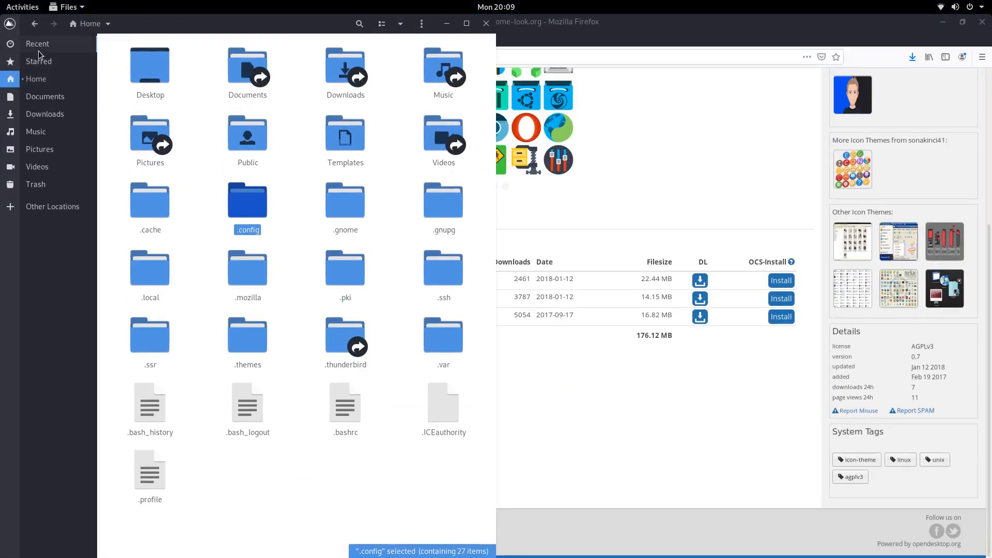
pyautogui.click(35, 80)
pyautogui.rightClick(274, 482)
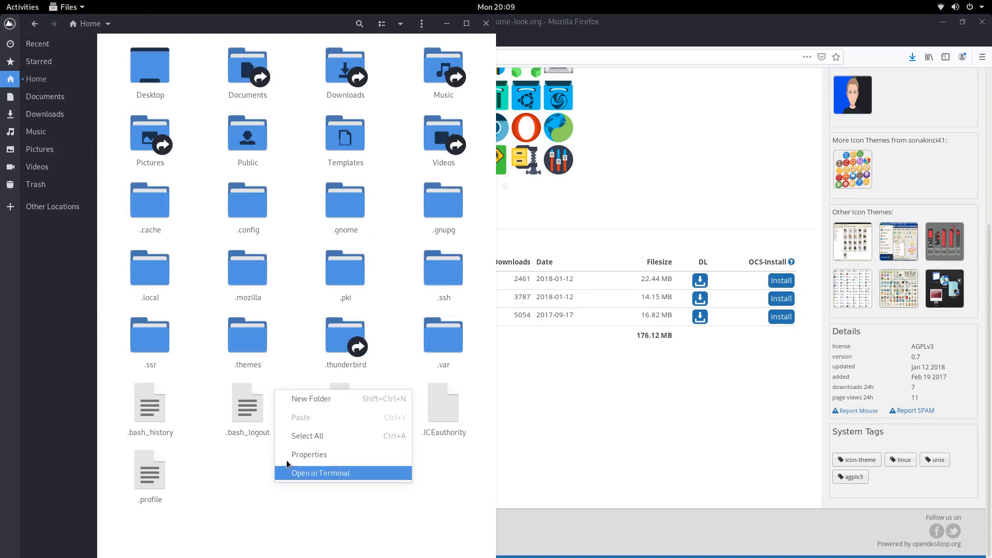
pyautogui.click(305, 400)
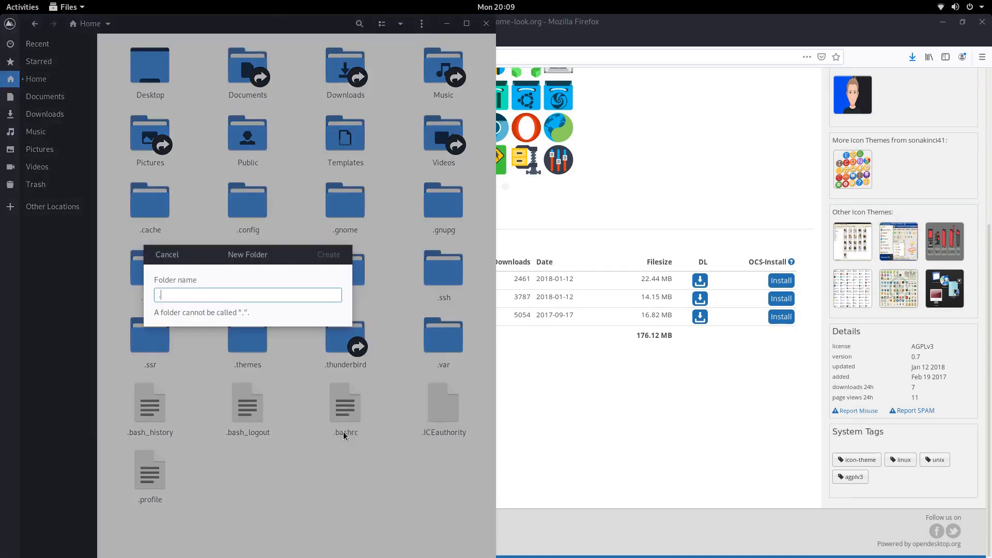
pyautogui.write('.icons')
pyautogui.press('Return')
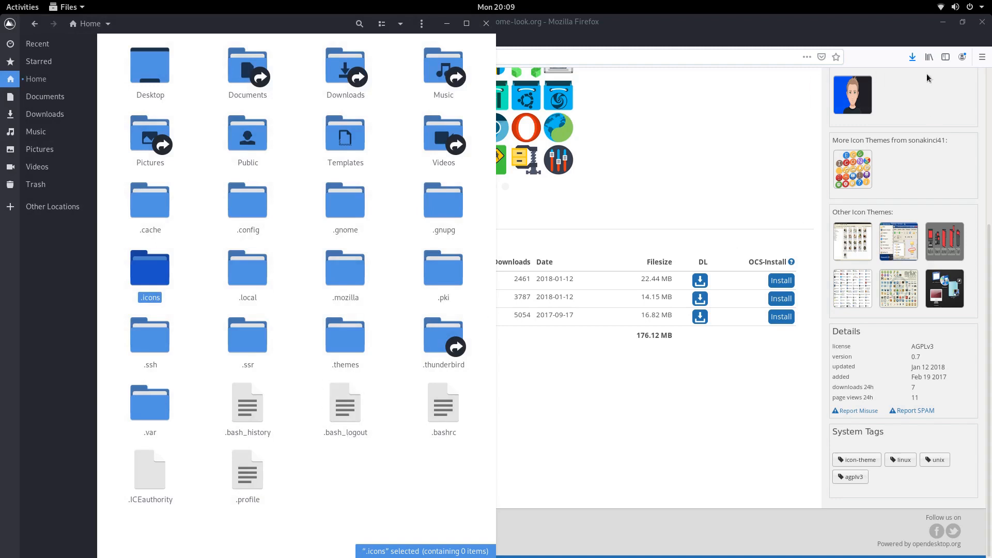
# Move DamaDamas-icon-theme-0.7.zip from the Downloads folder into the Home folder's .icons folder and extract it there.
pyautogui.click(913, 58)
pyautogui.click(912, 57)
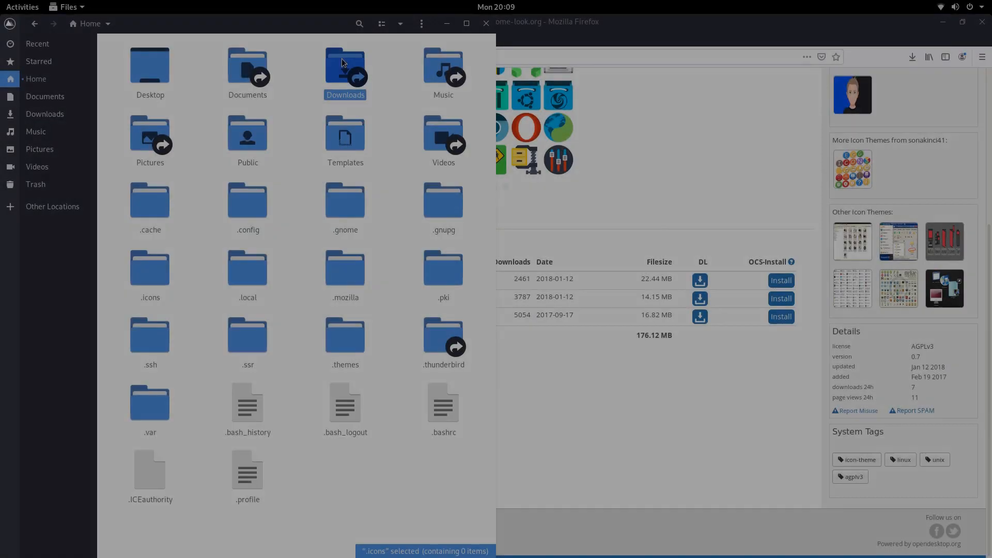
pyautogui.doubleClick(342, 62)
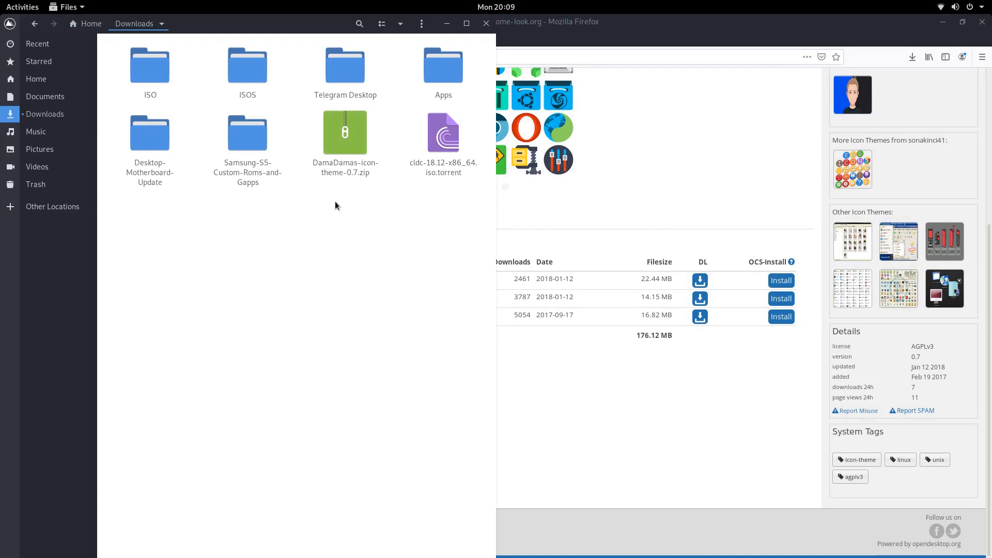
pyautogui.rightClick(345, 150)
pyautogui.click(373, 196)
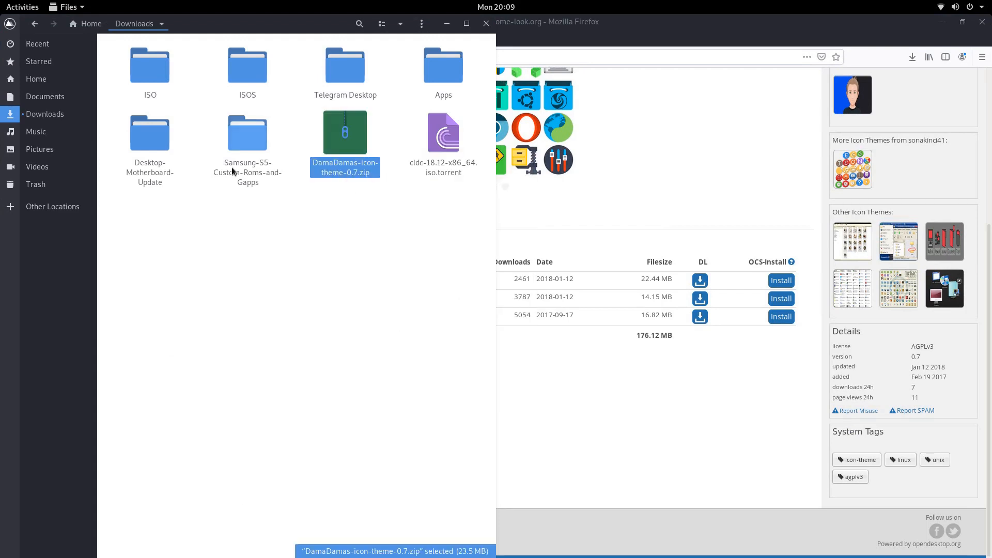
pyautogui.click(40, 82)
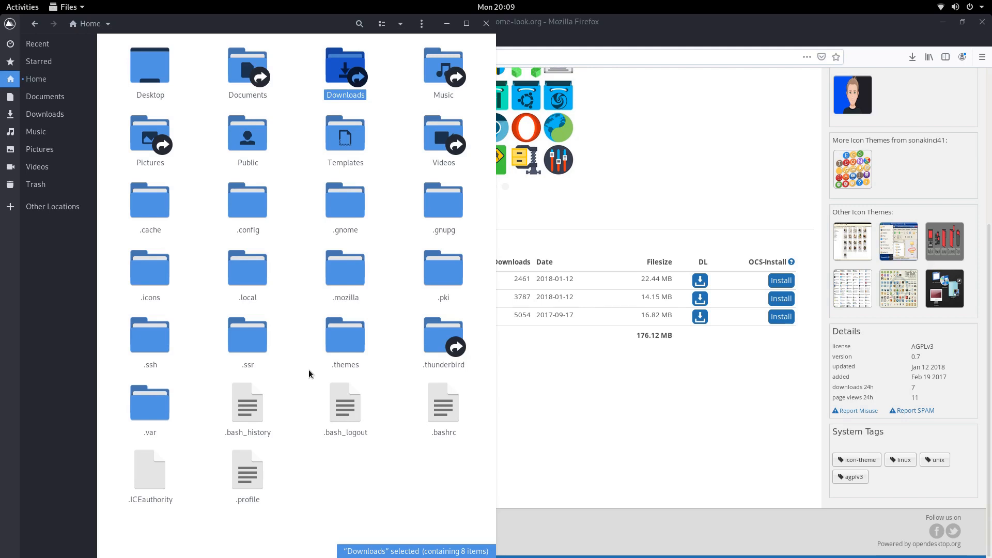
pyautogui.doubleClick(142, 271)
pyautogui.rightClick(282, 178)
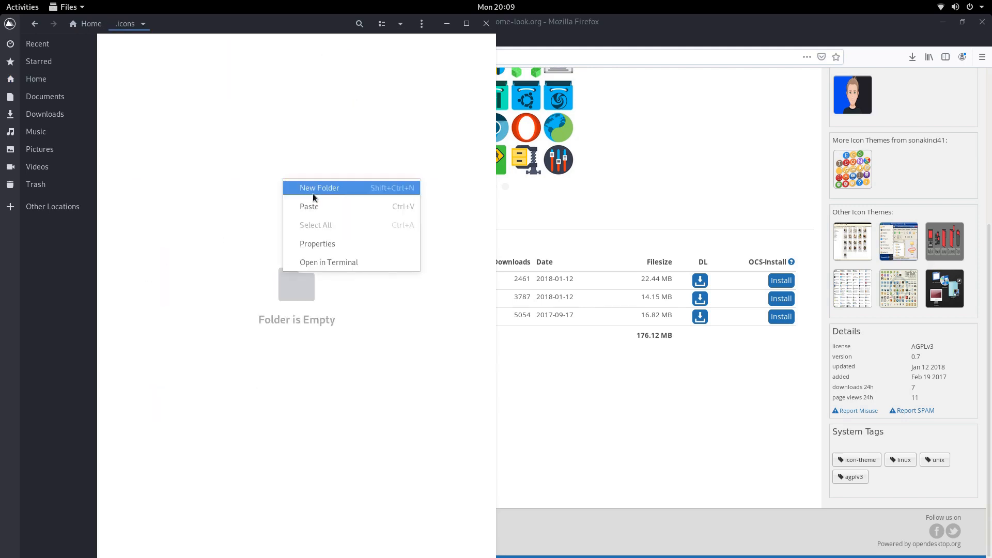
pyautogui.click(310, 206)
pyautogui.rightClick(160, 54)
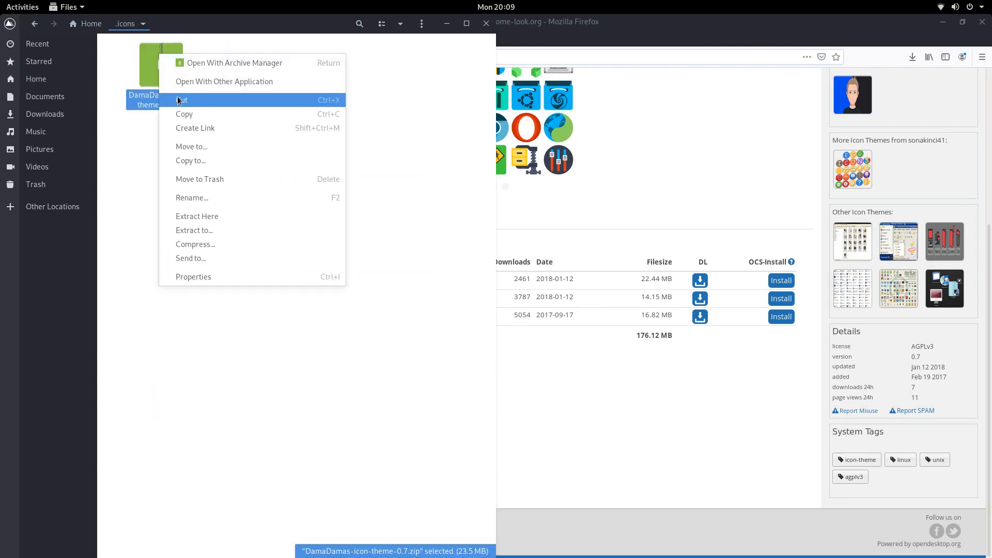
pyautogui.click(203, 218)
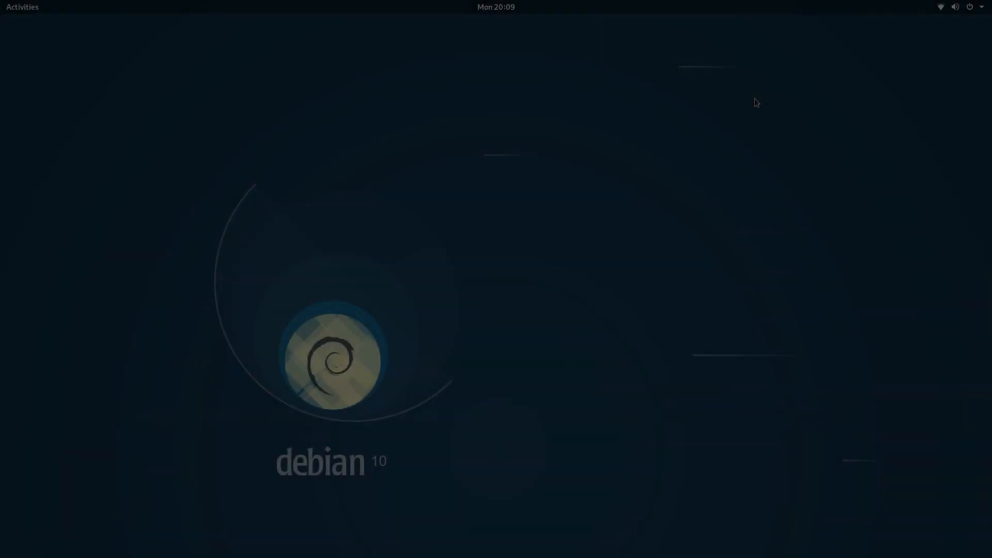
# Open Tweaks, set the icon theme to DamaDamas-icon-theme-0.7 in the appearance settings, and close Tweaks.
pyautogui.press('super')
pyautogui.write('tweak')
pyautogui.press('Return')
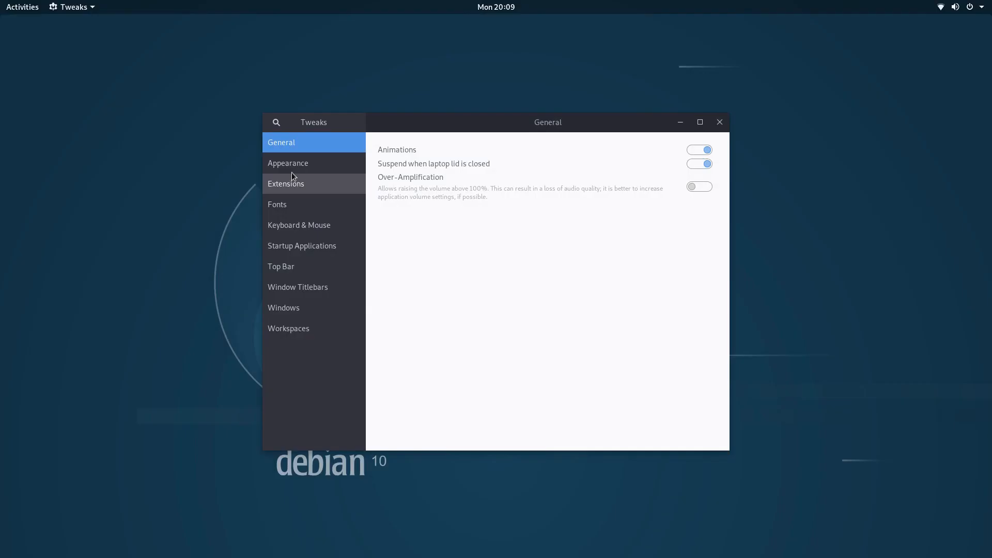
pyautogui.click(290, 166)
pyautogui.click(676, 204)
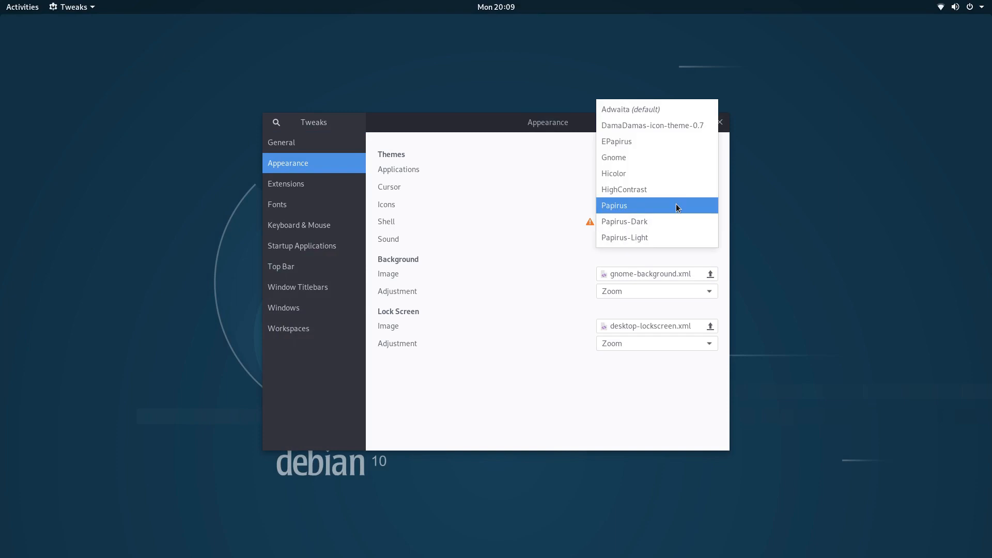
pyautogui.click(641, 127)
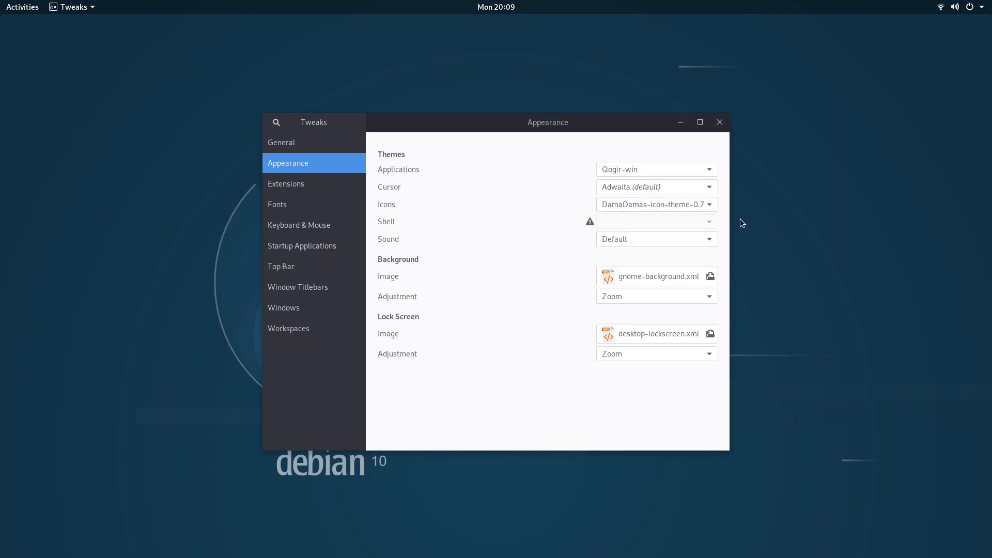
pyautogui.click(719, 123)
# Switch to the file manager window showing the Data drive and turn off the display of hidden files.
pyautogui.press('super')
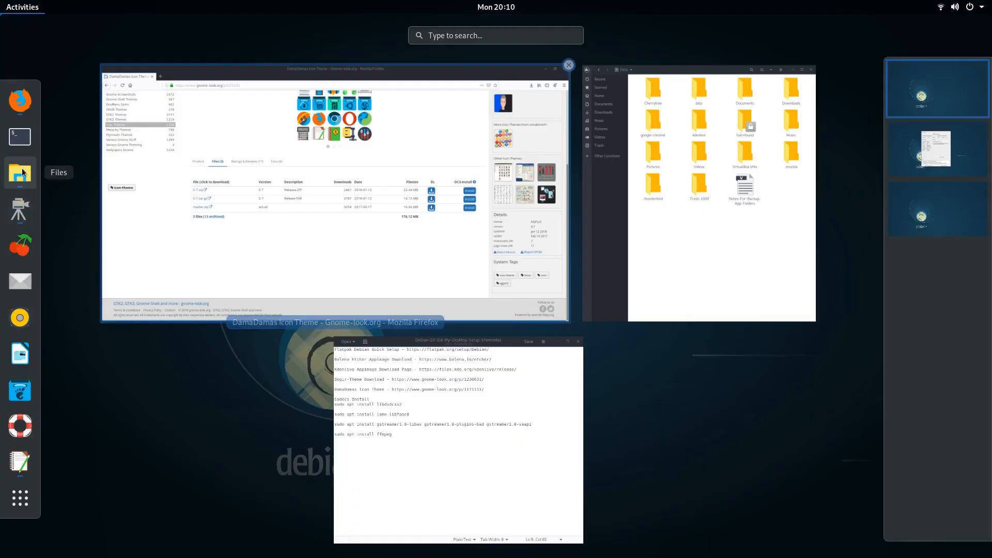
pyautogui.click(664, 204)
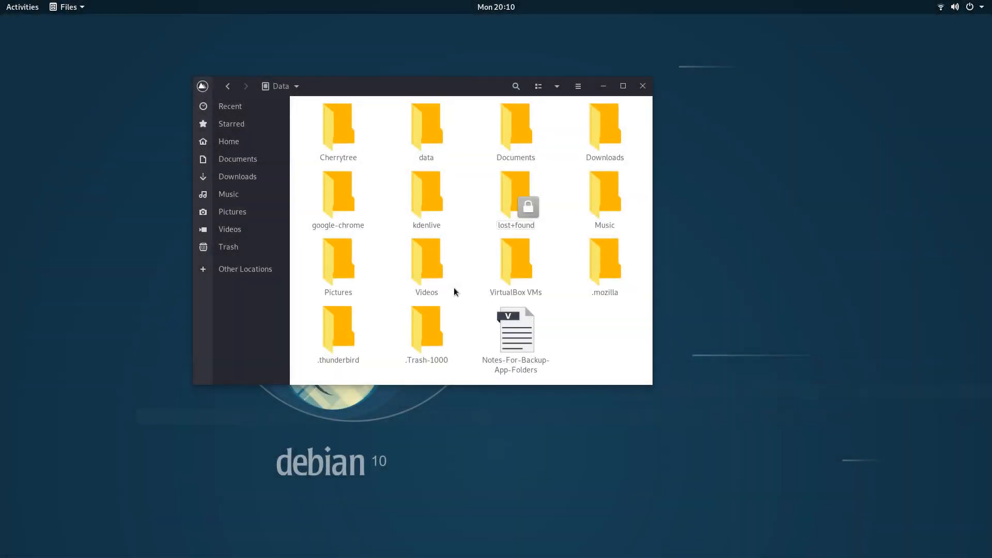
pyautogui.hotkey('ctrl', 'h')
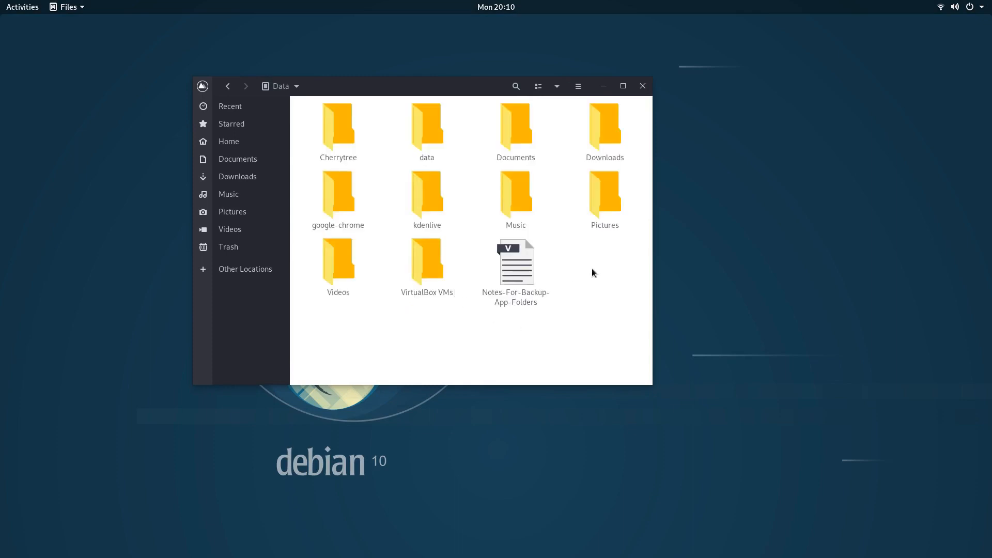
# Open the Home folder and examine its themed folder icons at a larger size.
pyautogui.click(229, 143)
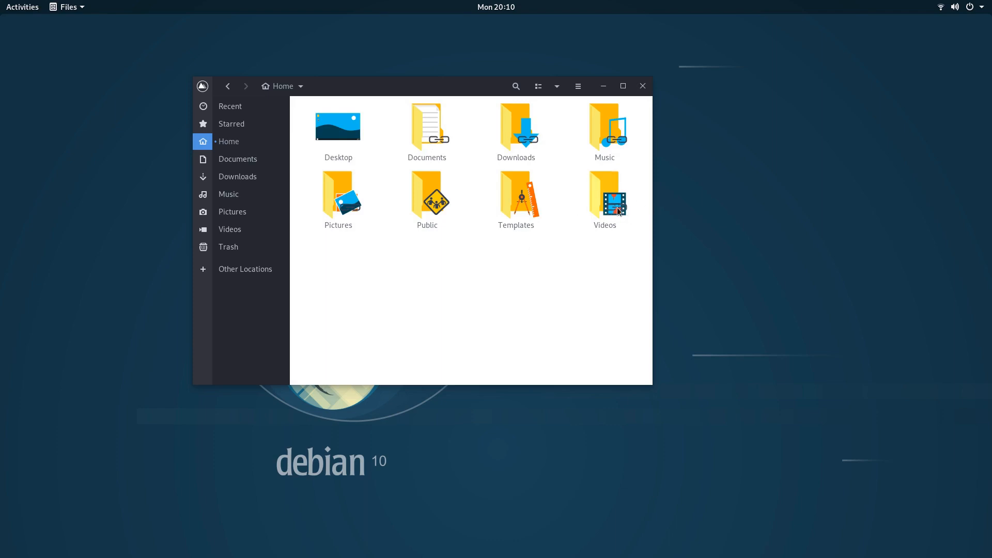
pyautogui.hotkey('ctrl', '+')
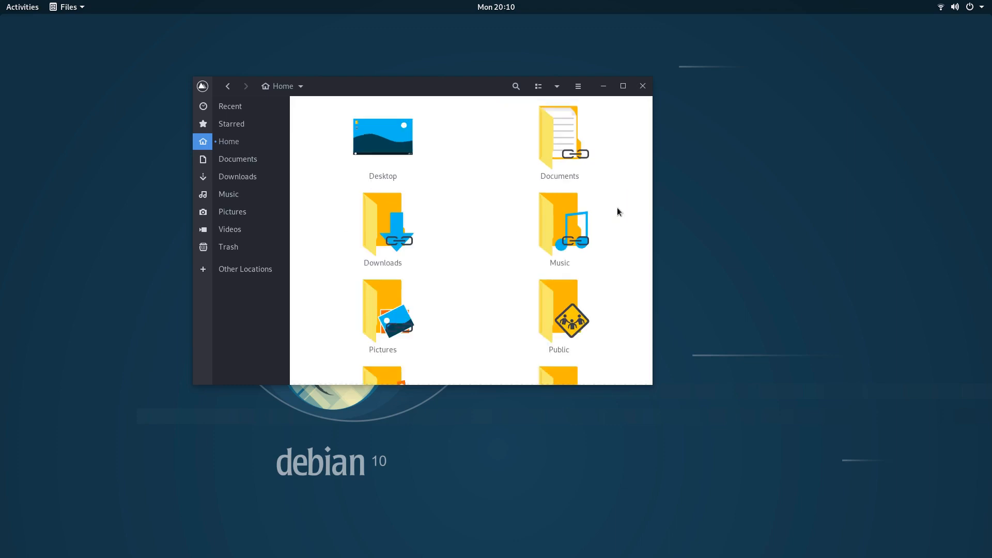
pyautogui.scroll(-3, 563, 215)
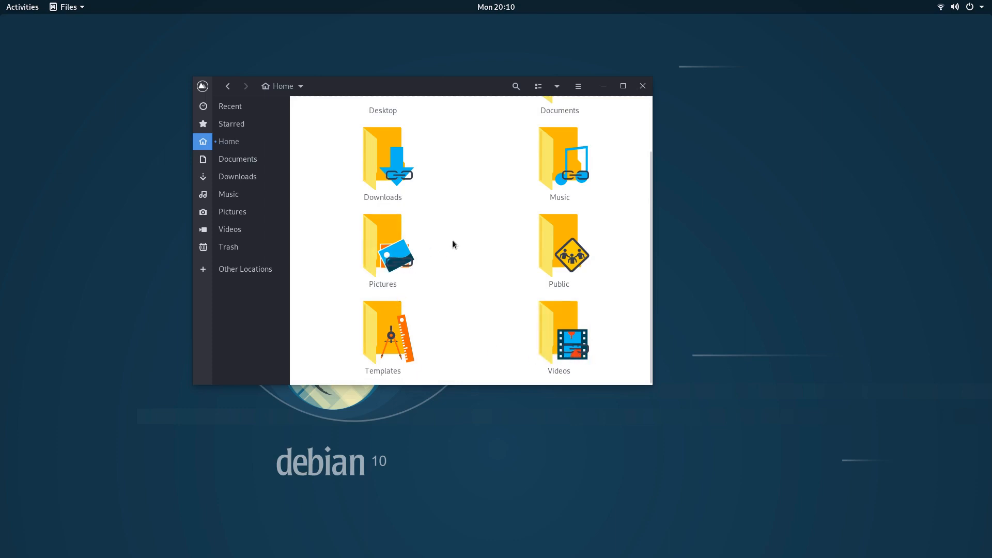
pyautogui.scroll(2, 454, 175)
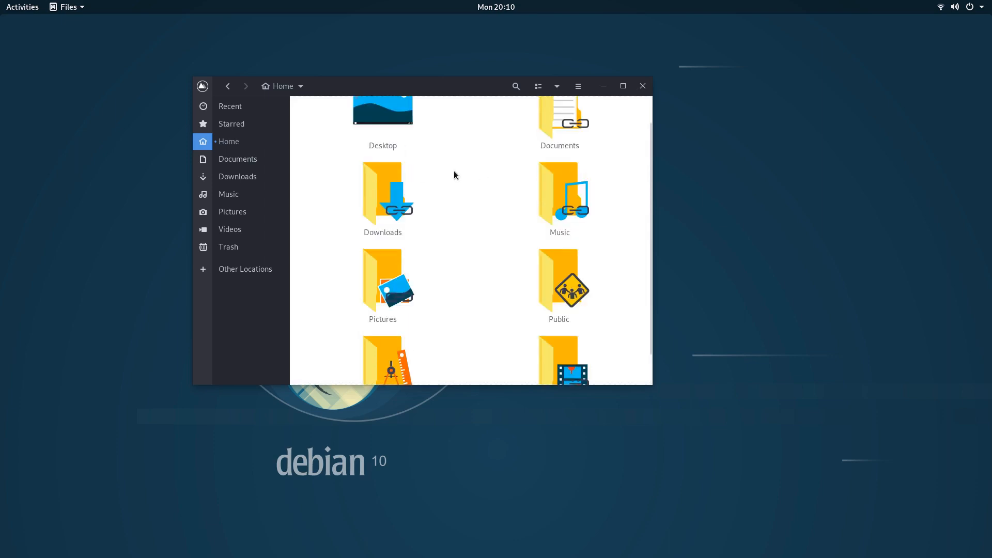
pyautogui.scroll(-3, 504, 161)
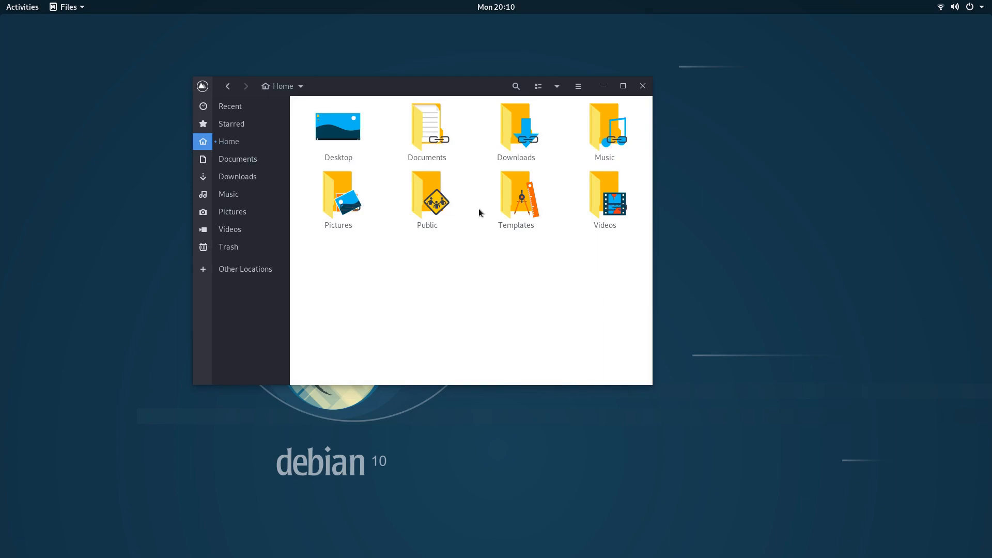
pyautogui.moveTo(455, 81); pyautogui.dragTo(561, 88)
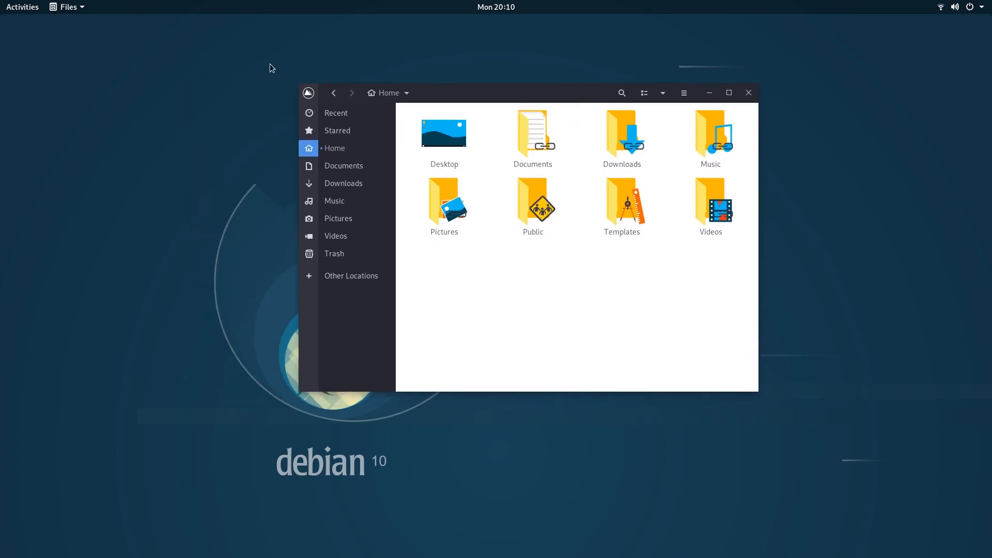
# Show all installed applications and look through every page to examine their themed icons.
pyautogui.click(31, 9)
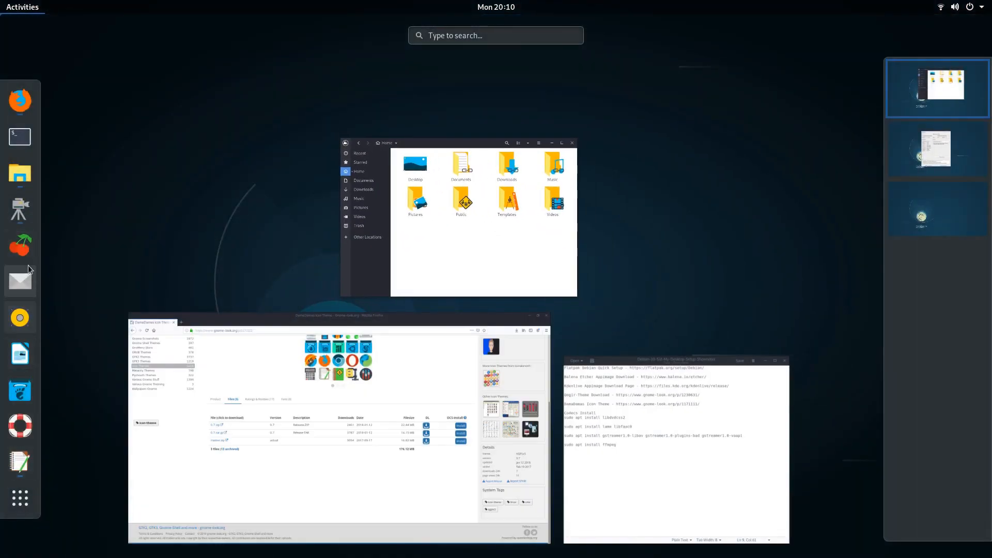
pyautogui.click(20, 497)
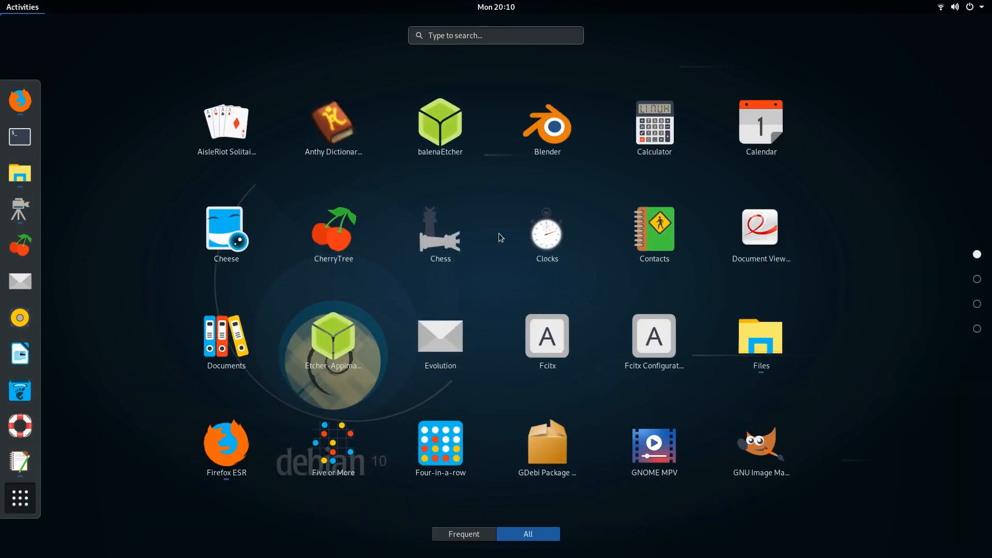
pyautogui.scroll(-1, 498, 238)
pyautogui.scroll(-1, 499, 235)
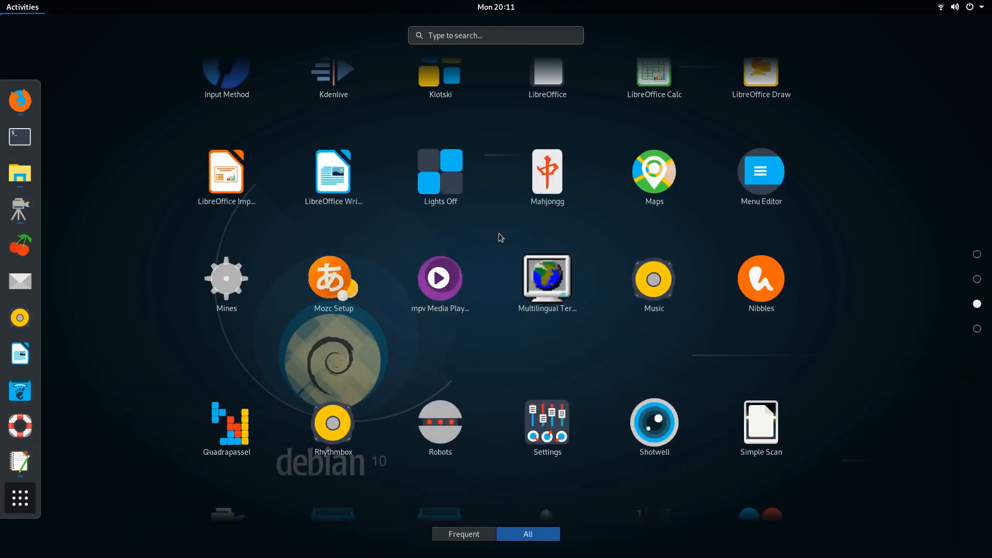
pyautogui.scroll(-1, 499, 235)
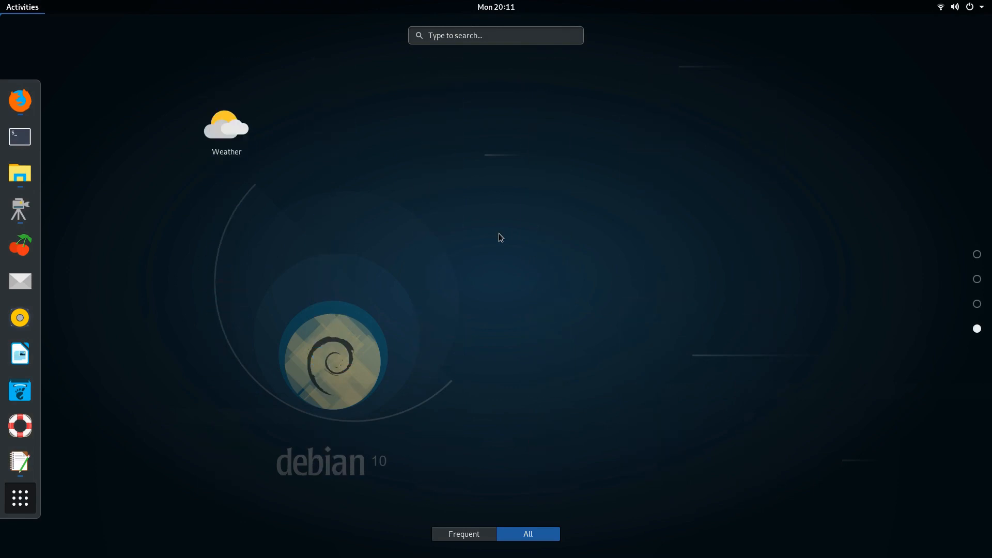
pyautogui.scroll(3, 499, 235)
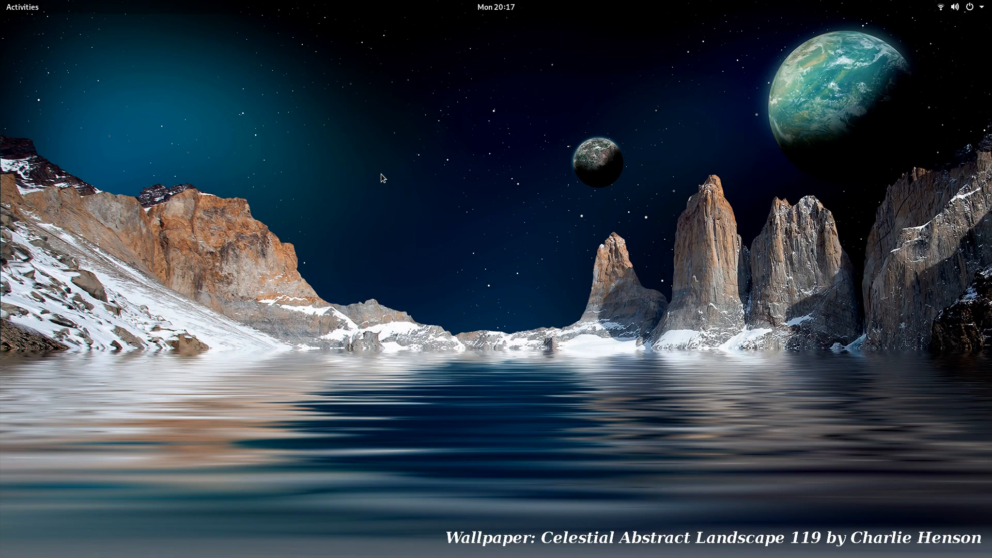
pyautogui.click(21, 8)
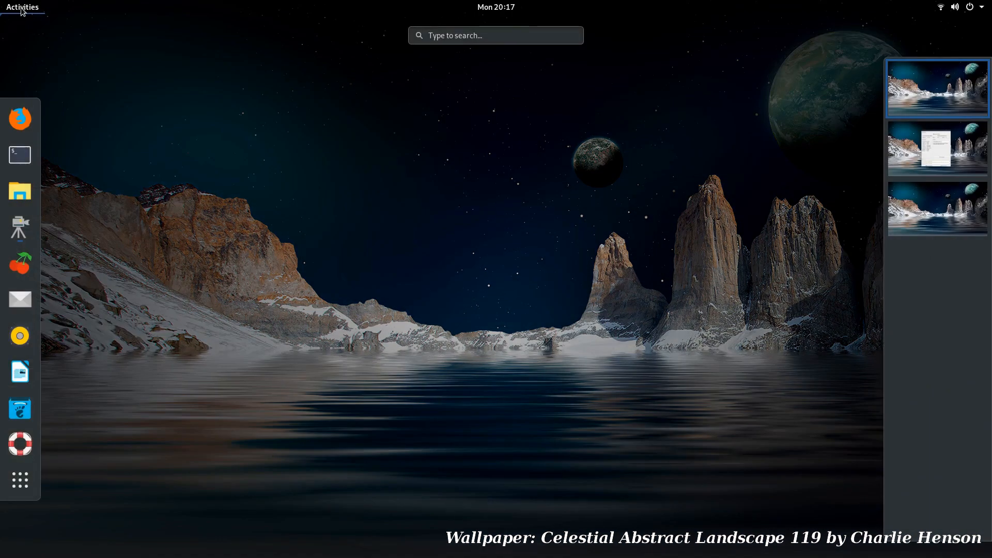
pyautogui.click(331, 184)
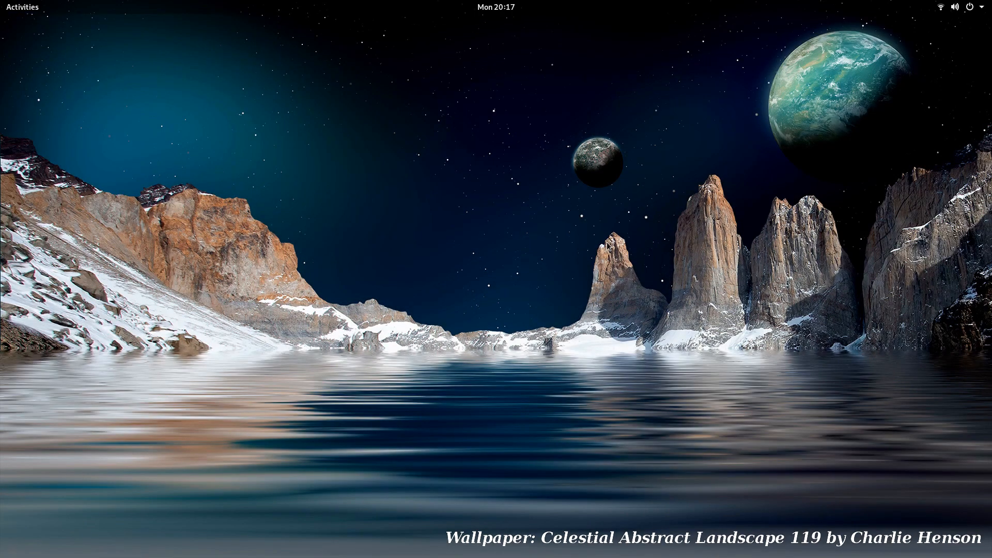